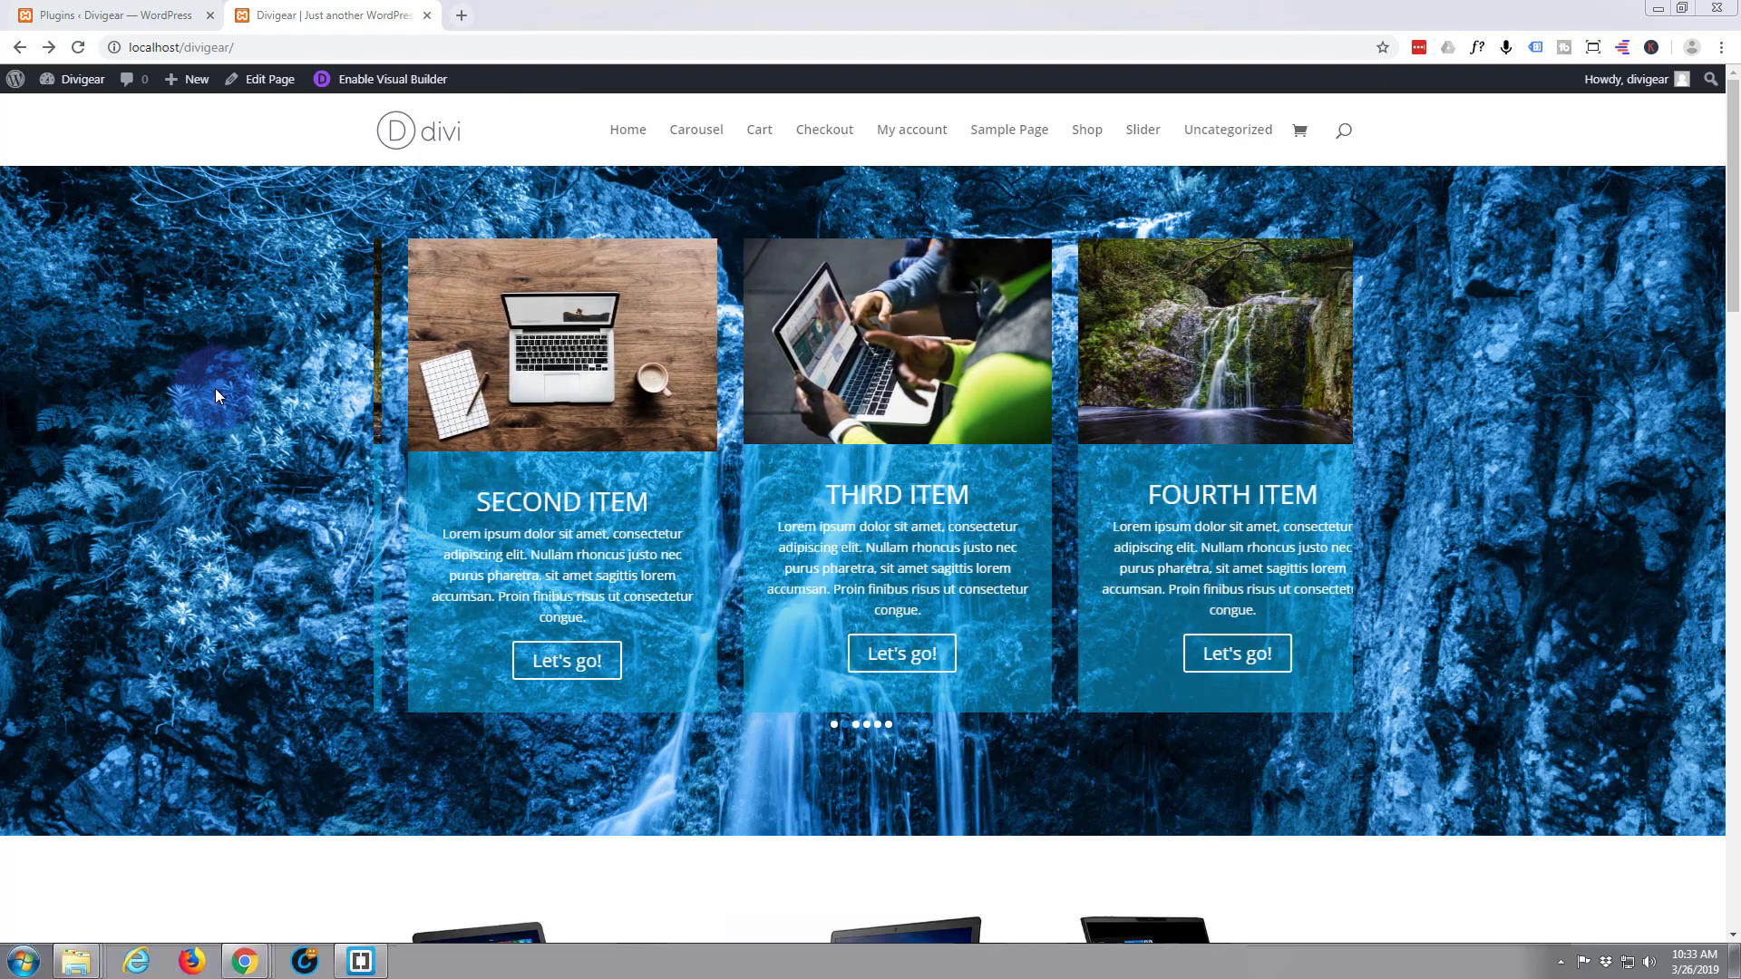
Return from the product page to the Divigear homepage and browse it
{"action": "scroll", "coordinate": [212, 388], "scroll_direction": "down", "scroll_amount": 7}
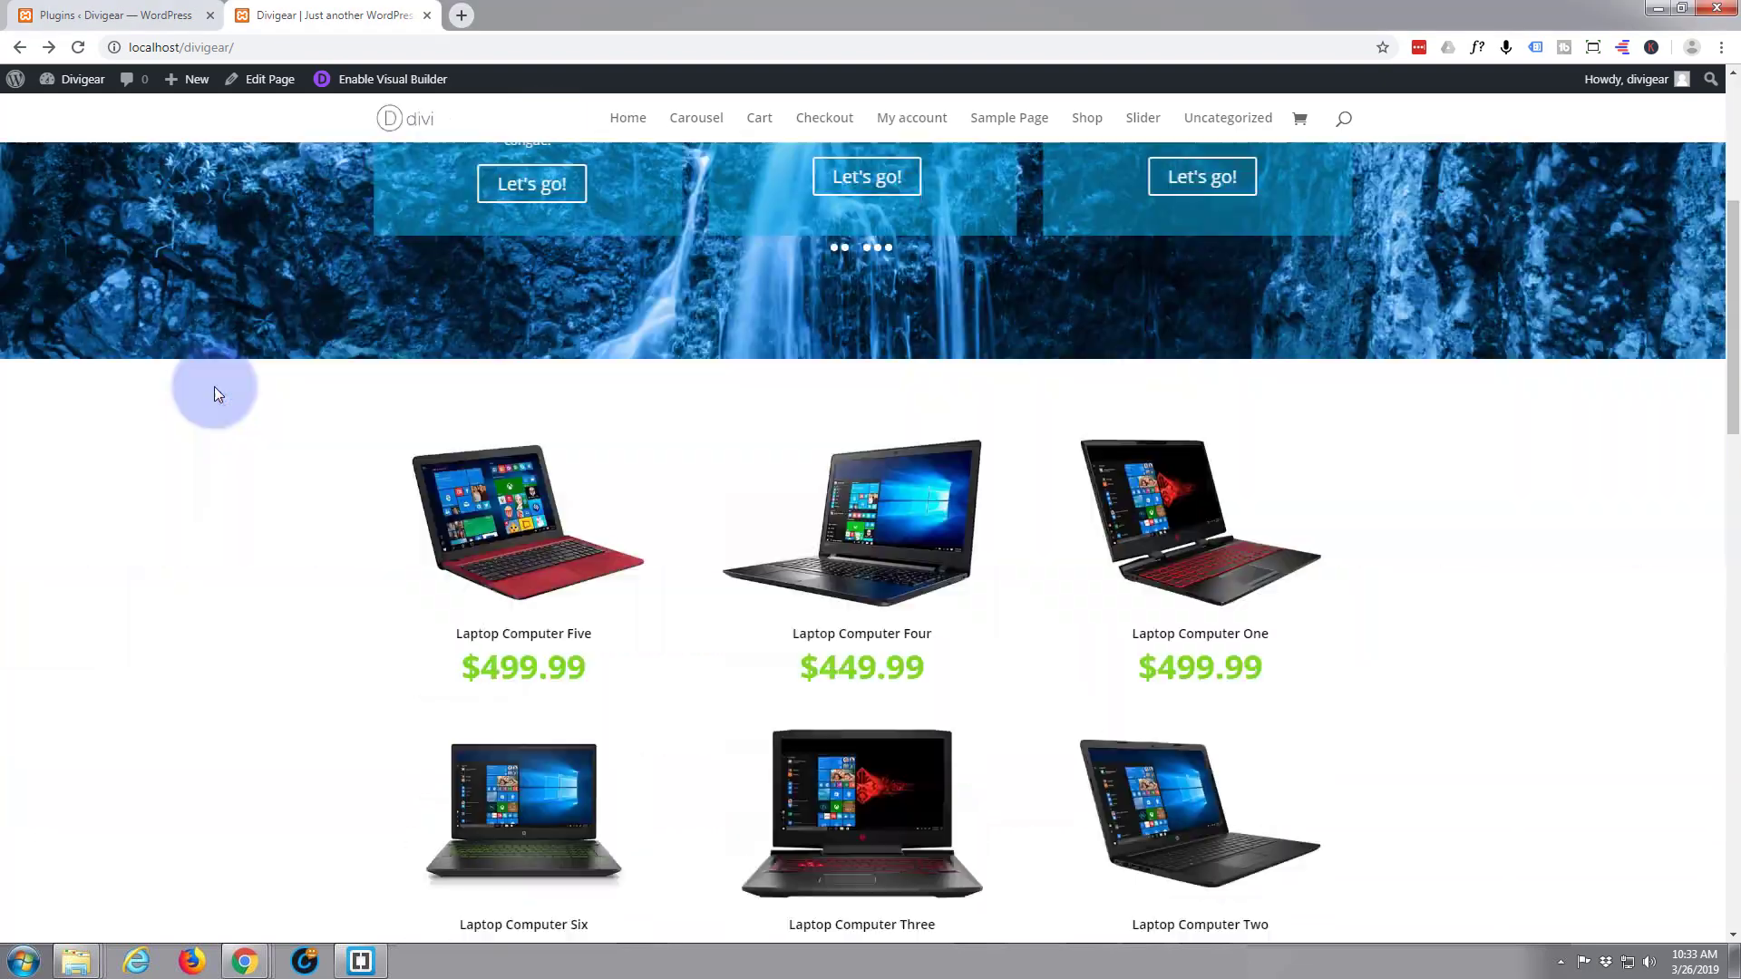
{"action": "scroll", "coordinate": [214, 384], "scroll_direction": "down", "scroll_amount": 3}
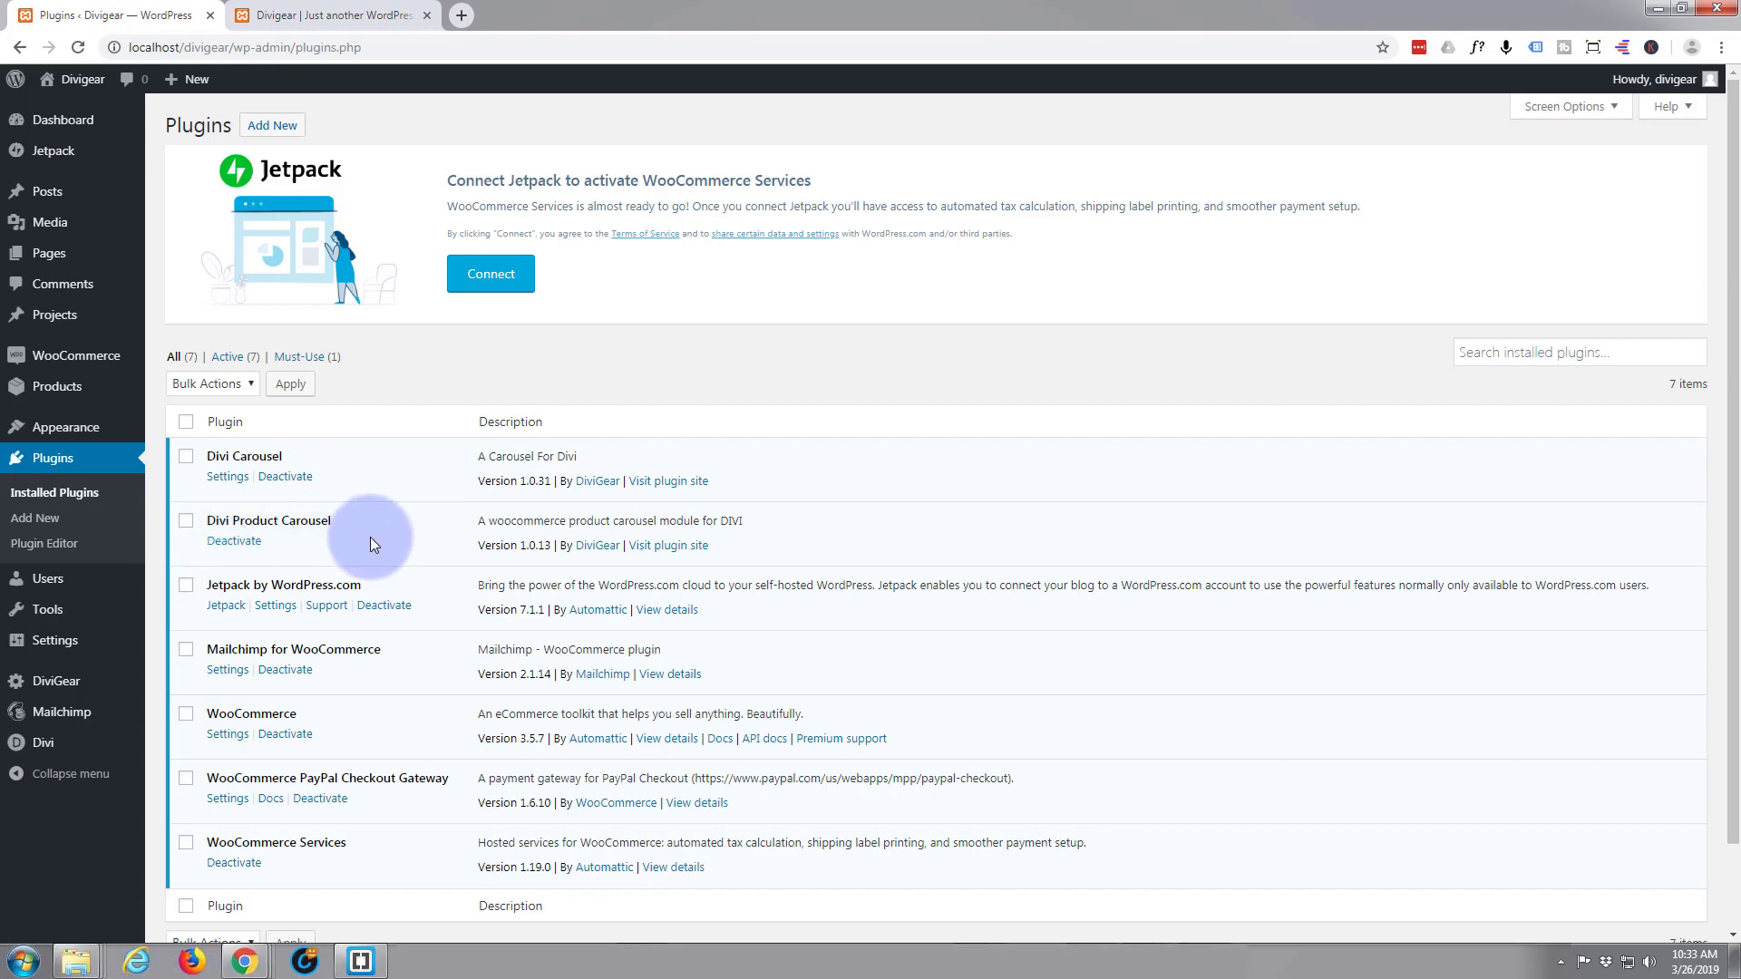
{"action": "left_click", "coordinate": [327, 15]}
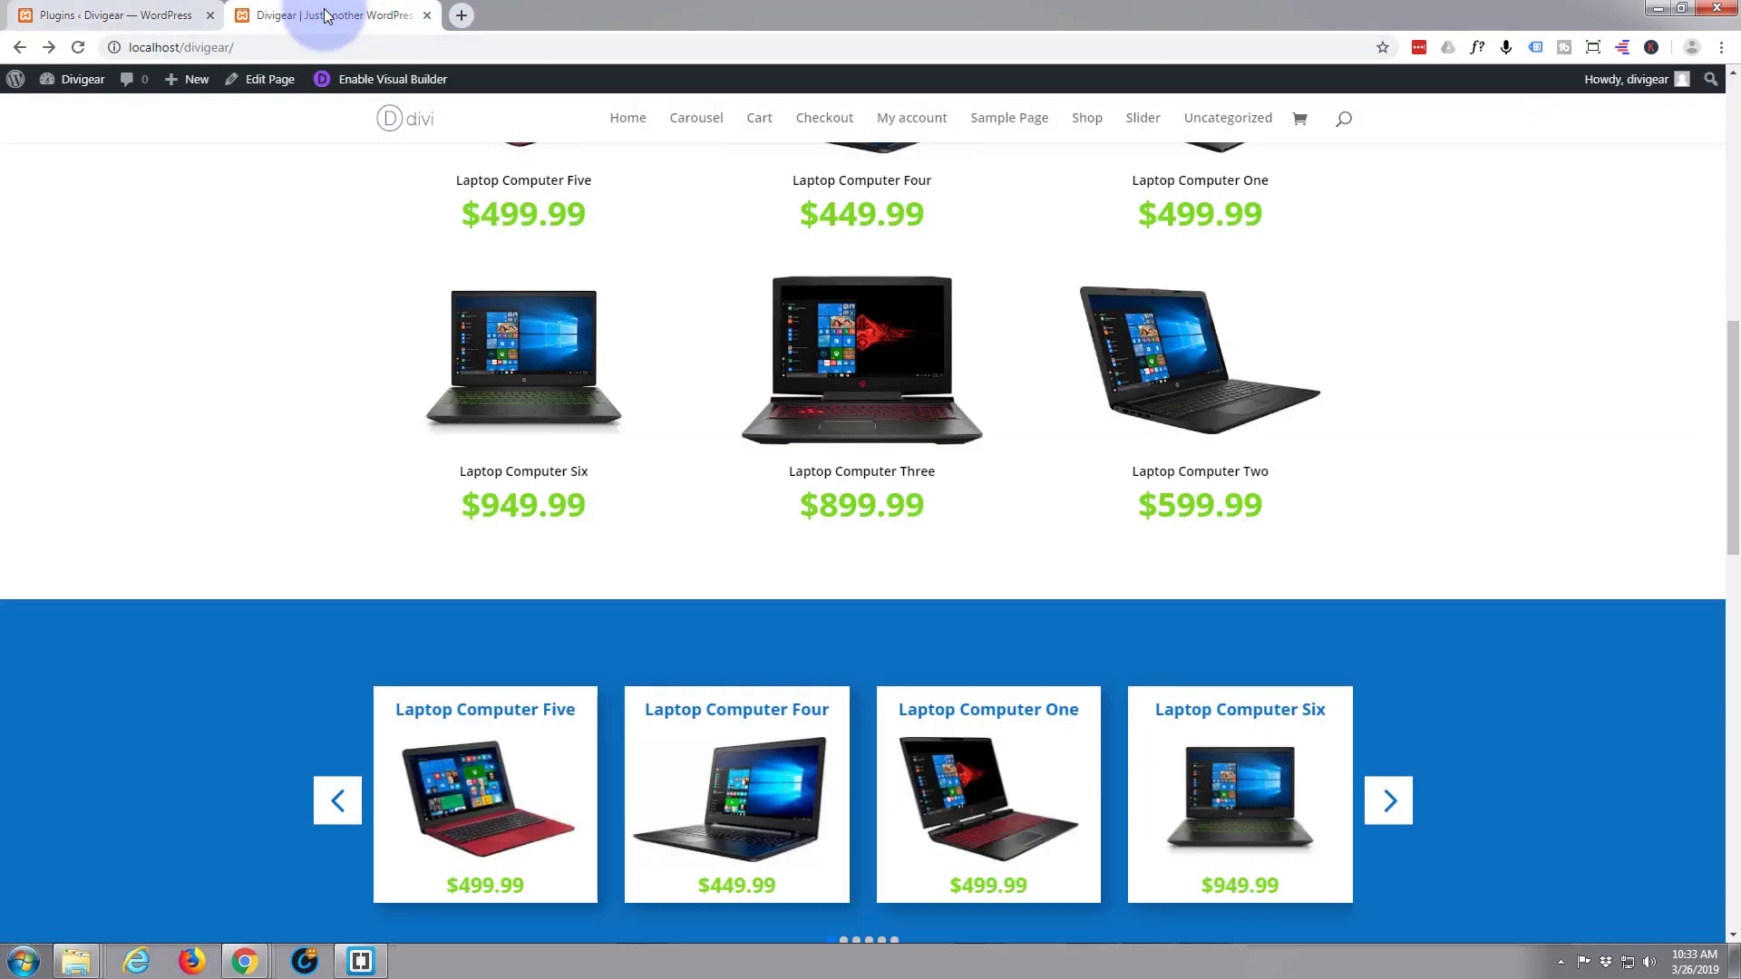
{"action": "scroll", "coordinate": [683, 568], "scroll_direction": "down", "scroll_amount": 3}
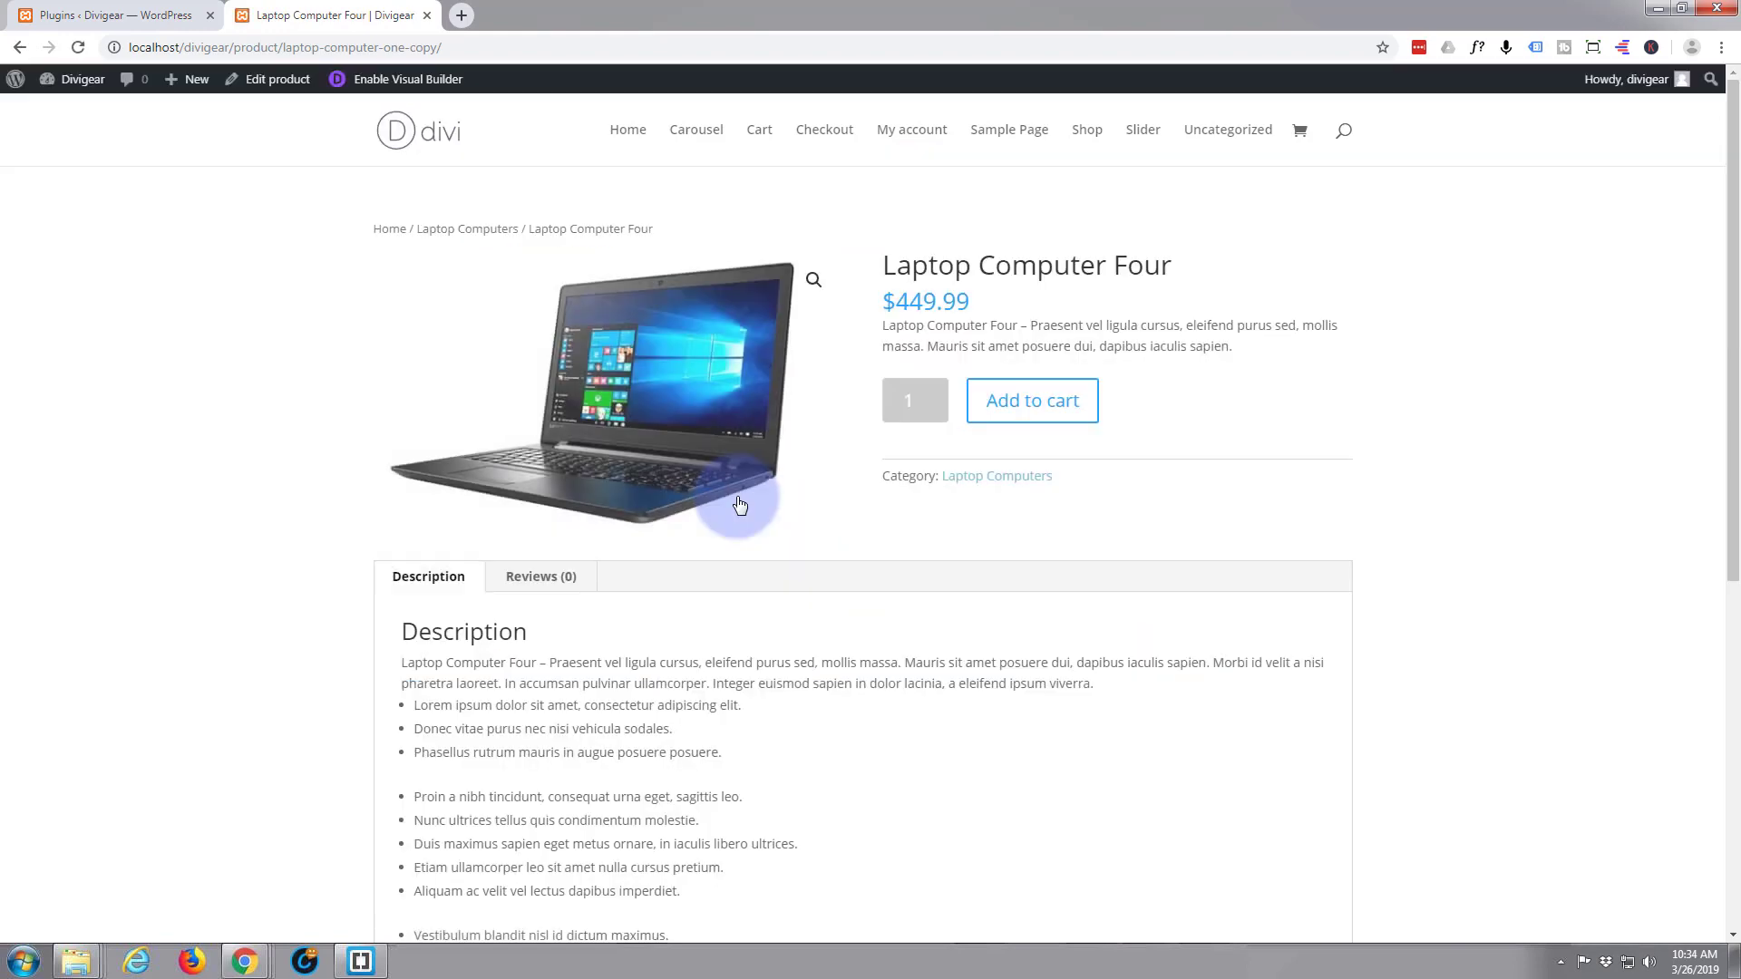
{"action": "left_click", "coordinate": [19, 49]}
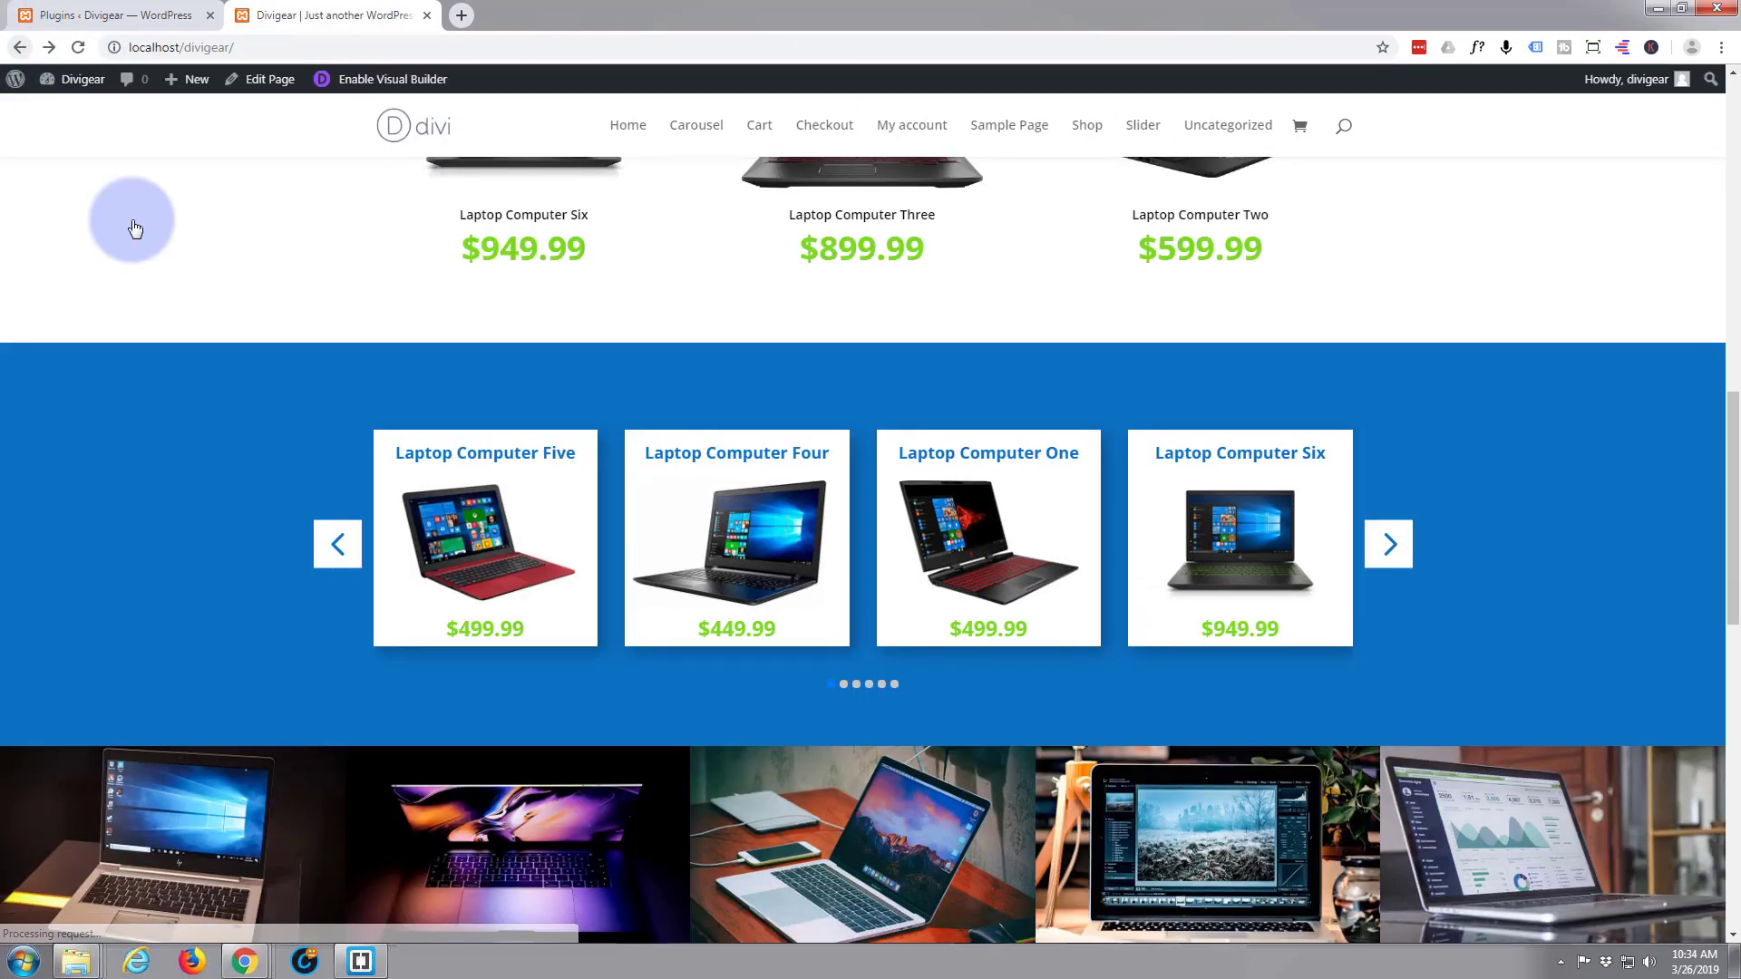
{"action": "scroll", "coordinate": [186, 402], "scroll_direction": "down", "scroll_amount": 12}
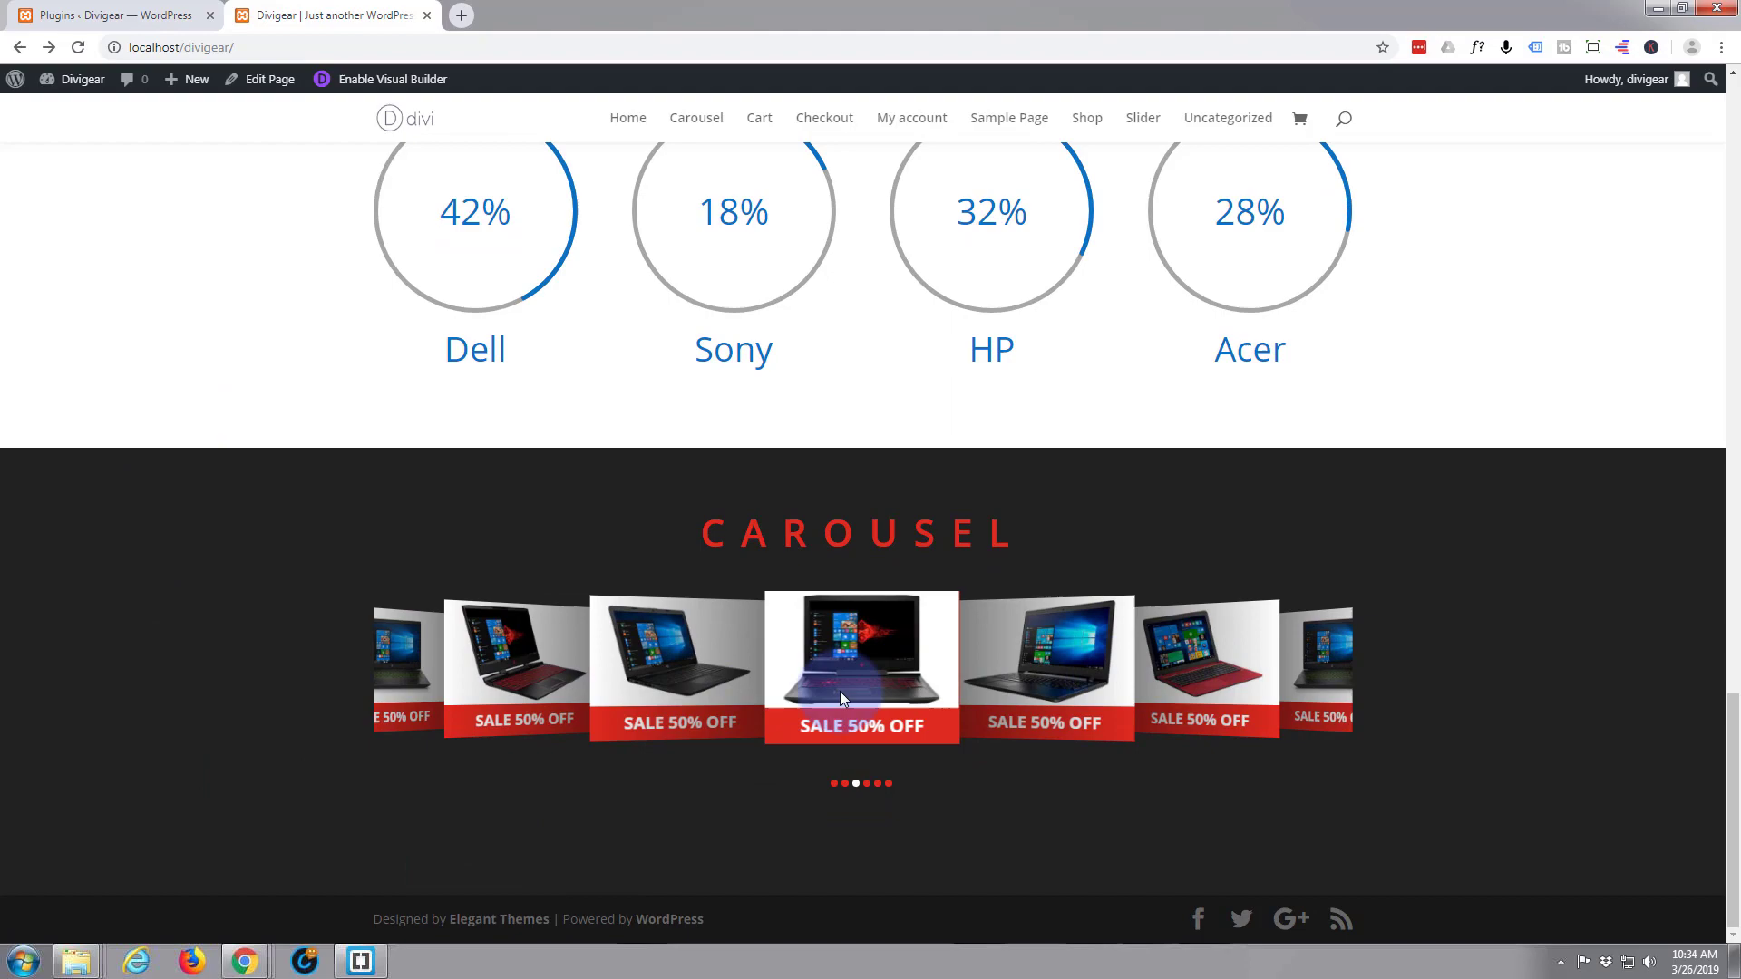
{"action": "scroll", "coordinate": [728, 399], "scroll_direction": "up", "scroll_amount": 10}
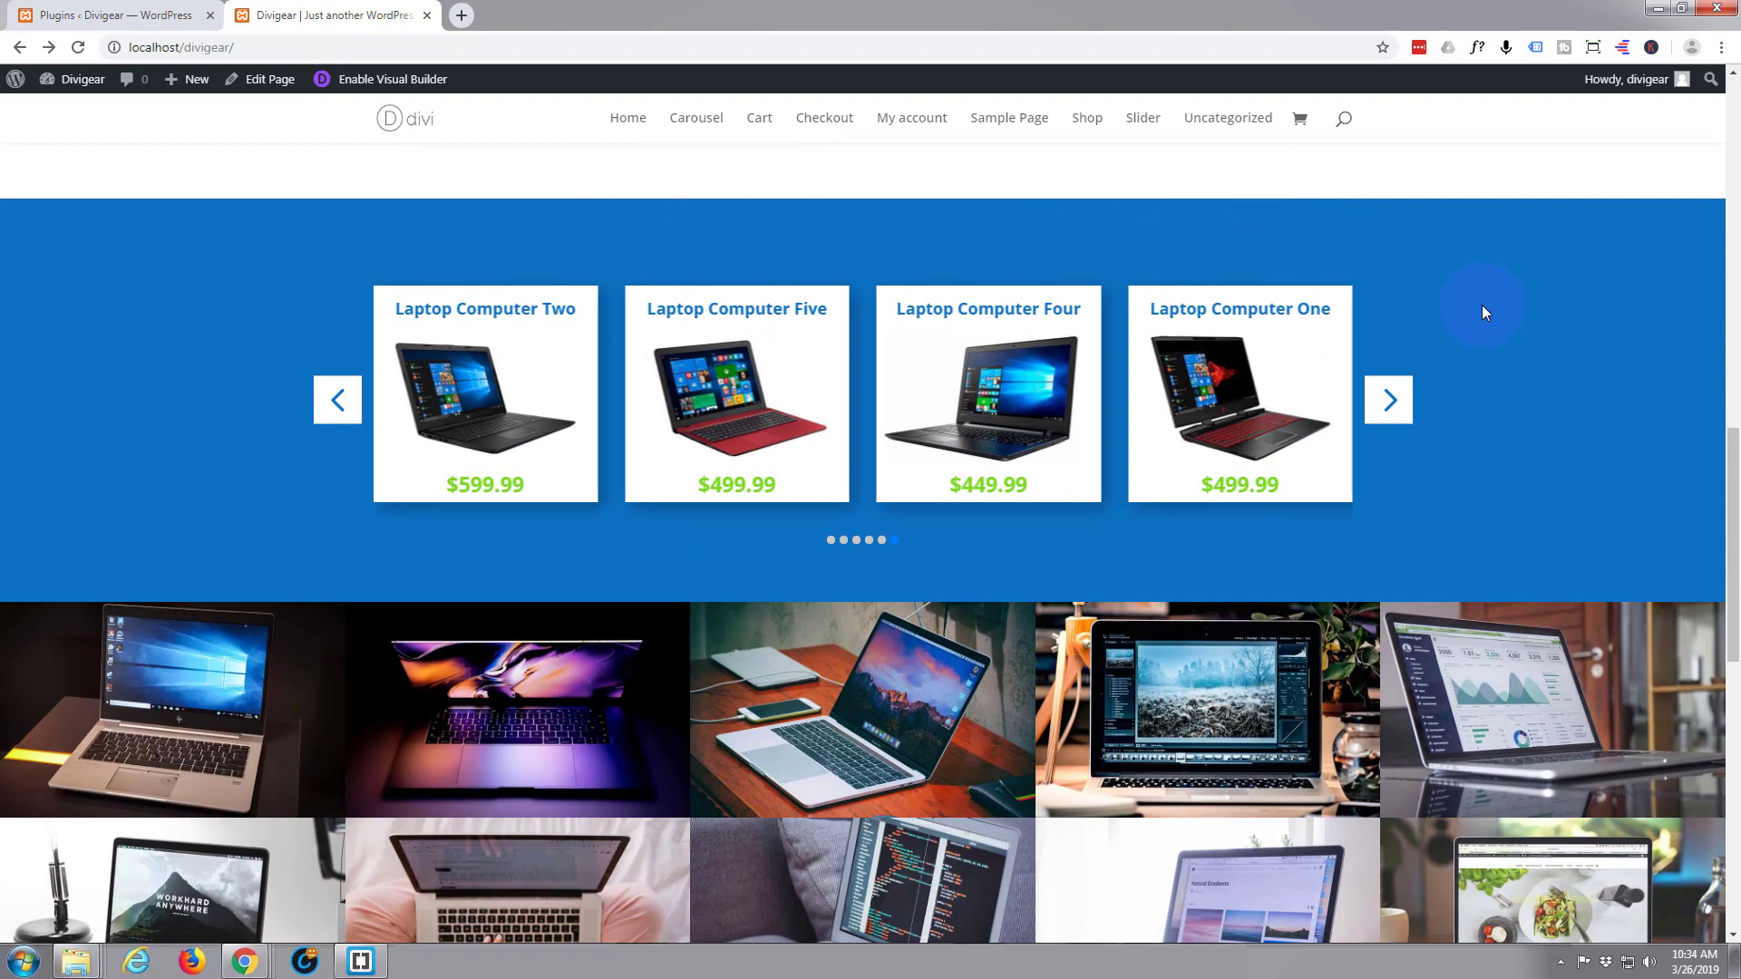
{"action": "scroll", "coordinate": [1481, 305], "scroll_direction": "up", "scroll_amount": 3}
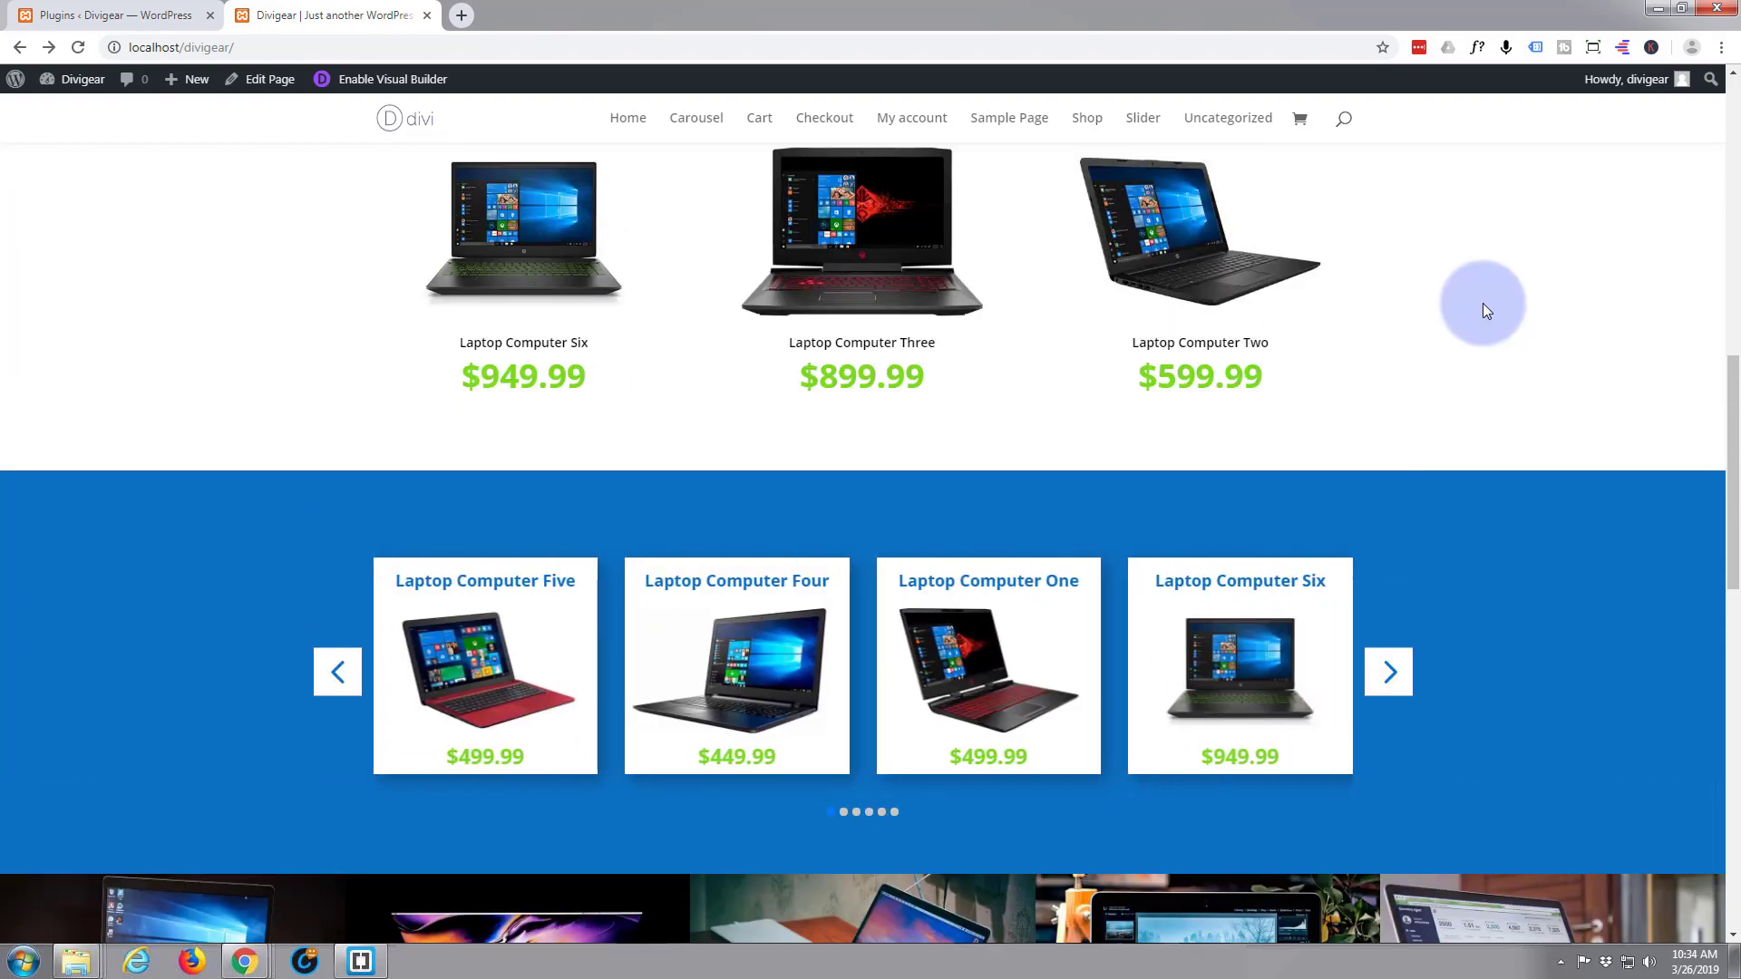
{"action": "scroll", "coordinate": [1483, 302], "scroll_direction": "down", "scroll_amount": 1}
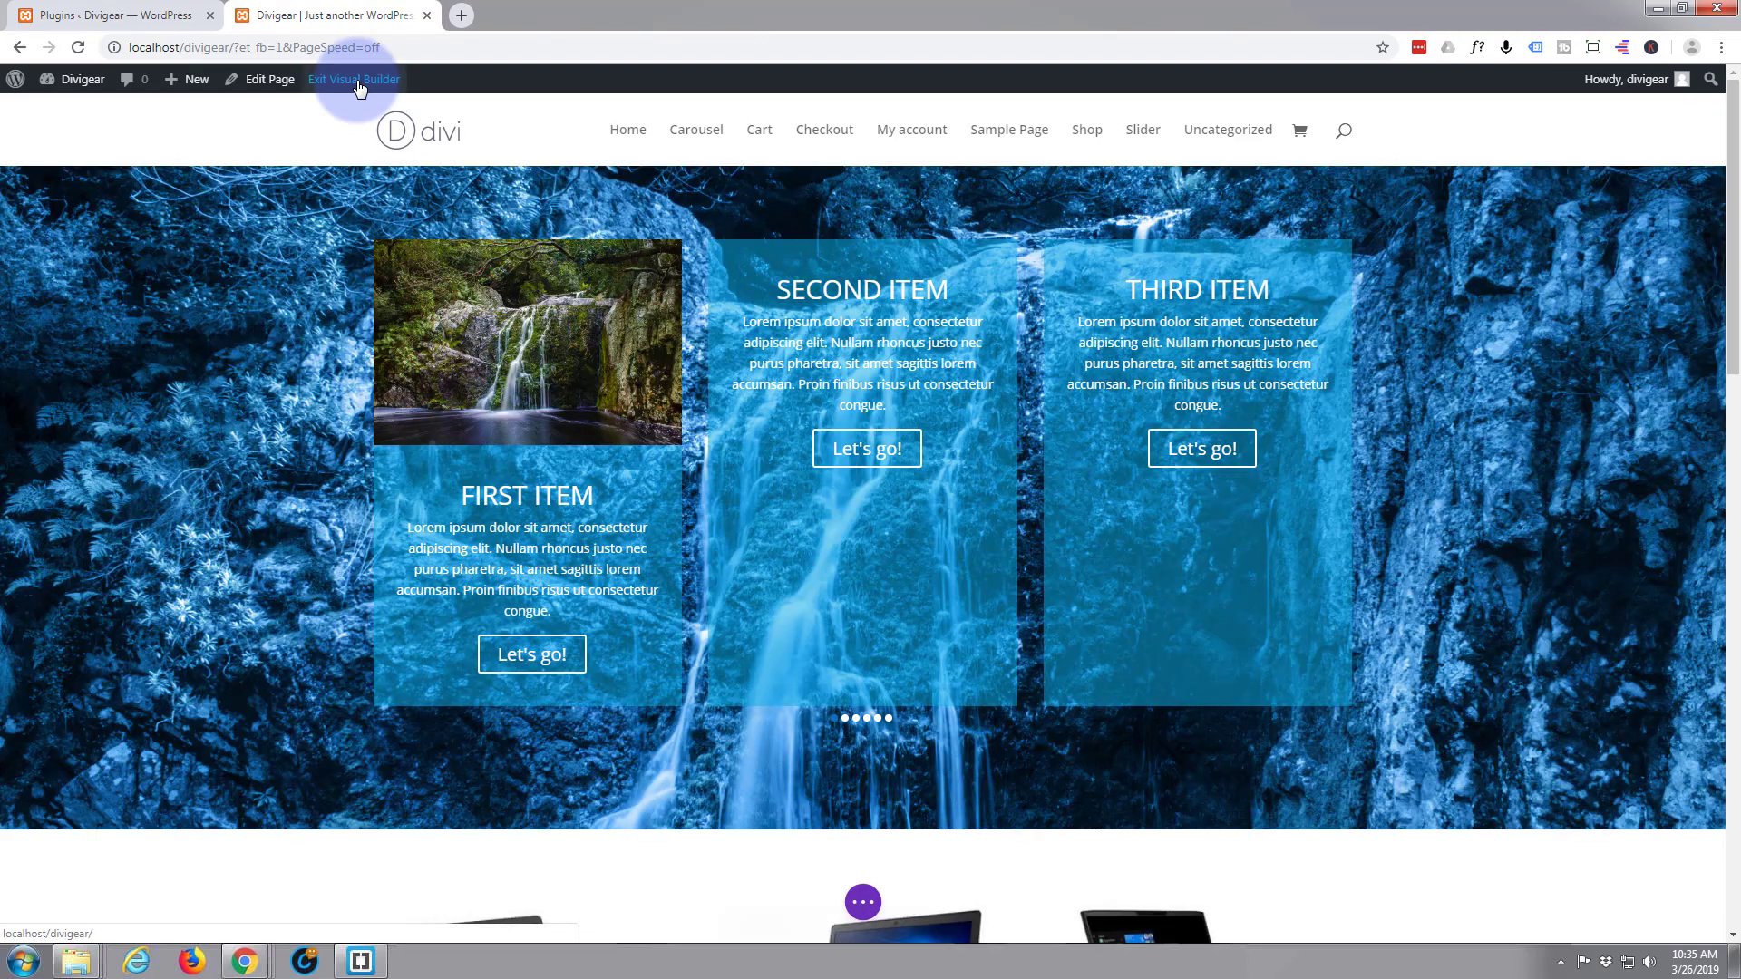
Delete the existing blue product carousel section with the section's trash icon
{"action": "mouse_move", "coordinate": [304, 360]}
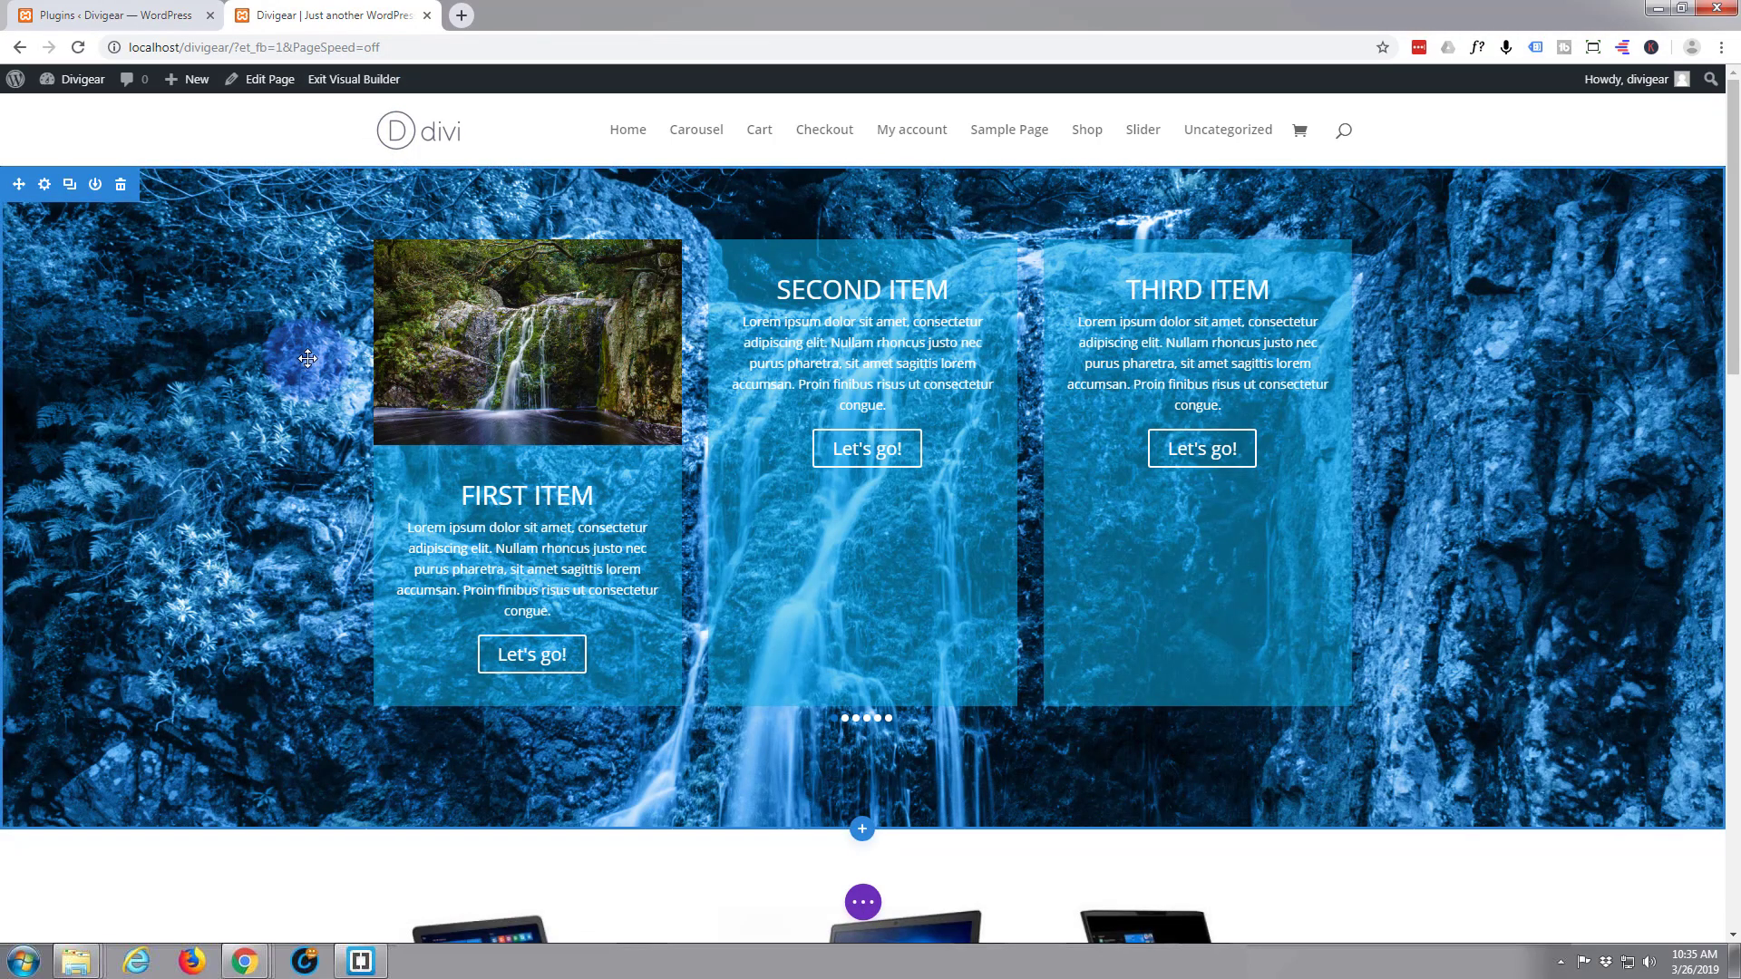
{"action": "scroll", "coordinate": [307, 359], "scroll_direction": "down", "scroll_amount": 8}
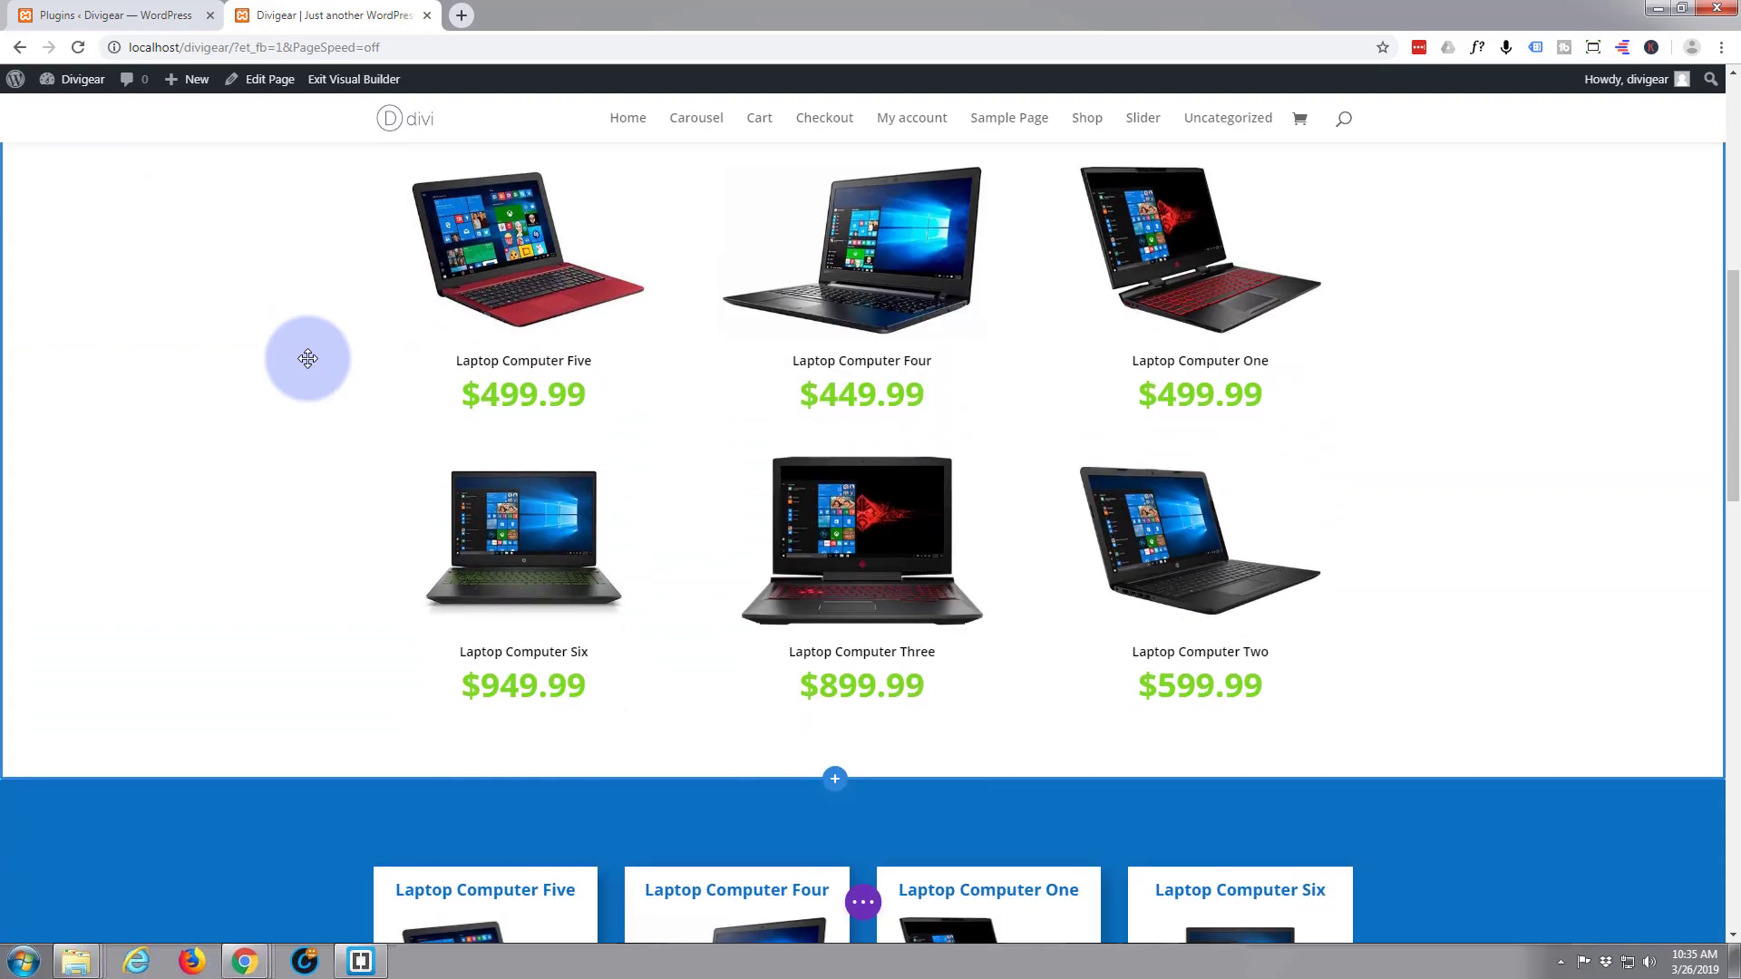
{"action": "scroll", "coordinate": [307, 358], "scroll_direction": "down", "scroll_amount": 6}
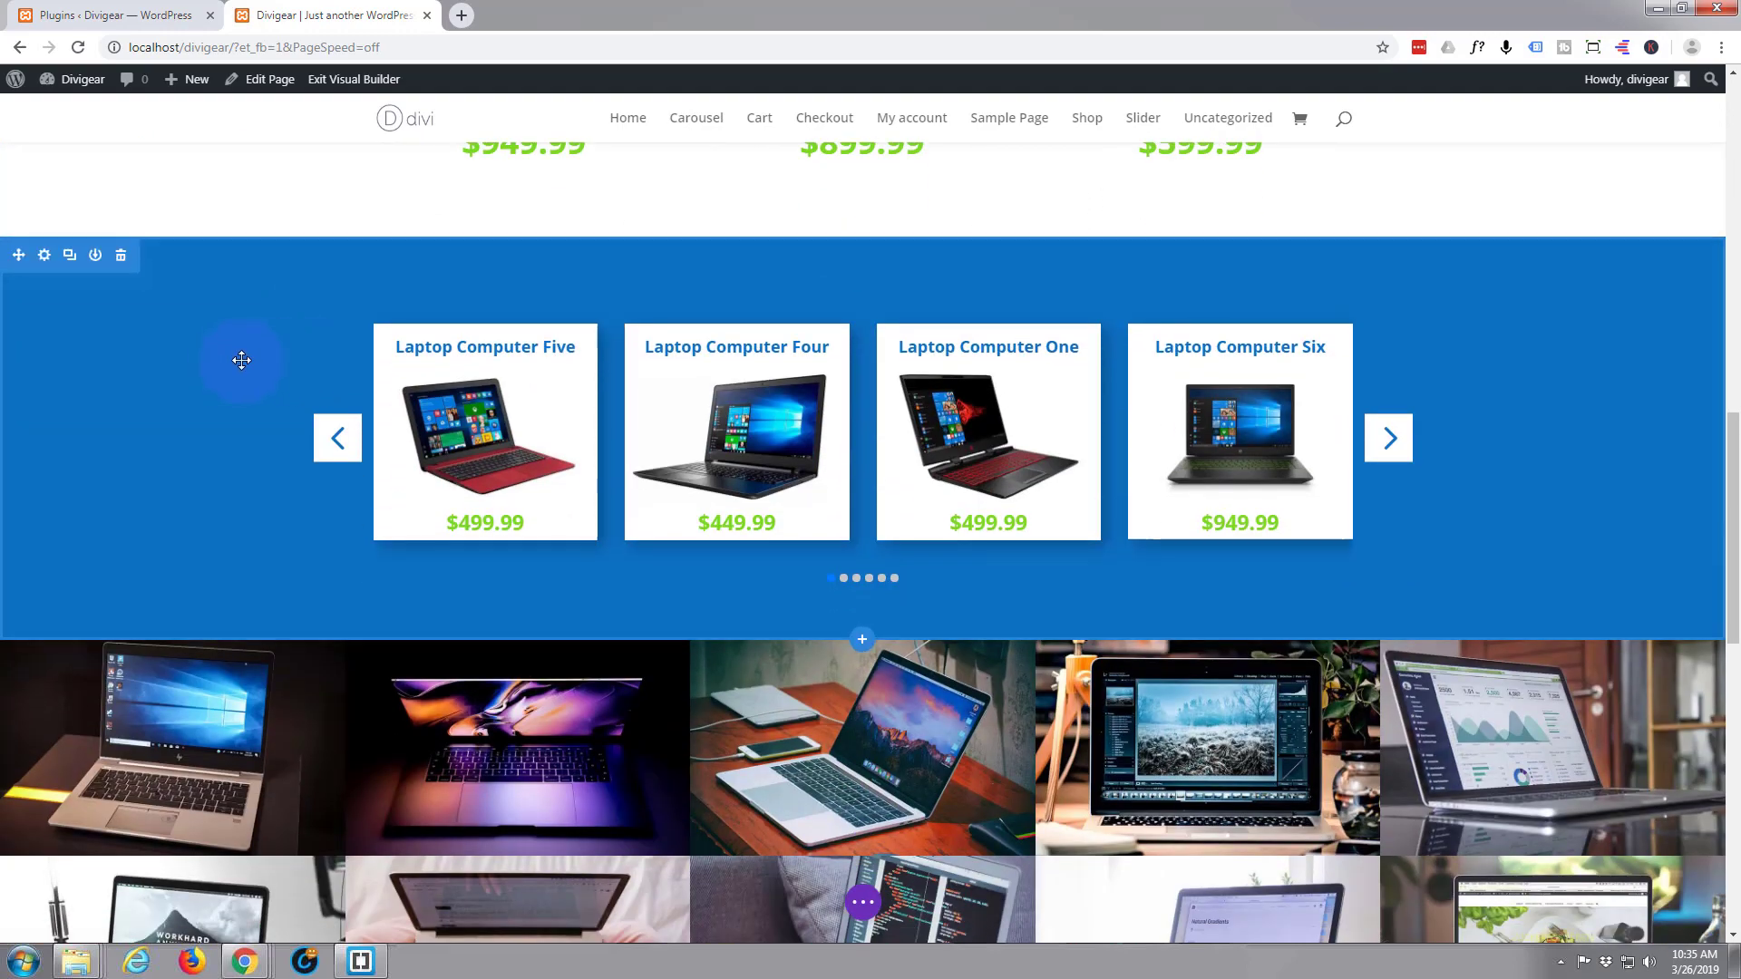
{"action": "left_click", "coordinate": [121, 261]}
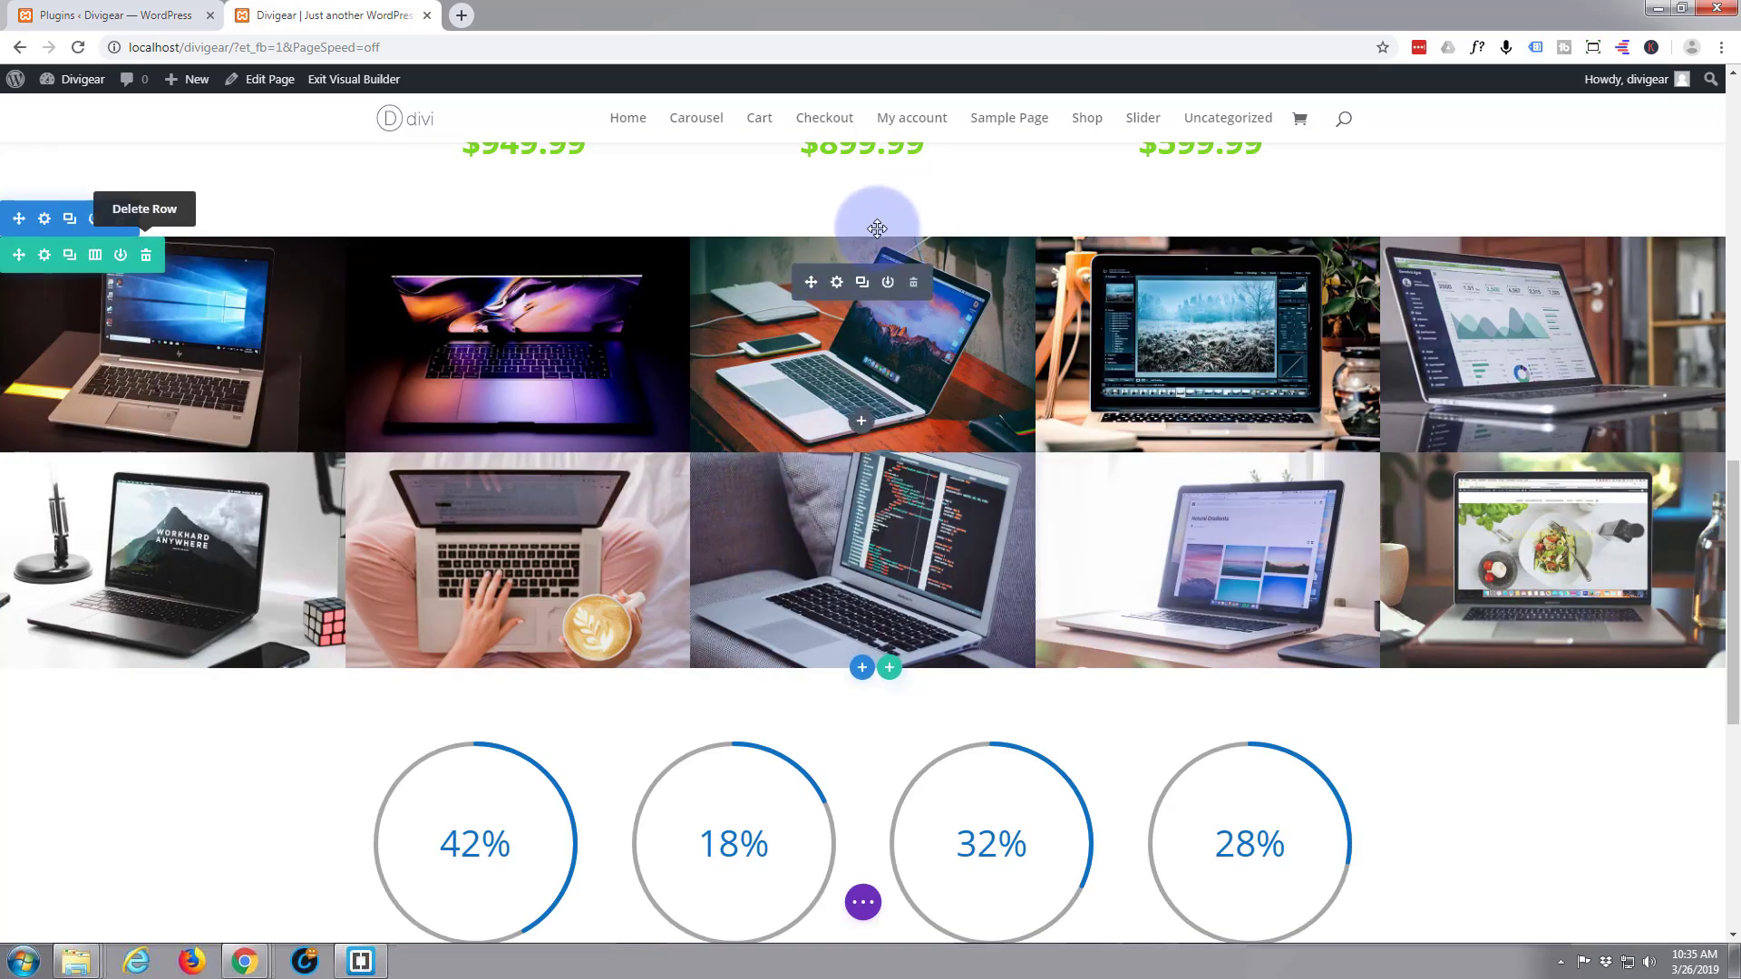
Insert a Regular section with a one-column row, then scroll the module list to Product Carousel
{"action": "left_click", "coordinate": [835, 238]}
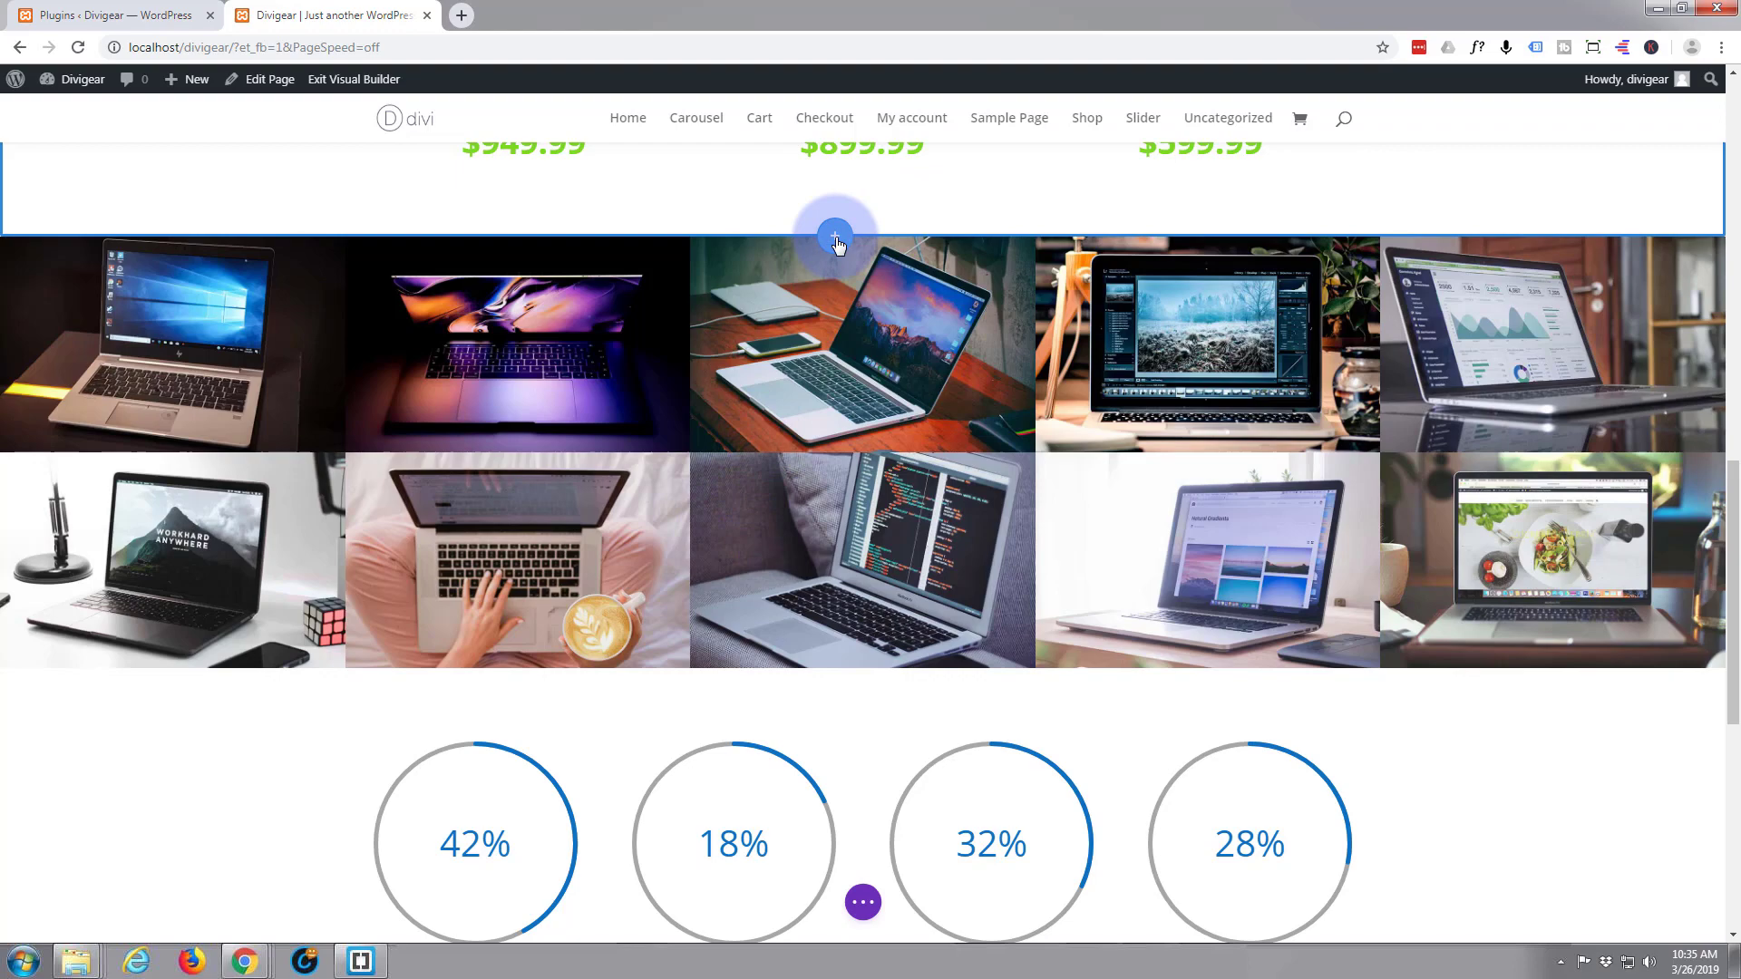
{"action": "left_click", "coordinate": [835, 238]}
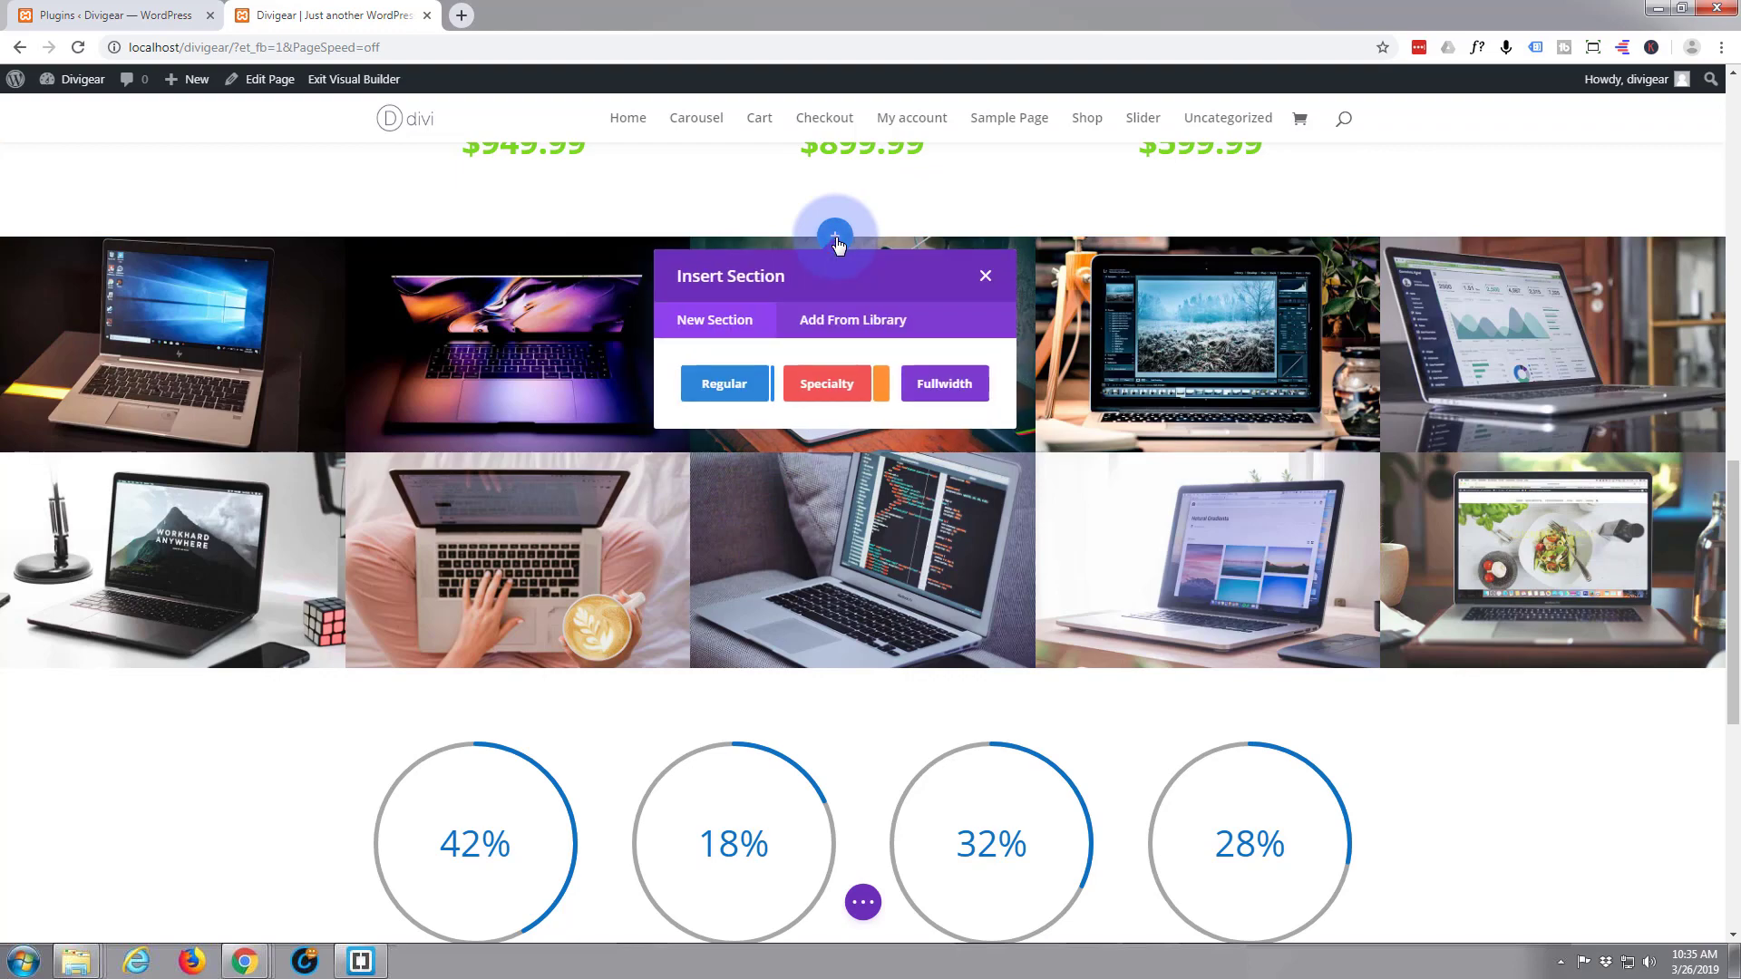
{"action": "left_click", "coordinate": [725, 384]}
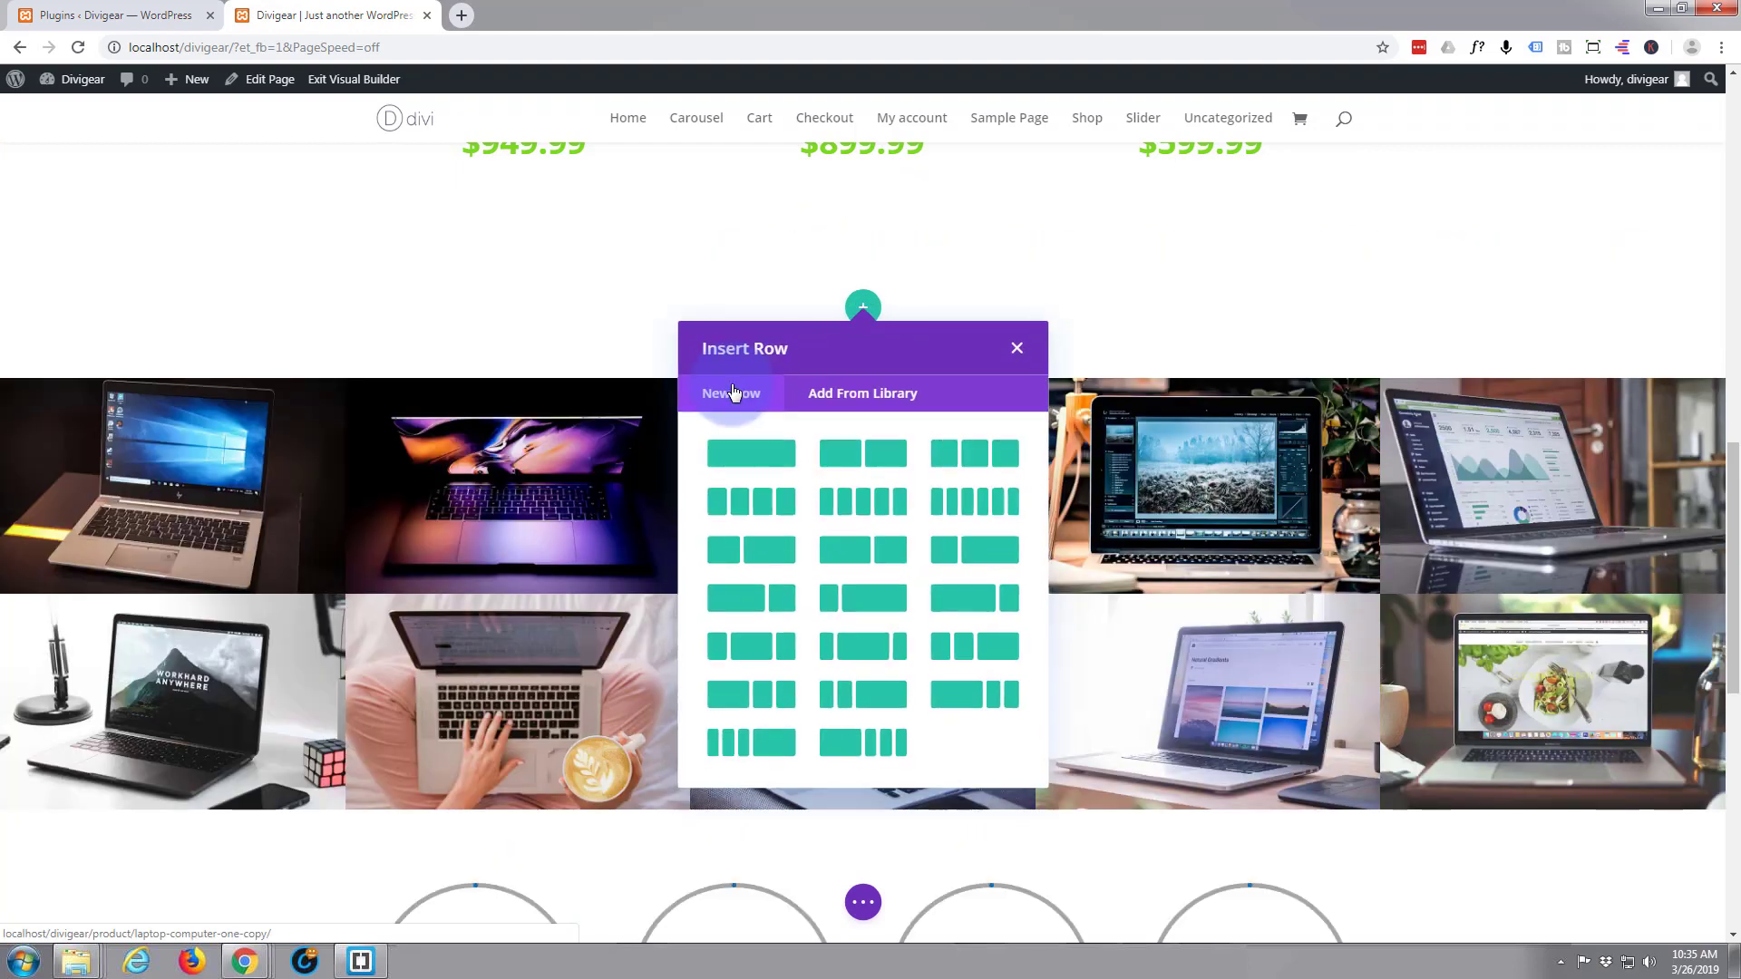
{"action": "left_click", "coordinate": [754, 466]}
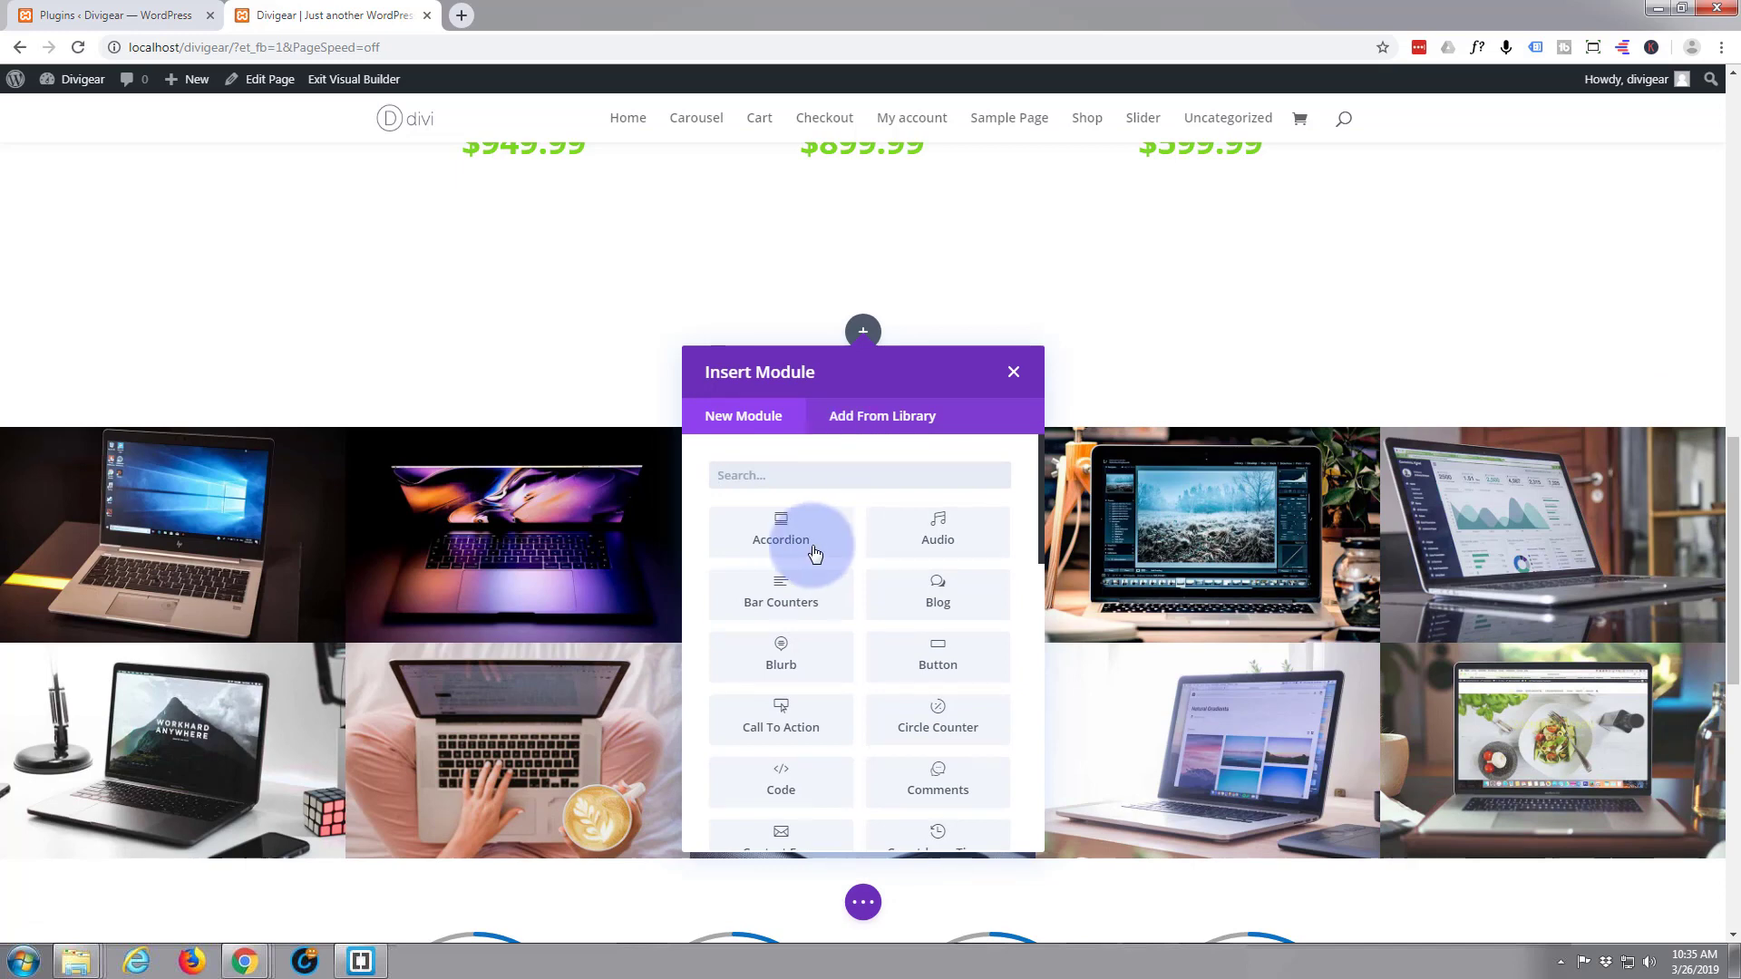
{"action": "scroll", "coordinate": [813, 549], "scroll_direction": "down", "scroll_amount": 9}
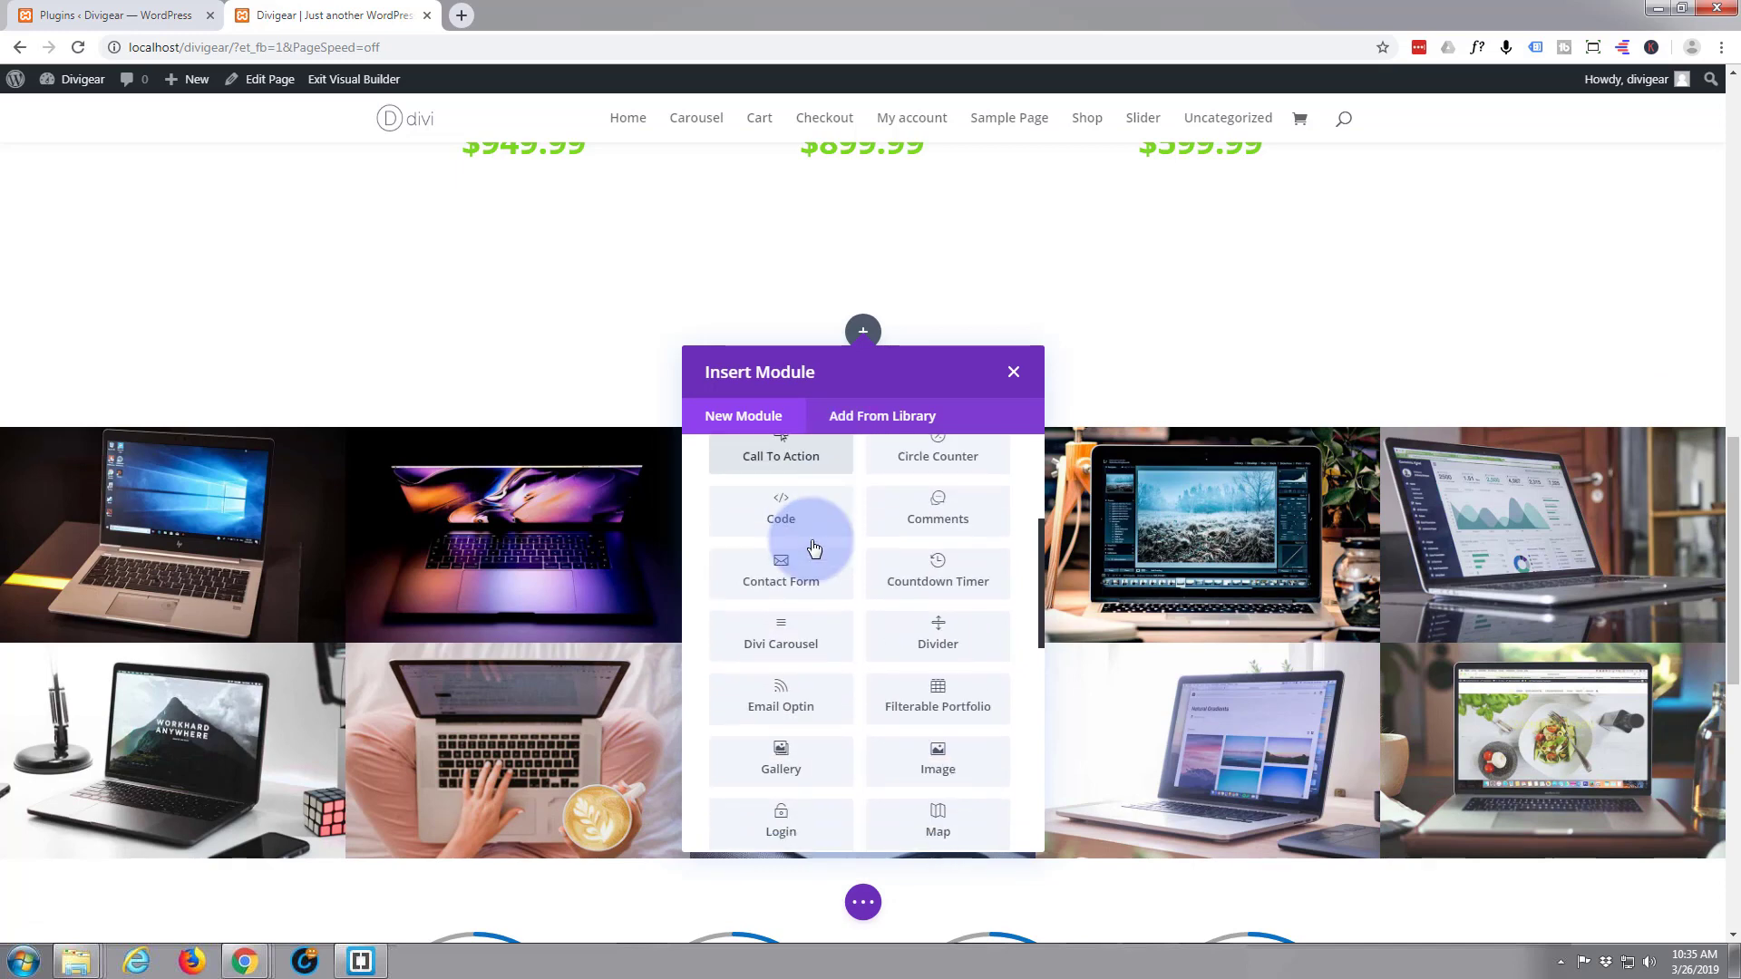
{"action": "scroll", "coordinate": [813, 547], "scroll_direction": "down", "scroll_amount": 3}
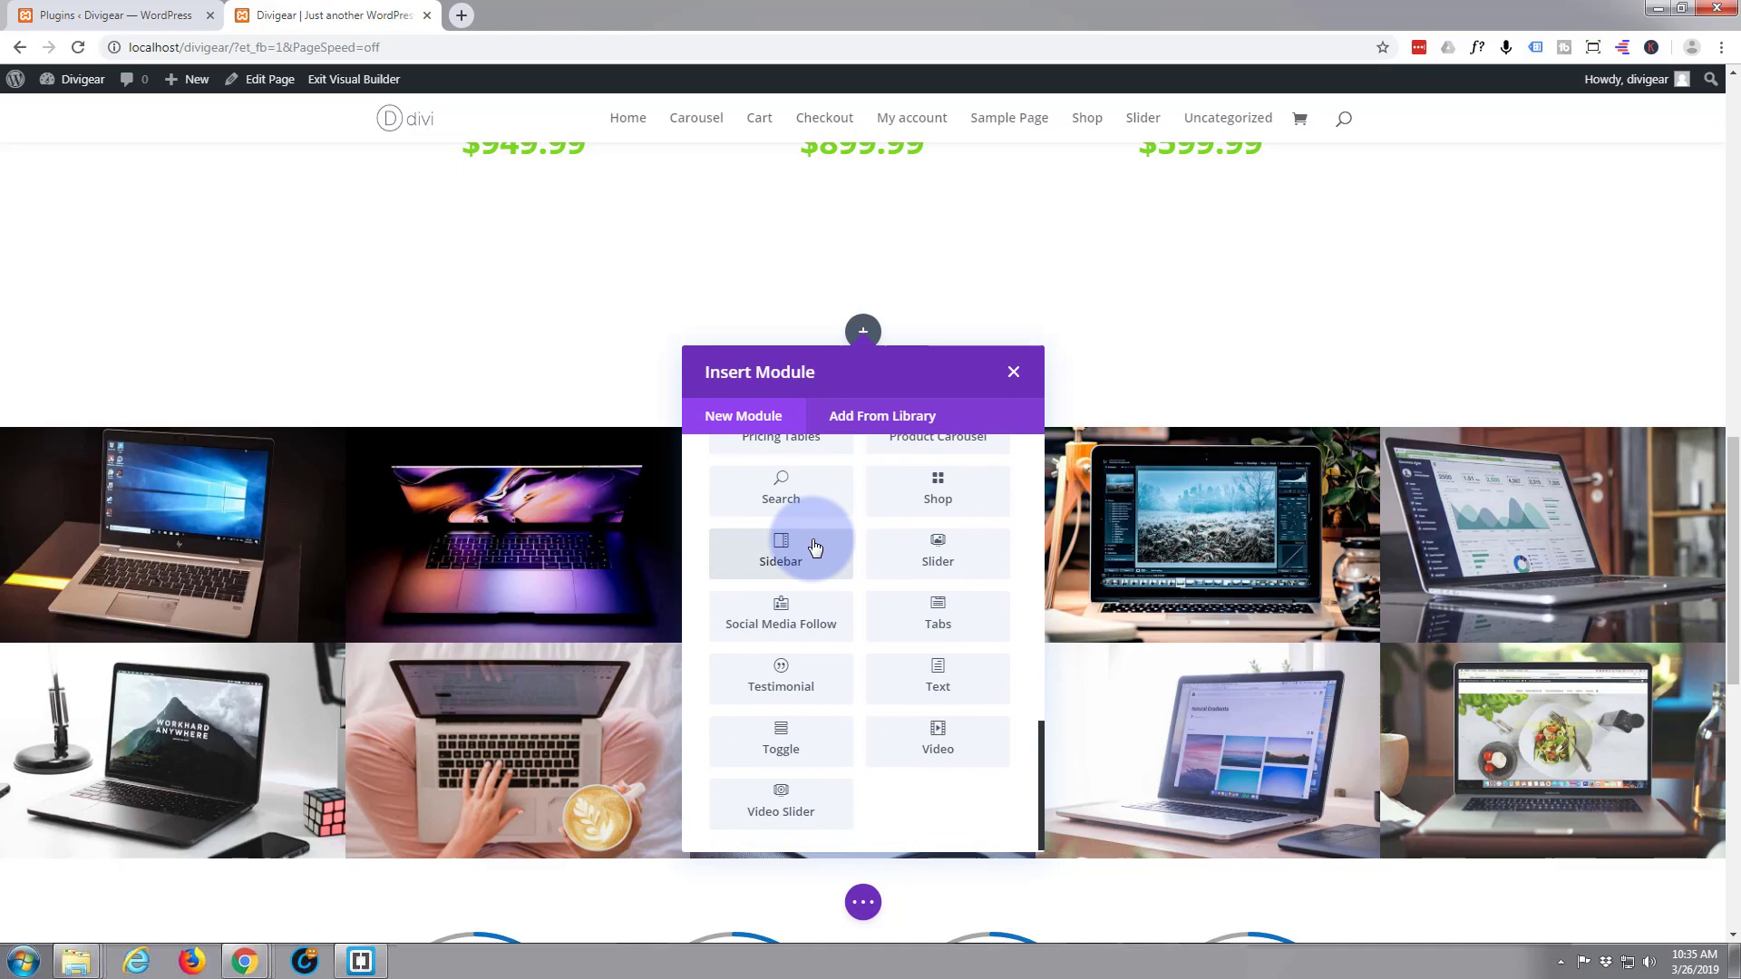
{"action": "scroll", "coordinate": [815, 549], "scroll_direction": "up", "scroll_amount": 3}
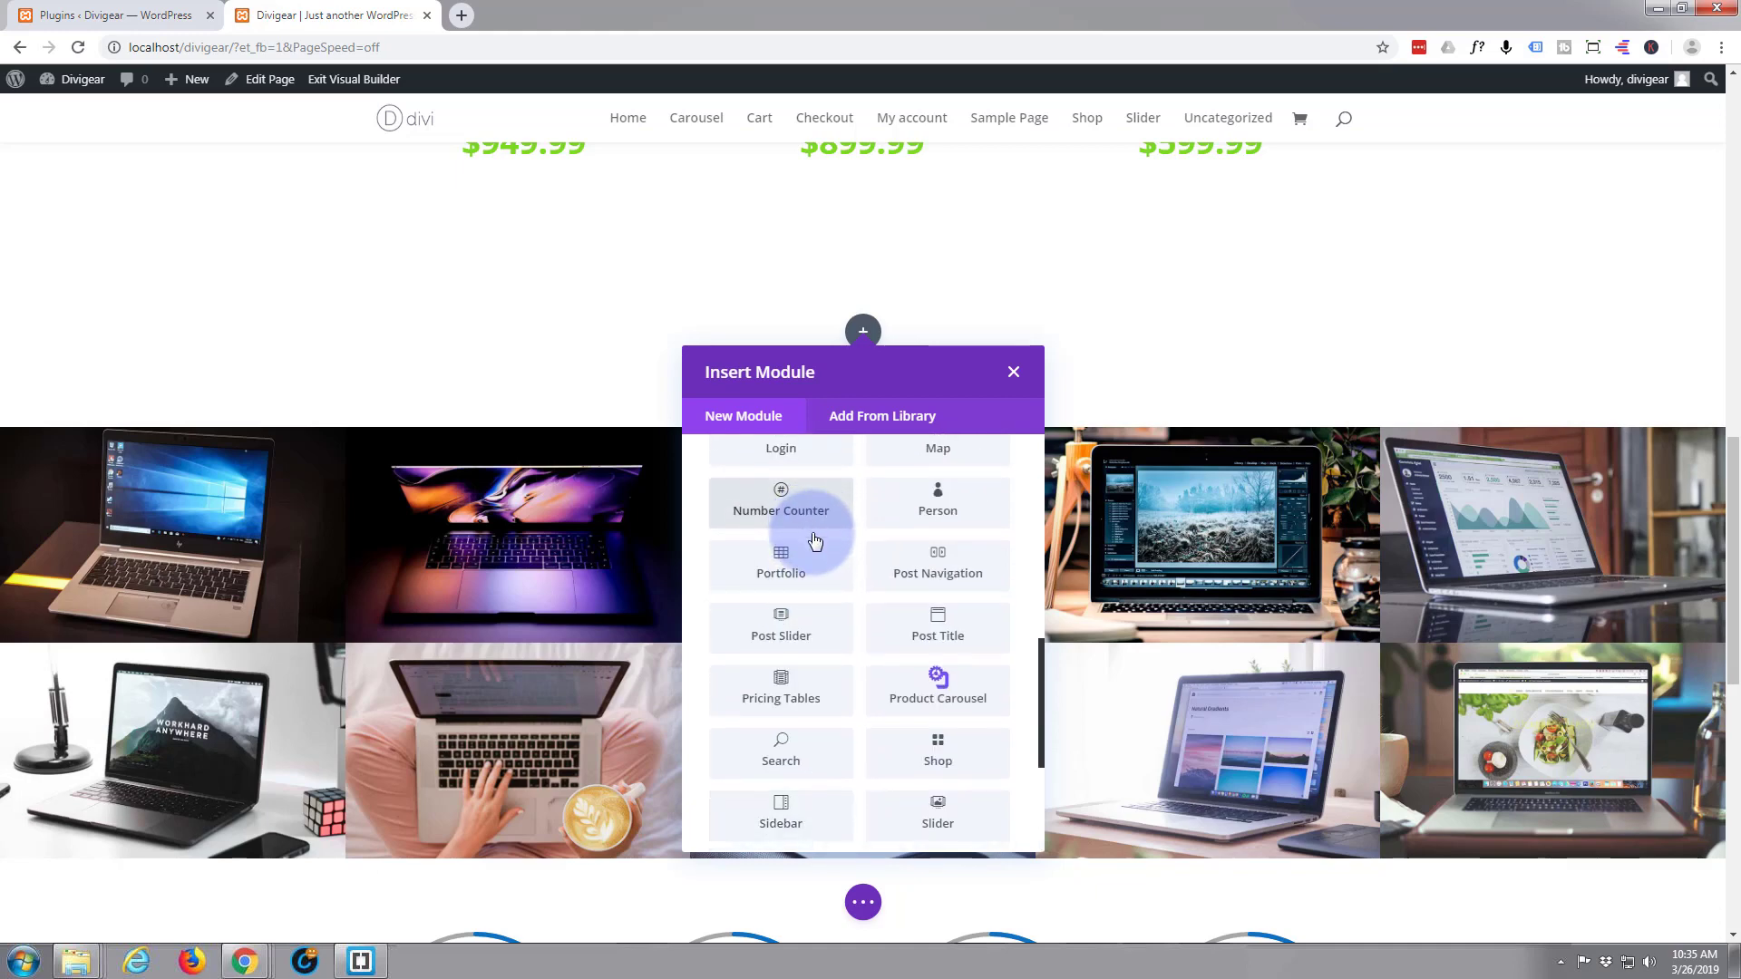
{"action": "scroll", "coordinate": [820, 548], "scroll_direction": "down", "scroll_amount": 1}
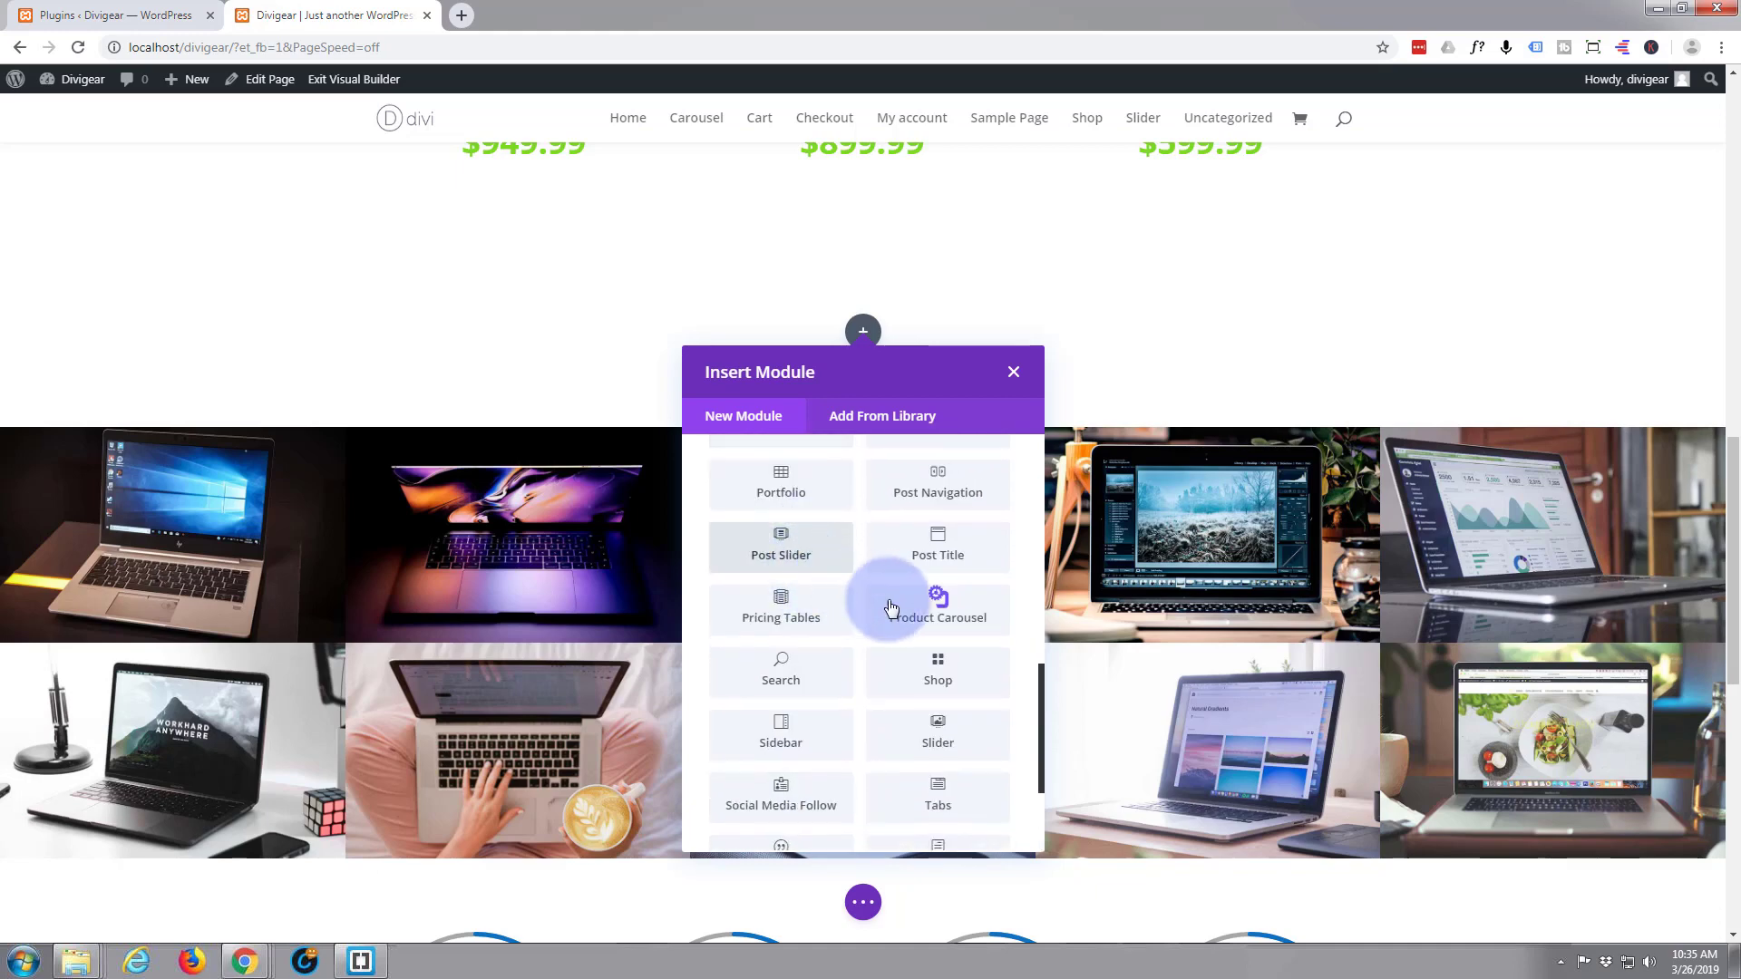
Insert a Product Carousel module showing products from the Laptop Computers category
{"action": "left_click", "coordinate": [943, 611]}
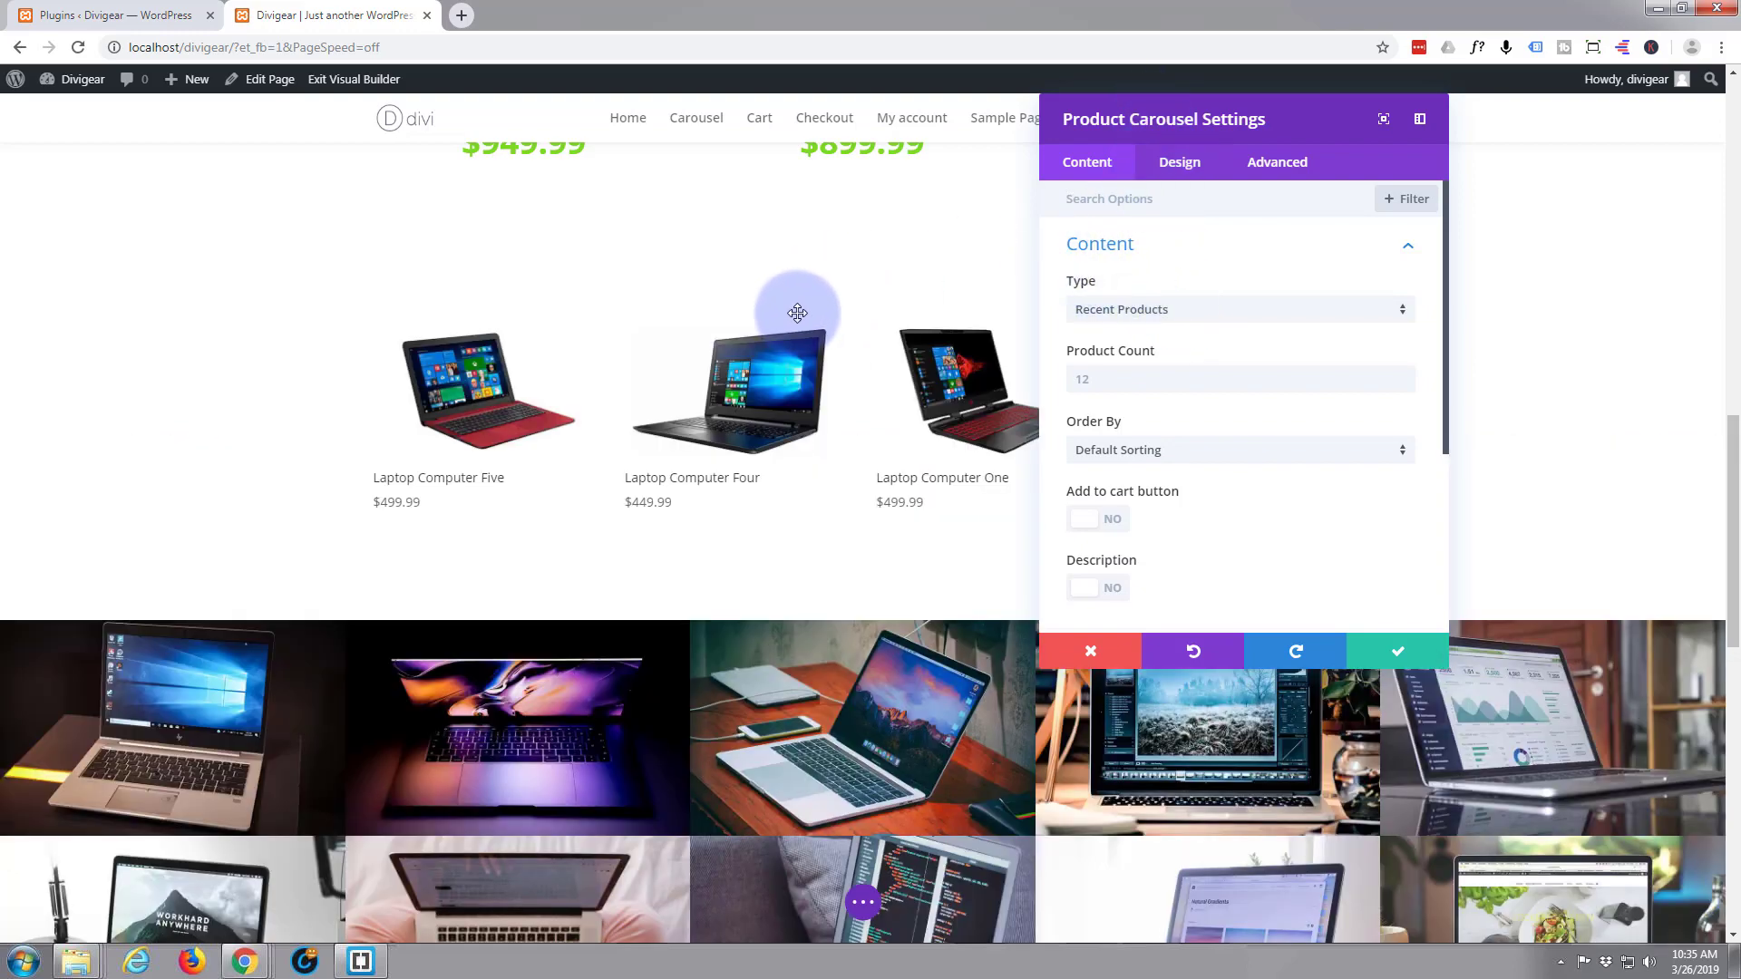
{"action": "scroll", "coordinate": [797, 313], "scroll_direction": "up", "scroll_amount": 2}
{"action": "scroll", "coordinate": [796, 311], "scroll_direction": "down", "scroll_amount": 2}
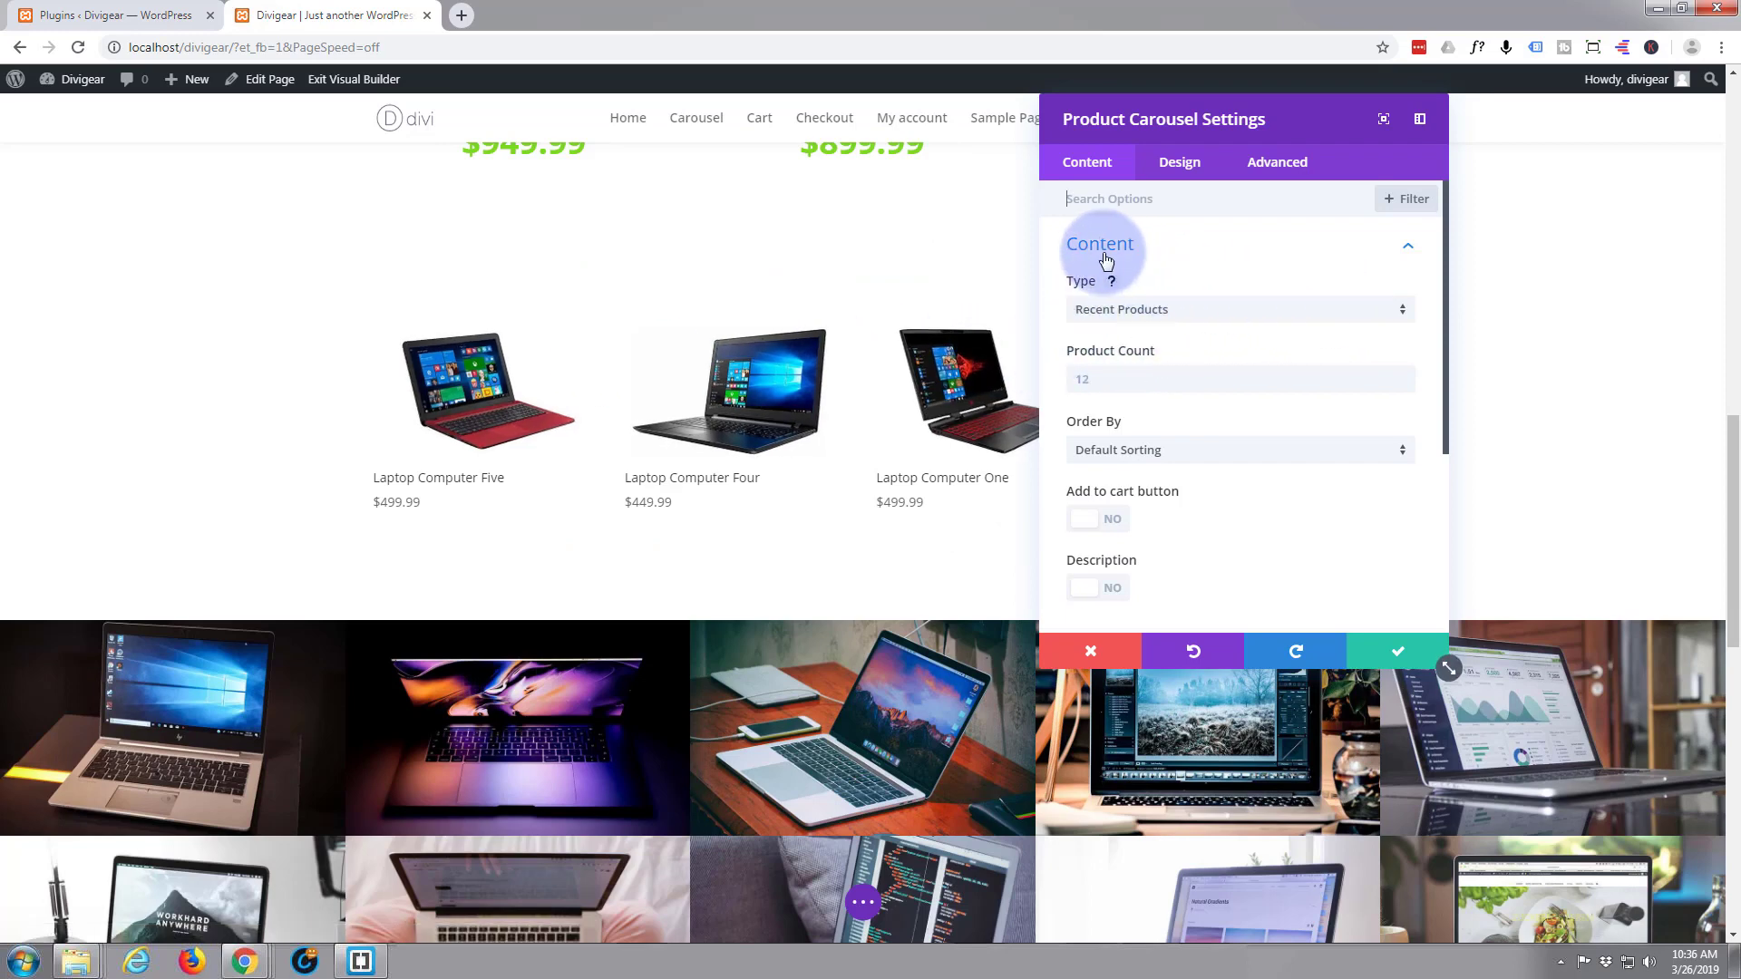
{"action": "left_click", "coordinate": [1404, 317]}
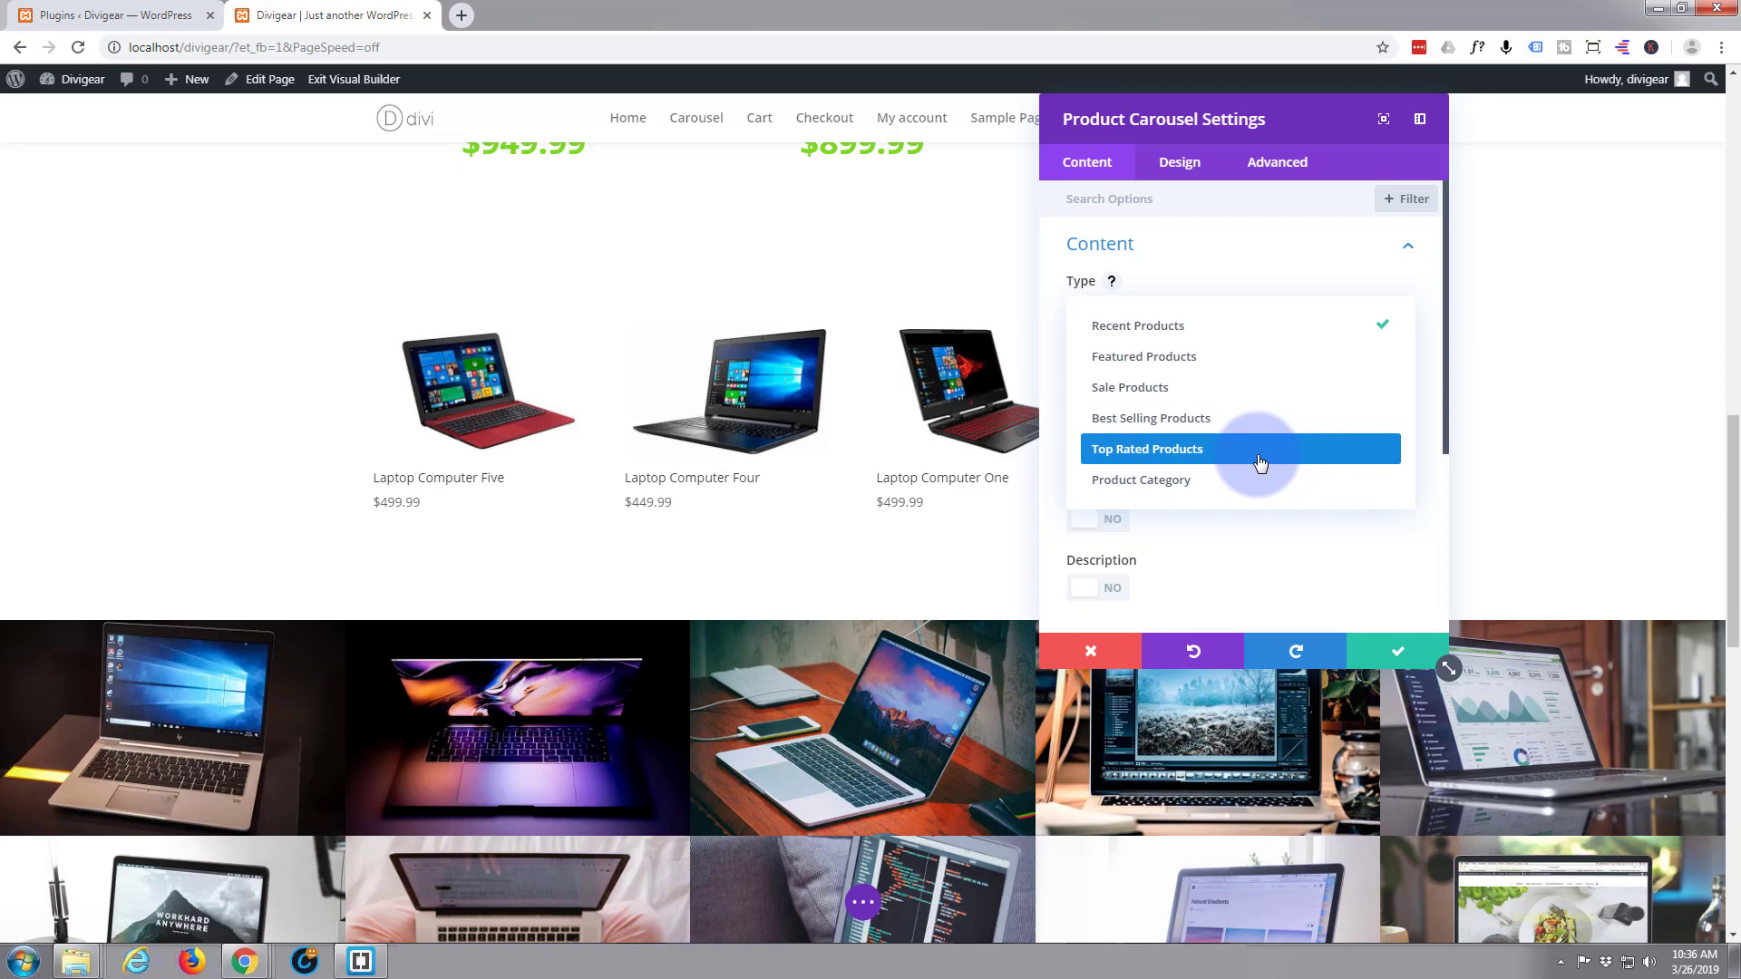
{"action": "left_click", "coordinate": [1144, 481]}
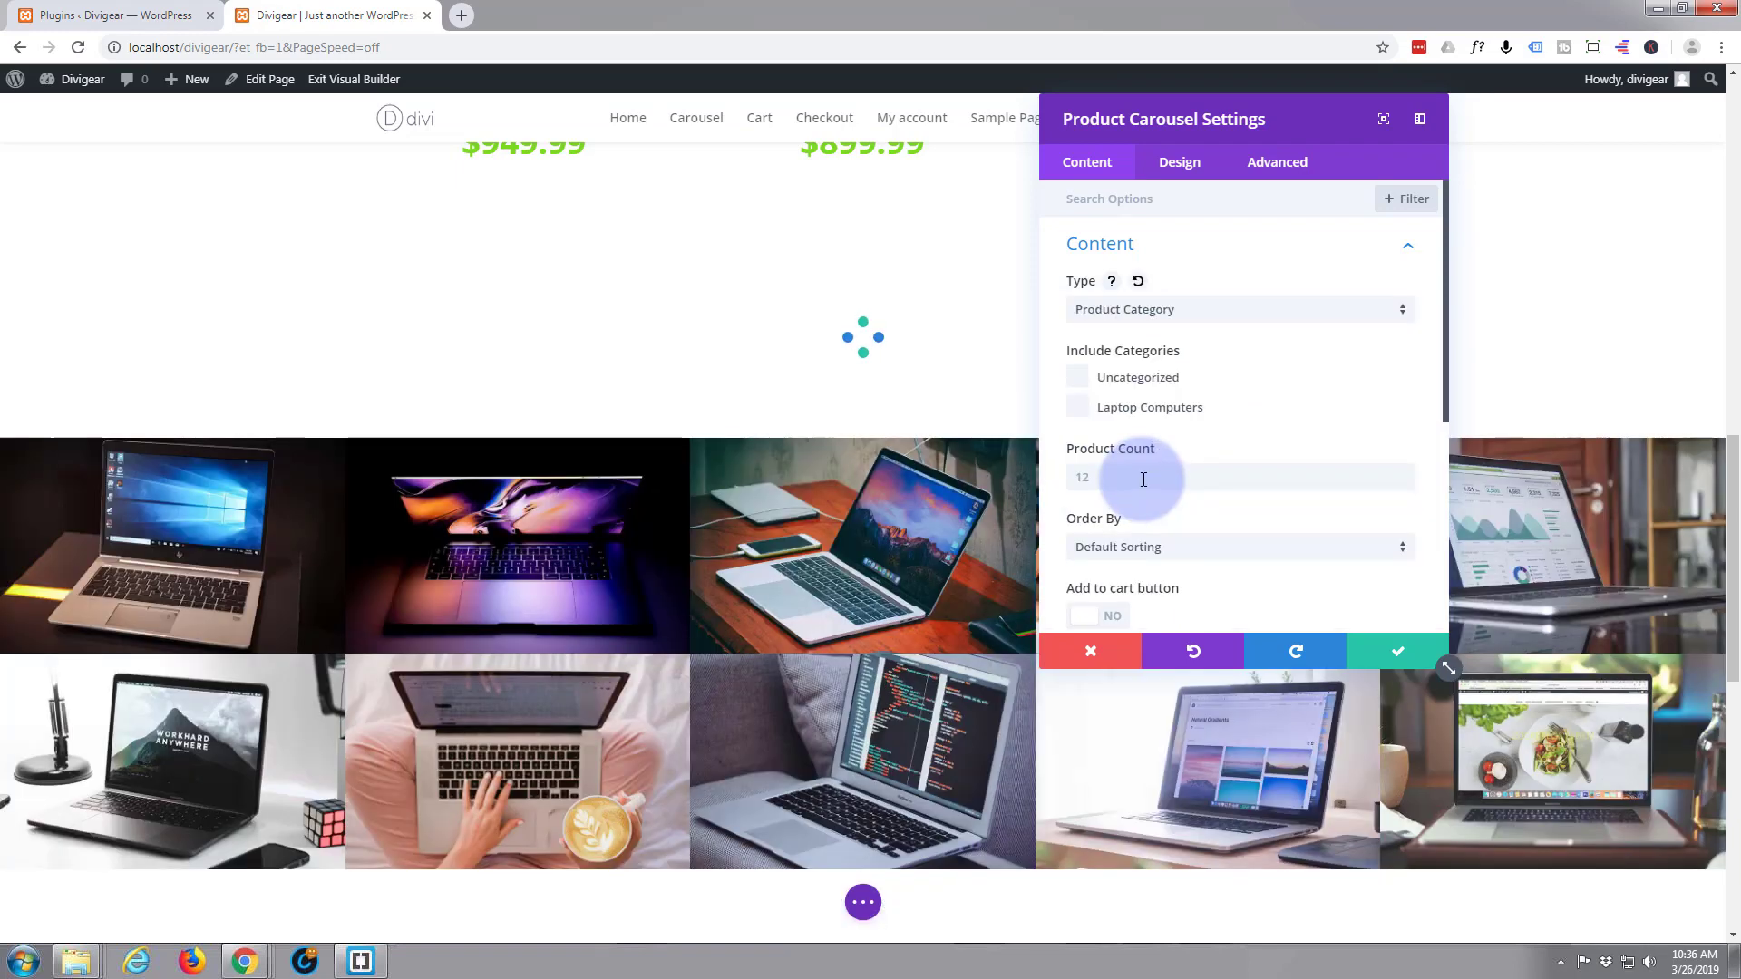
{"action": "left_click", "coordinate": [1079, 409]}
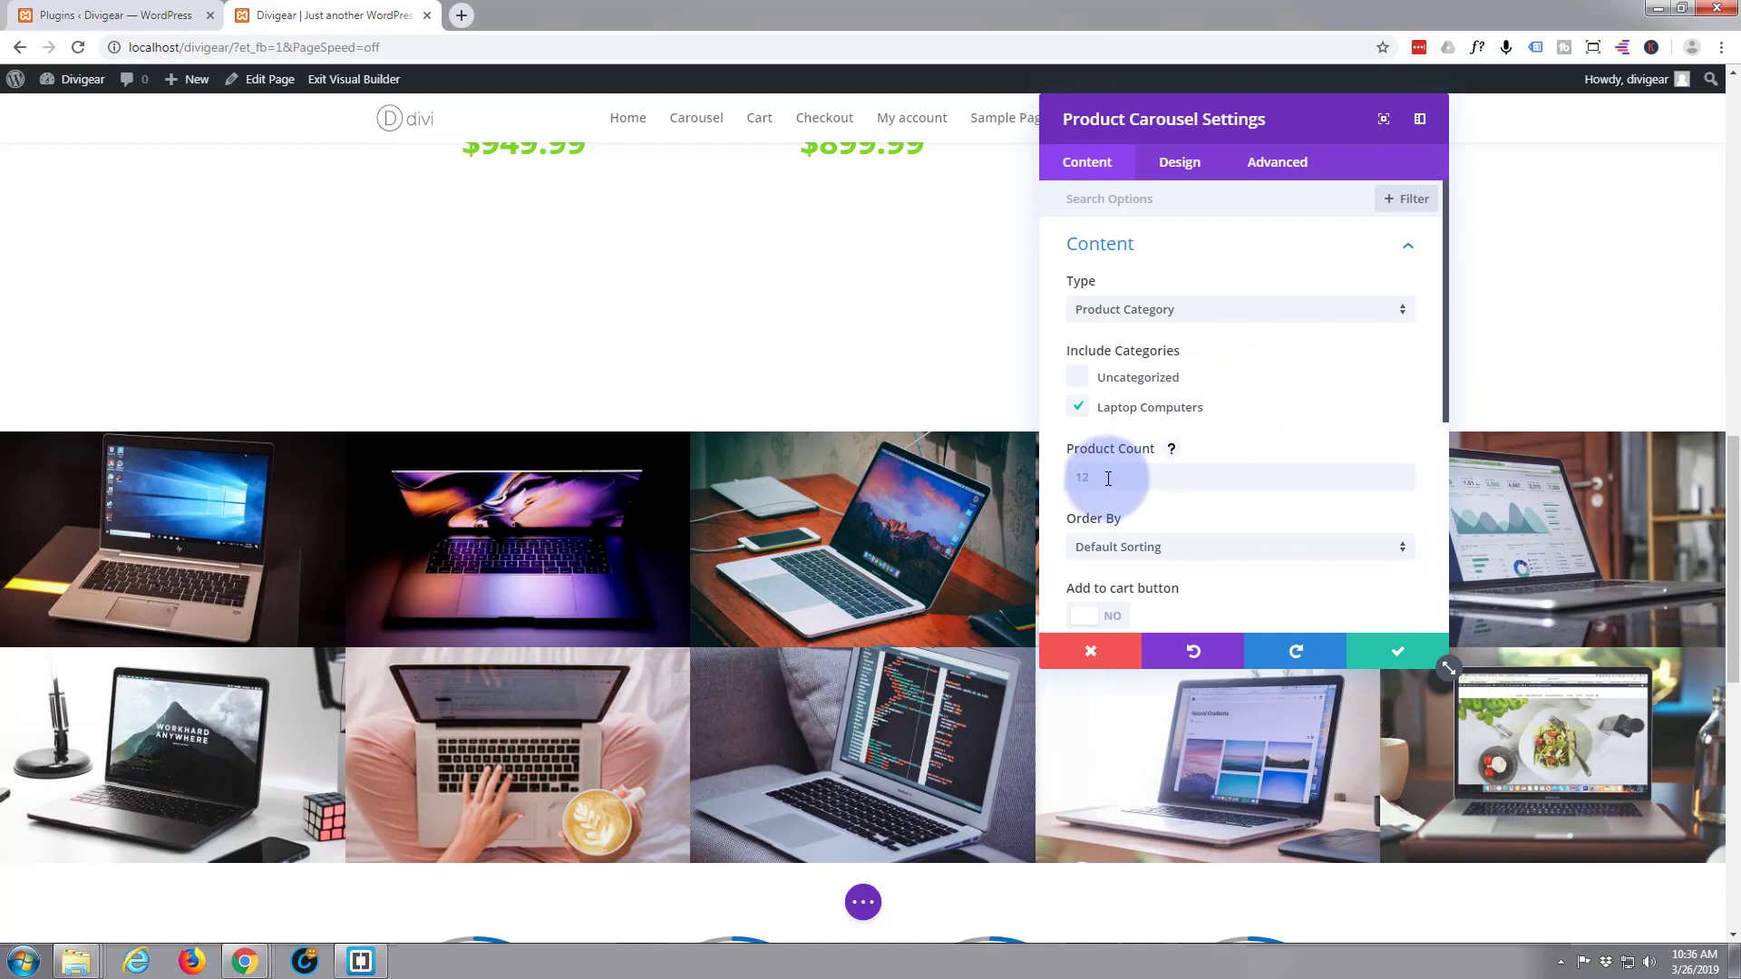
Set Product Count to 8, keep Default Sorting, and turn on the add-to-cart button
{"action": "left_click", "coordinate": [1085, 478]}
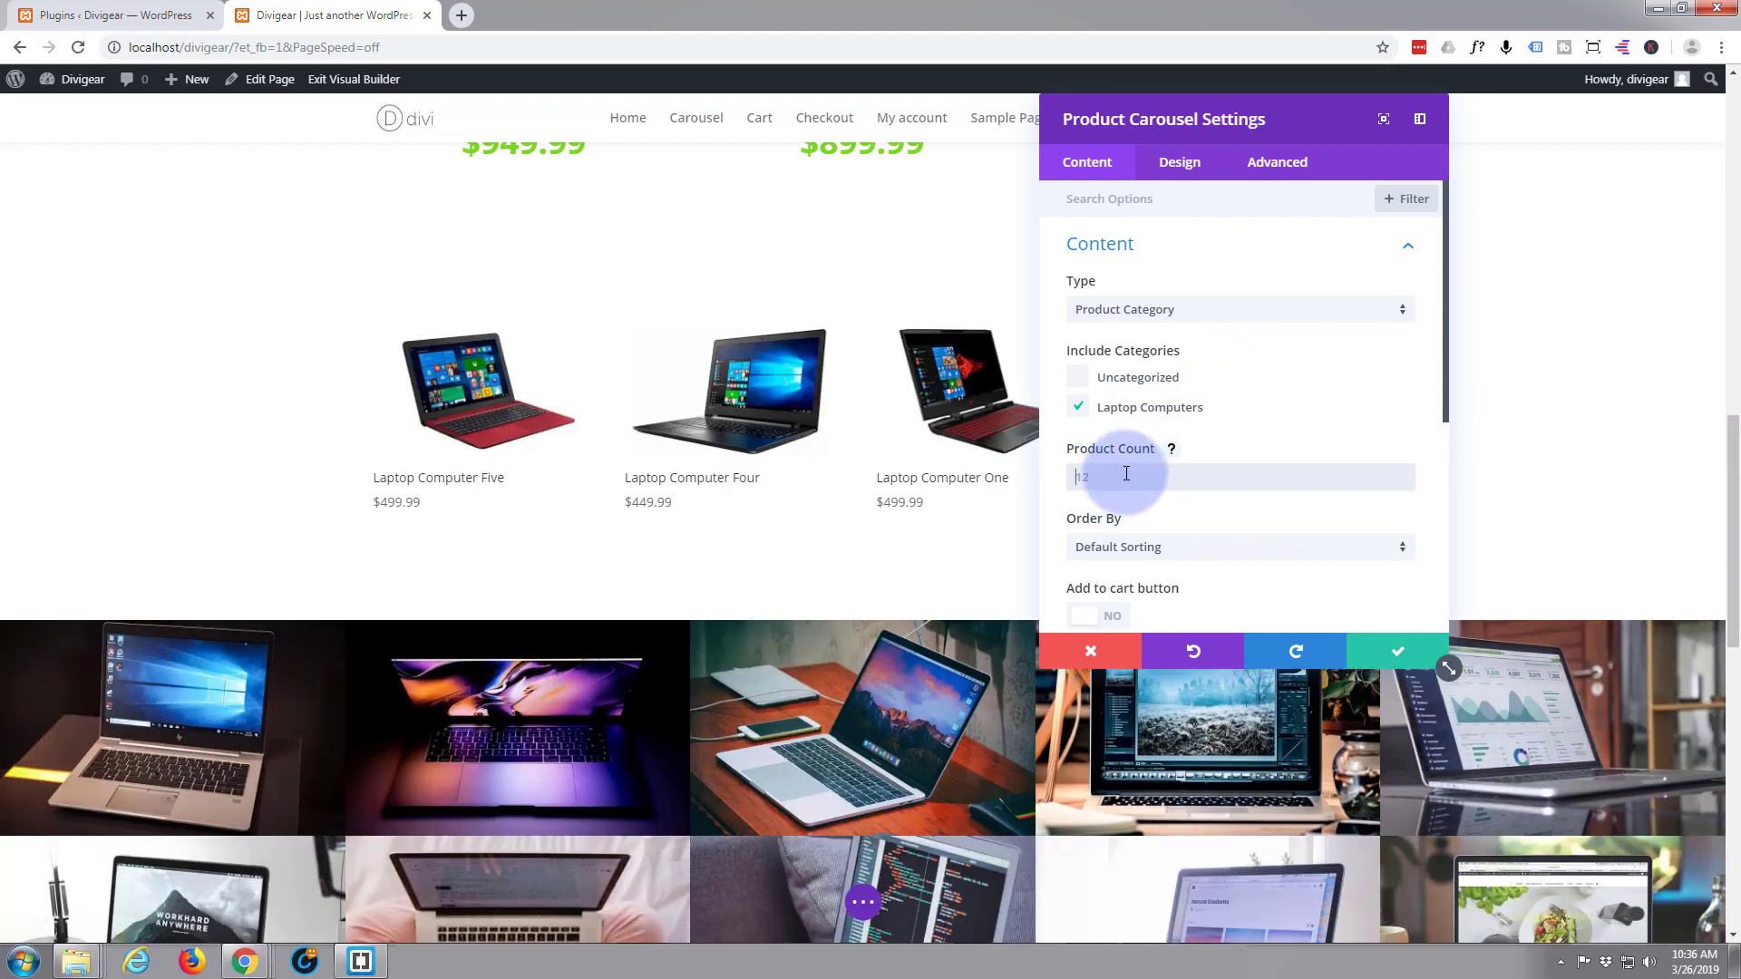
{"action": "type", "text": "8"}
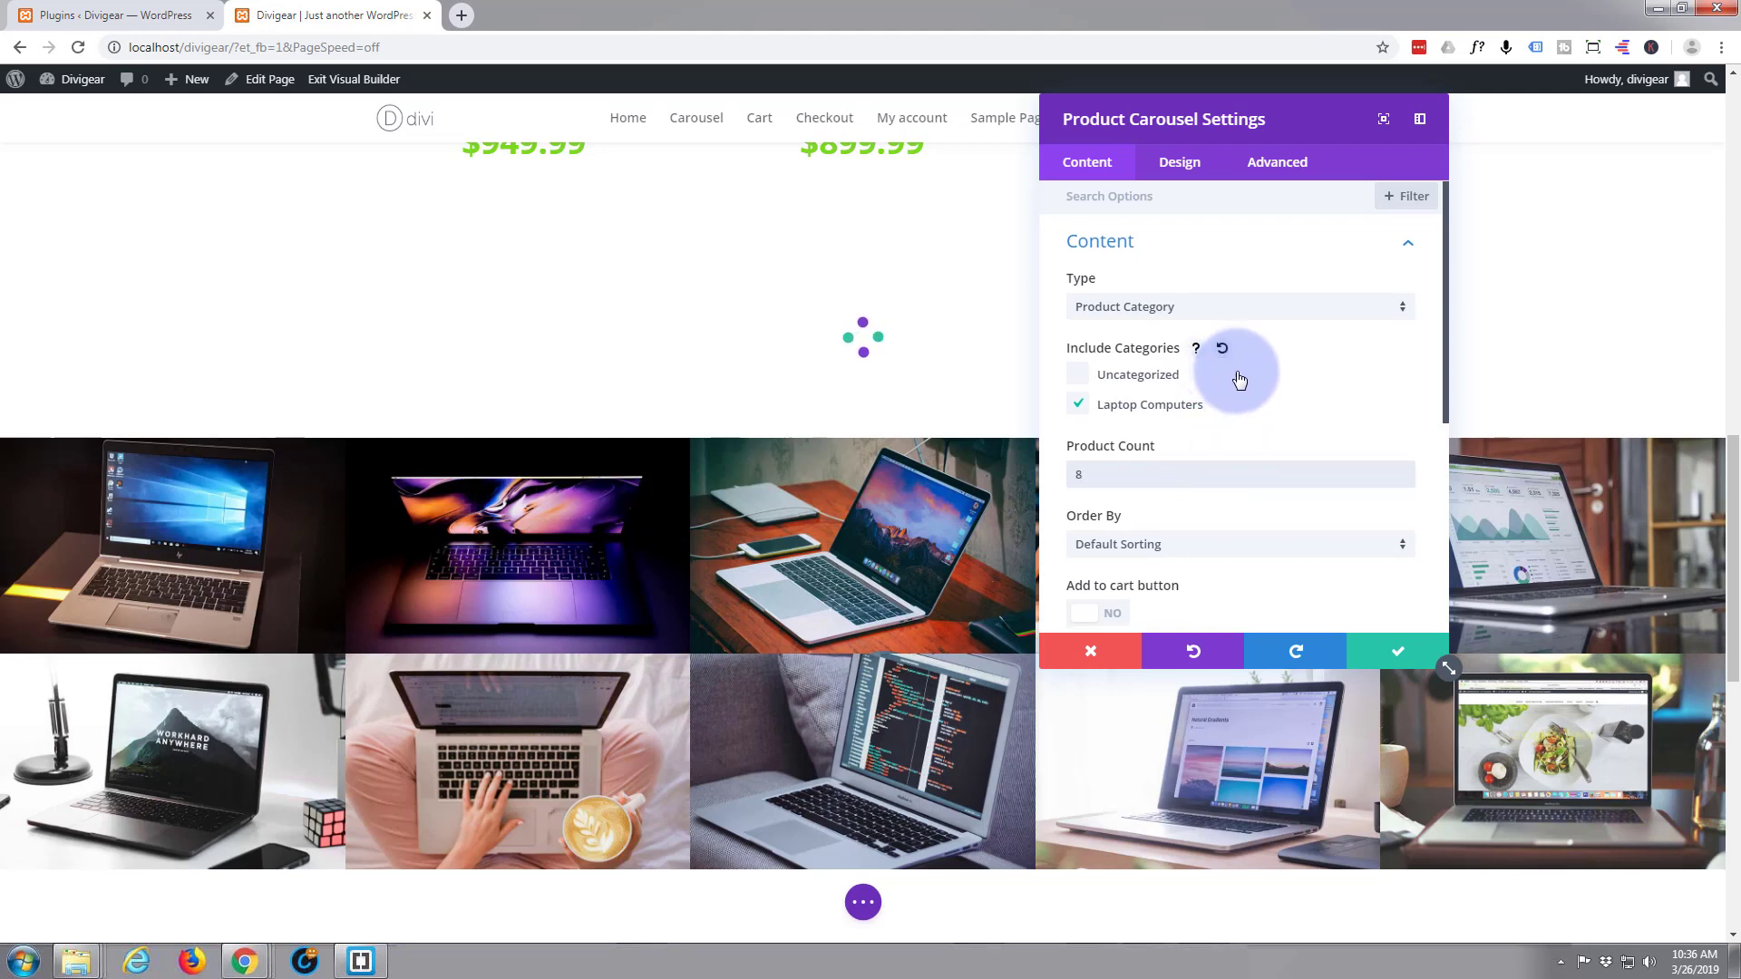
{"action": "scroll", "coordinate": [1233, 380], "scroll_direction": "down", "scroll_amount": 2}
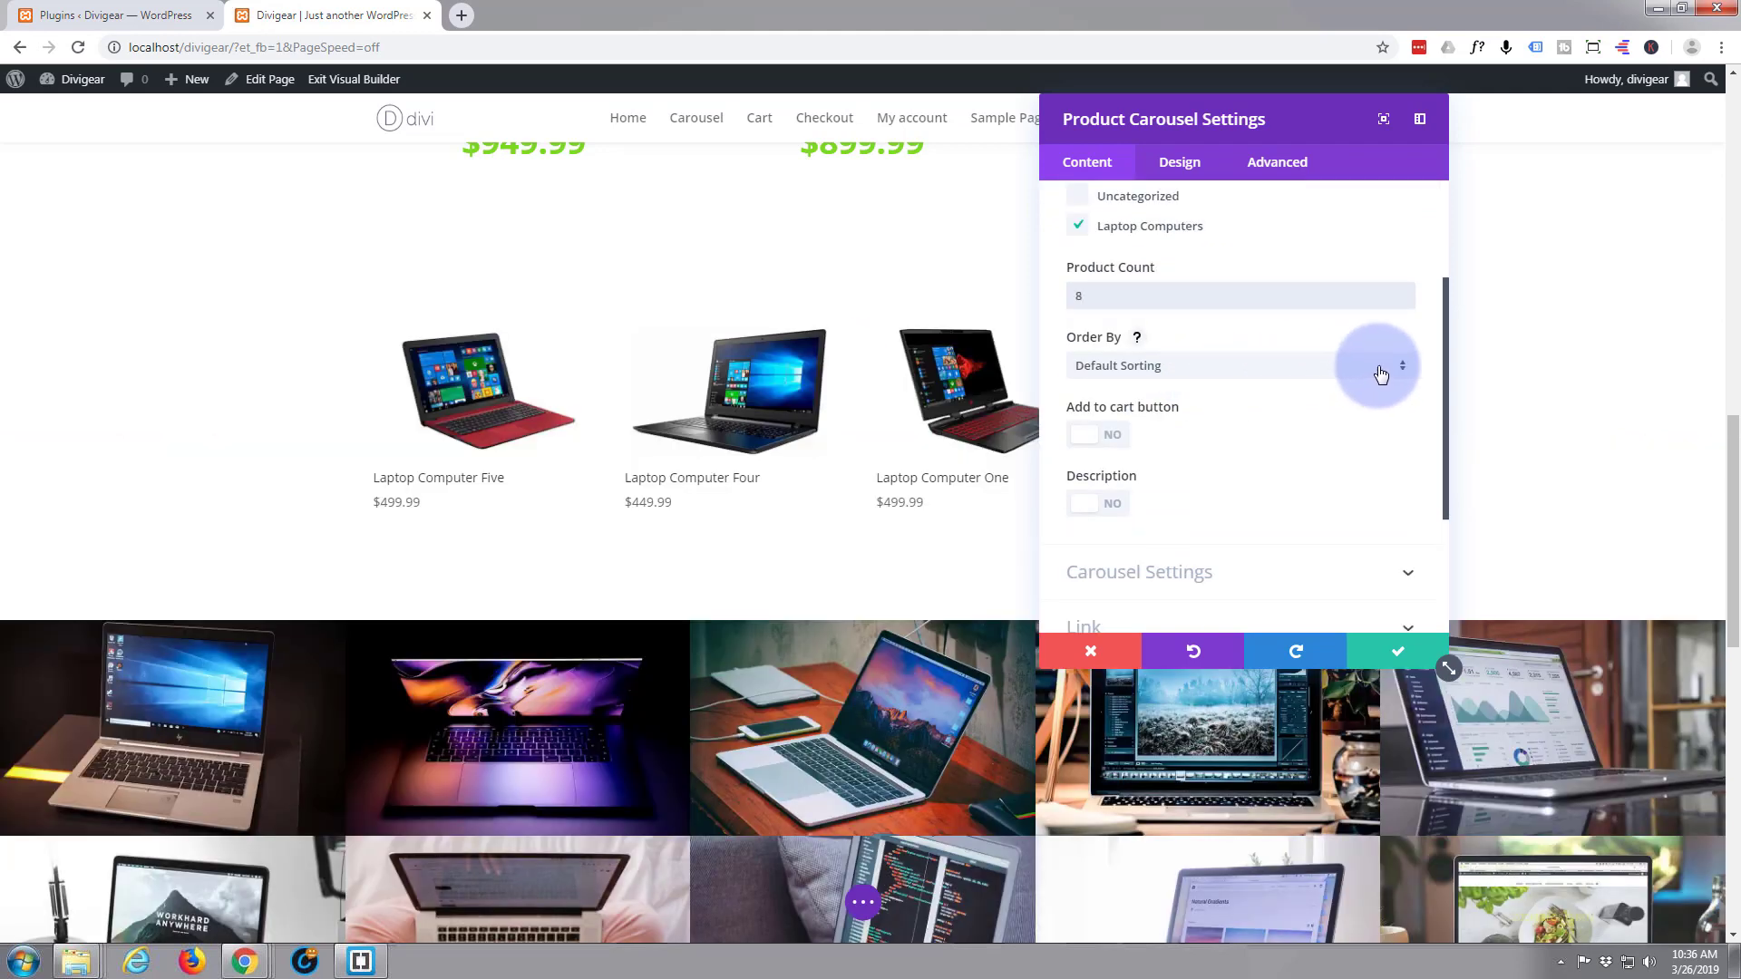
{"action": "left_click", "coordinate": [1401, 376]}
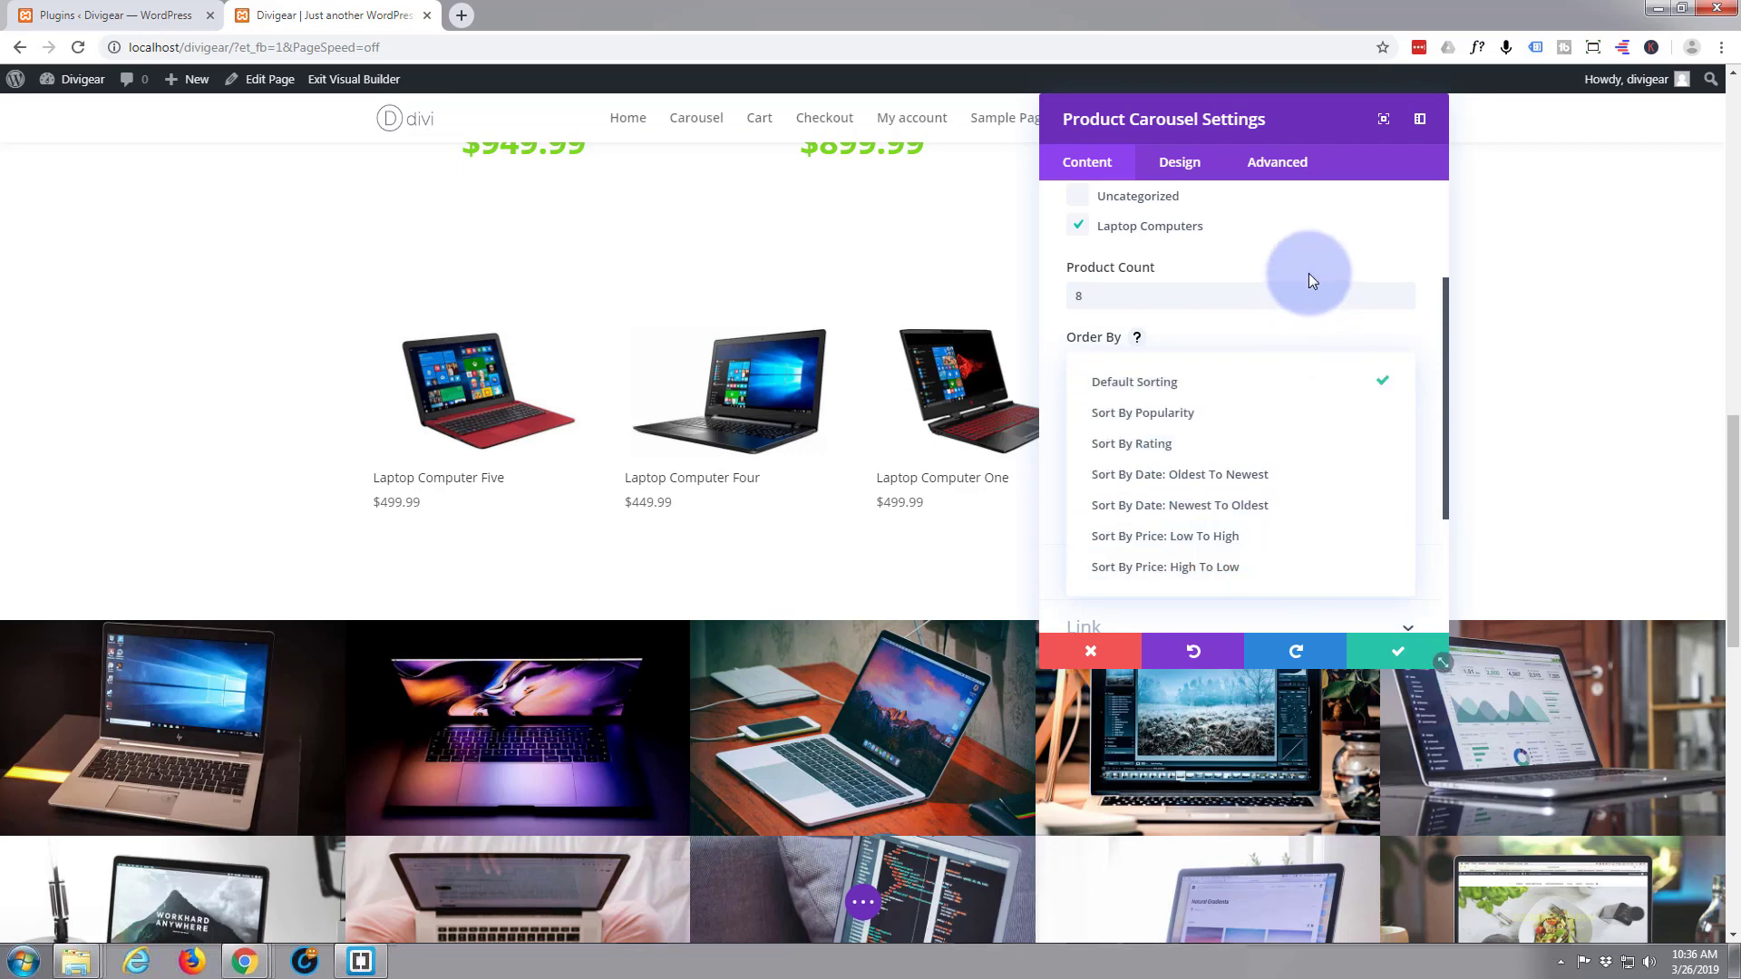
{"action": "left_click", "coordinate": [1314, 249]}
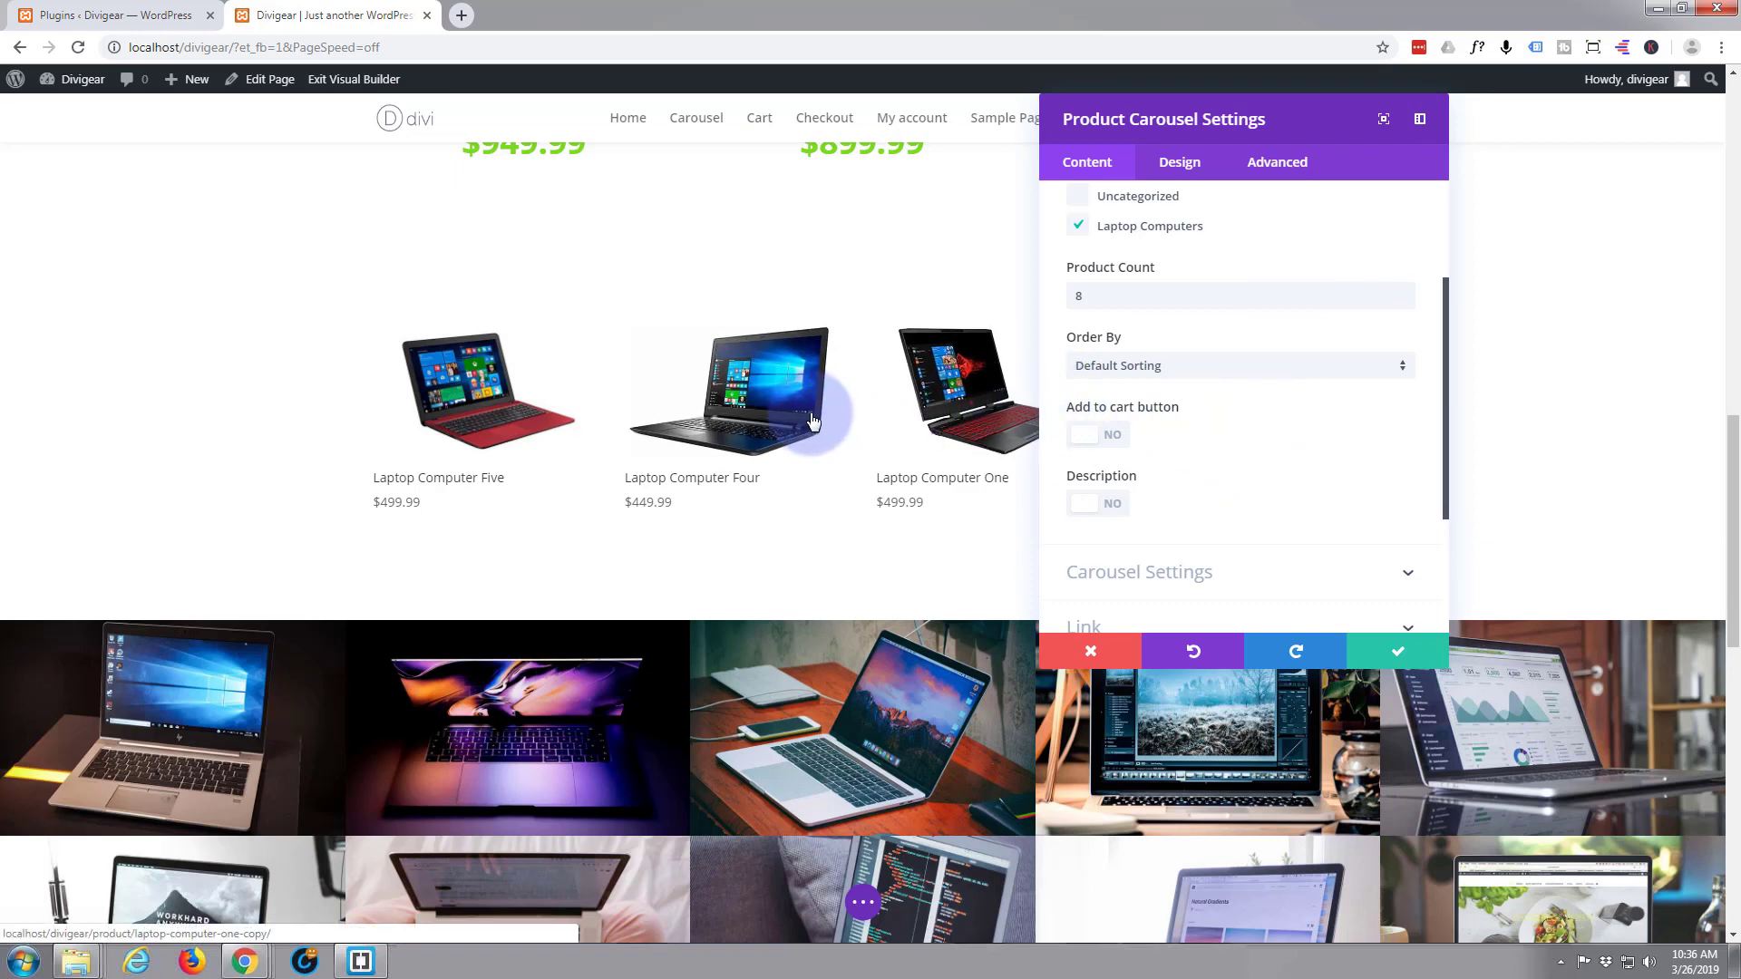
{"action": "left_click", "coordinate": [1123, 437]}
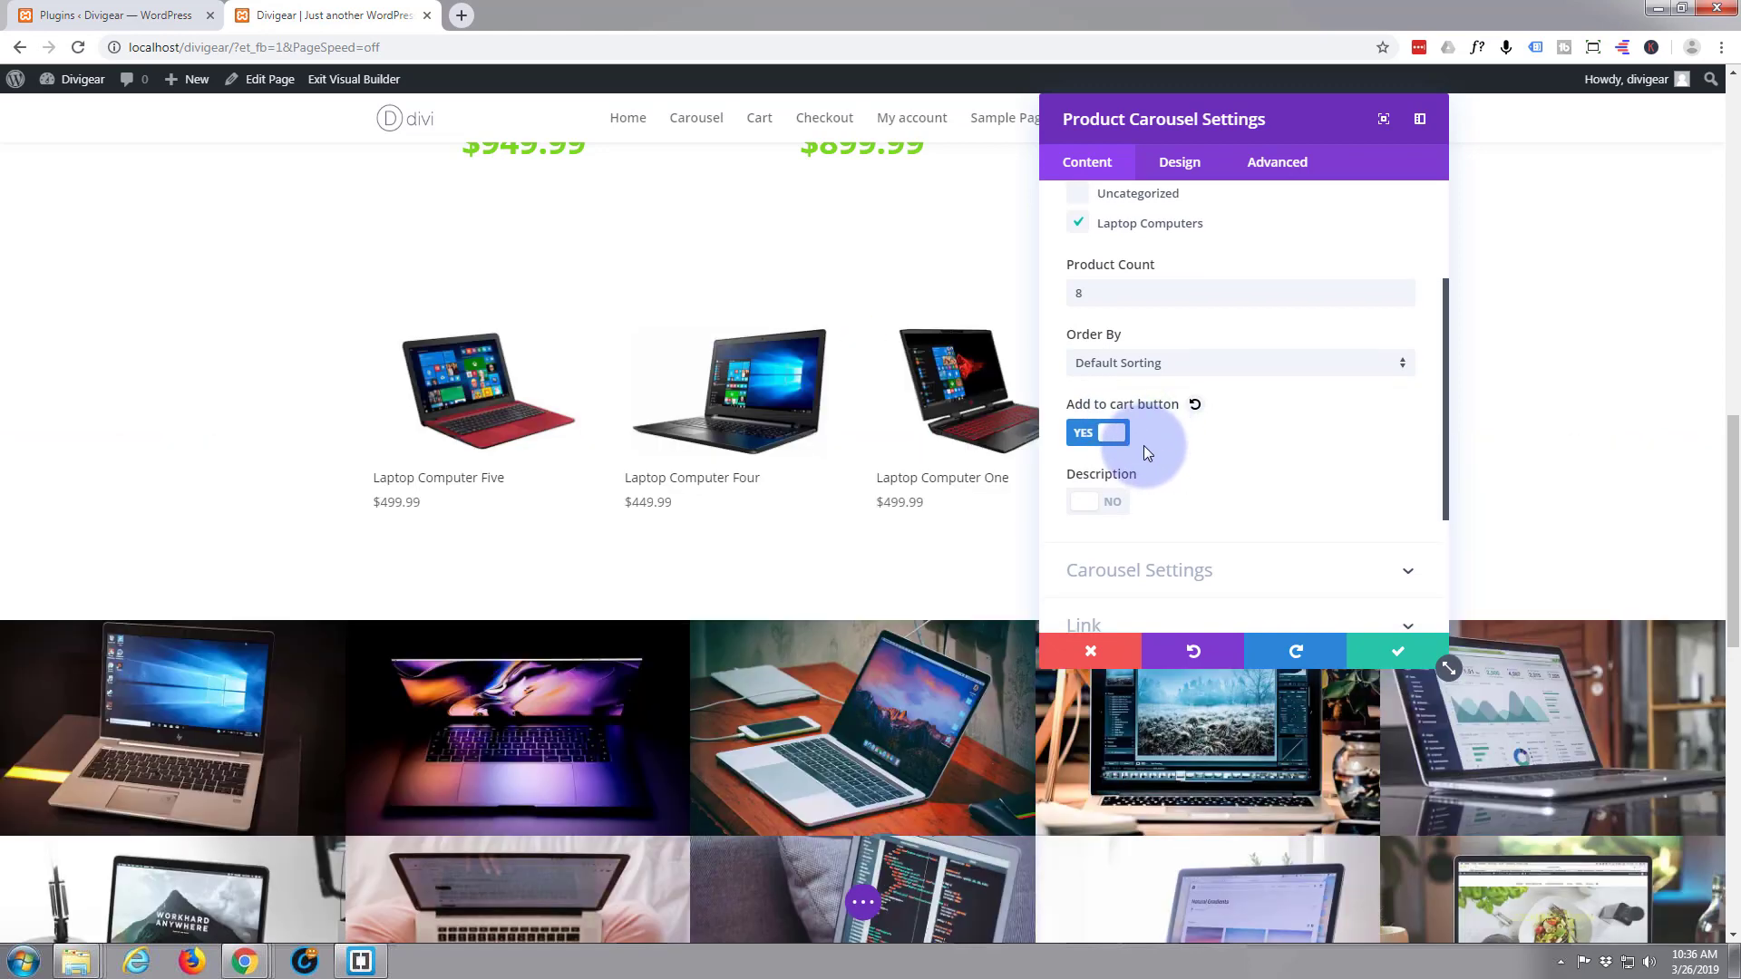
{"action": "scroll", "coordinate": [1145, 445], "scroll_direction": "down", "scroll_amount": 1}
{"action": "left_click", "coordinate": [1113, 407]}
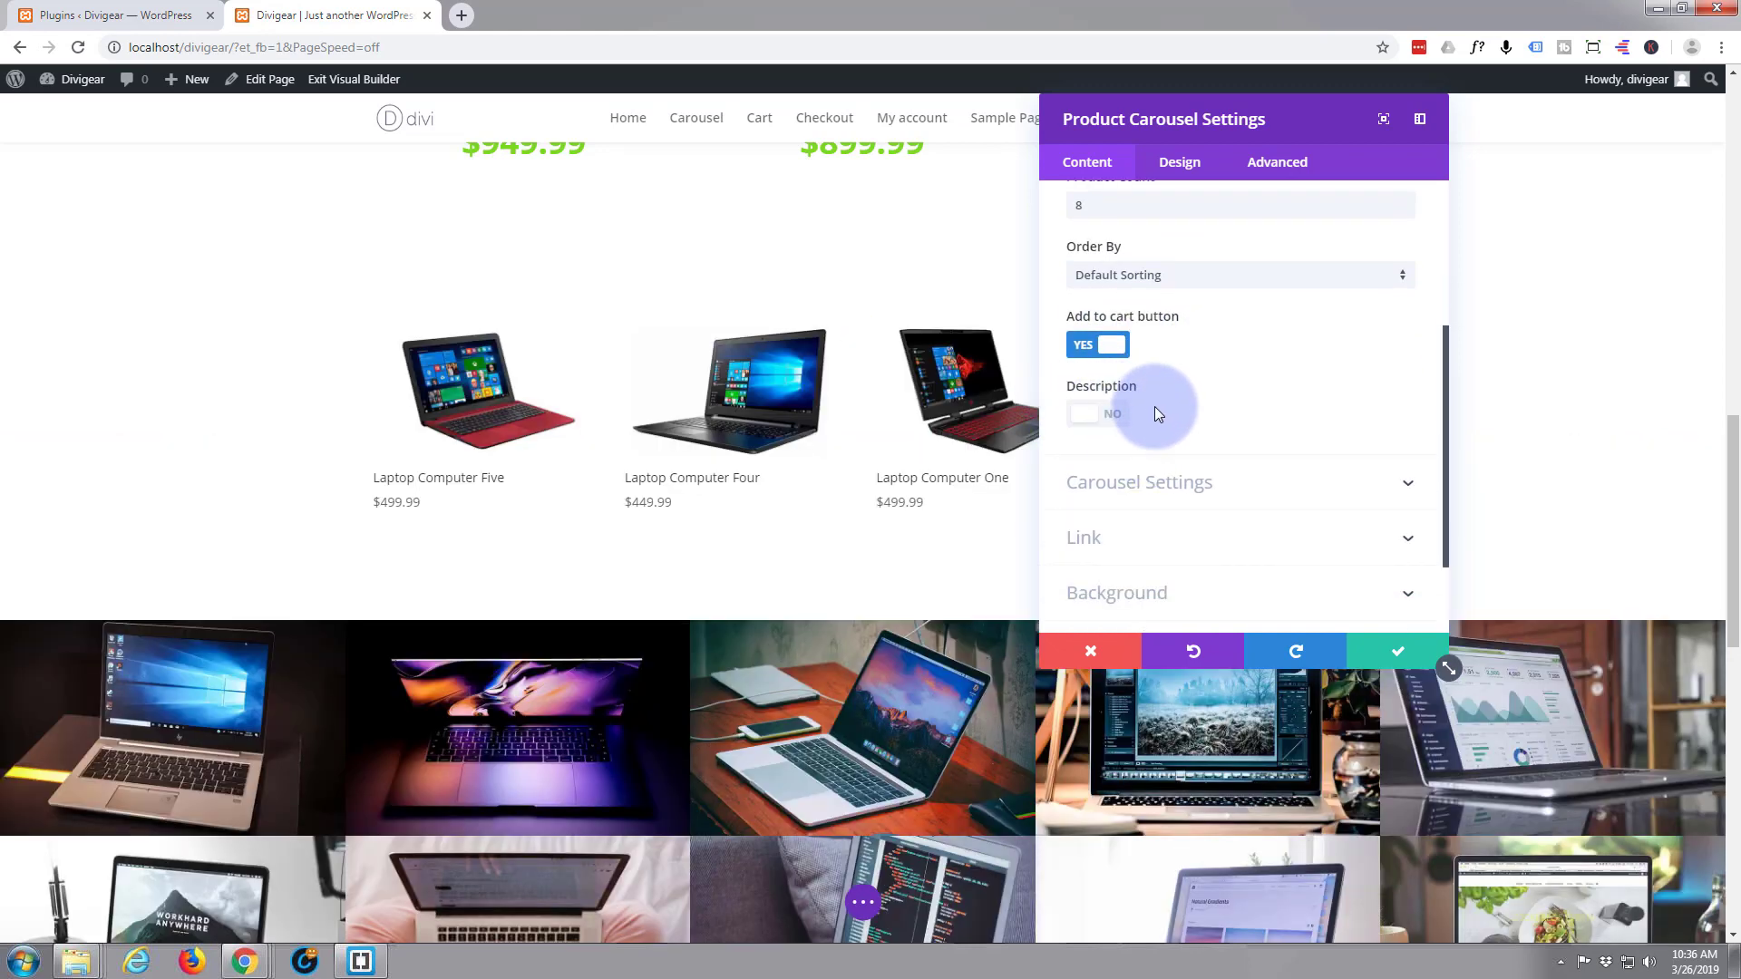
{"action": "scroll", "coordinate": [1157, 404], "scroll_direction": "down", "scroll_amount": 2}
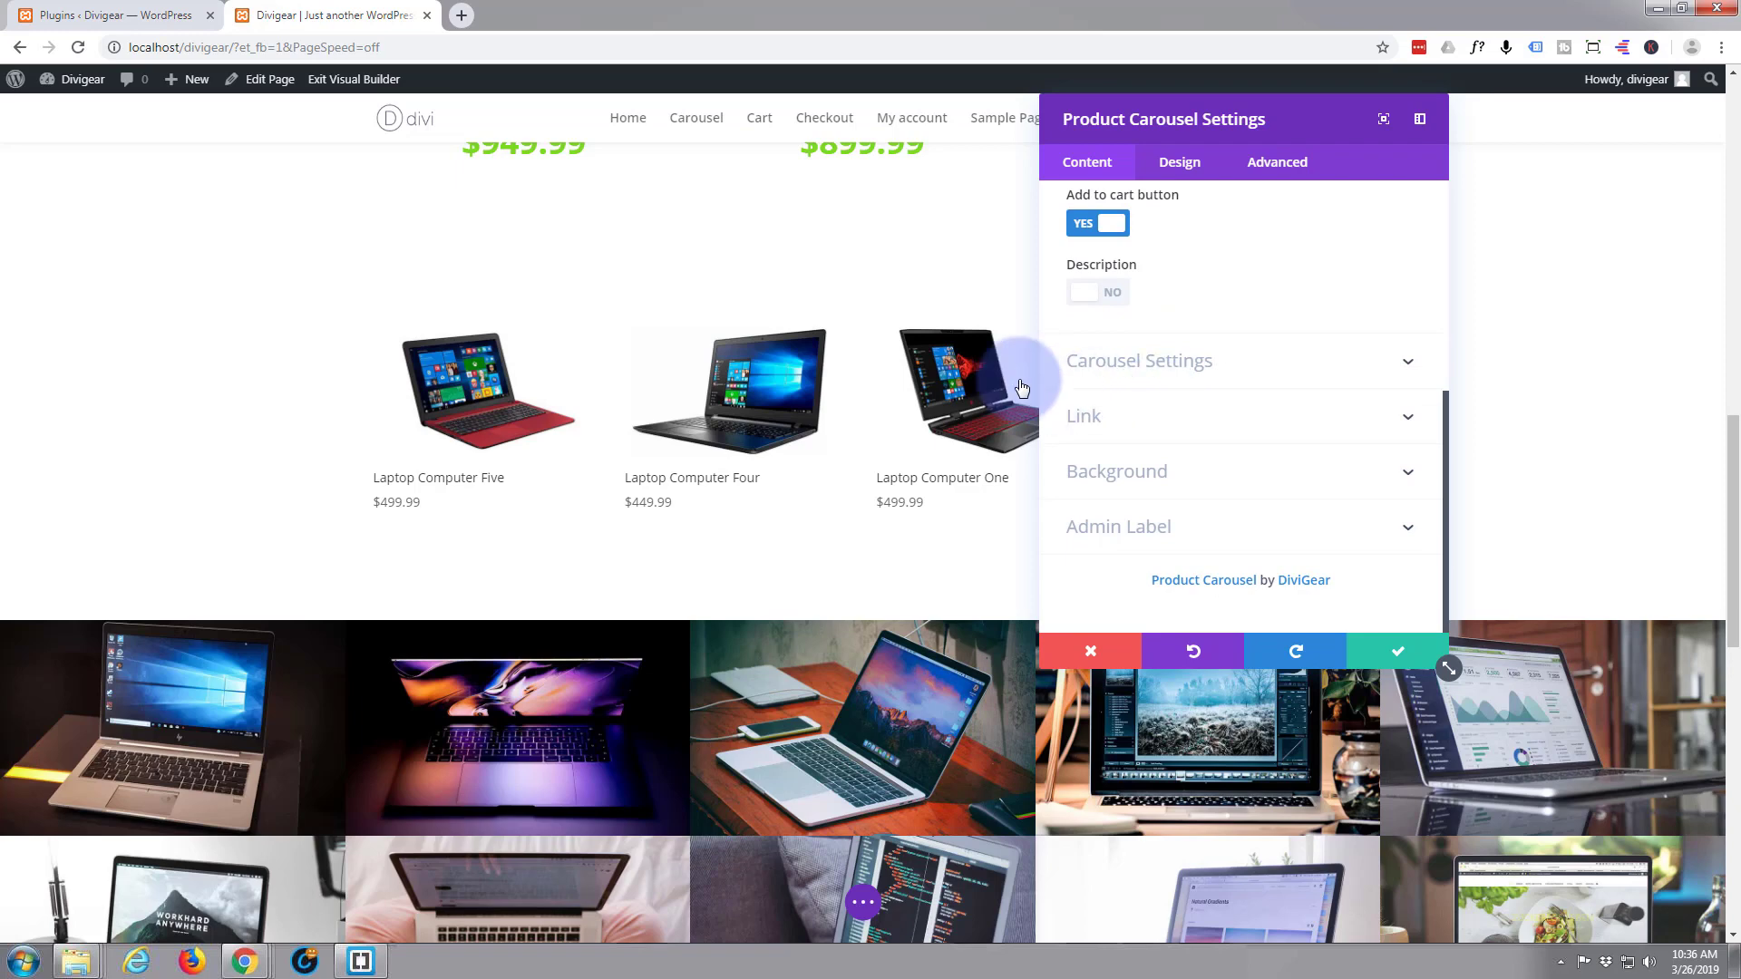
Expand Carousel Settings and adjust the spacing between carousel items
{"action": "left_click", "coordinate": [1256, 362]}
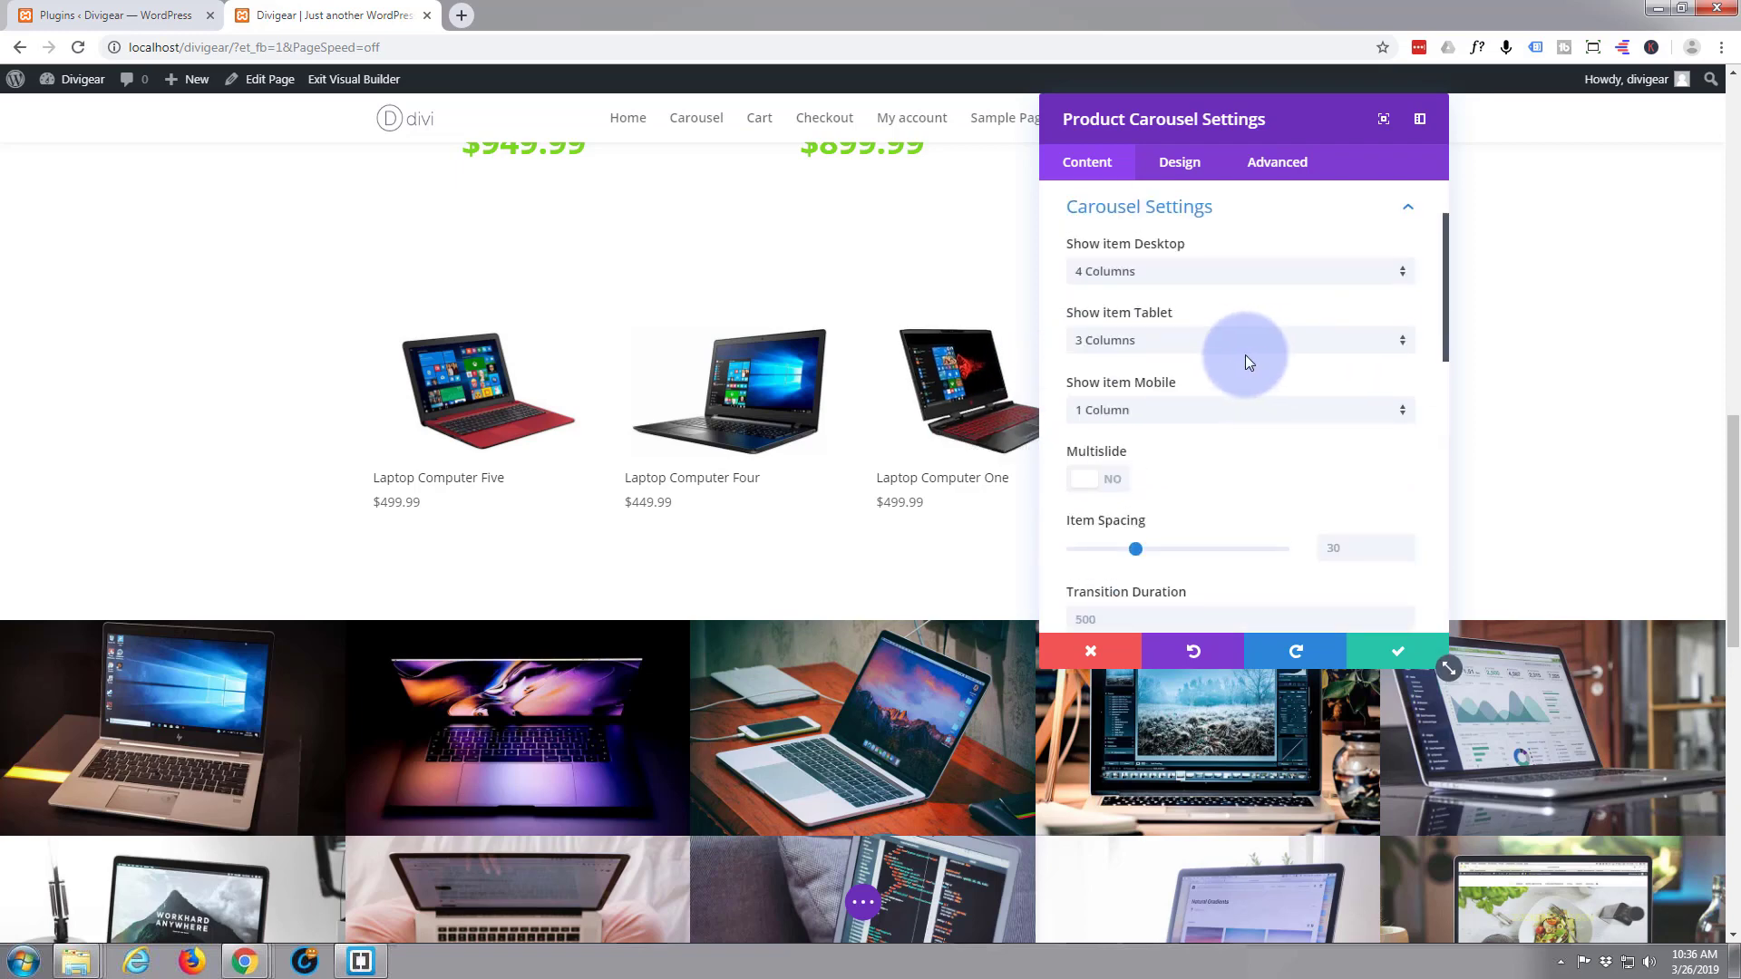
{"action": "scroll", "coordinate": [1238, 297], "scroll_direction": "up", "scroll_amount": 2}
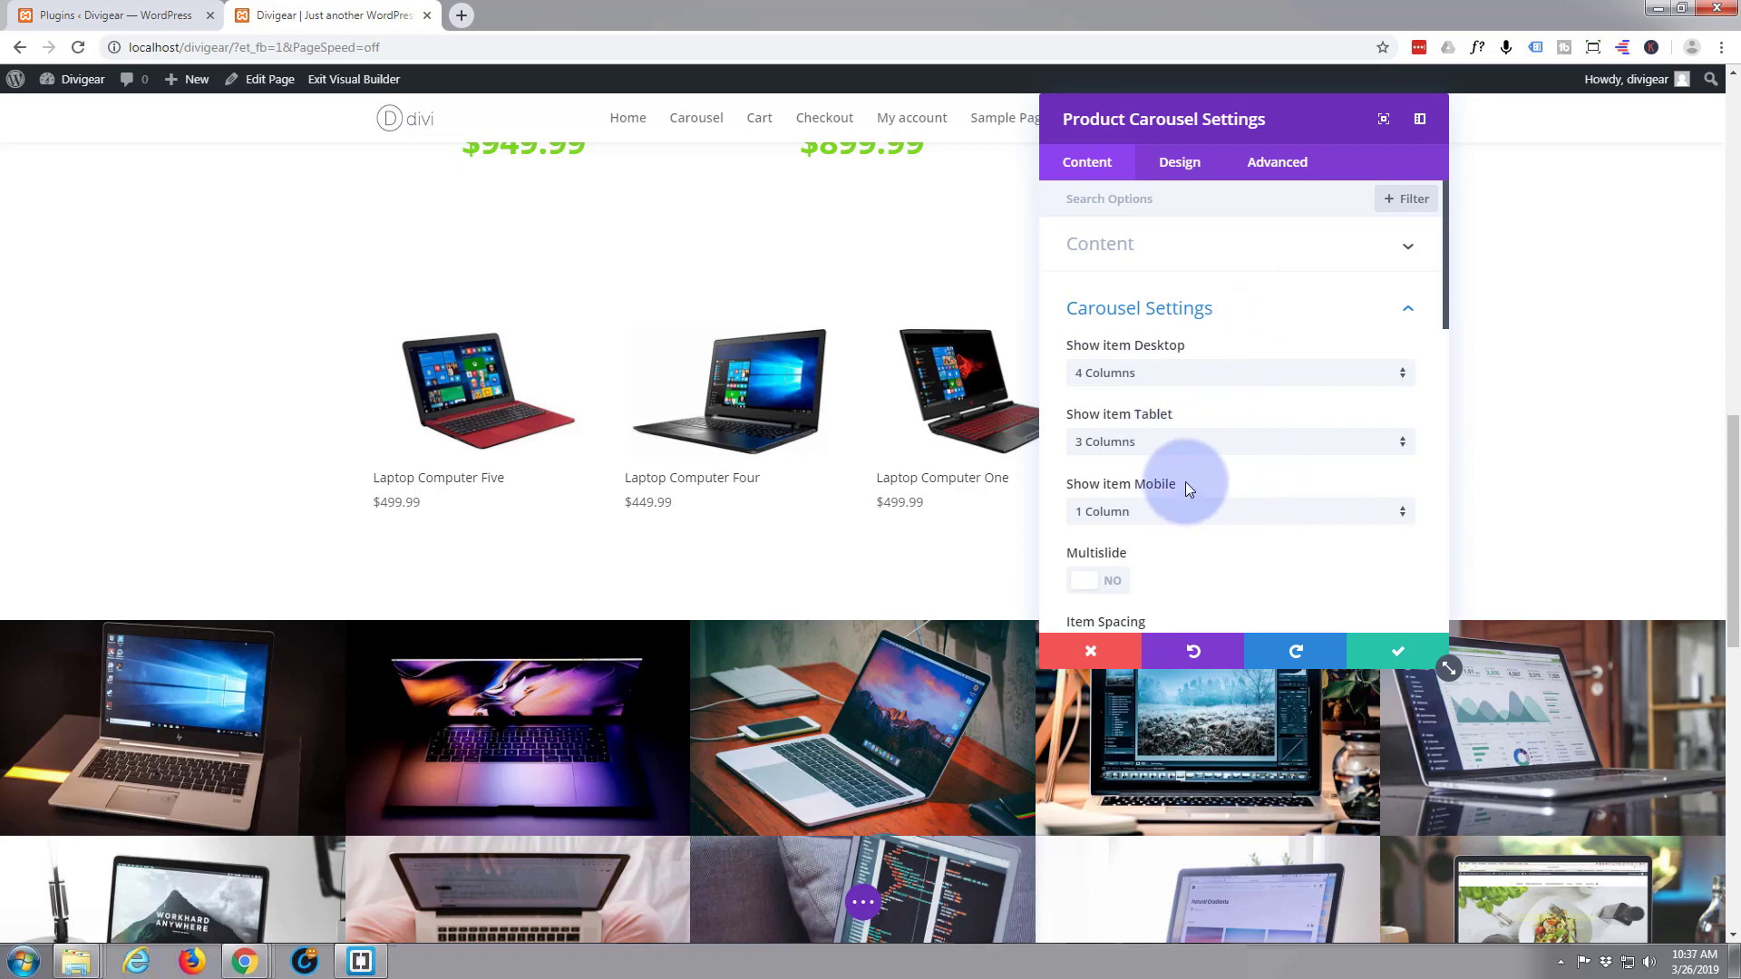
{"action": "scroll", "coordinate": [1212, 451], "scroll_direction": "down", "scroll_amount": 1}
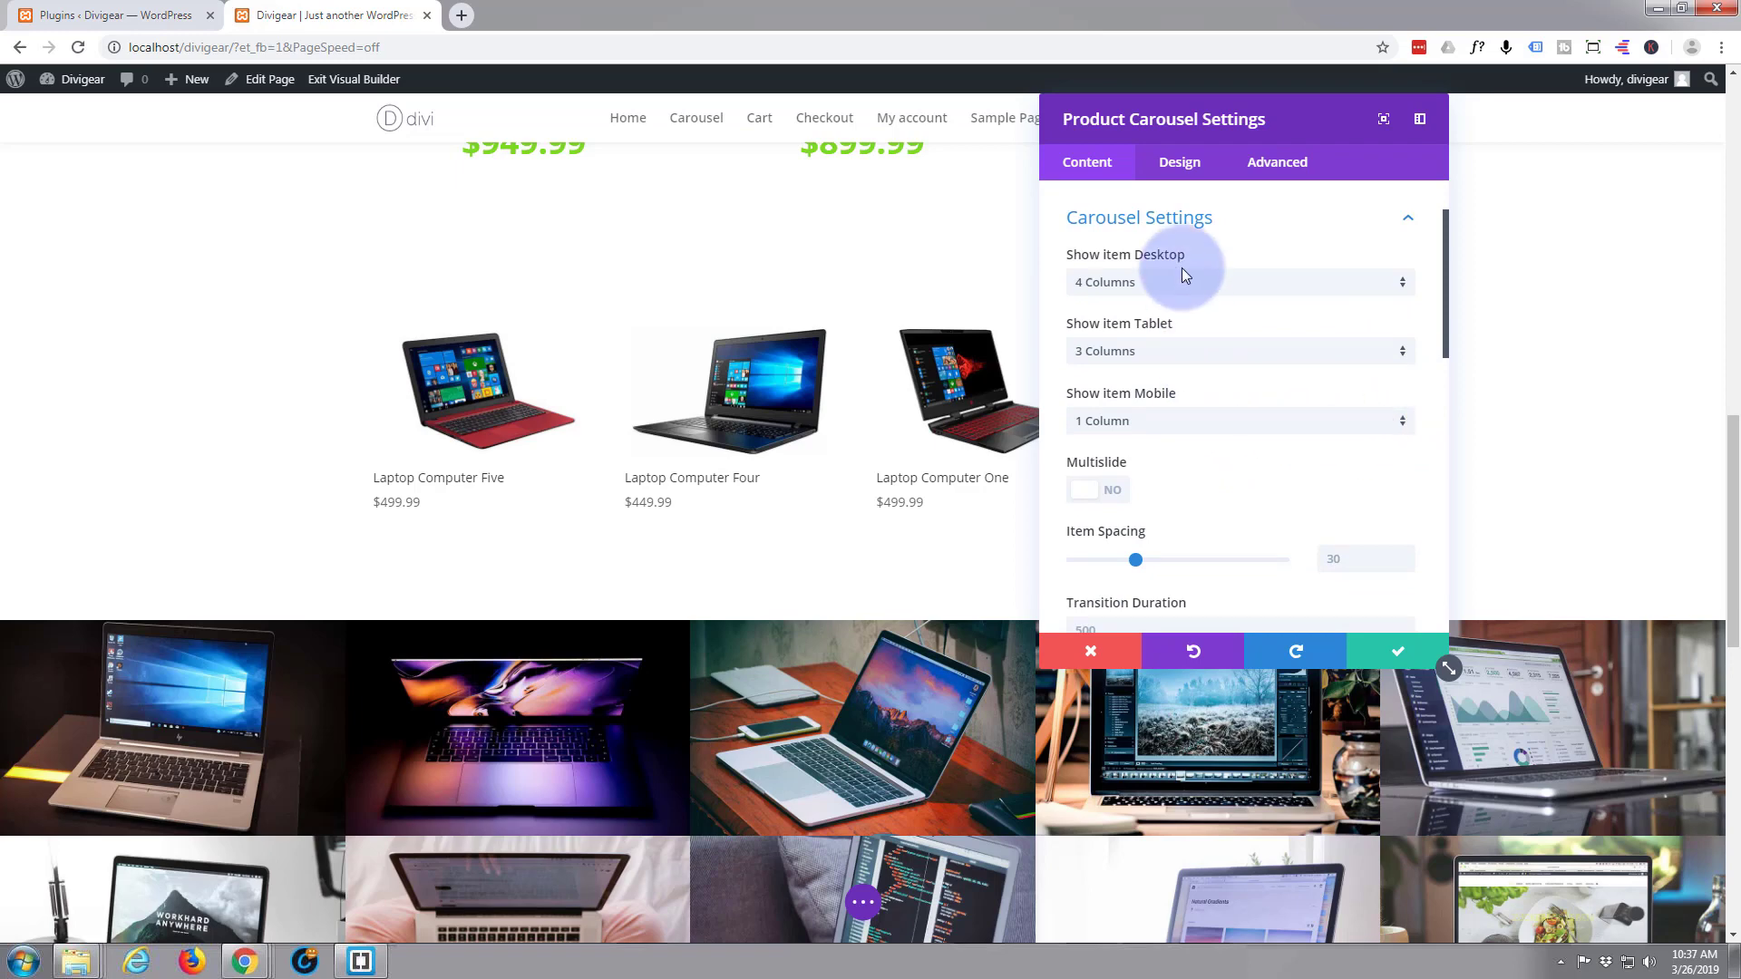
{"action": "scroll", "coordinate": [1207, 423], "scroll_direction": "down", "scroll_amount": 2}
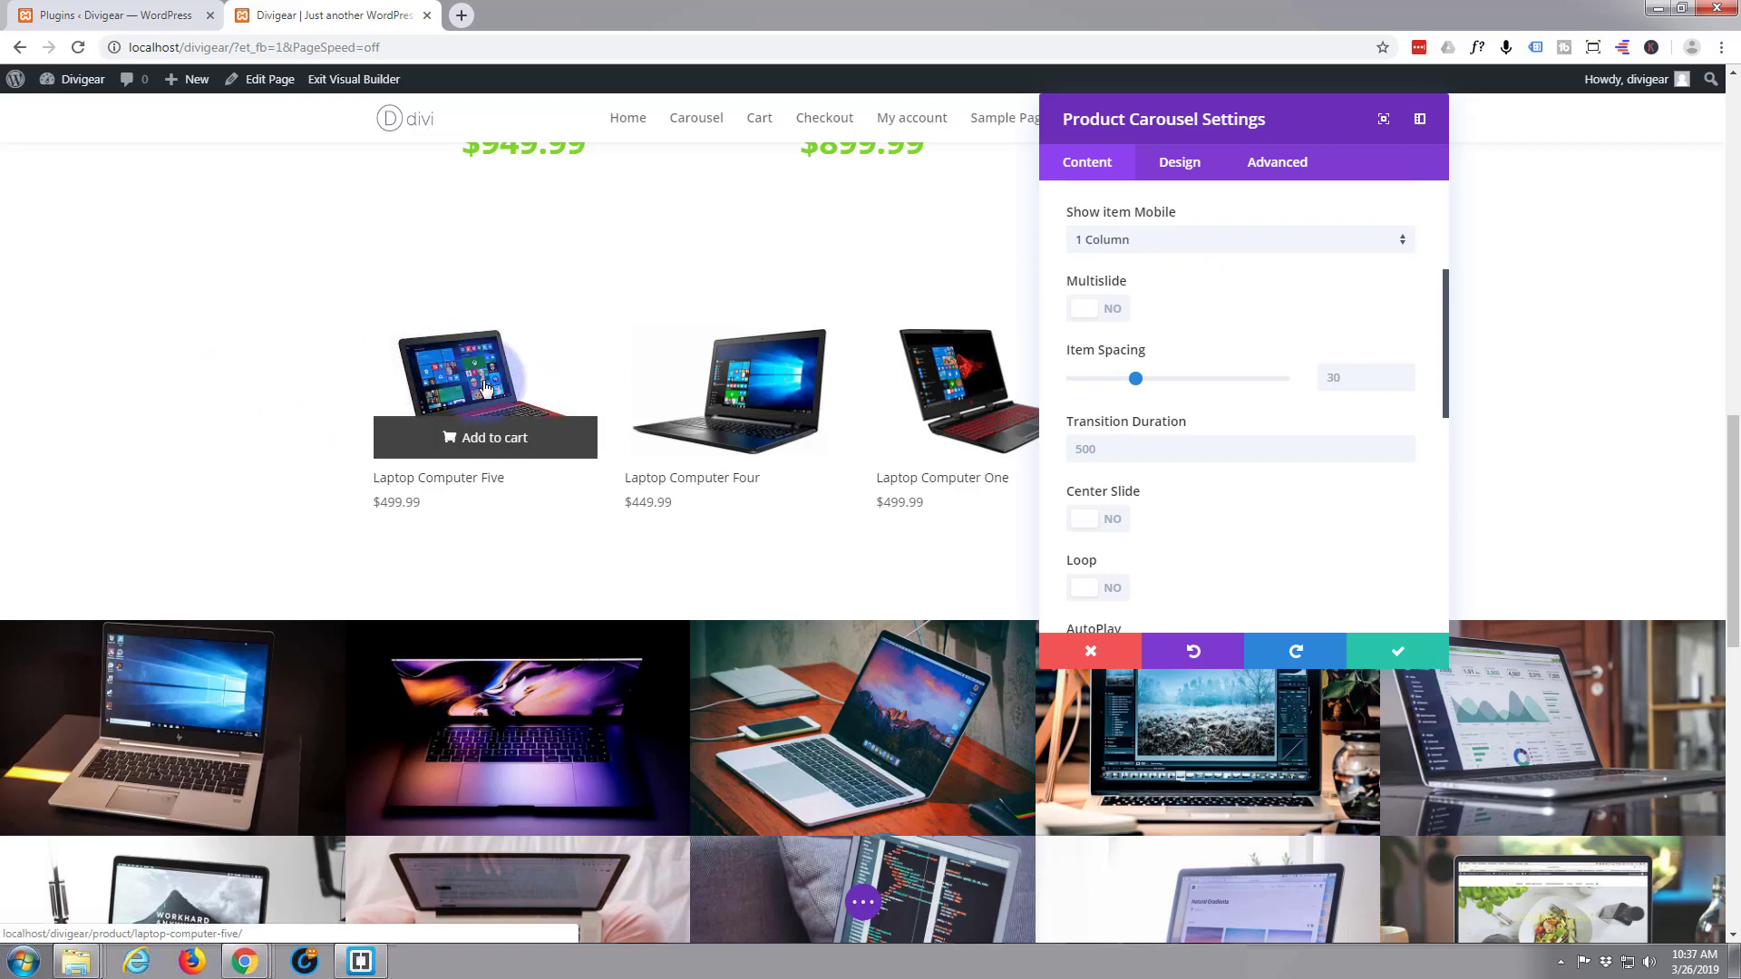
{"action": "left_click", "coordinate": [510, 435]}
{"action": "left_click", "coordinate": [511, 433]}
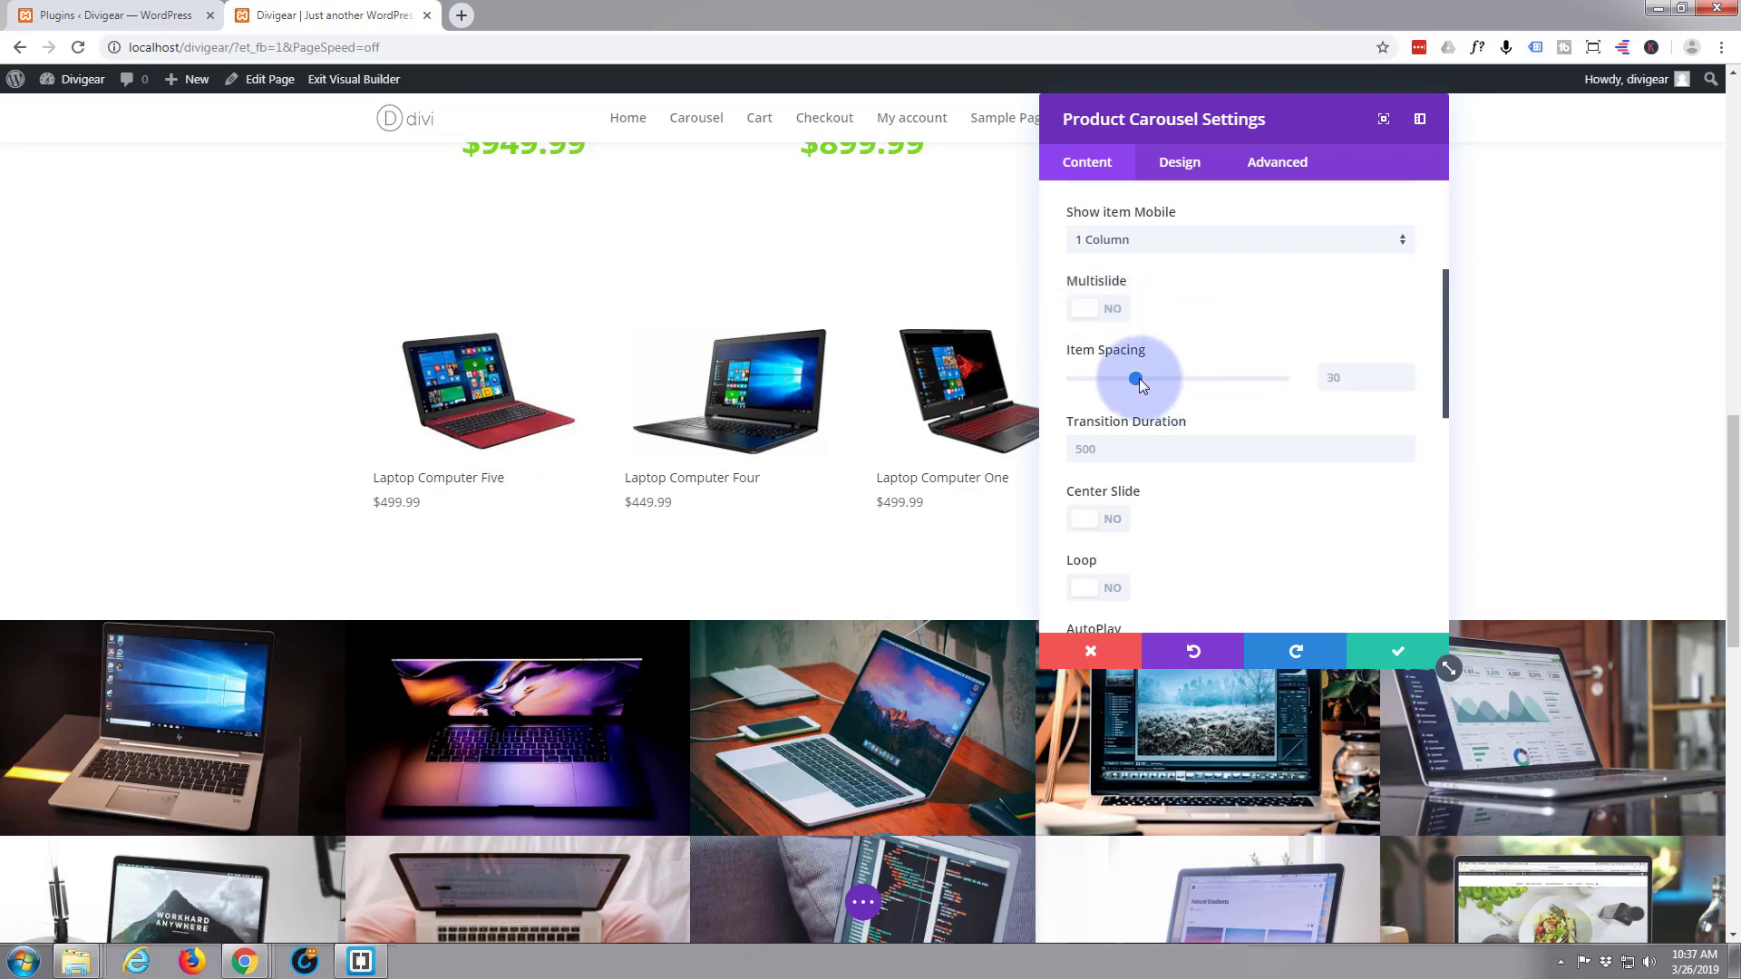
{"action": "mouse_move", "coordinate": [1136, 379]}
{"action": "left_mouse_down"}
{"action": "mouse_move", "coordinate": [1186, 377]}
{"action": "mouse_move", "coordinate": [1070, 383]}
{"action": "mouse_move", "coordinate": [1141, 390]}
{"action": "left_mouse_up"}
{"action": "scroll", "coordinate": [1242, 421], "scroll_direction": "down", "scroll_amount": 1}
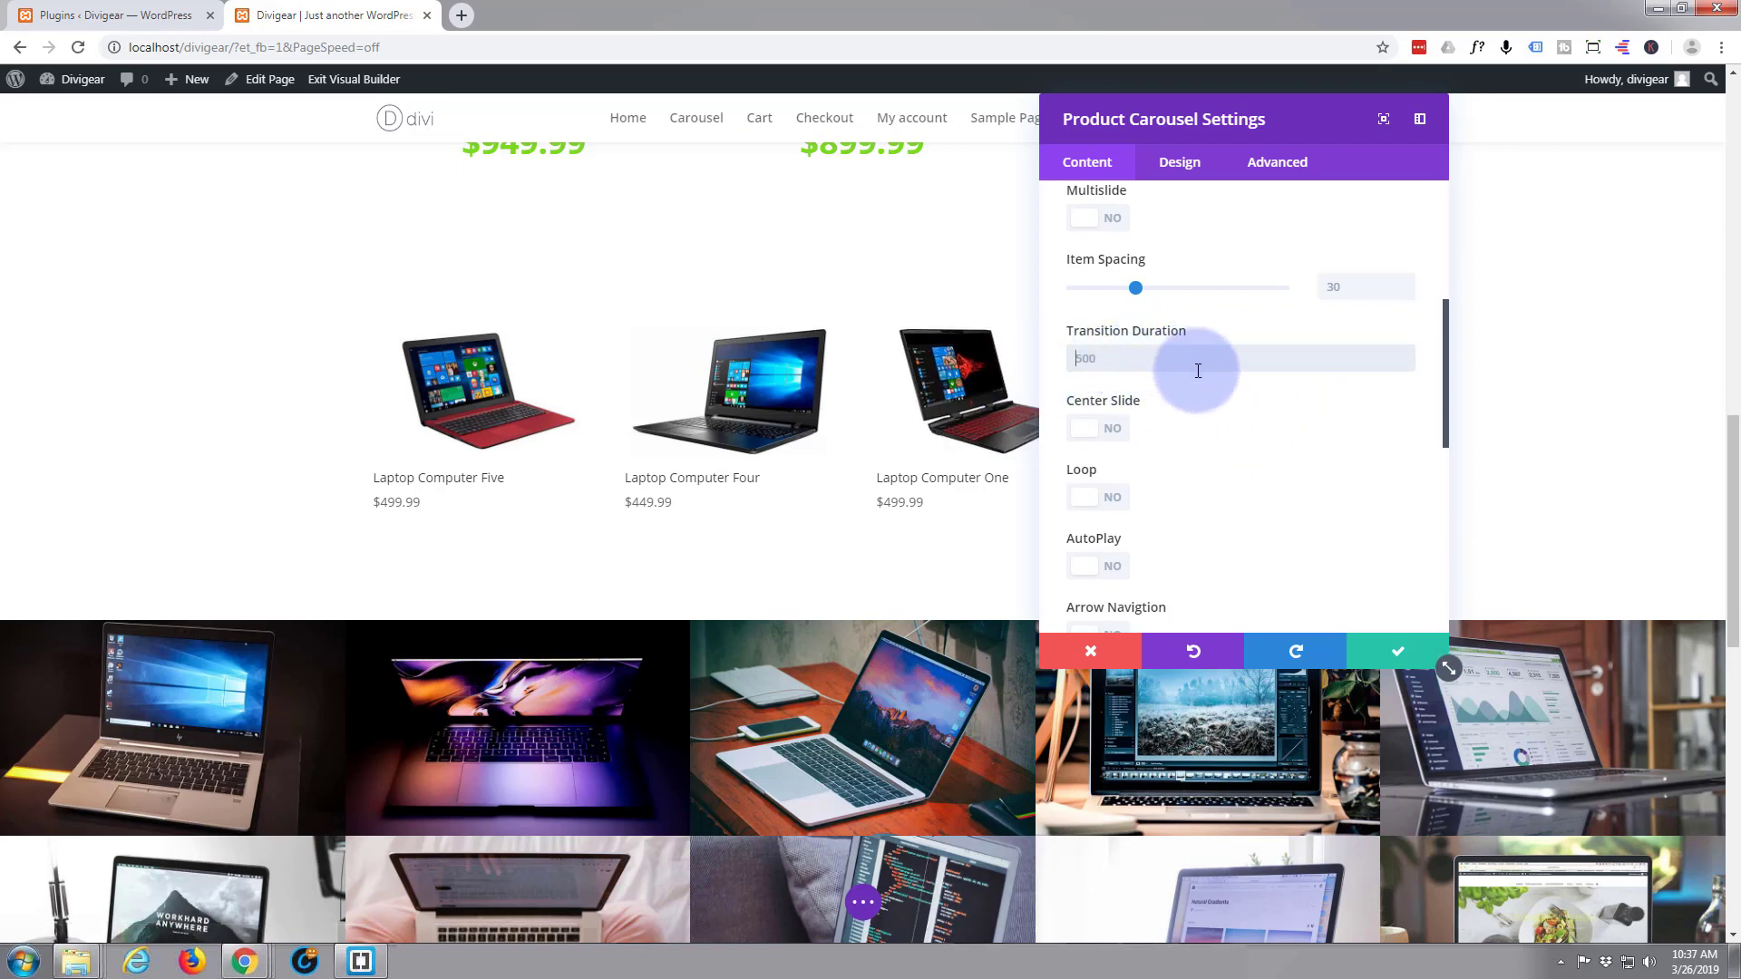
{"action": "scroll", "coordinate": [1248, 390], "scroll_direction": "down", "scroll_amount": 1}
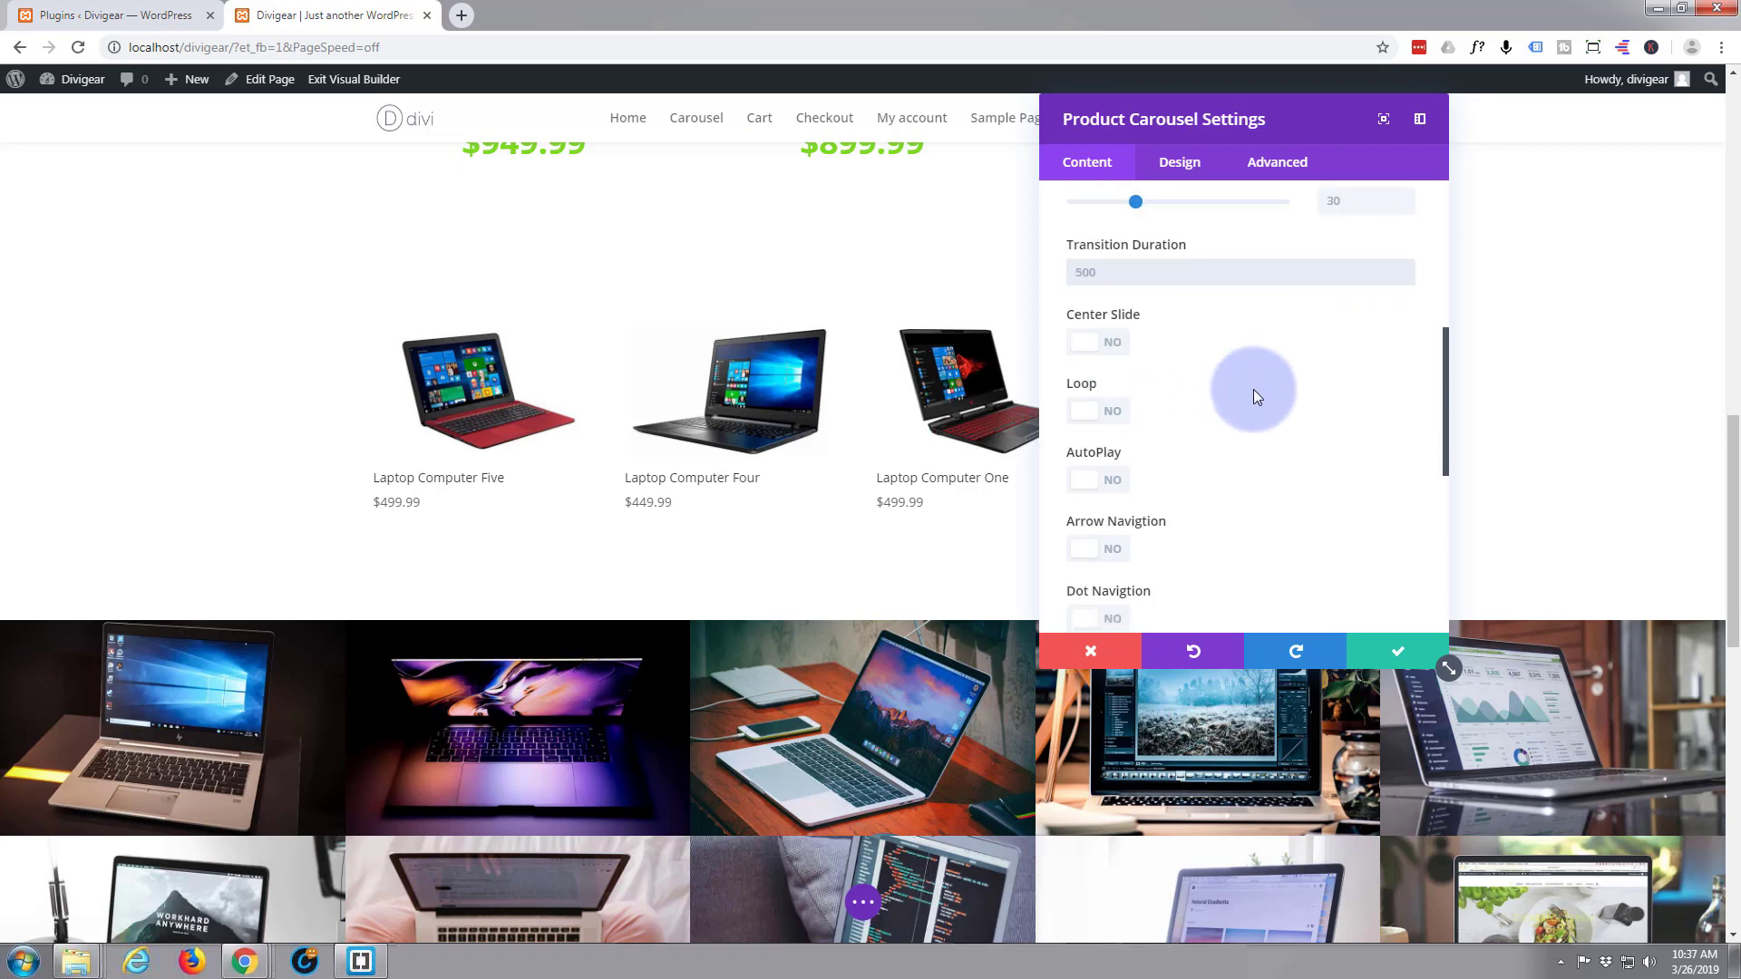
Turn on loop, autoplay and pause-on-hover, leaving centred slides off
{"action": "left_click", "coordinate": [1124, 347]}
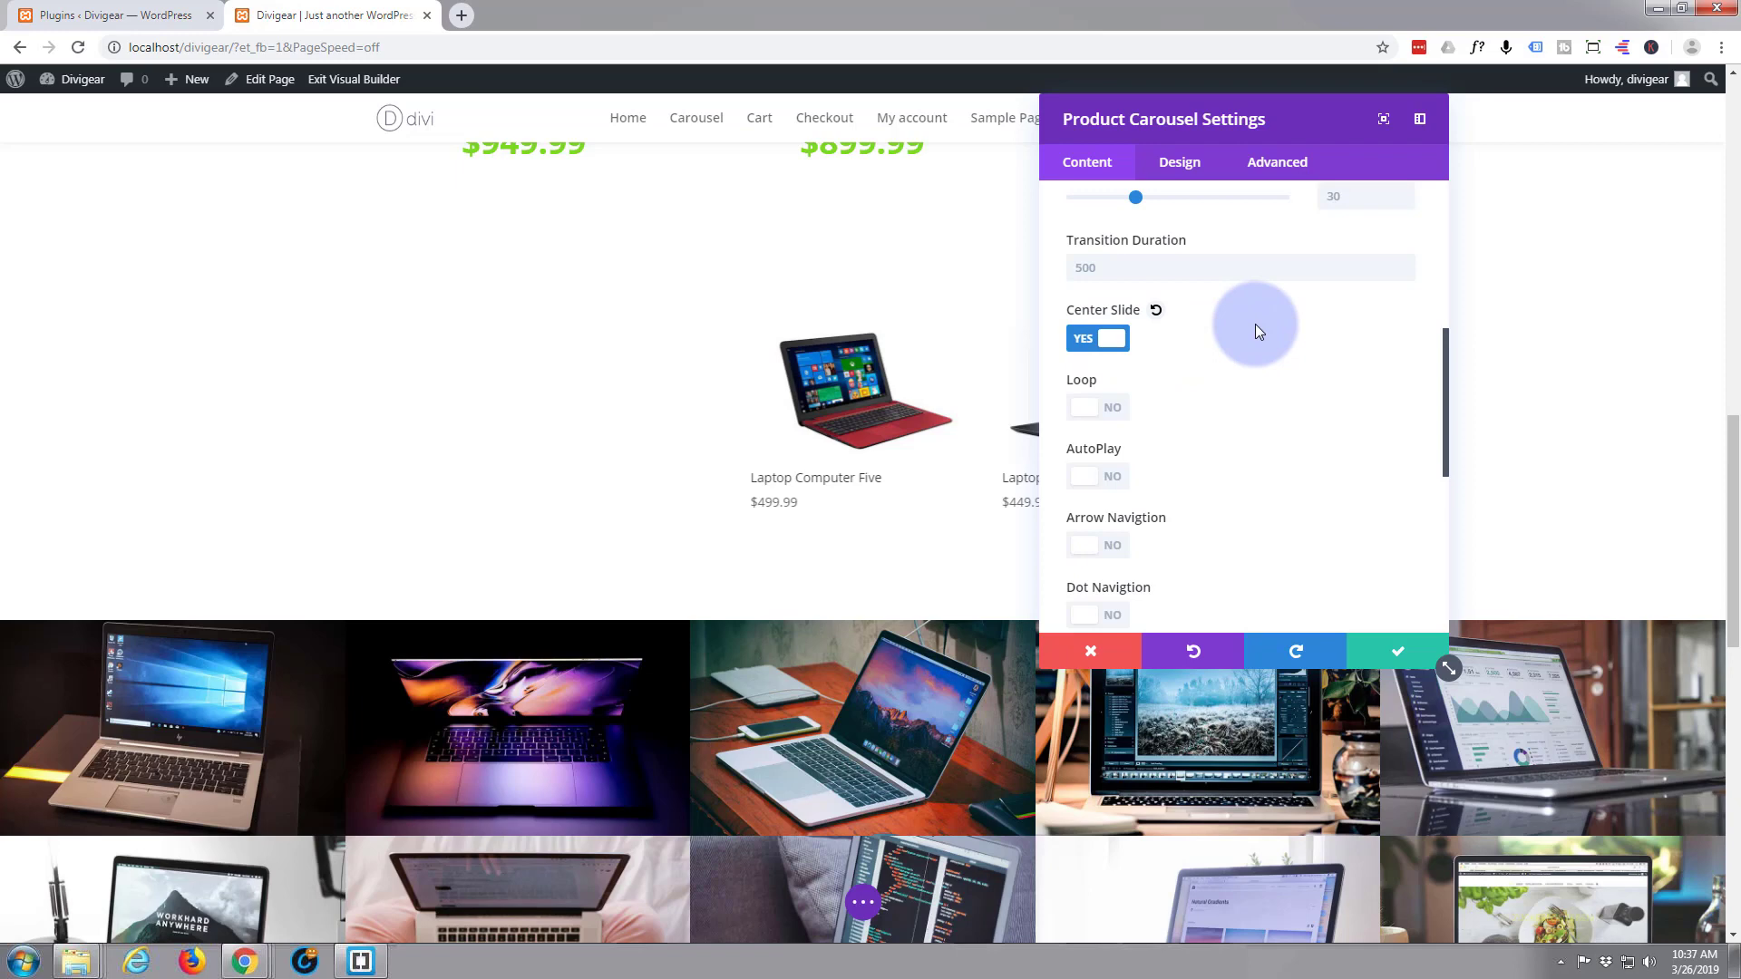
{"action": "left_click", "coordinate": [1122, 341]}
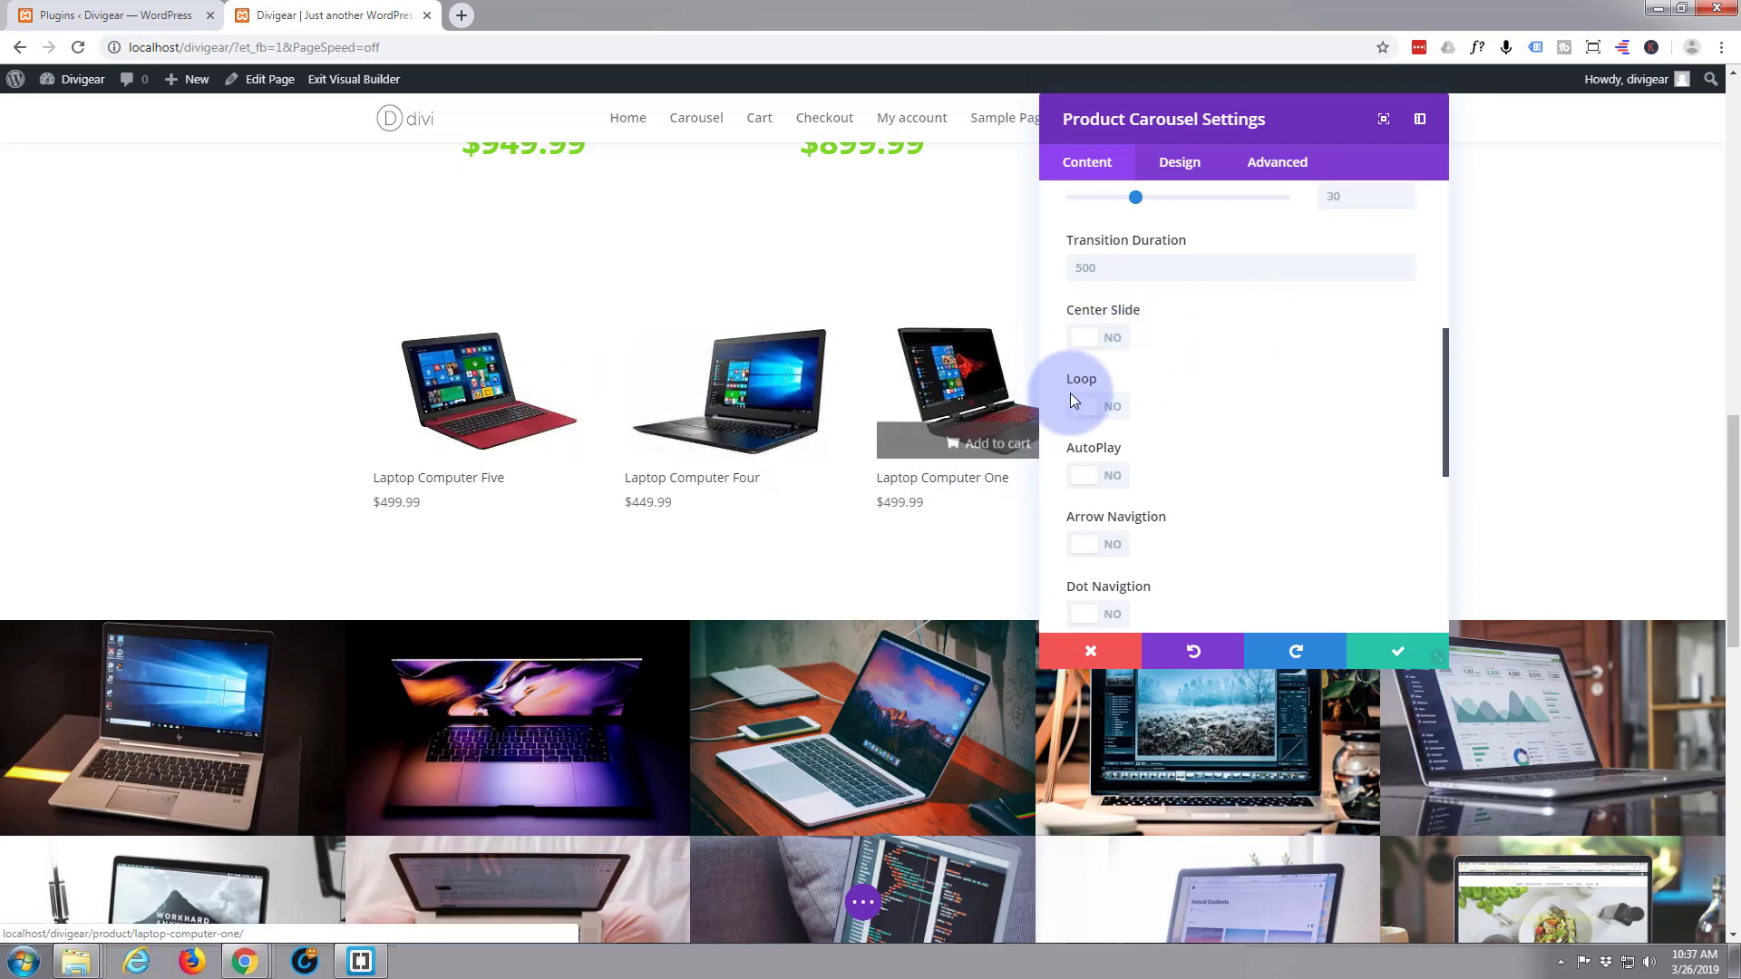
{"action": "left_click", "coordinate": [1116, 410]}
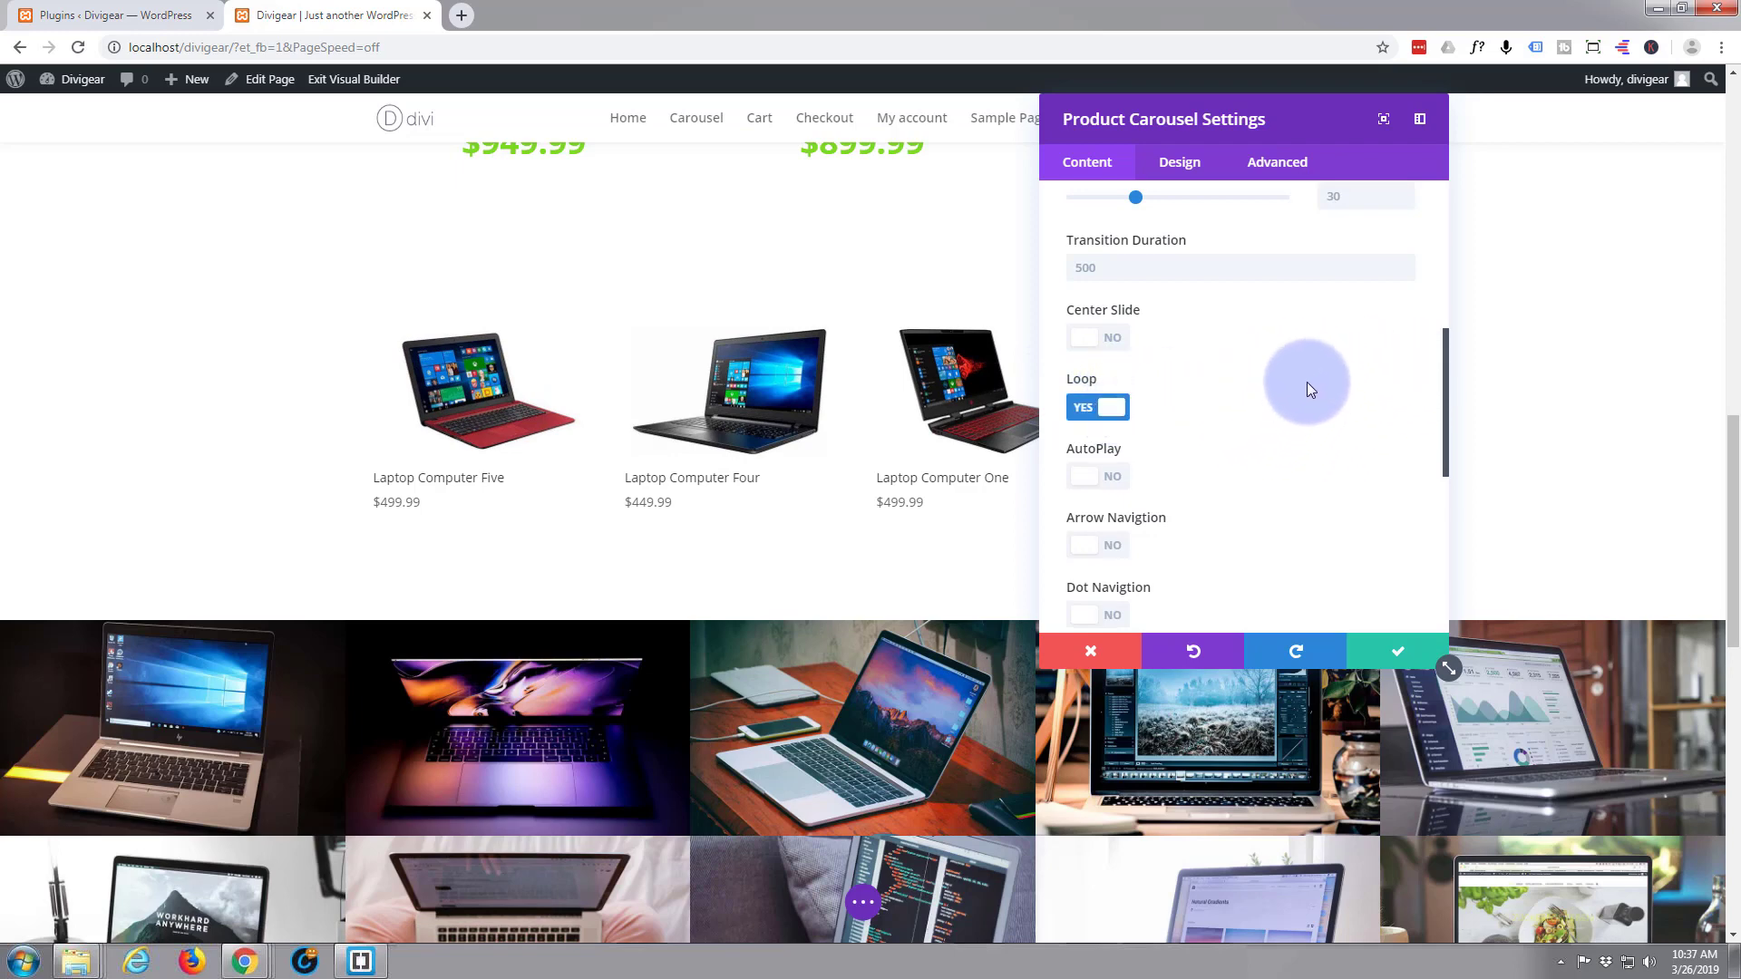
{"action": "scroll", "coordinate": [1244, 421], "scroll_direction": "down", "scroll_amount": 1}
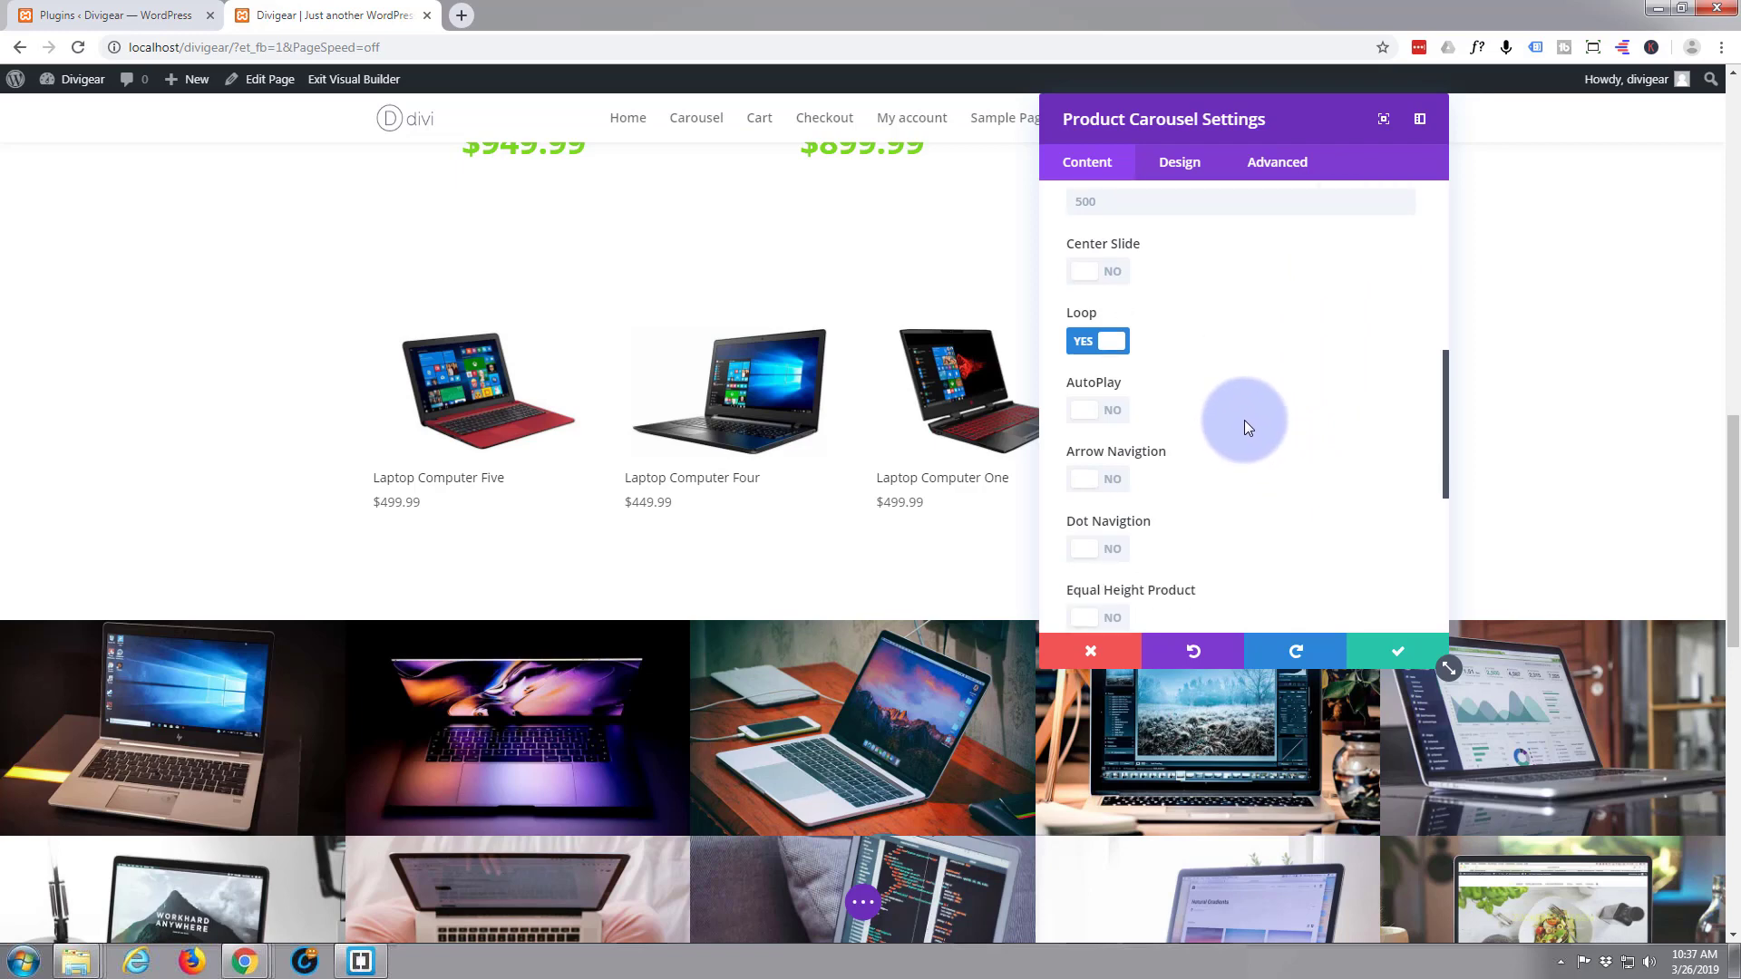
{"action": "left_click", "coordinate": [1107, 390]}
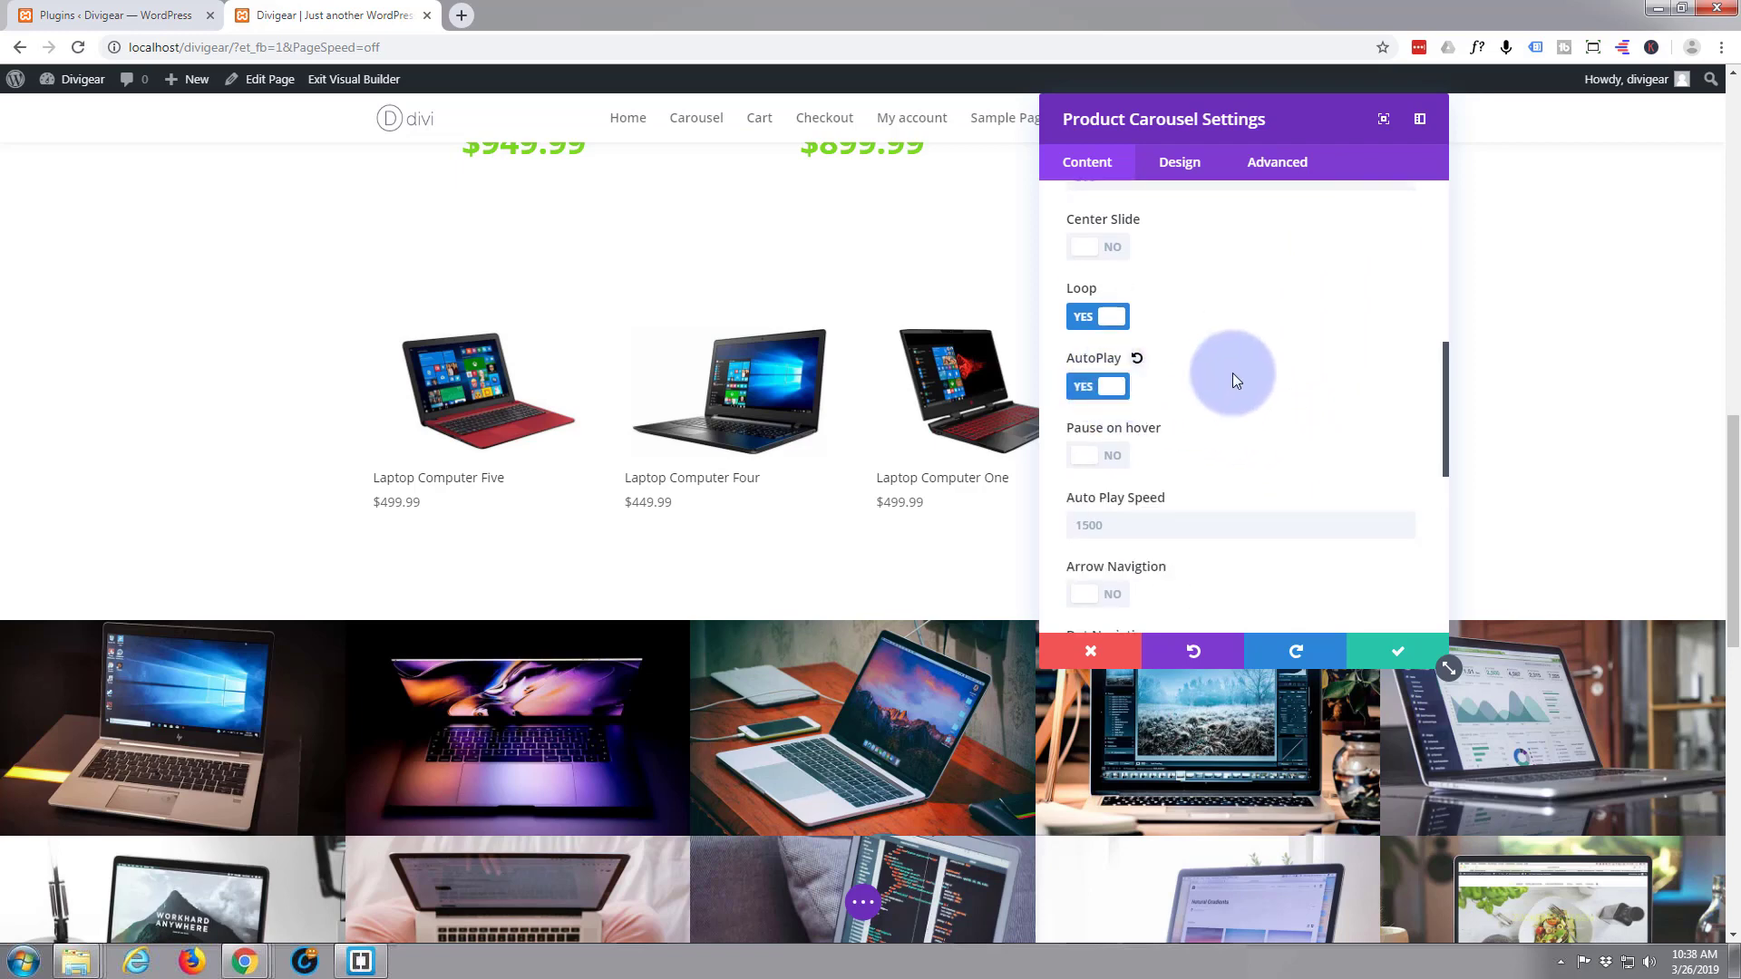
{"action": "scroll", "coordinate": [1233, 371], "scroll_direction": "down", "scroll_amount": 2}
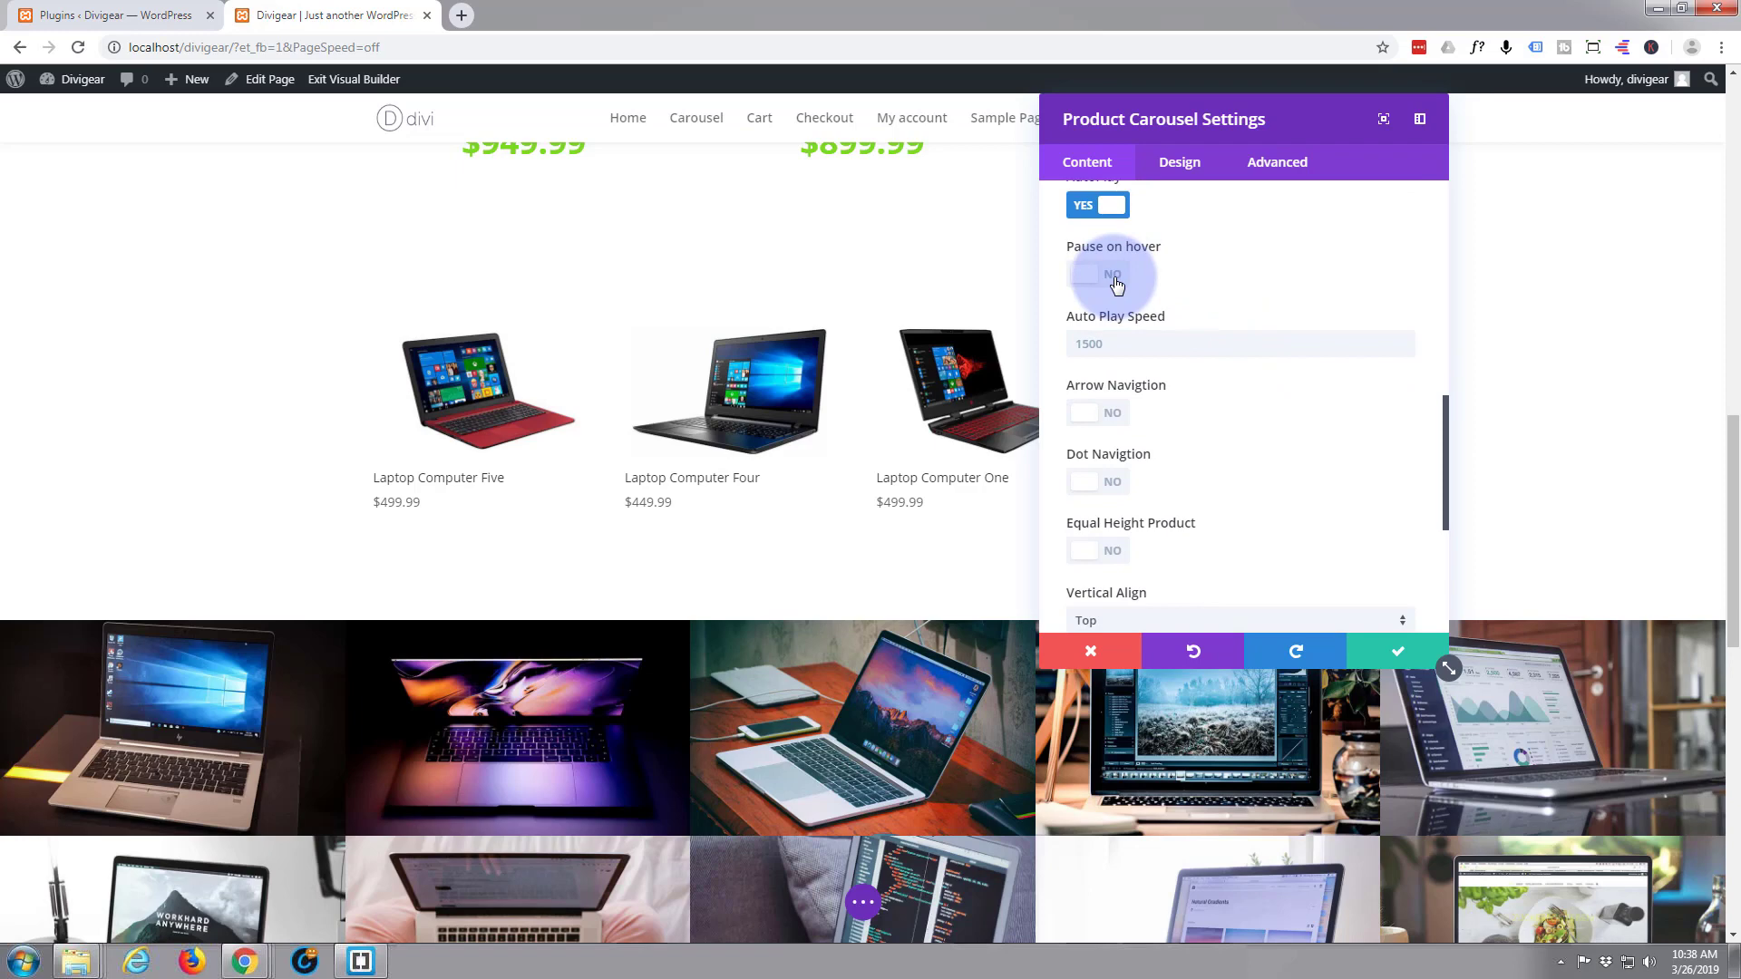
{"action": "left_click", "coordinate": [1114, 277]}
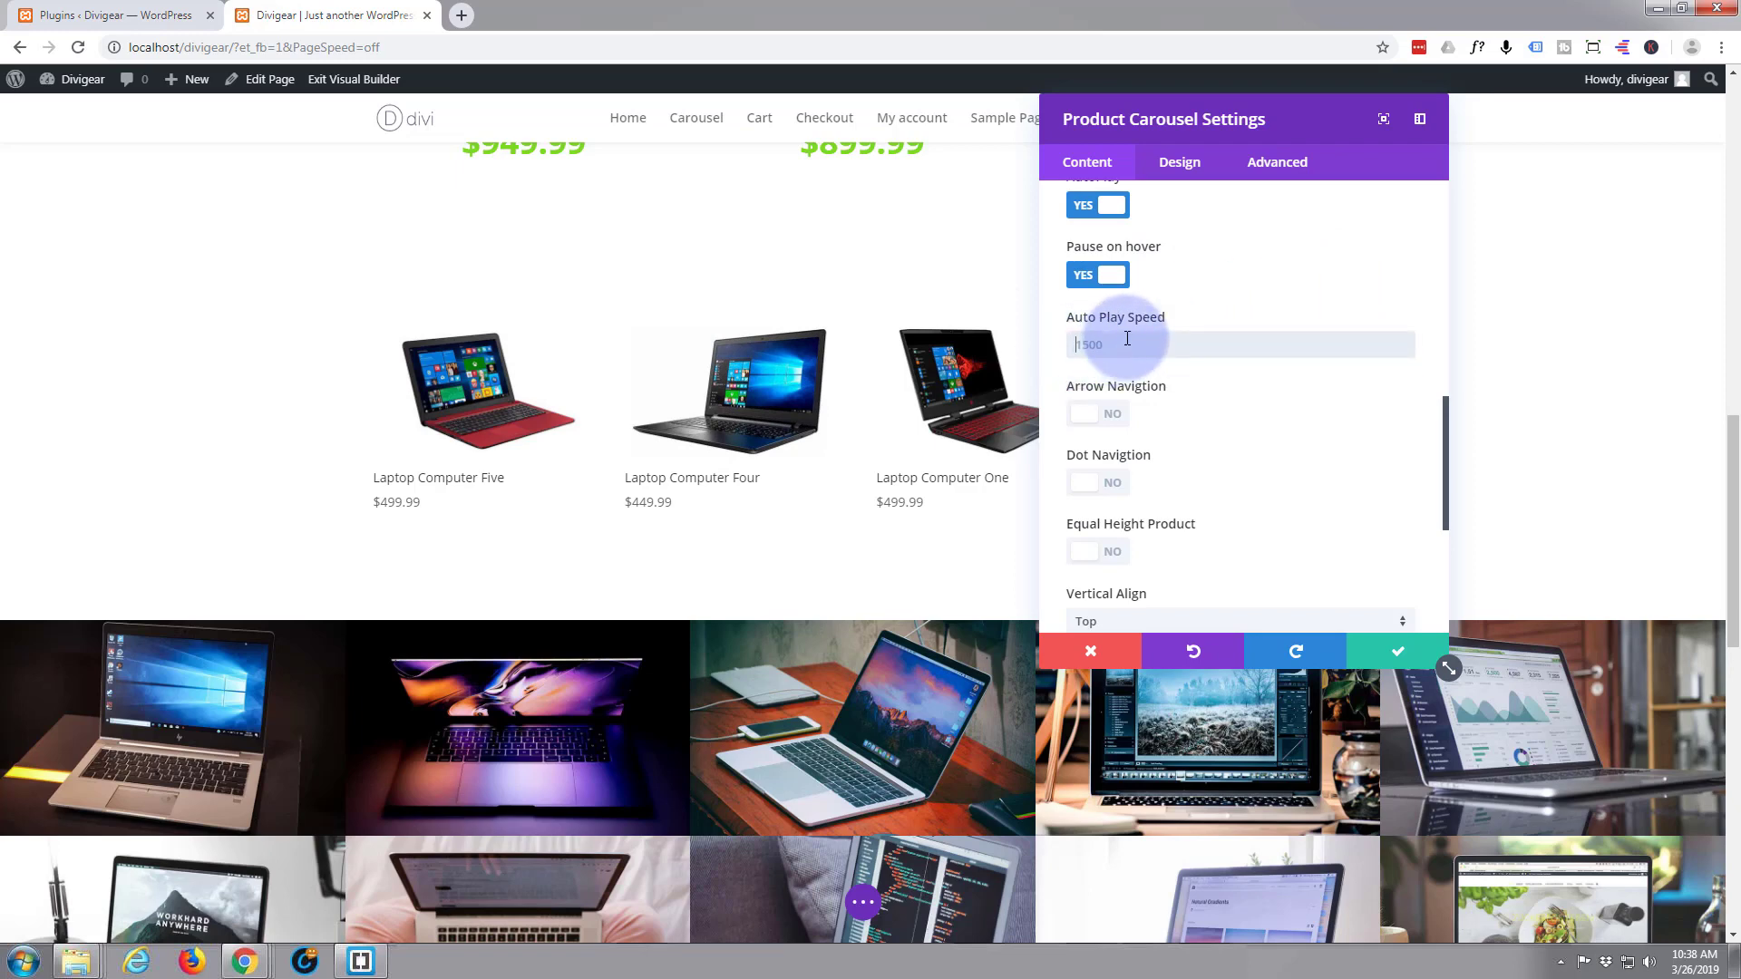
{"action": "type", "text": "000"}
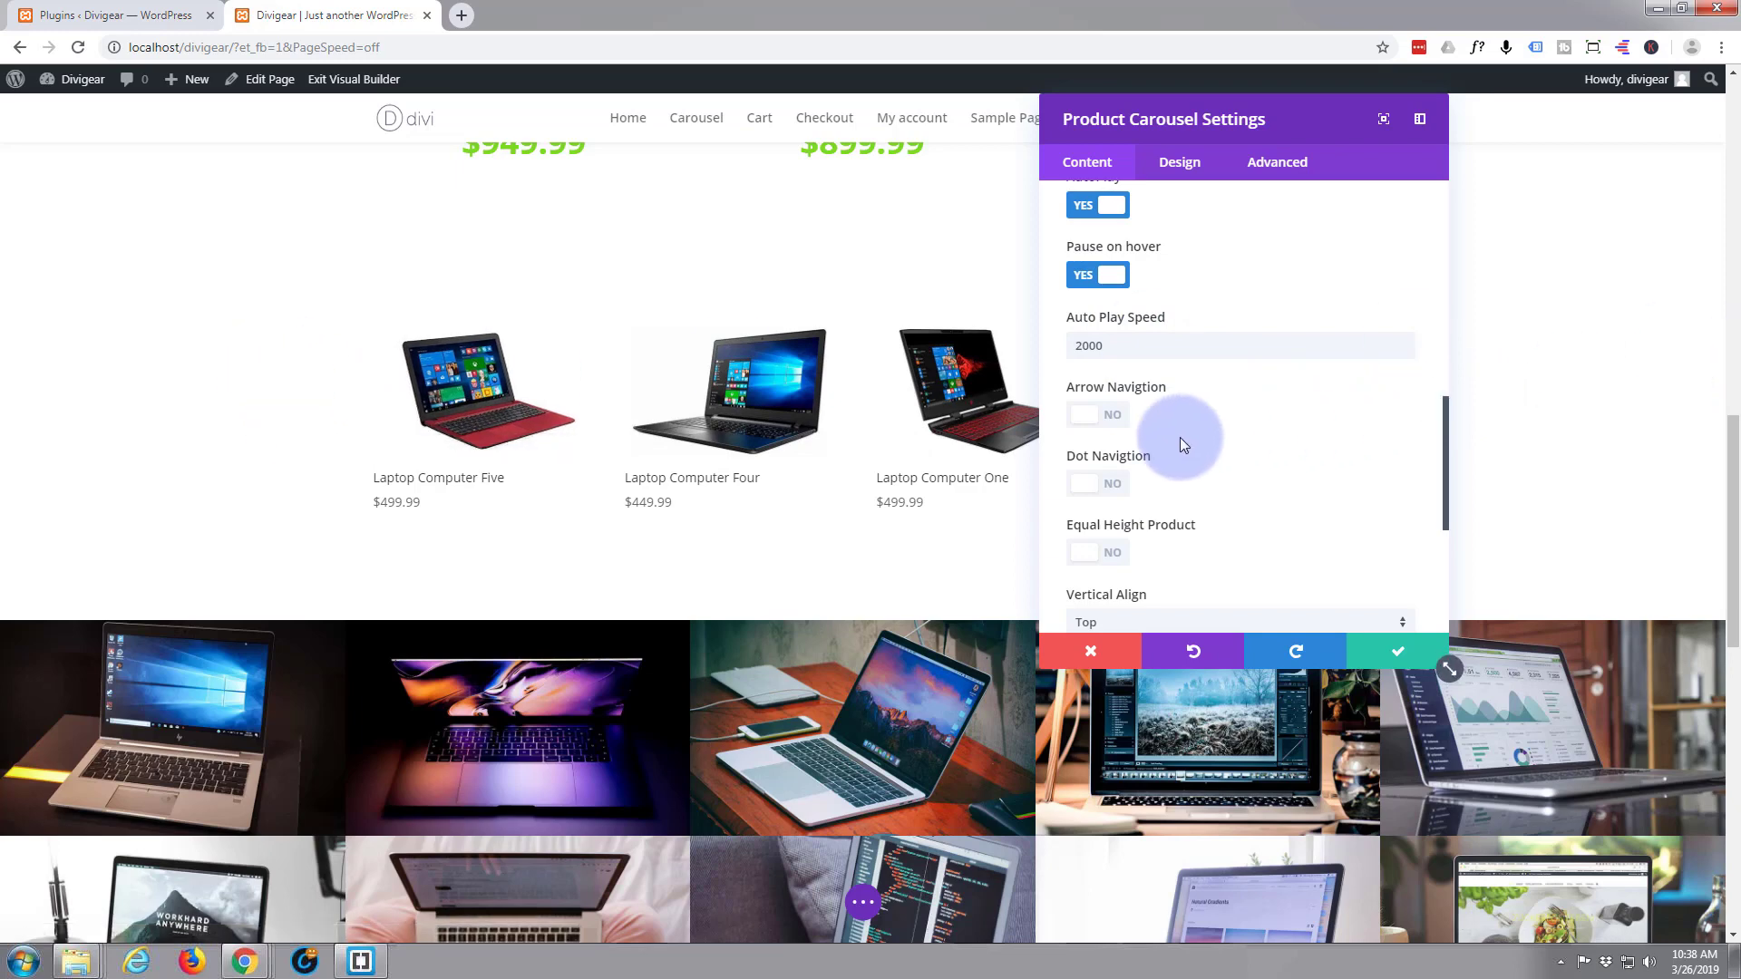
Enable arrow and dot navigation with the dots aligned to center
{"action": "left_click", "coordinate": [1115, 427]}
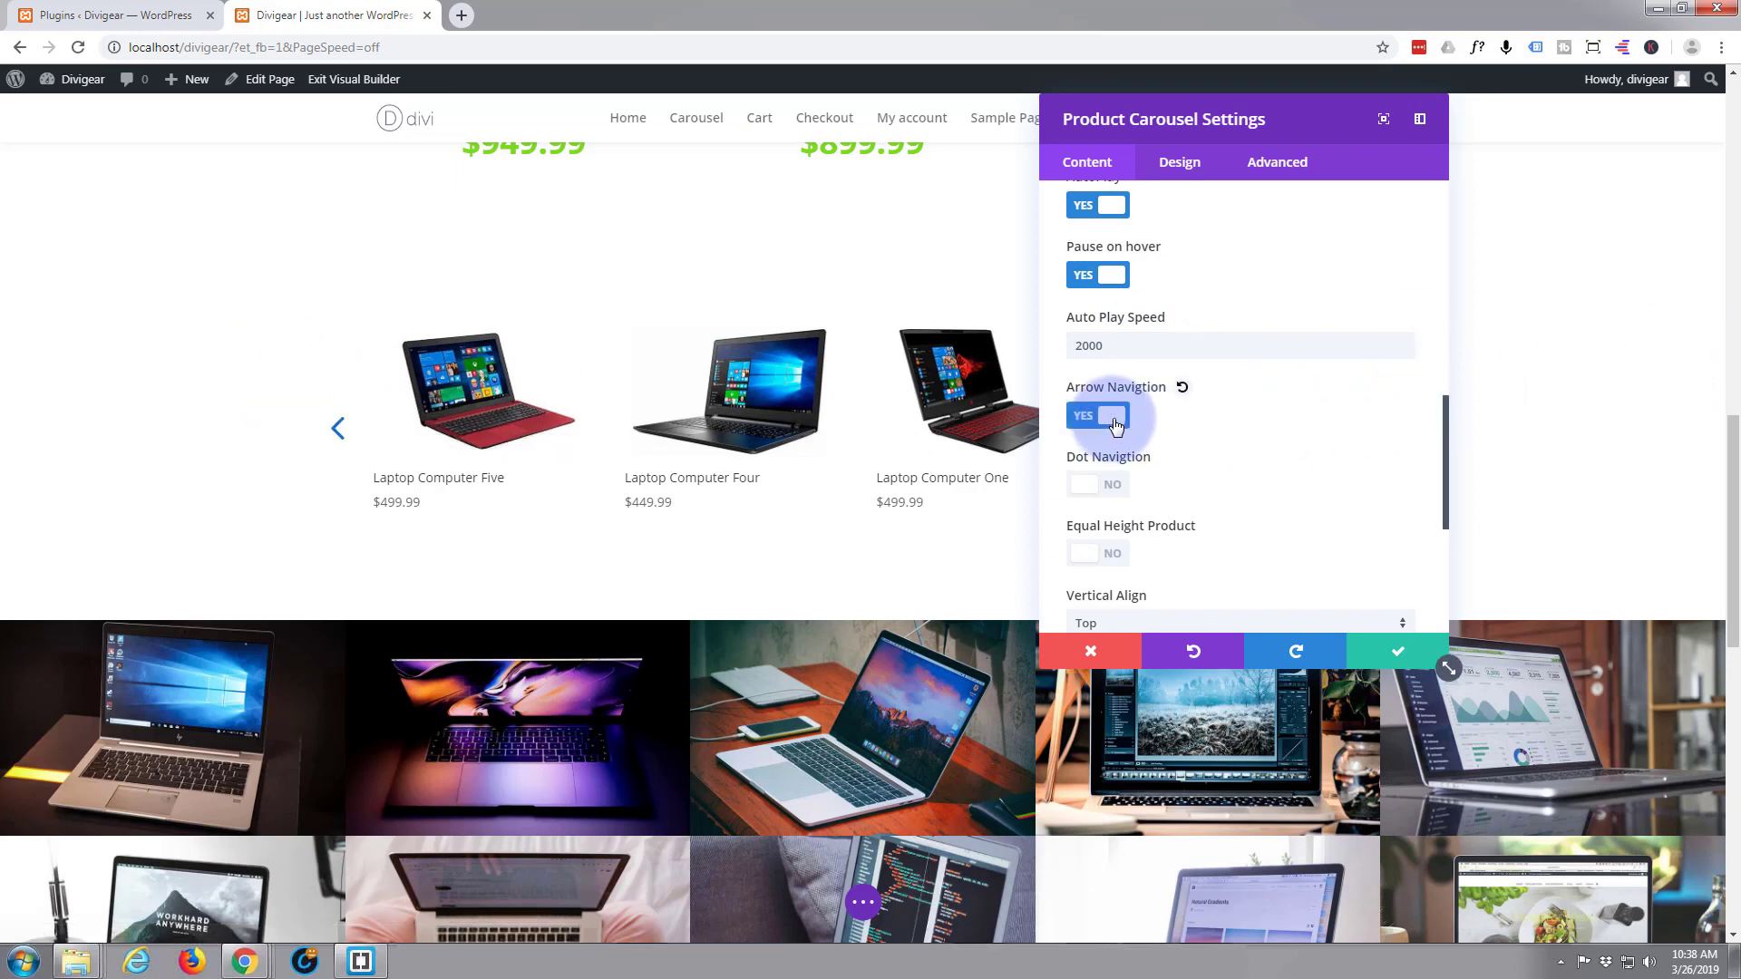
{"action": "left_click", "coordinate": [1496, 362]}
{"action": "left_click", "coordinate": [1117, 488]}
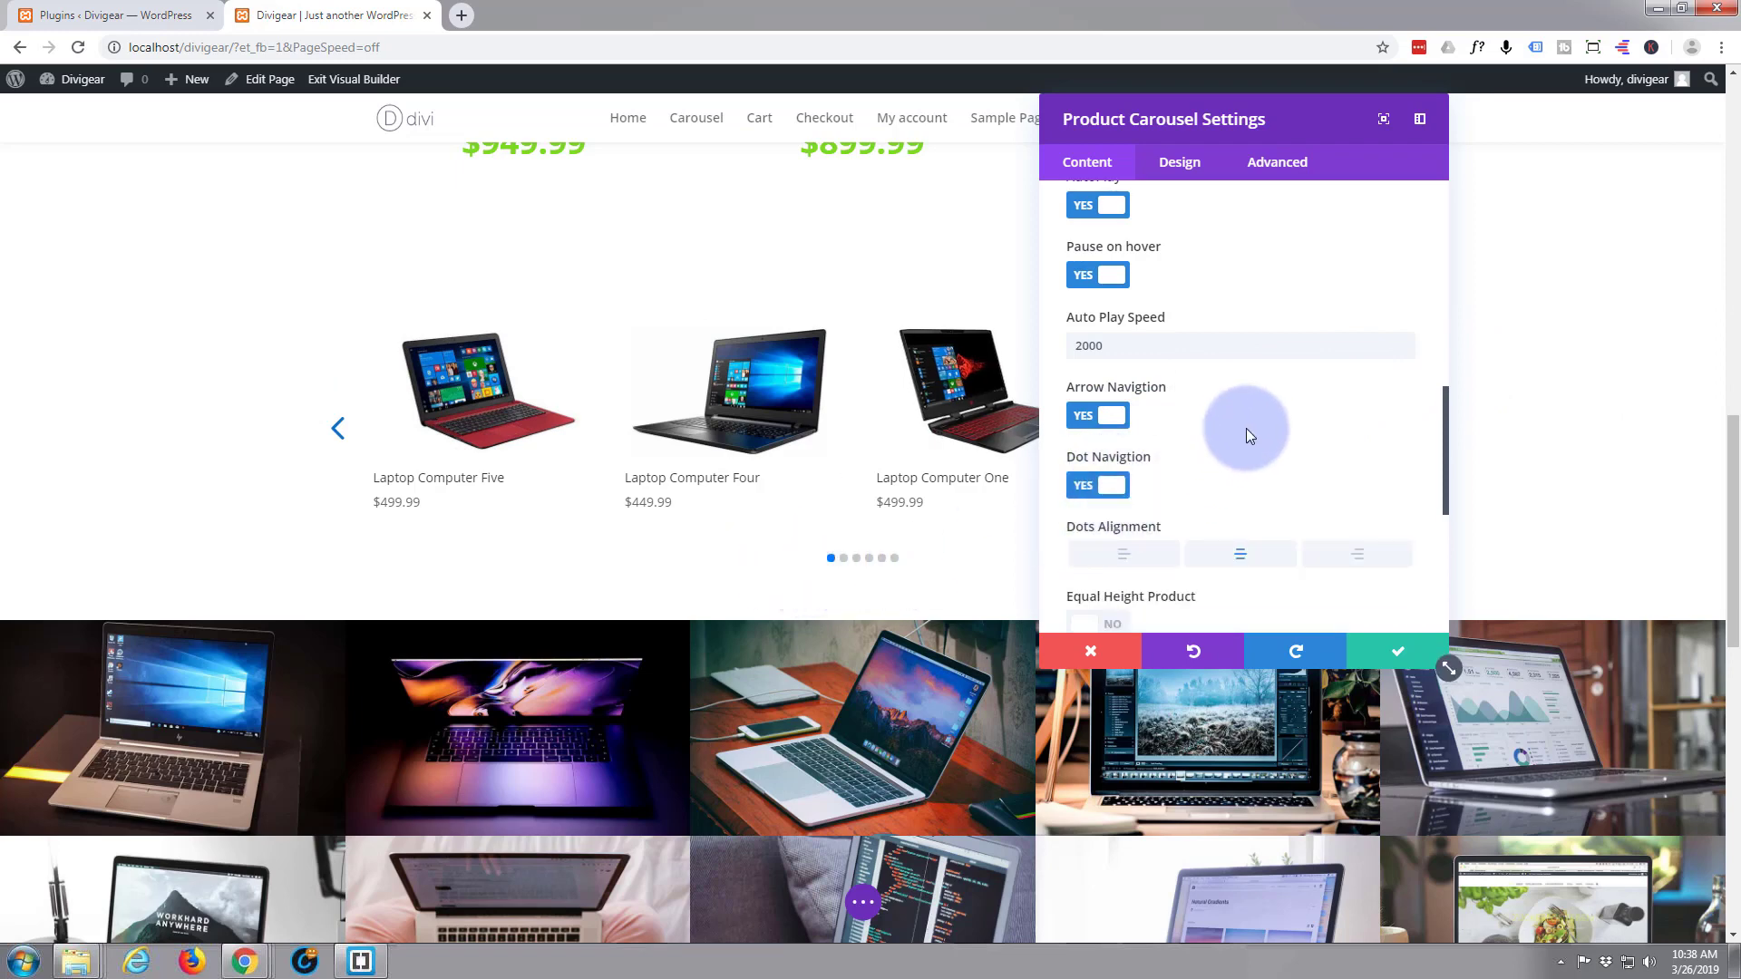
{"action": "scroll", "coordinate": [1248, 425], "scroll_direction": "down", "scroll_amount": 2}
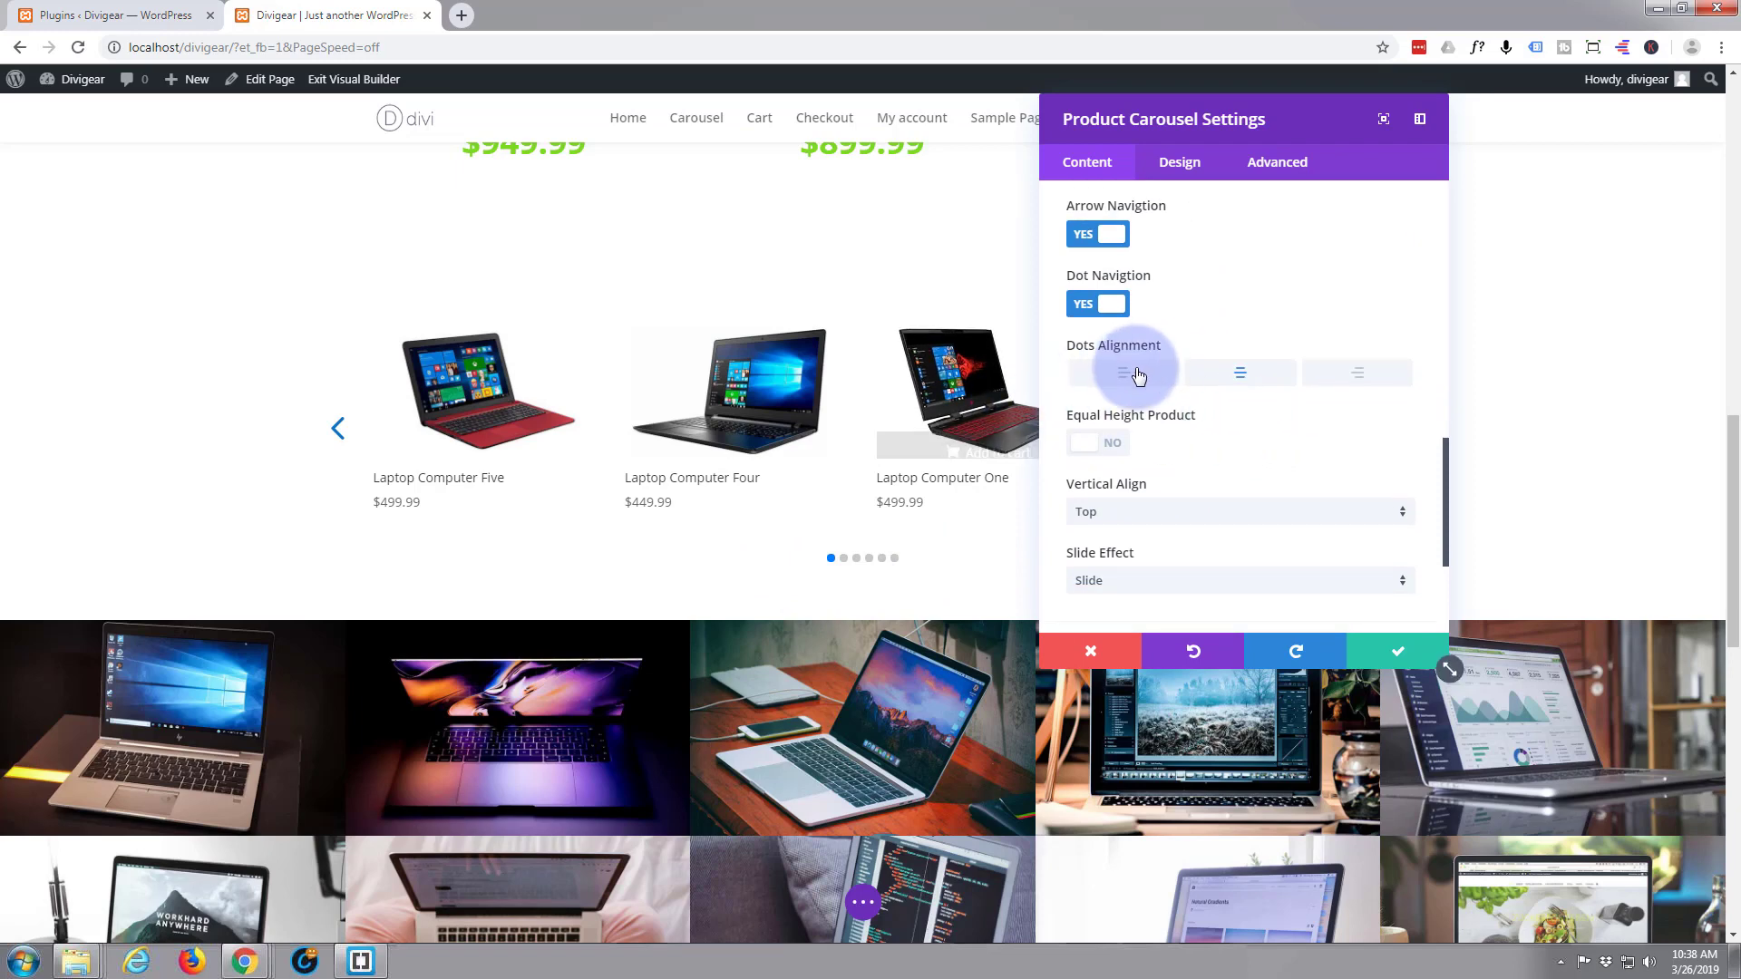
{"action": "left_click", "coordinate": [1128, 375]}
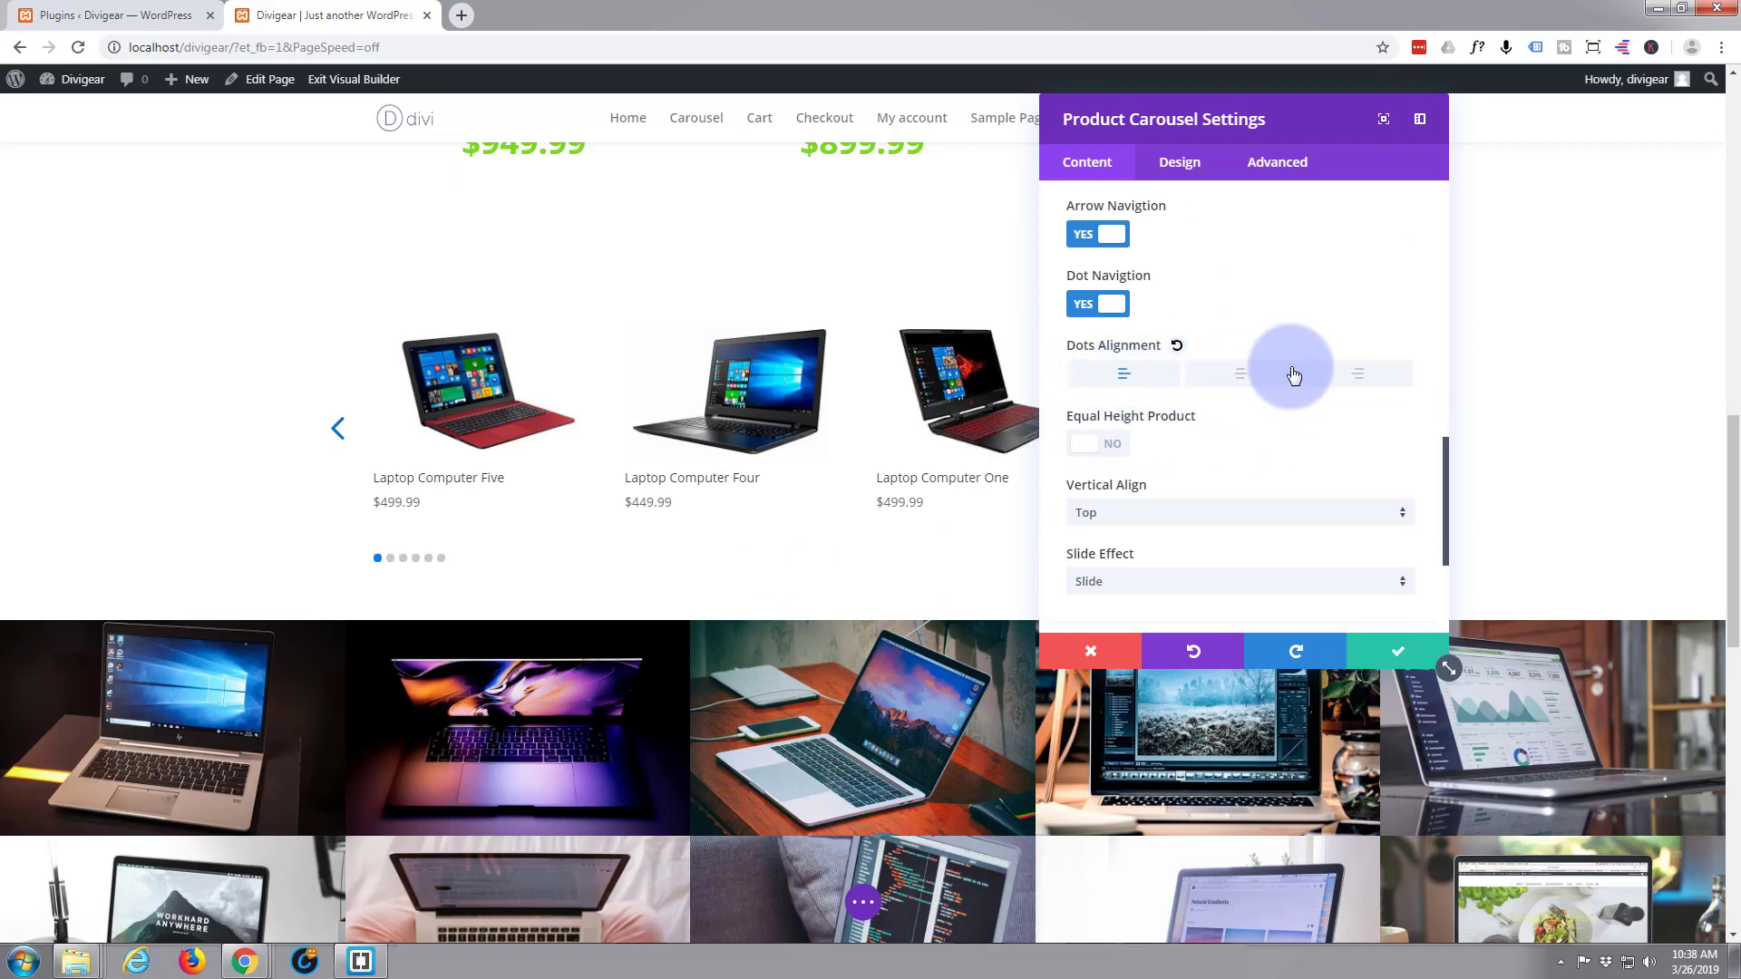
{"action": "left_click", "coordinate": [1257, 376]}
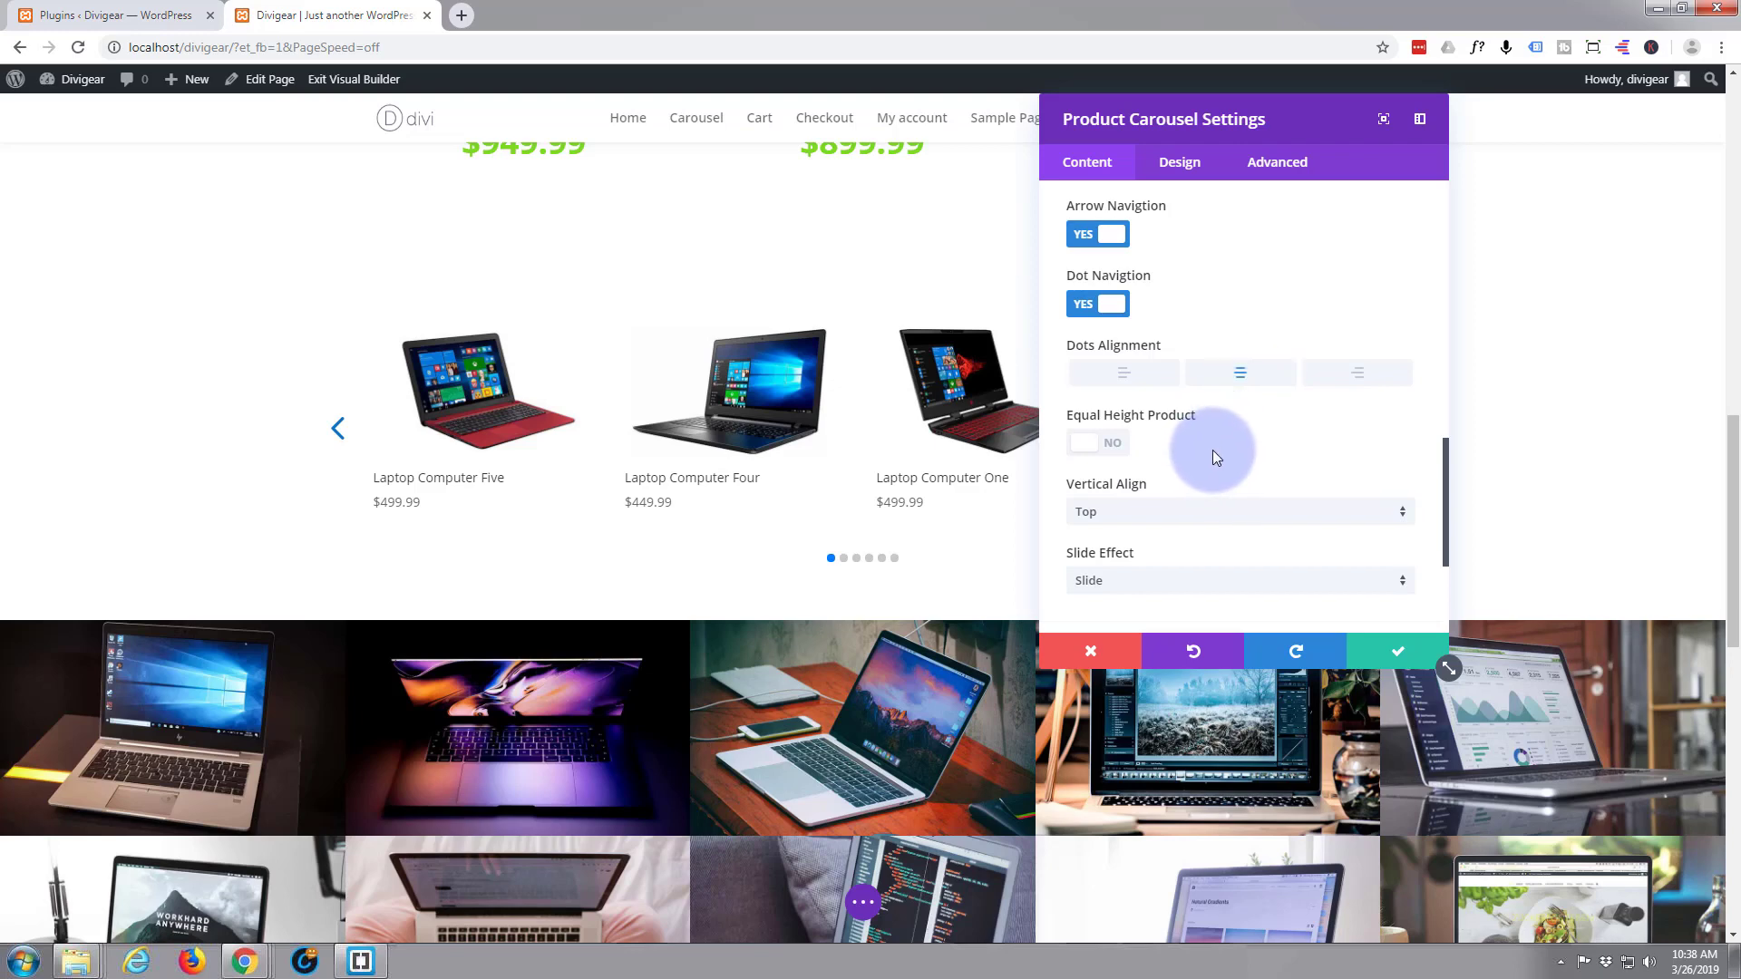
{"action": "scroll", "coordinate": [1211, 450], "scroll_direction": "down", "scroll_amount": 1}
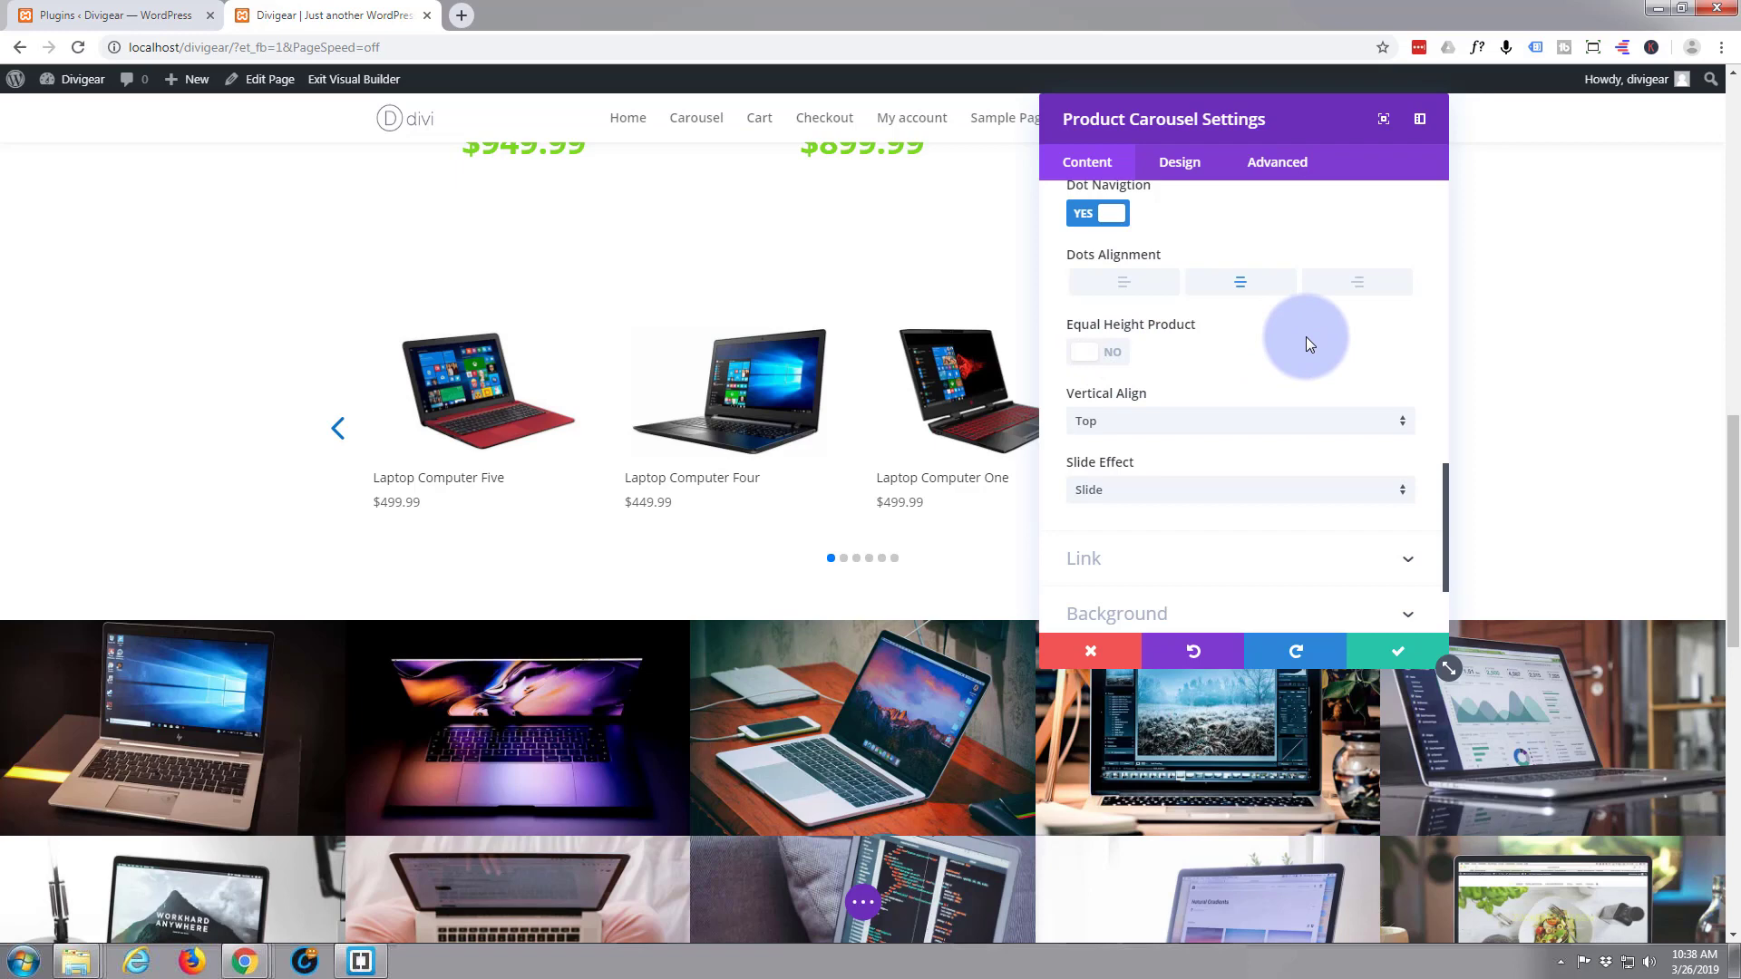
{"action": "scroll", "coordinate": [1313, 331], "scroll_direction": "down", "scroll_amount": 1}
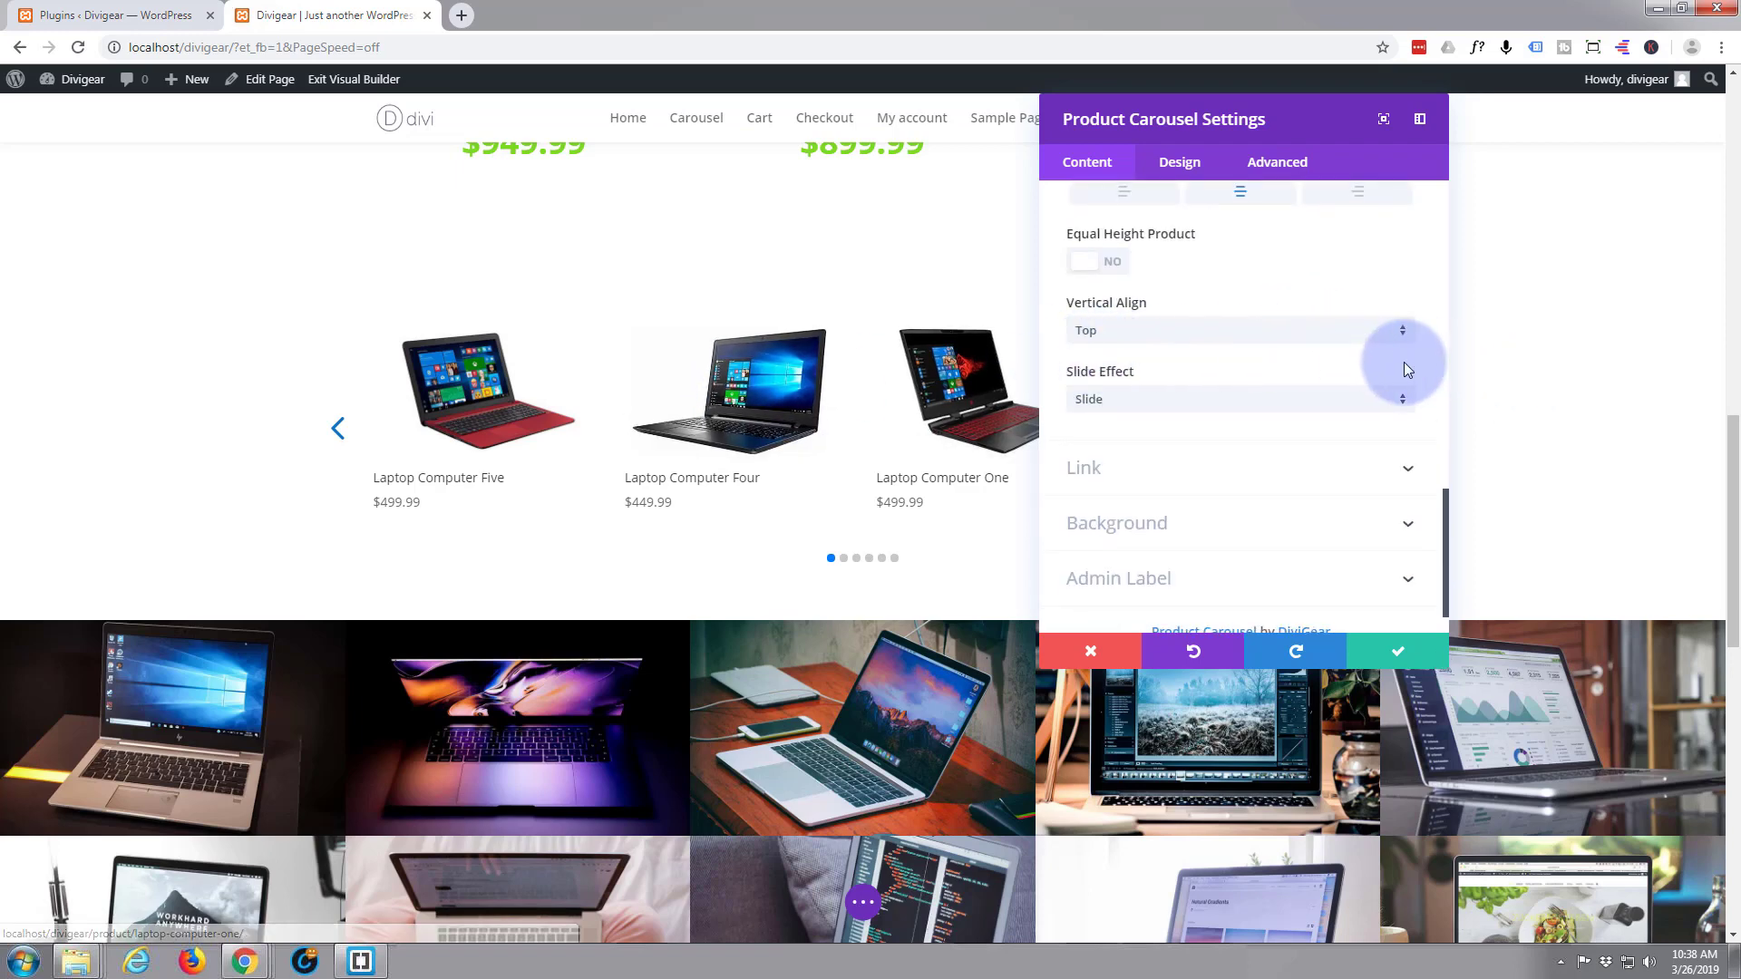
Set Vertical Align to Center and, after previewing Coverflow, keep the Slide effect
{"action": "left_click", "coordinate": [1401, 339]}
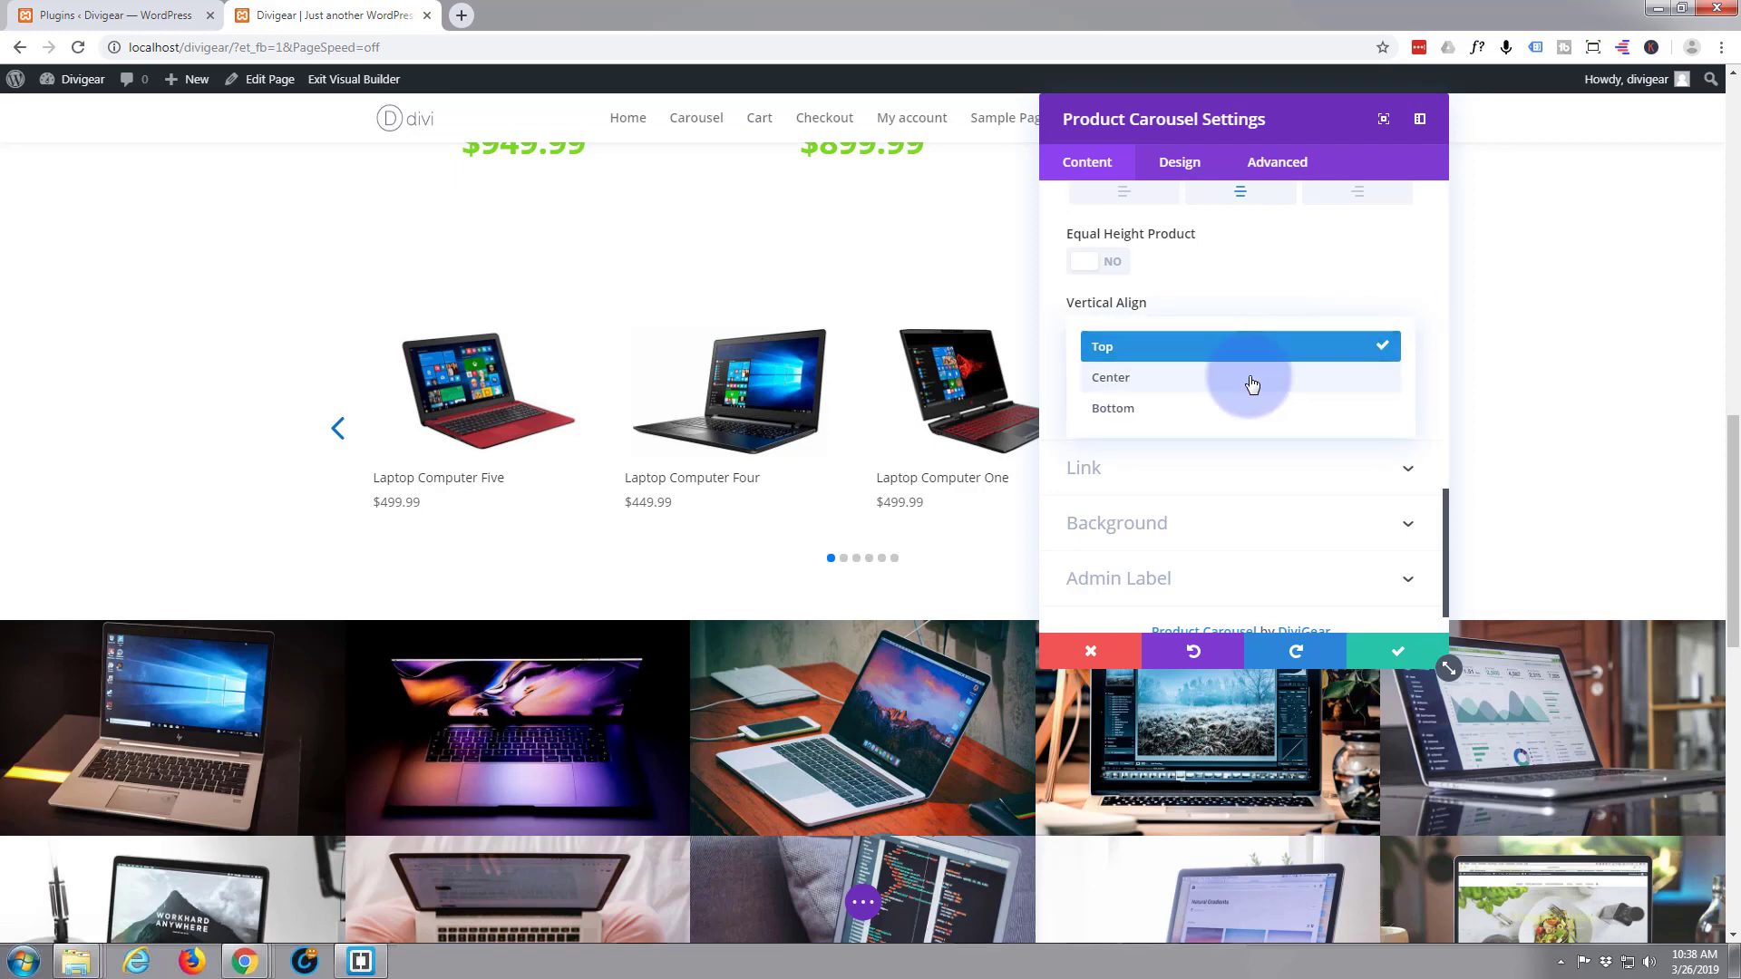
{"action": "left_click", "coordinate": [1243, 391]}
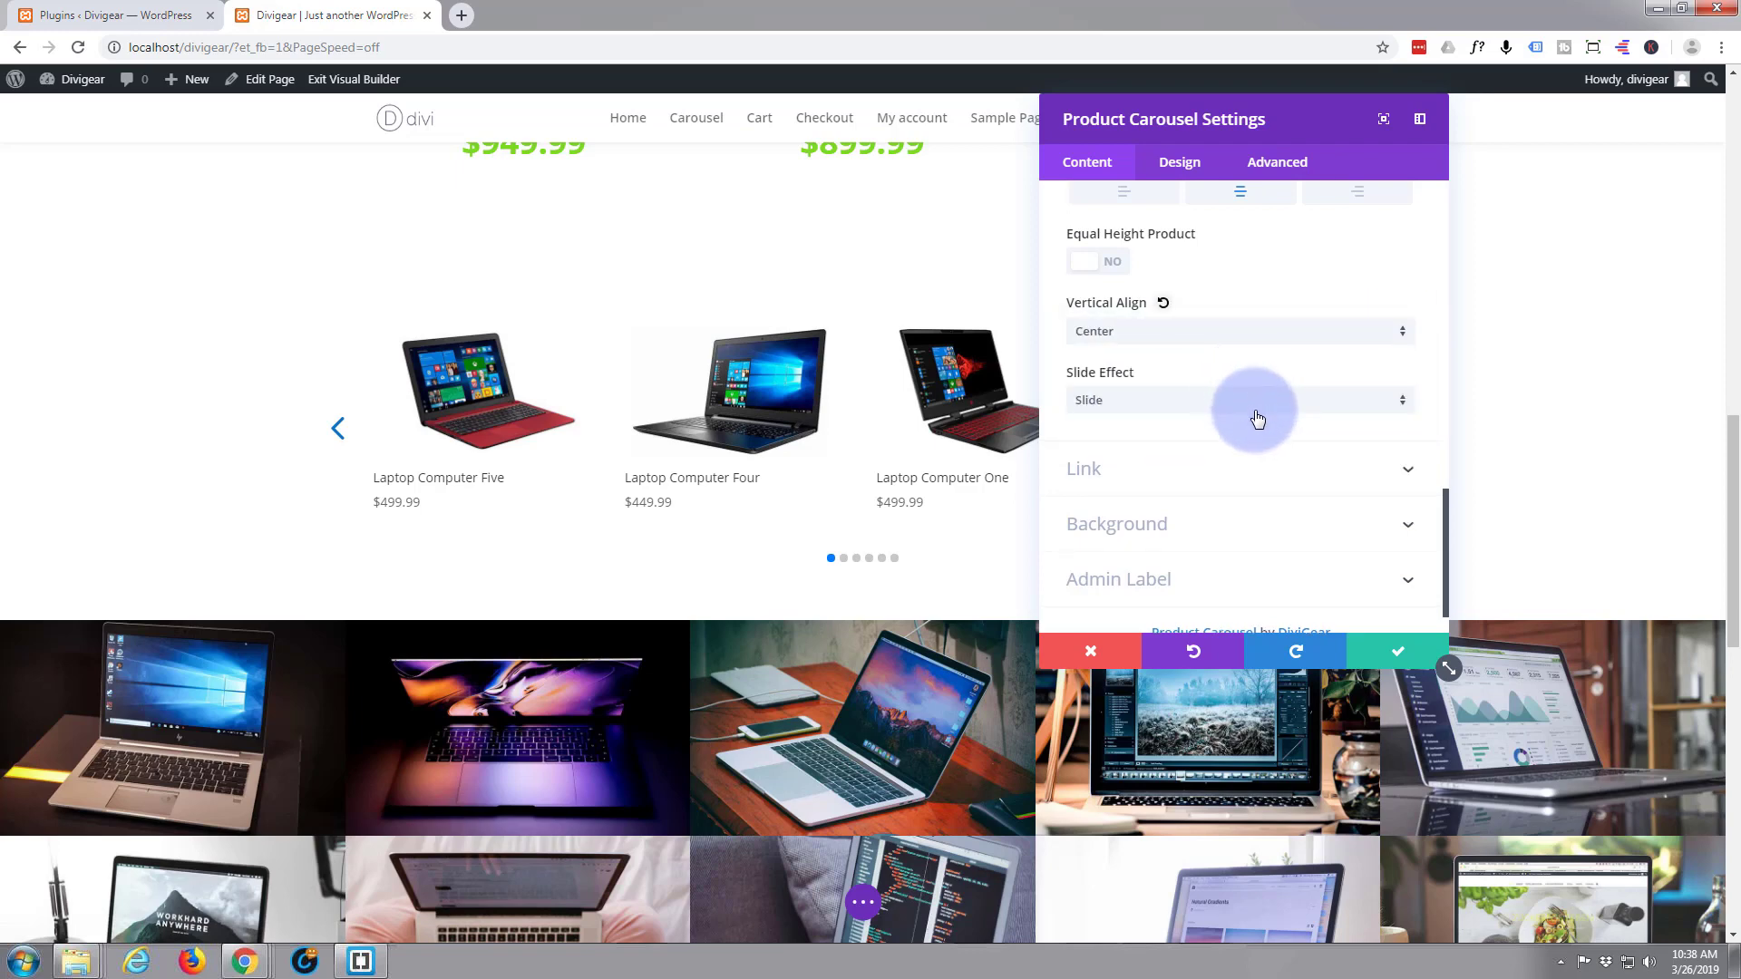
{"action": "scroll", "coordinate": [1260, 417], "scroll_direction": "down", "scroll_amount": 1}
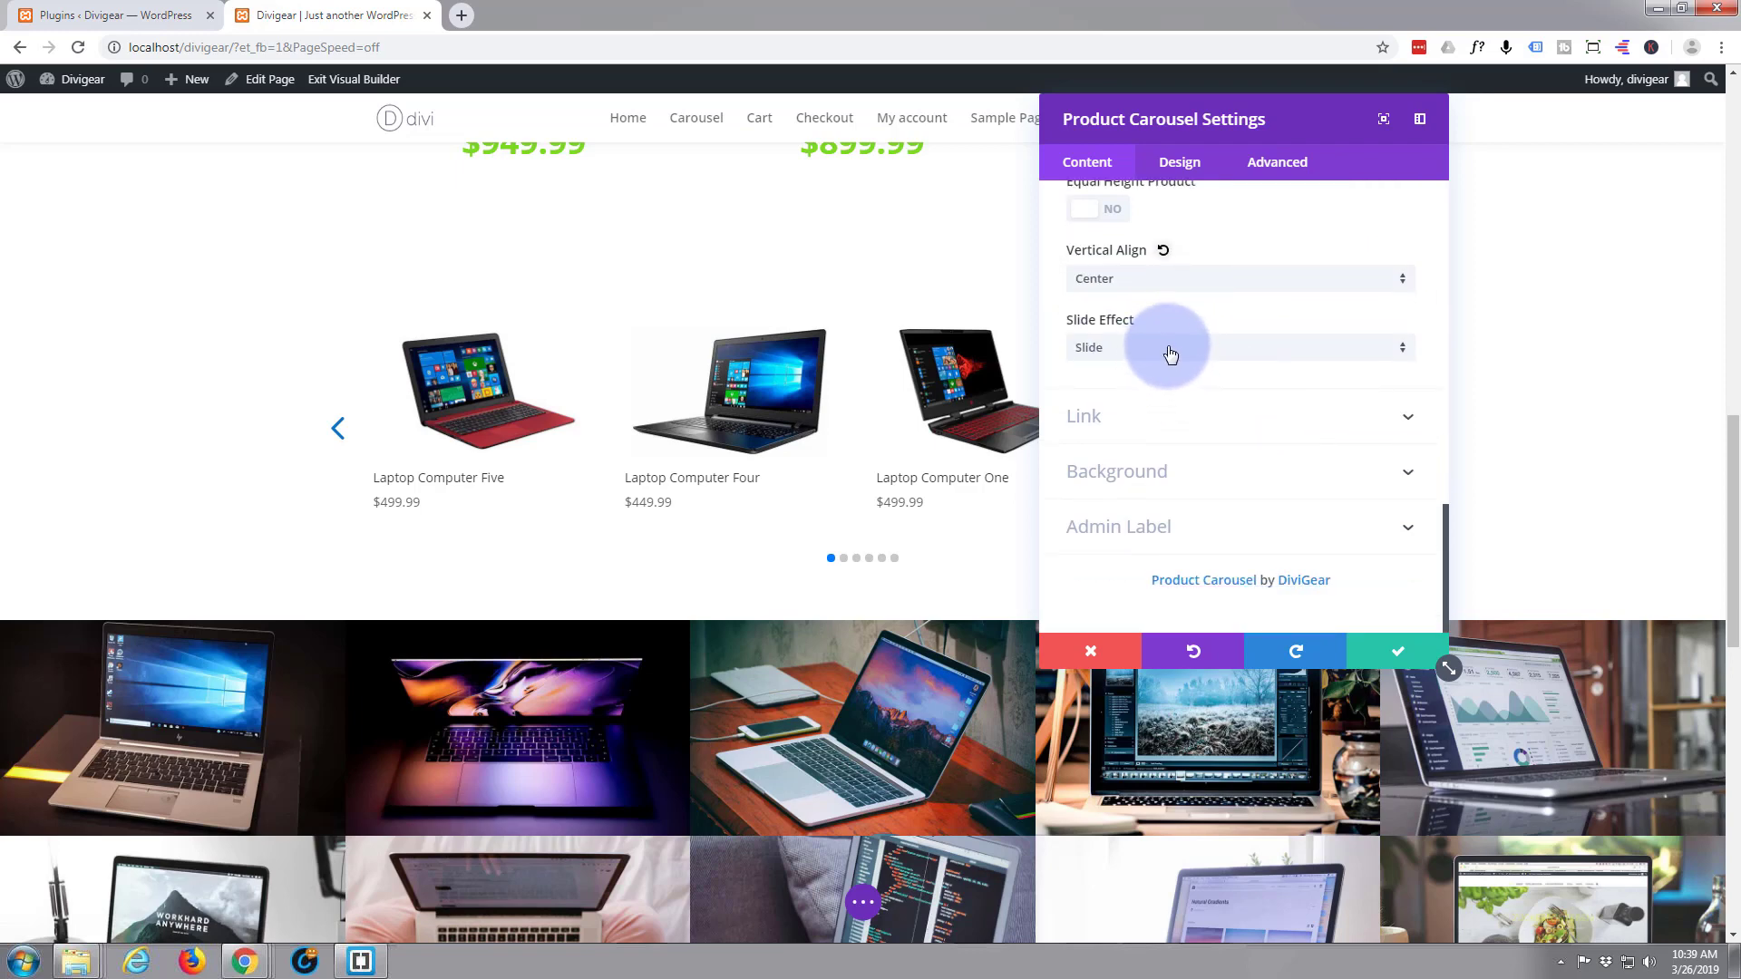
{"action": "left_click", "coordinate": [1402, 349]}
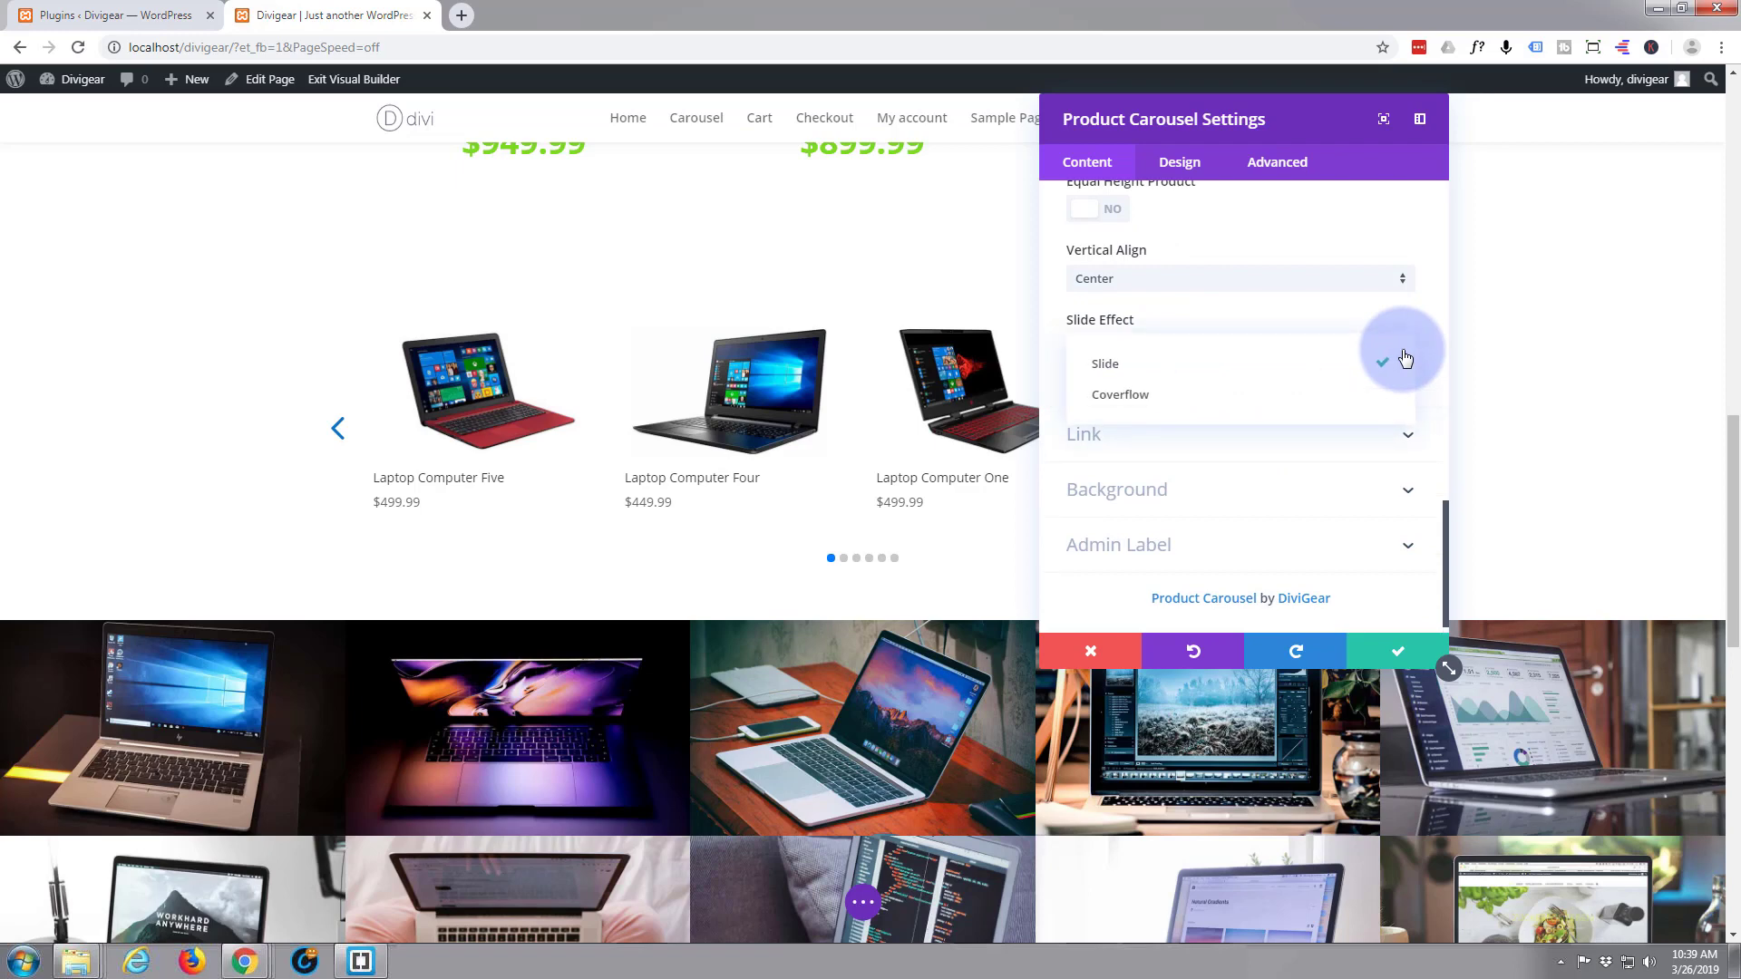
{"action": "left_click", "coordinate": [1224, 395]}
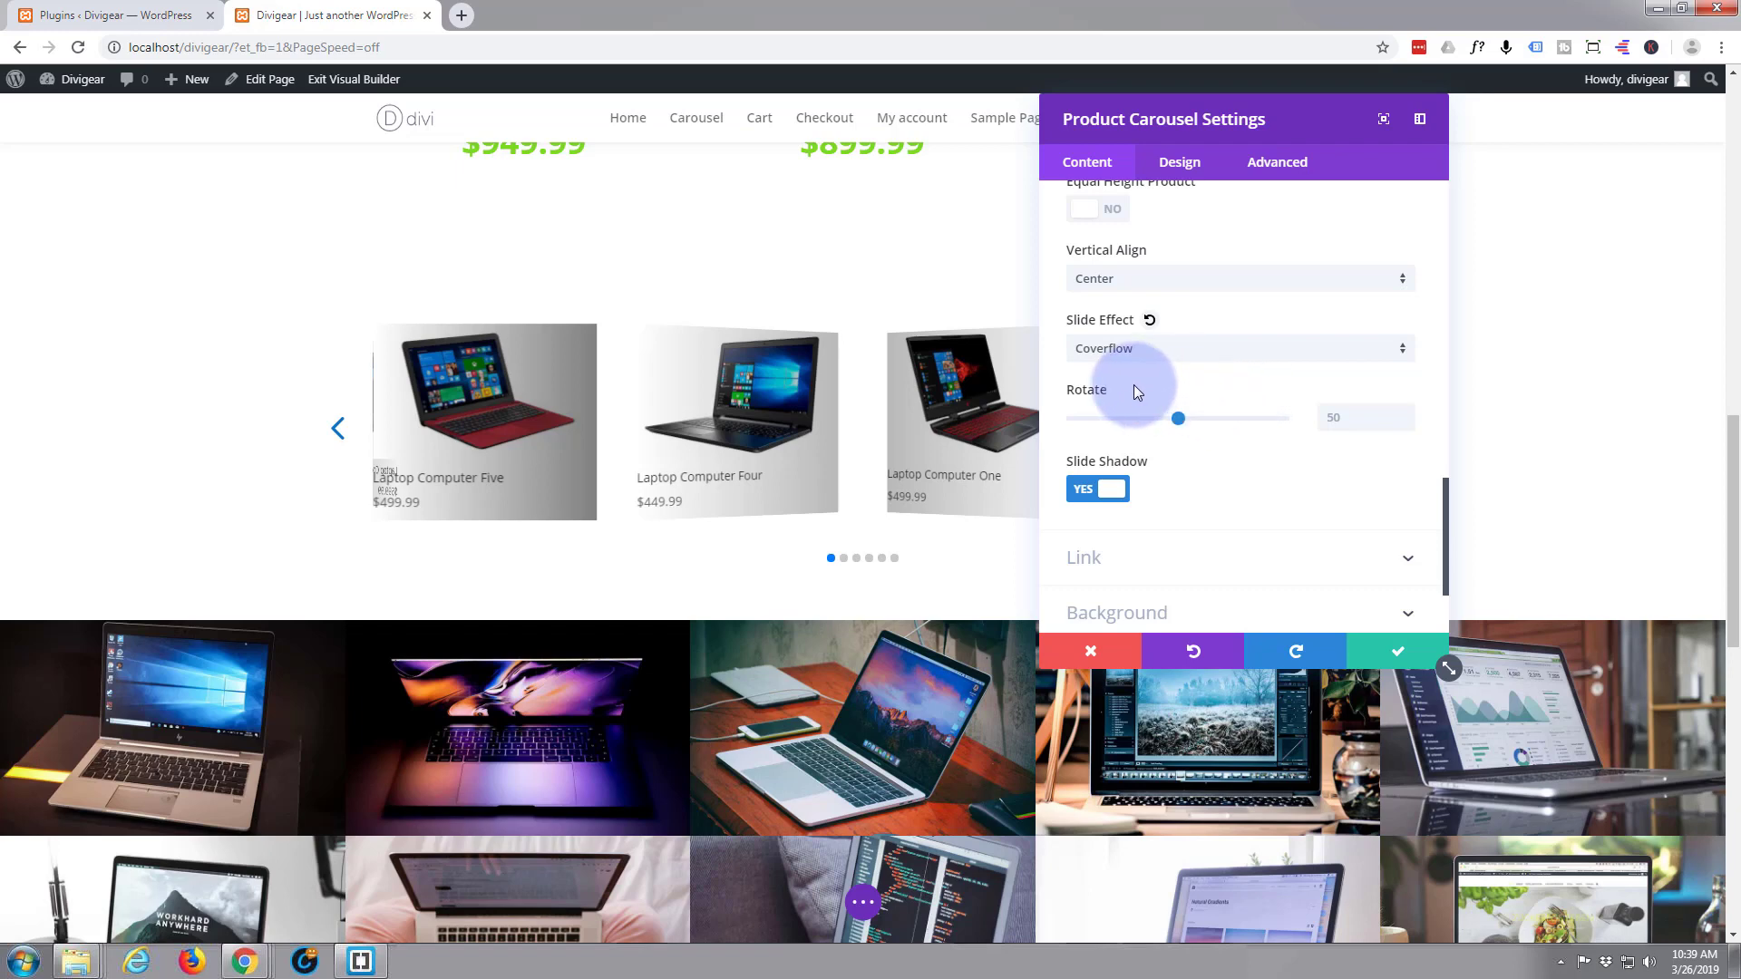
{"action": "left_click", "coordinate": [1403, 351]}
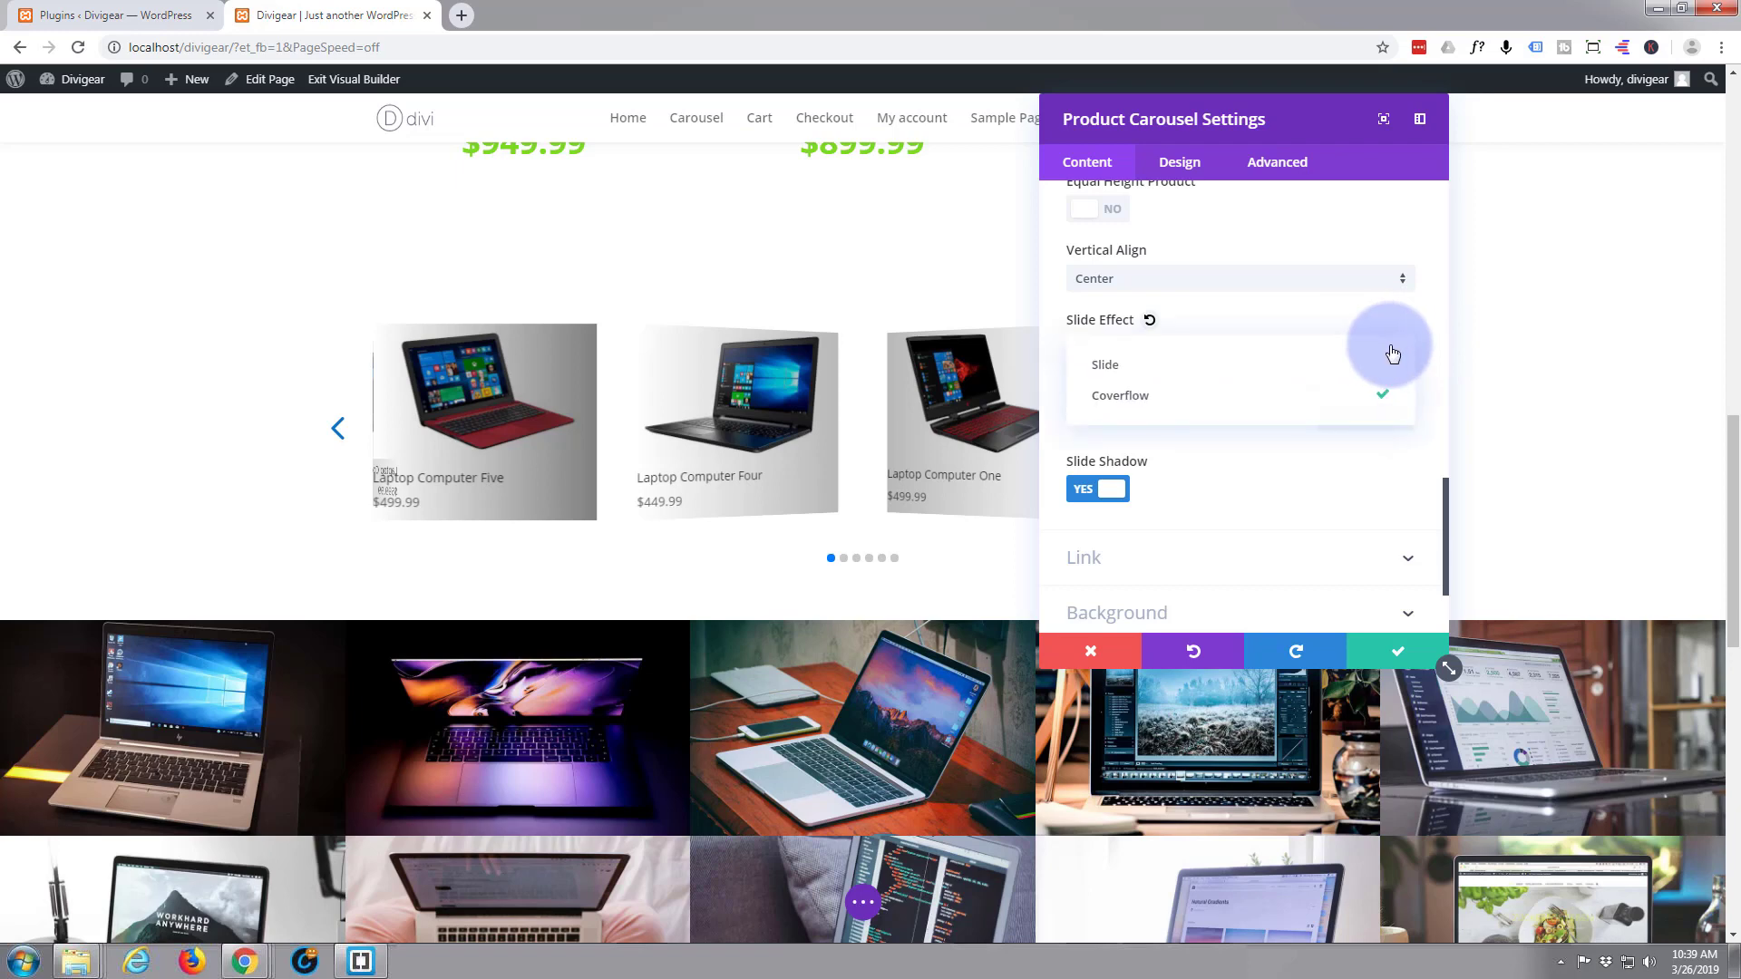
{"action": "left_click", "coordinate": [1124, 366]}
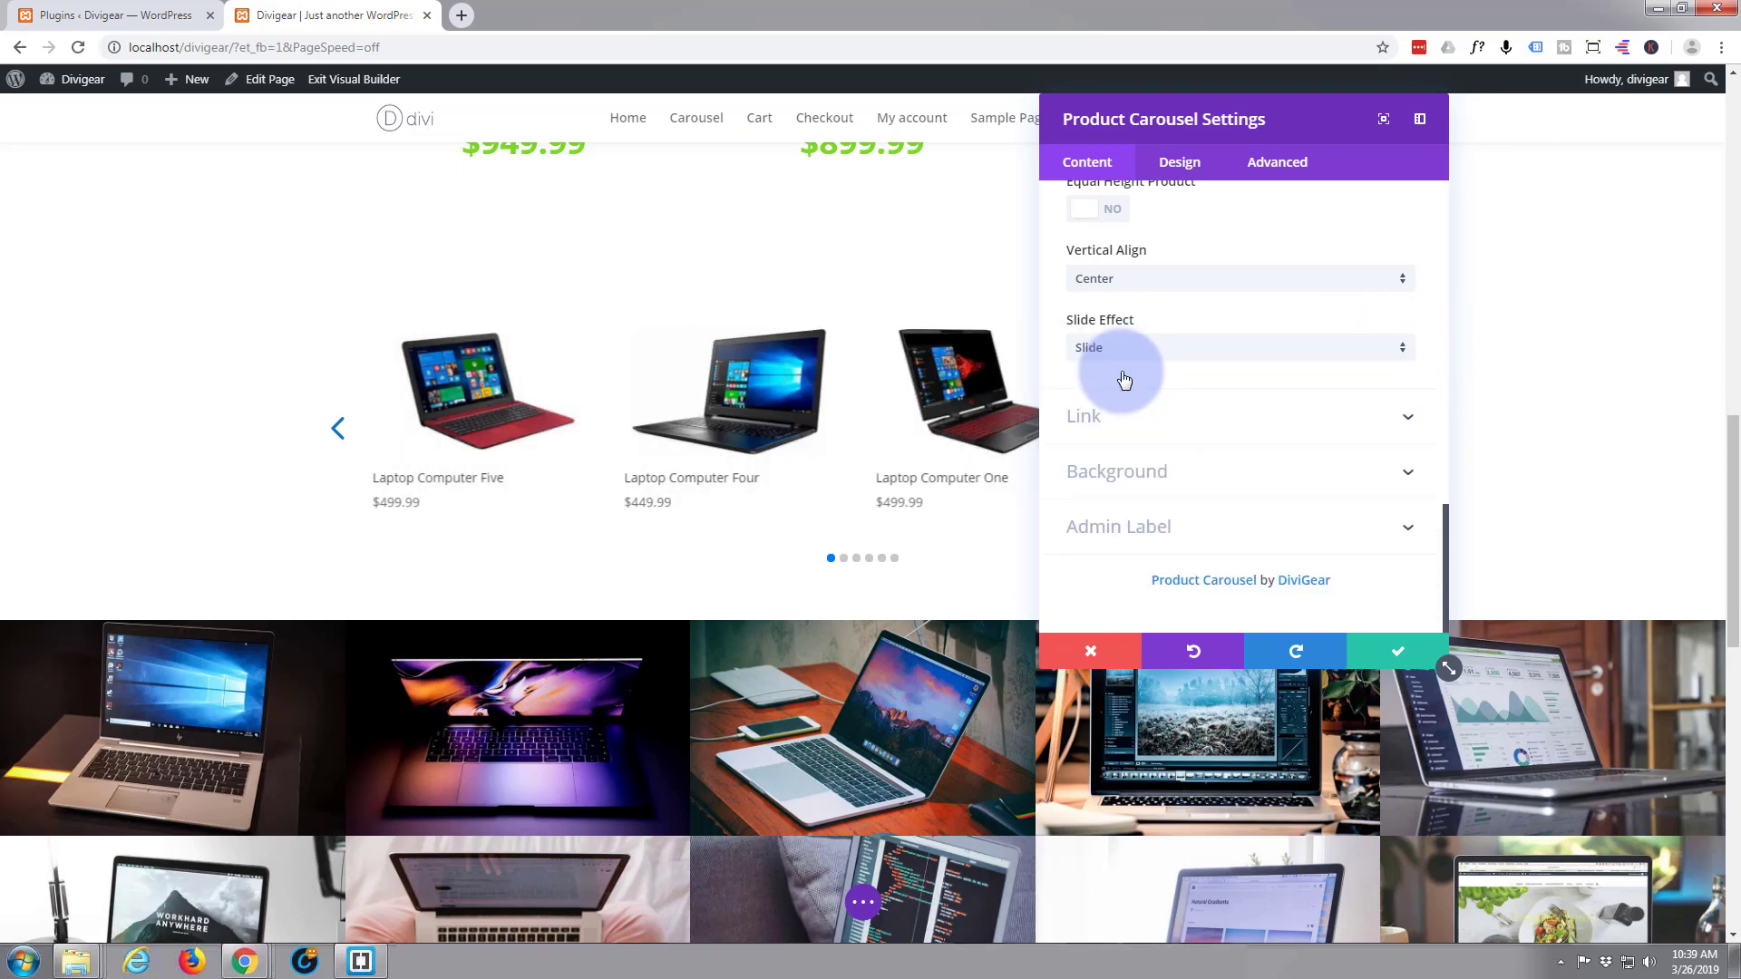
{"action": "left_click", "coordinate": [1398, 350]}
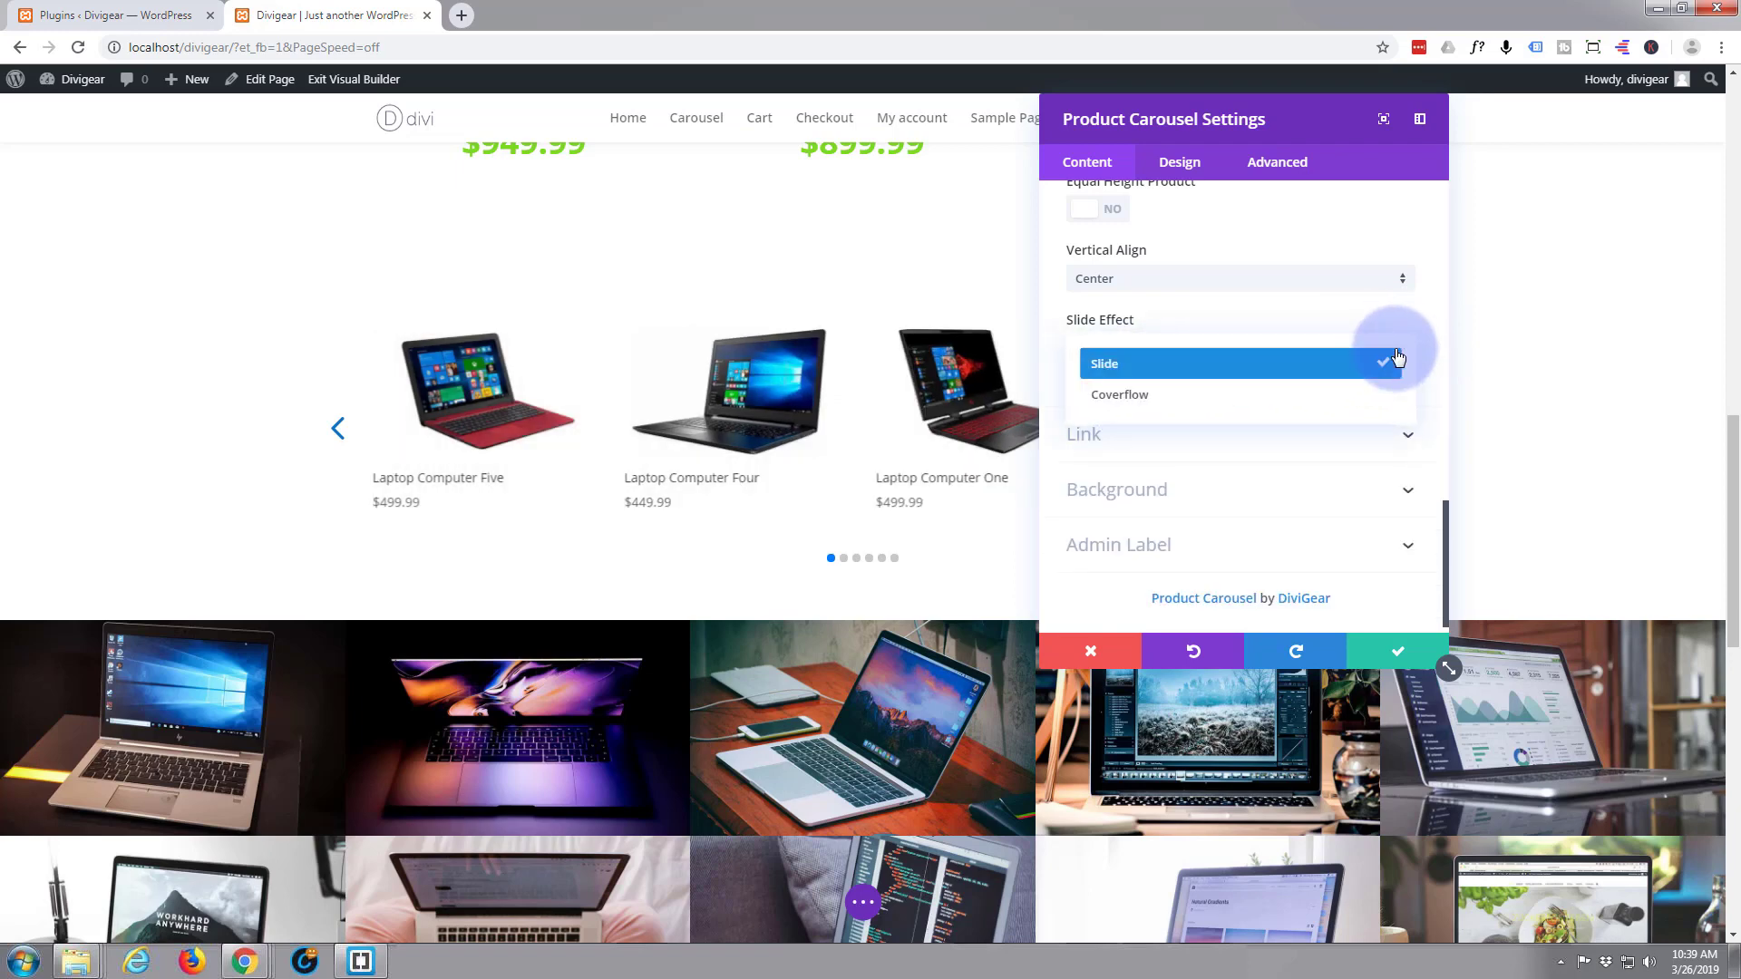
{"action": "left_click", "coordinate": [1243, 410]}
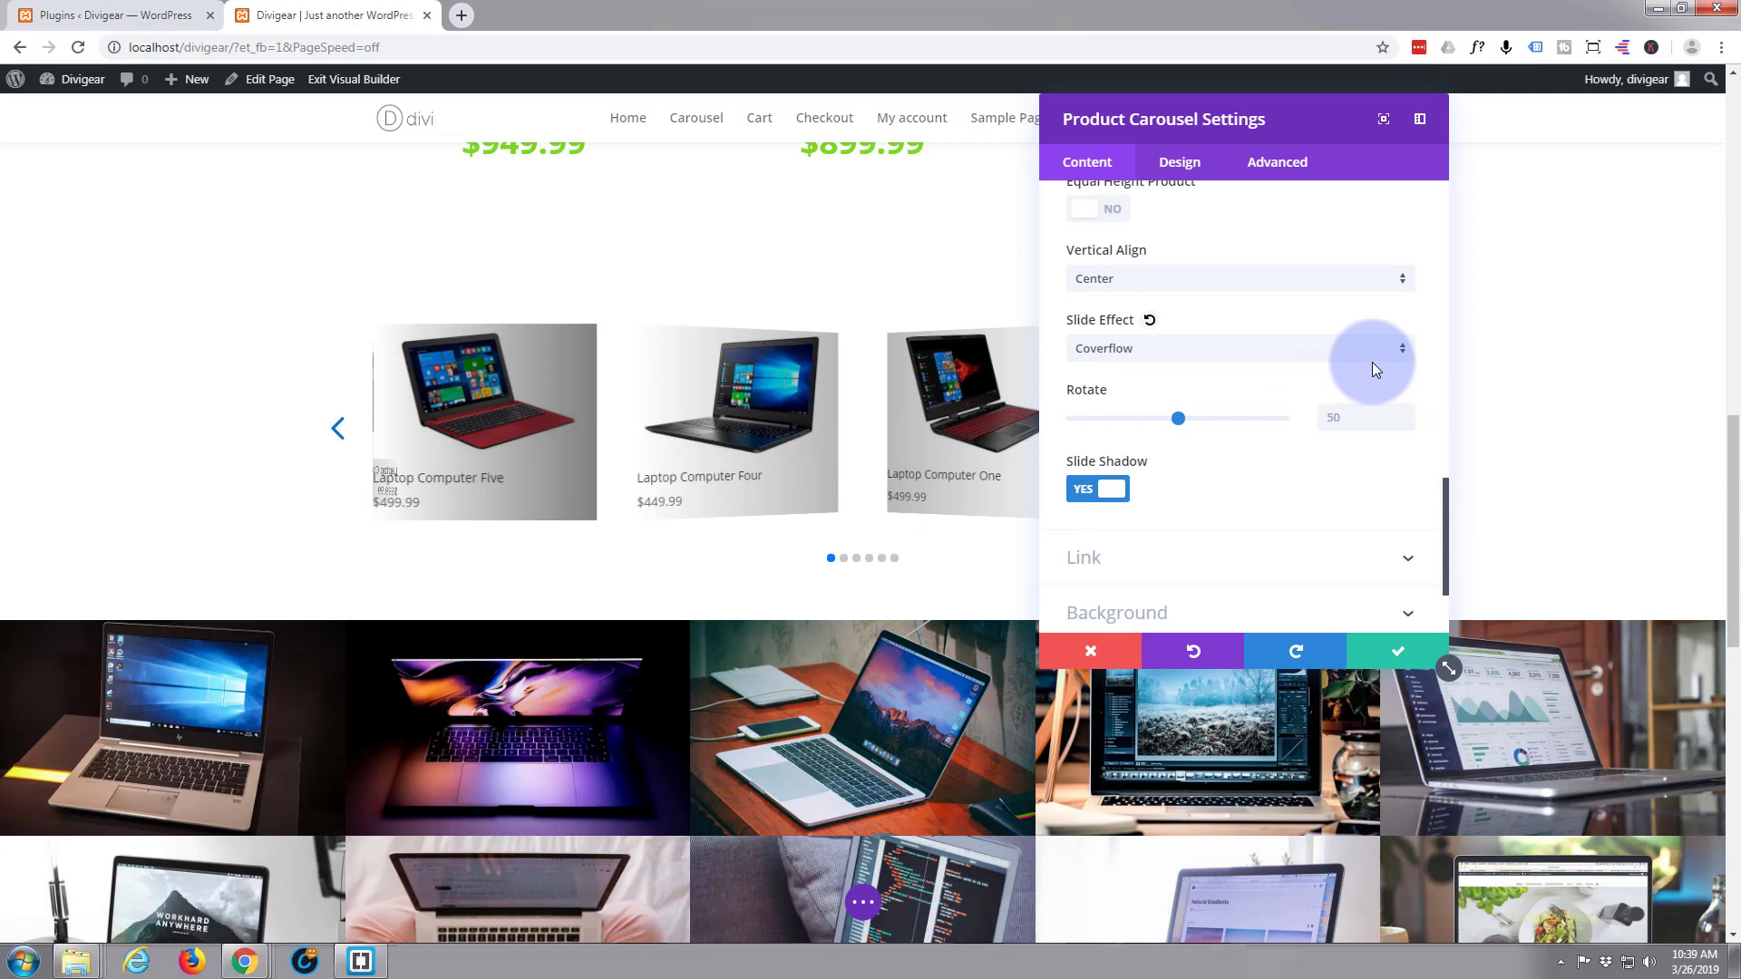
{"action": "left_click", "coordinate": [1402, 353]}
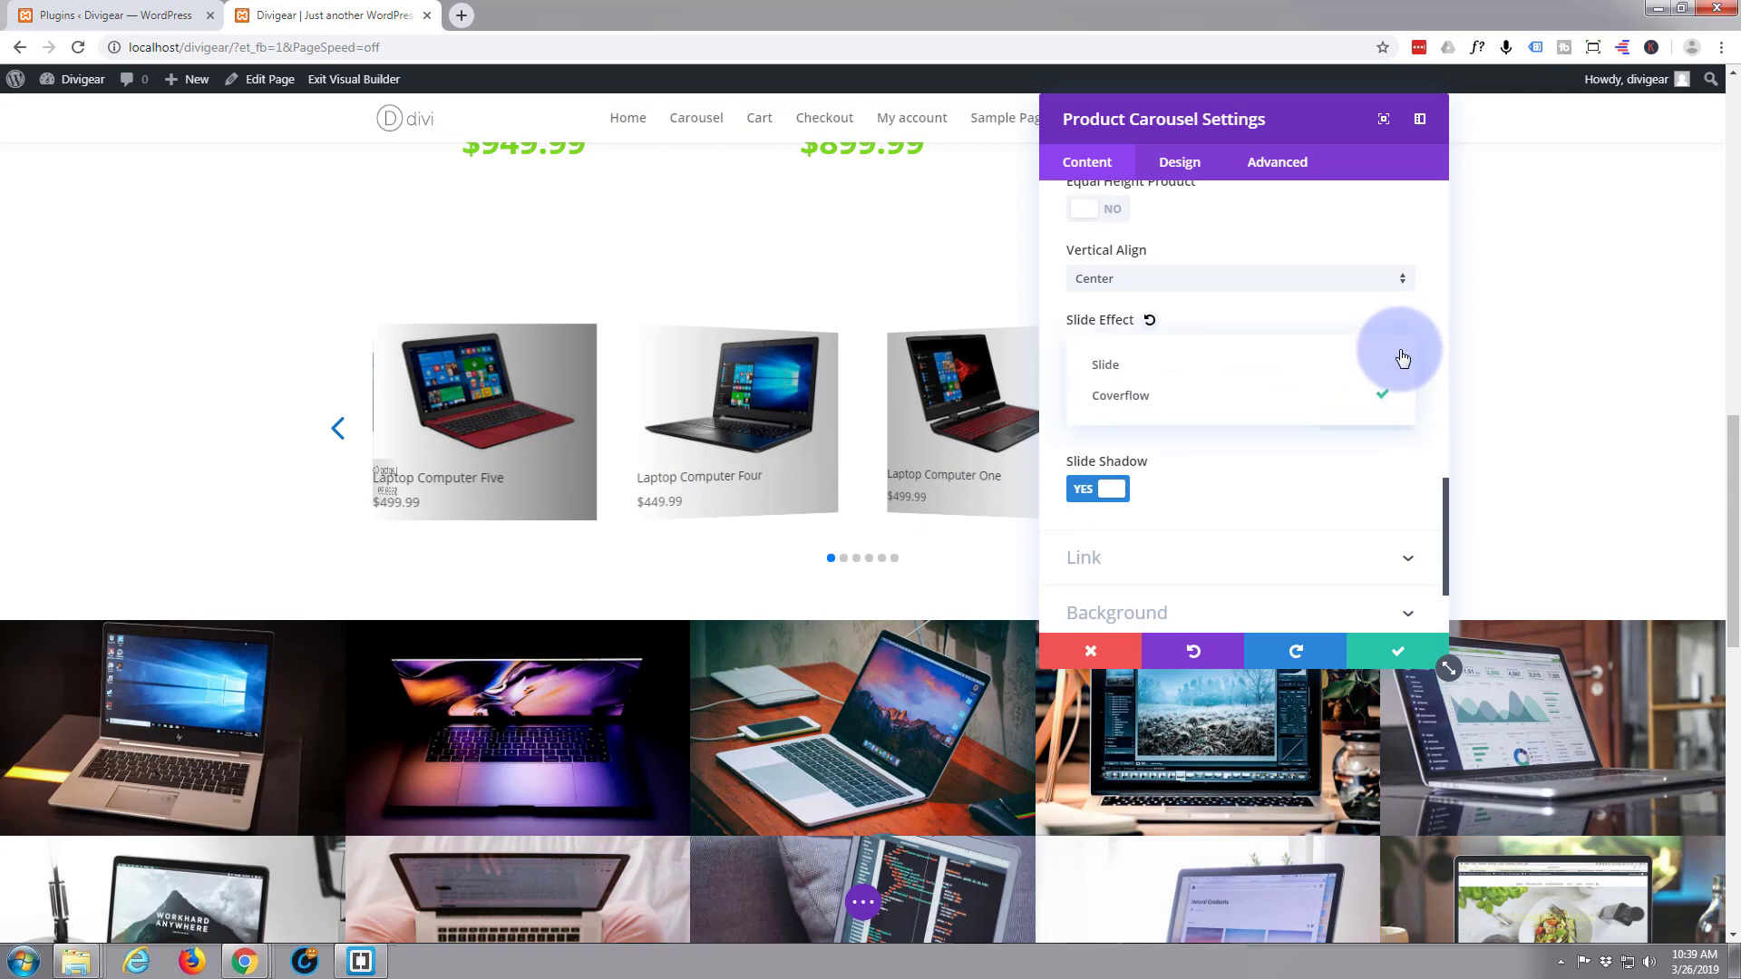
{"action": "left_click", "coordinate": [1316, 364]}
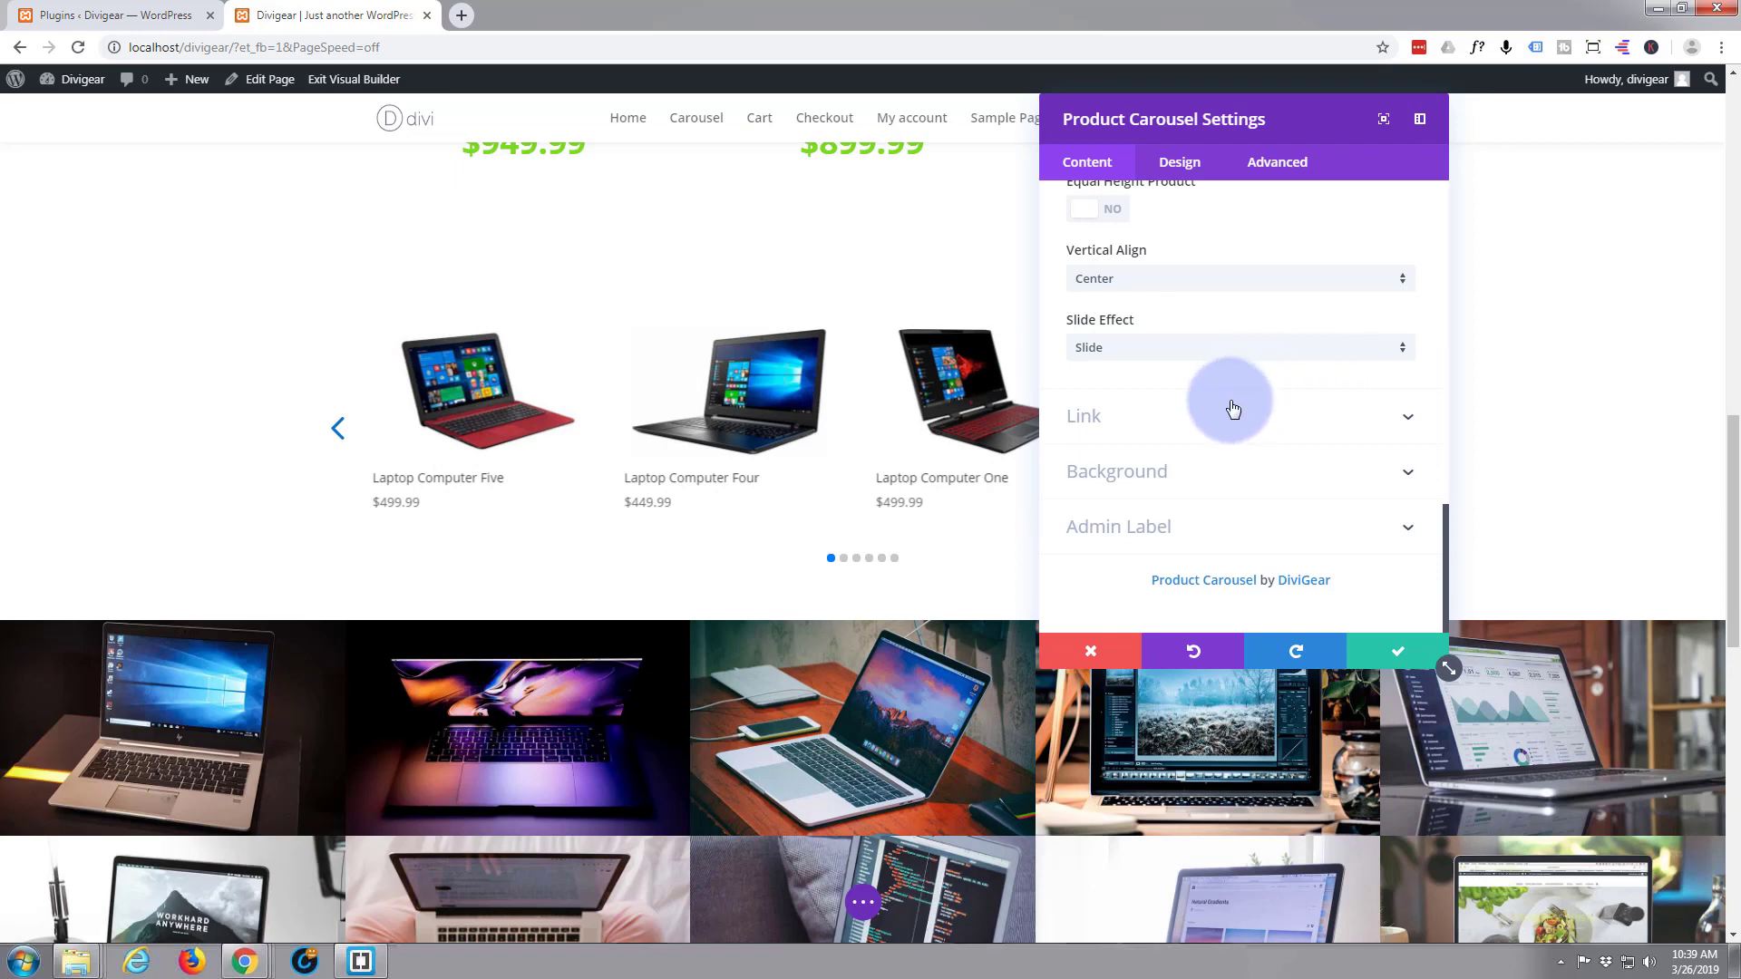
Add a white #ffffff background colour to the carousel module and save its settings
{"action": "left_click", "coordinate": [1233, 480]}
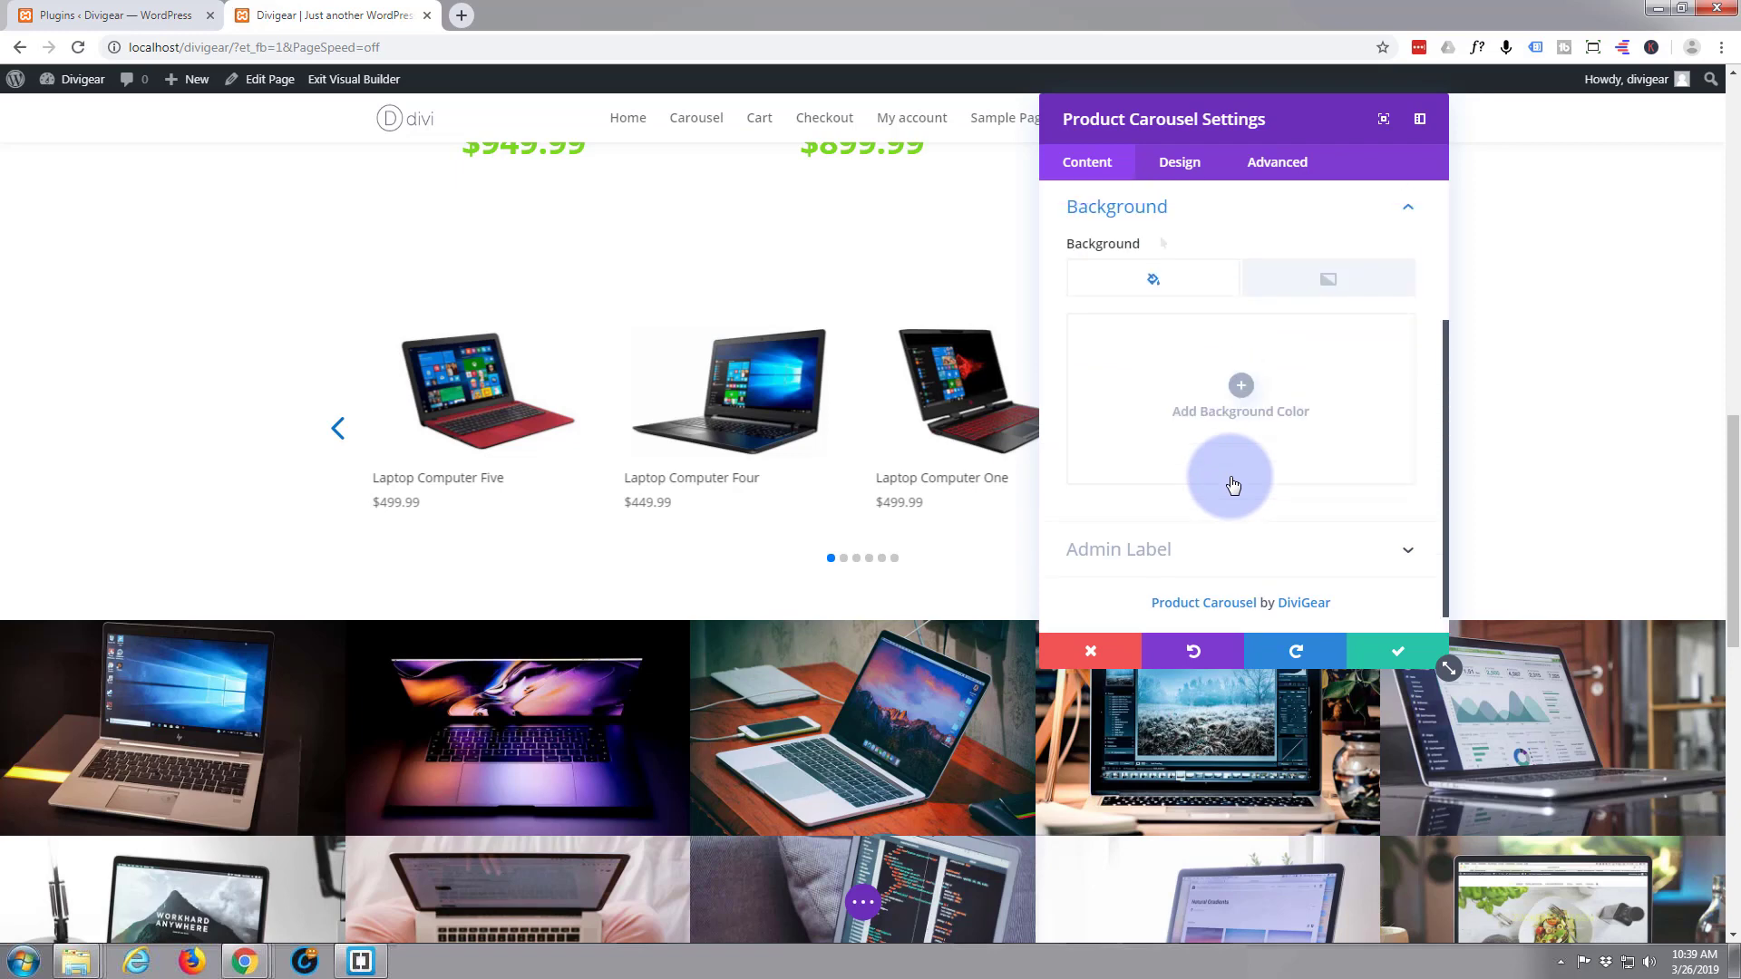
{"action": "left_click", "coordinate": [1241, 390]}
{"action": "left_click", "coordinate": [1150, 487]}
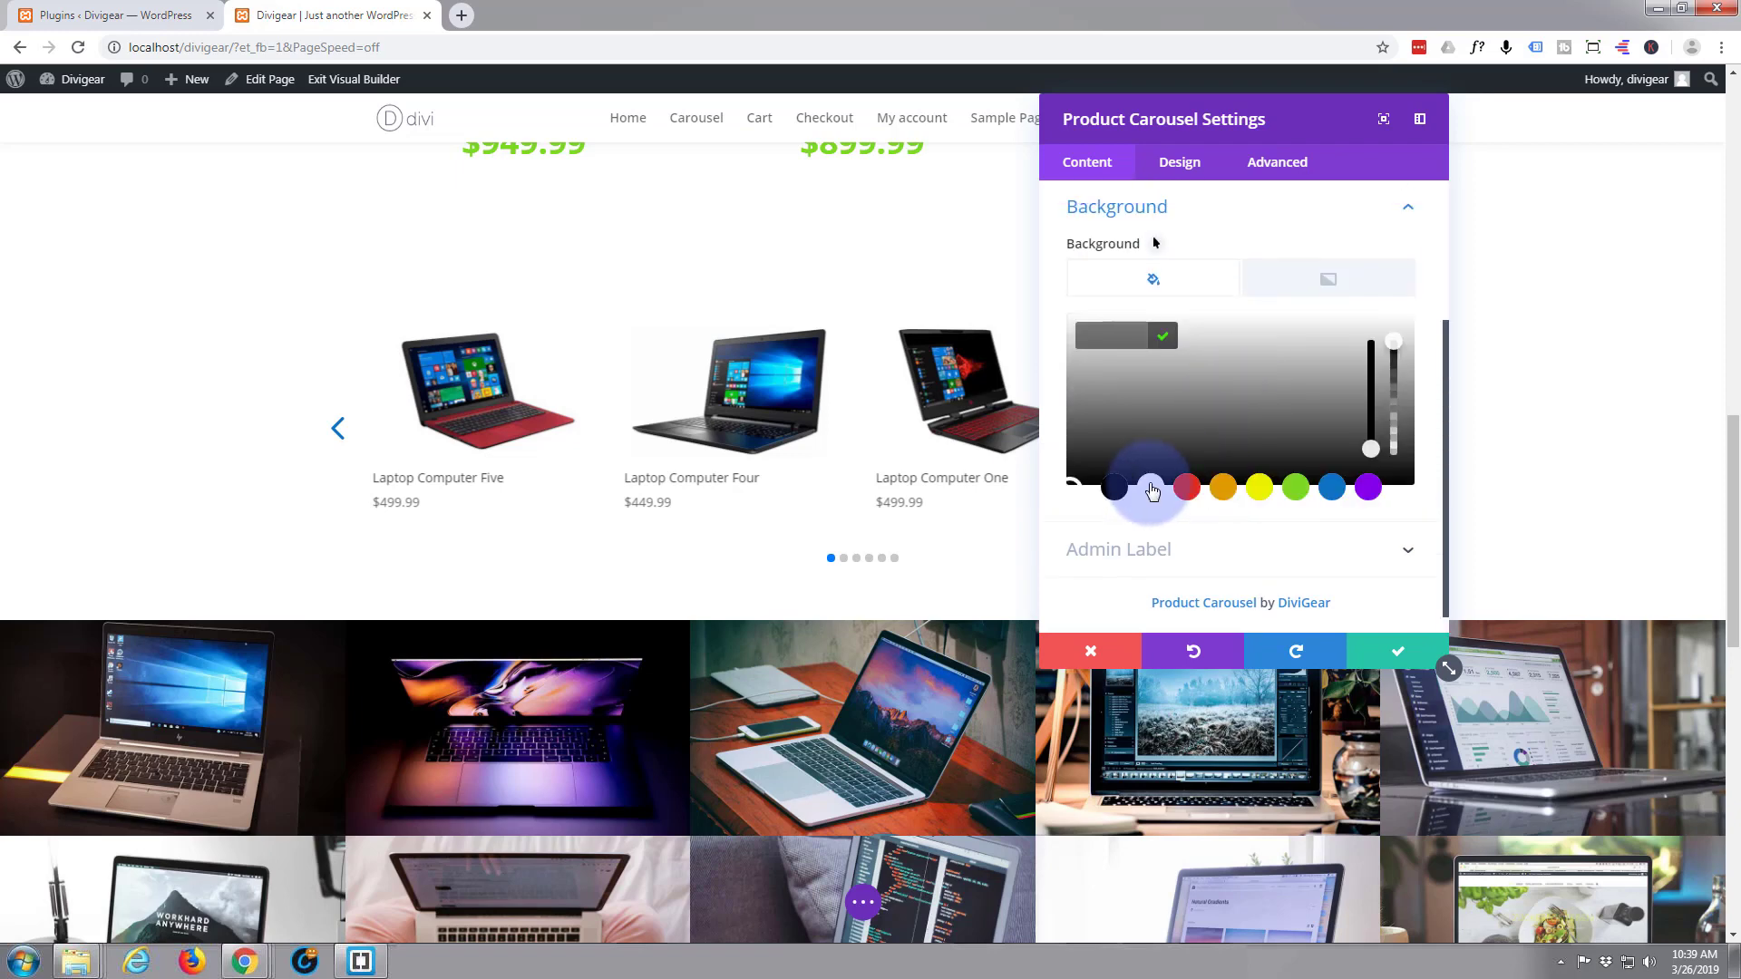
{"action": "left_click", "coordinate": [1232, 442]}
{"action": "scroll", "coordinate": [1254, 418], "scroll_direction": "down", "scroll_amount": 1}
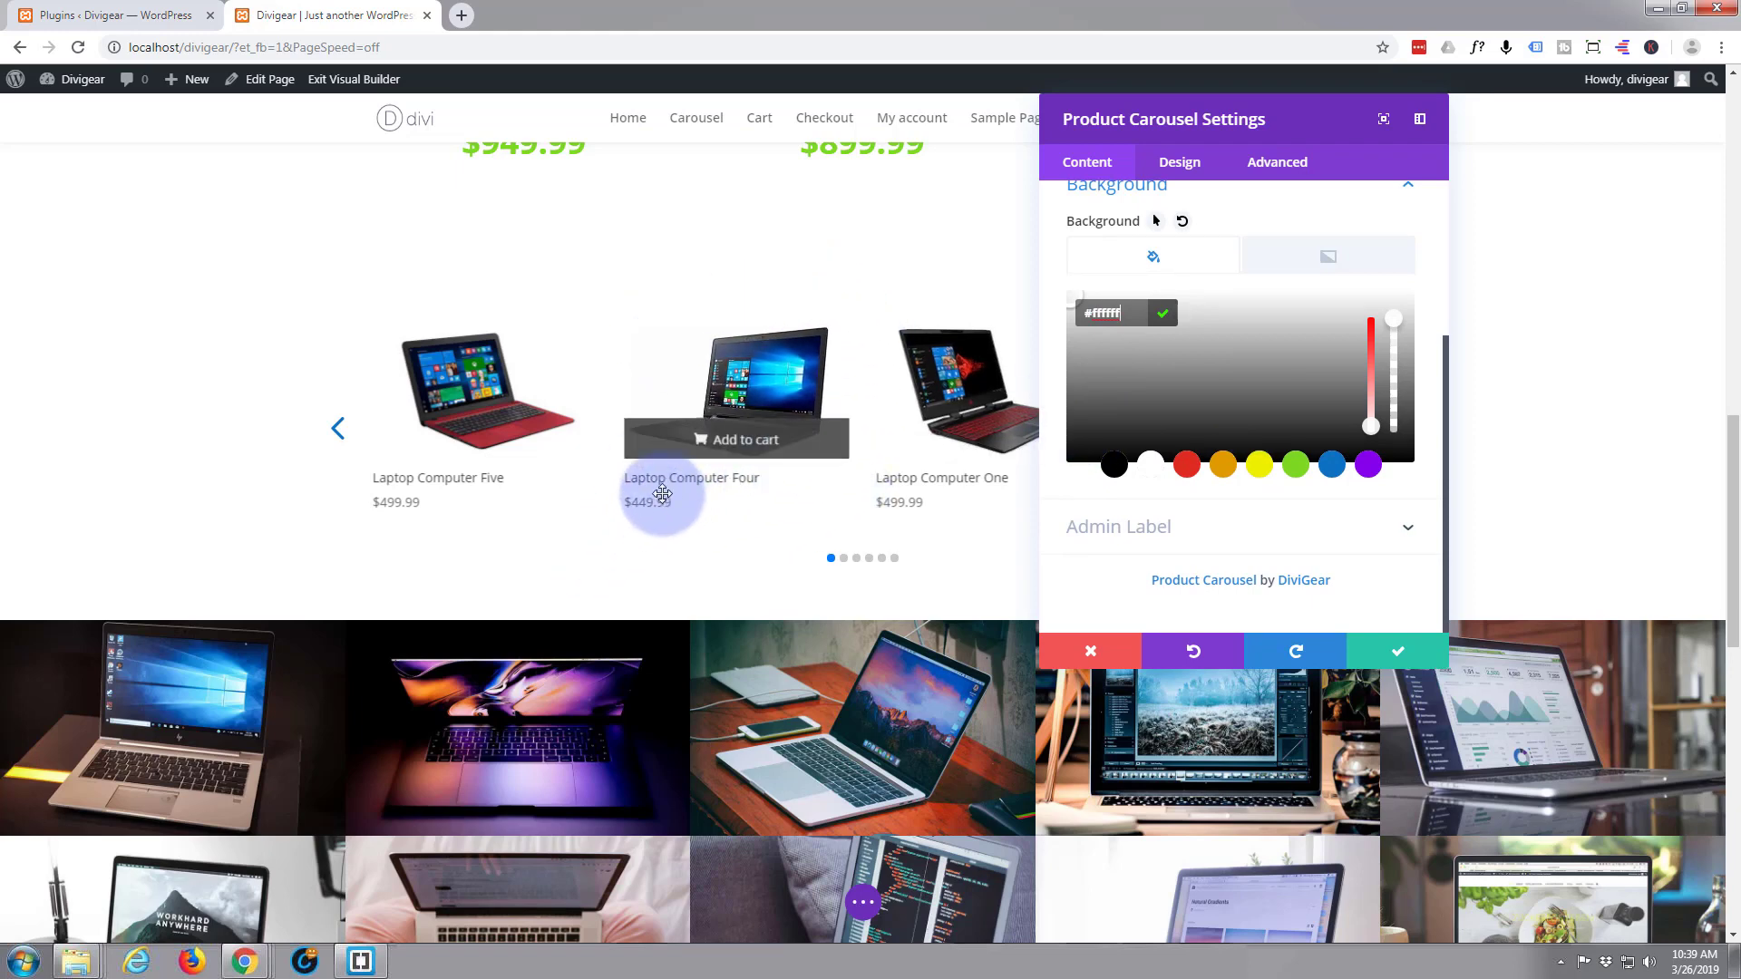
{"action": "scroll", "coordinate": [1204, 492], "scroll_direction": "up", "scroll_amount": 3}
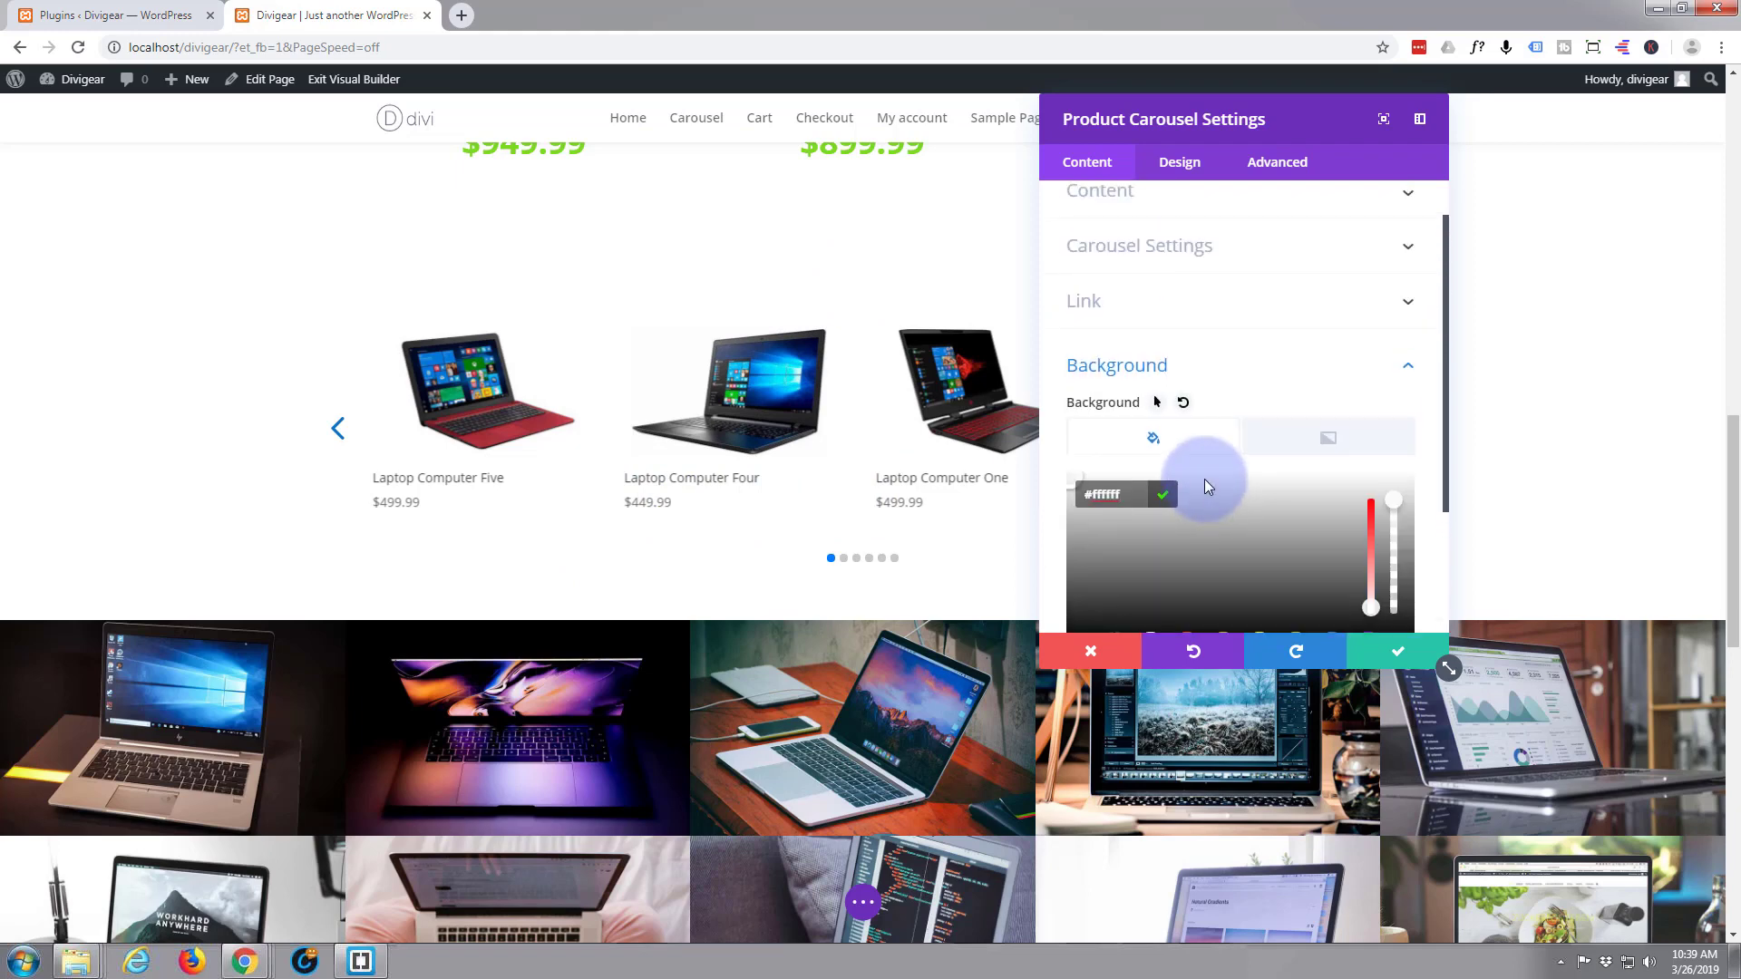
{"action": "scroll", "coordinate": [1206, 479], "scroll_direction": "down", "scroll_amount": 3}
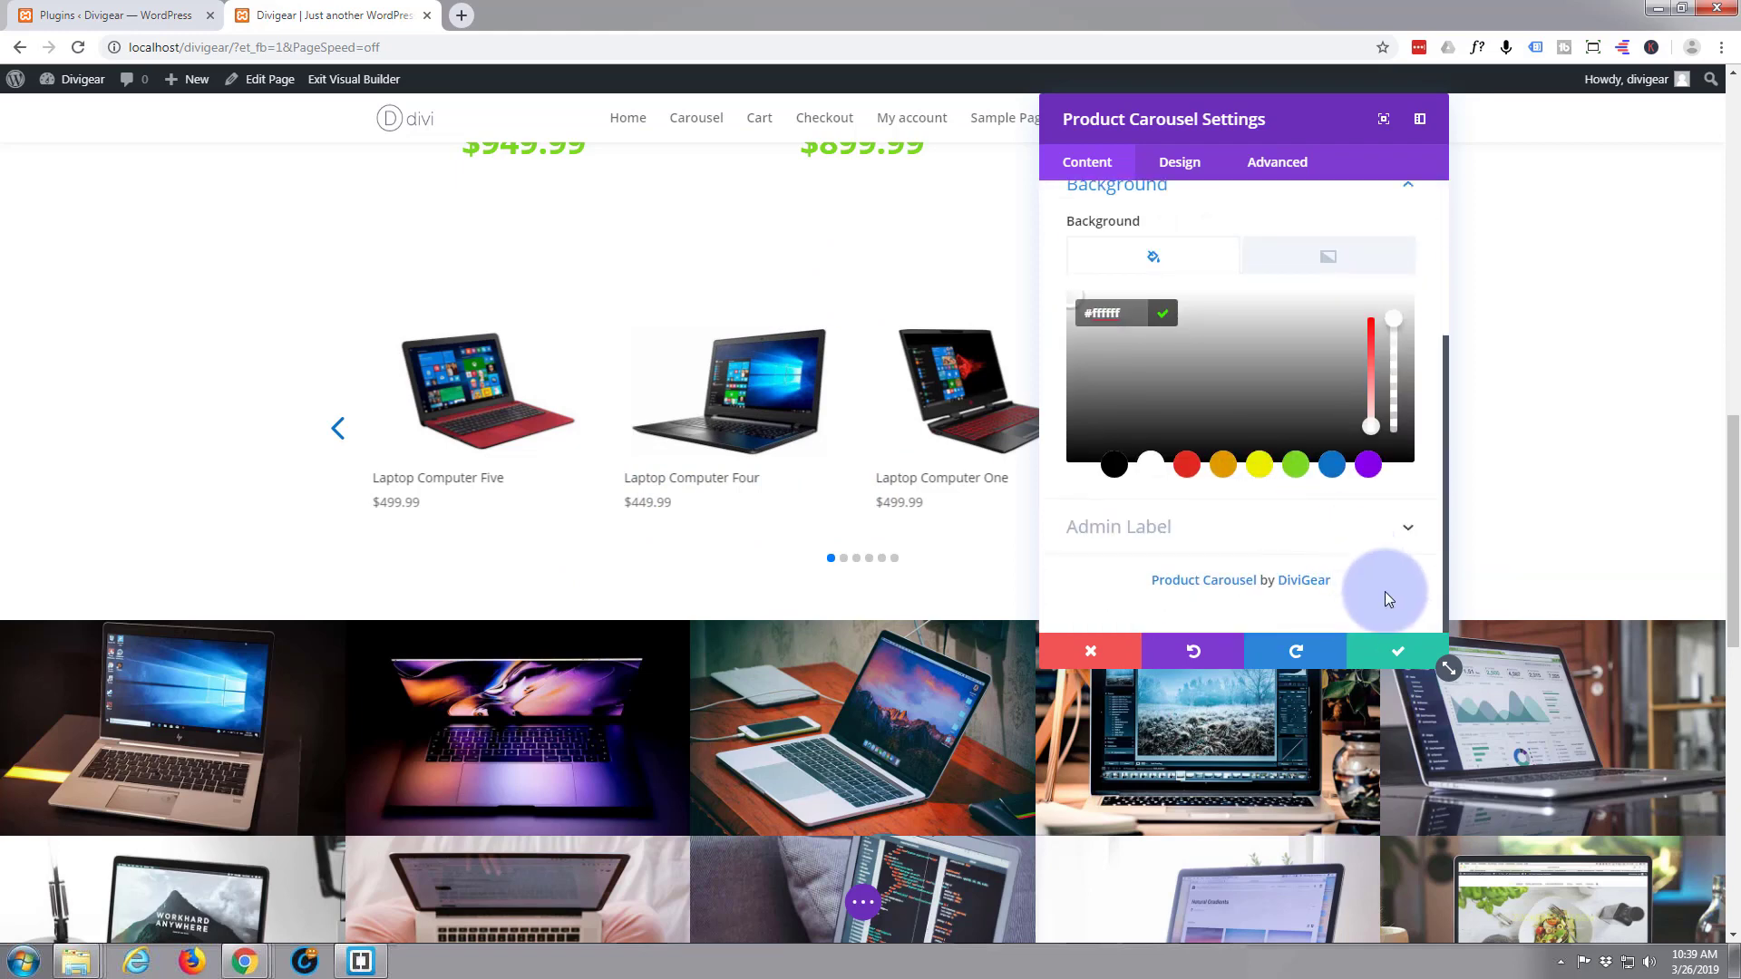
{"action": "left_click", "coordinate": [1394, 655]}
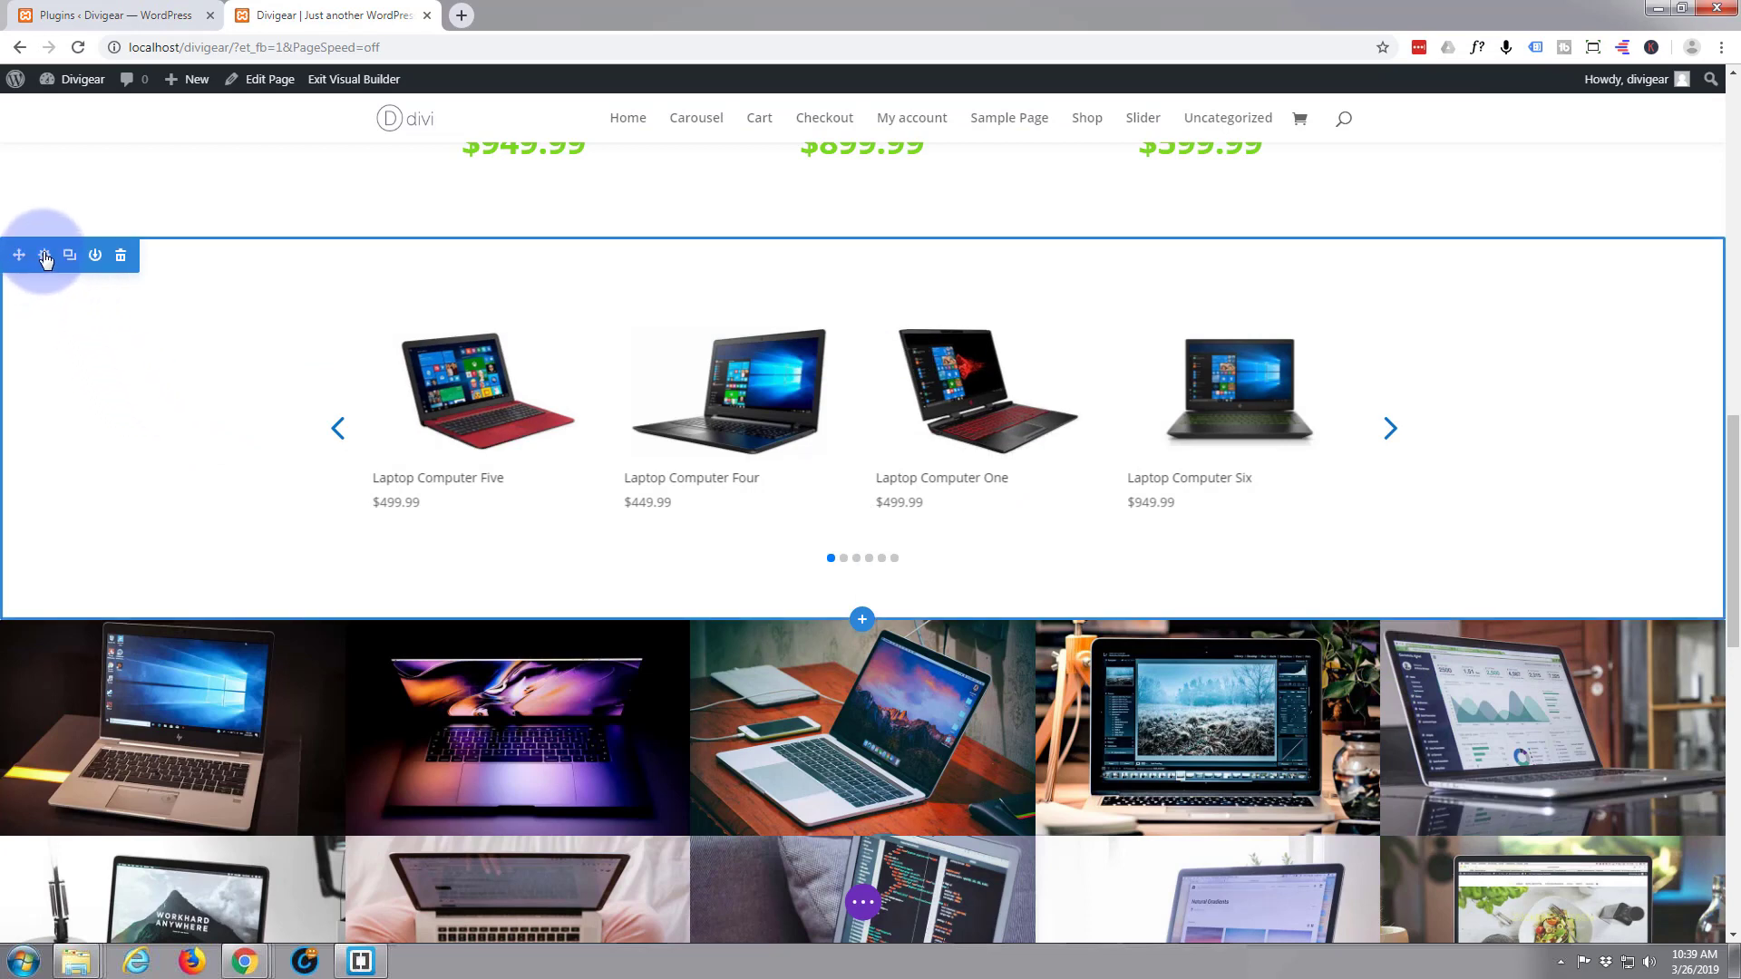
Give the carousel's section the #0c71c3 blue background swatch and save the section
{"action": "left_click", "coordinate": [43, 259]}
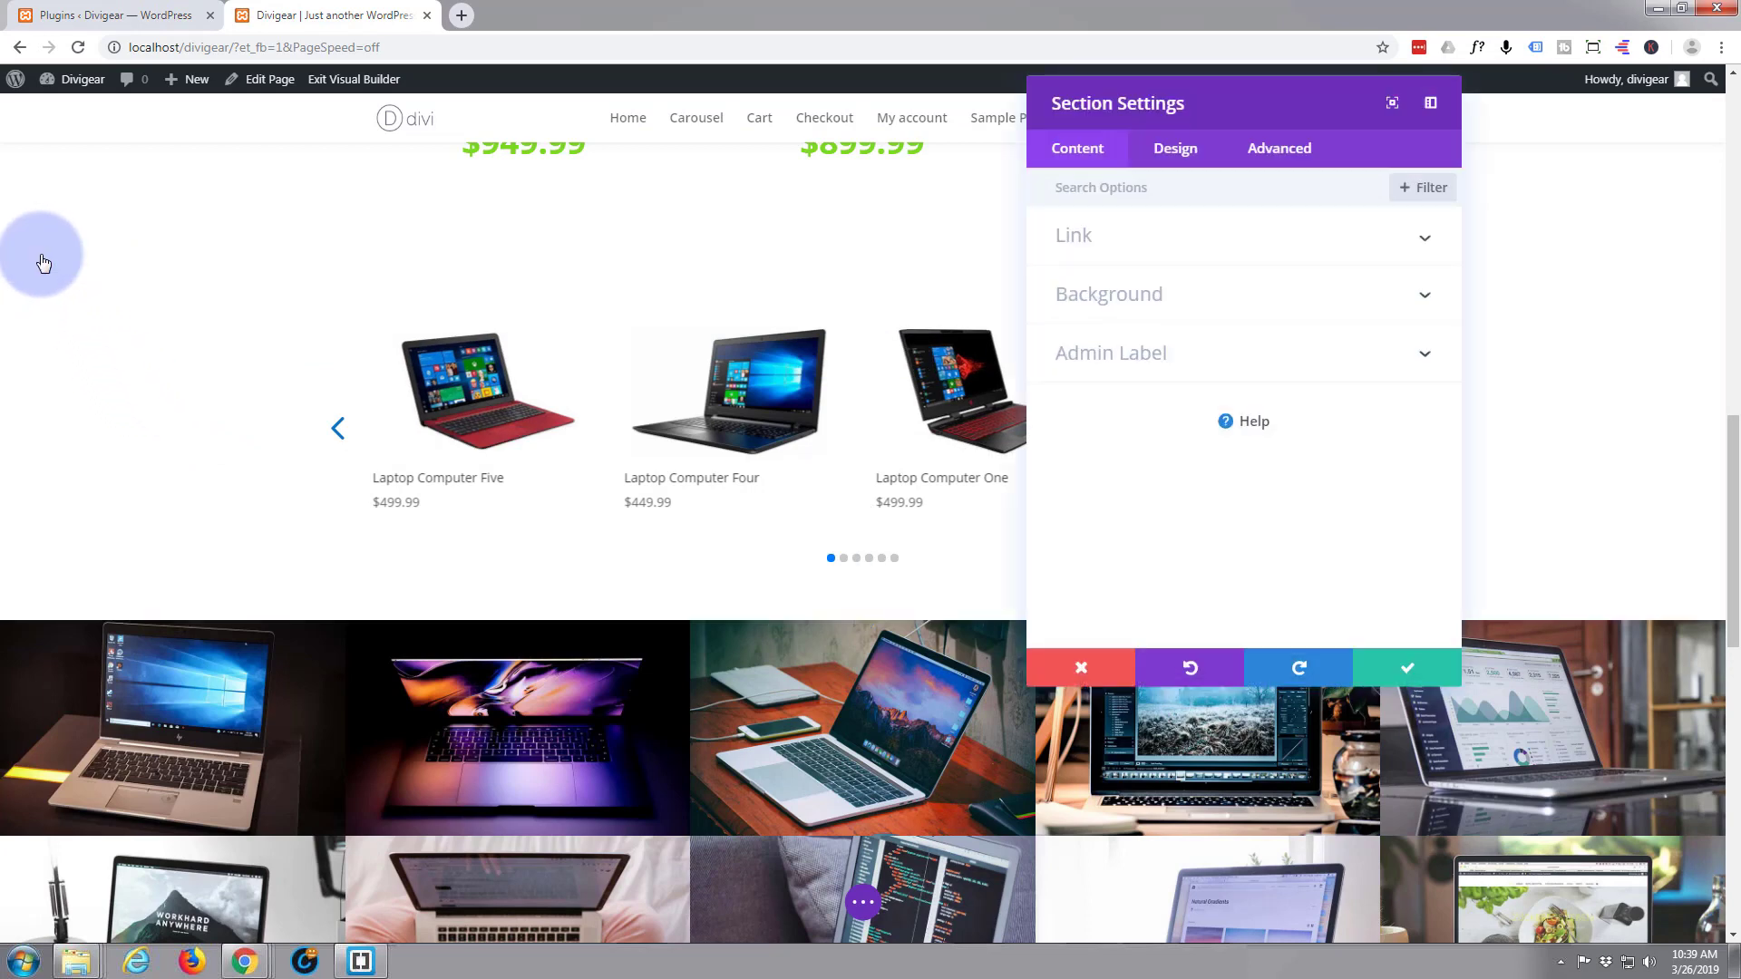
{"action": "left_click", "coordinate": [1302, 299]}
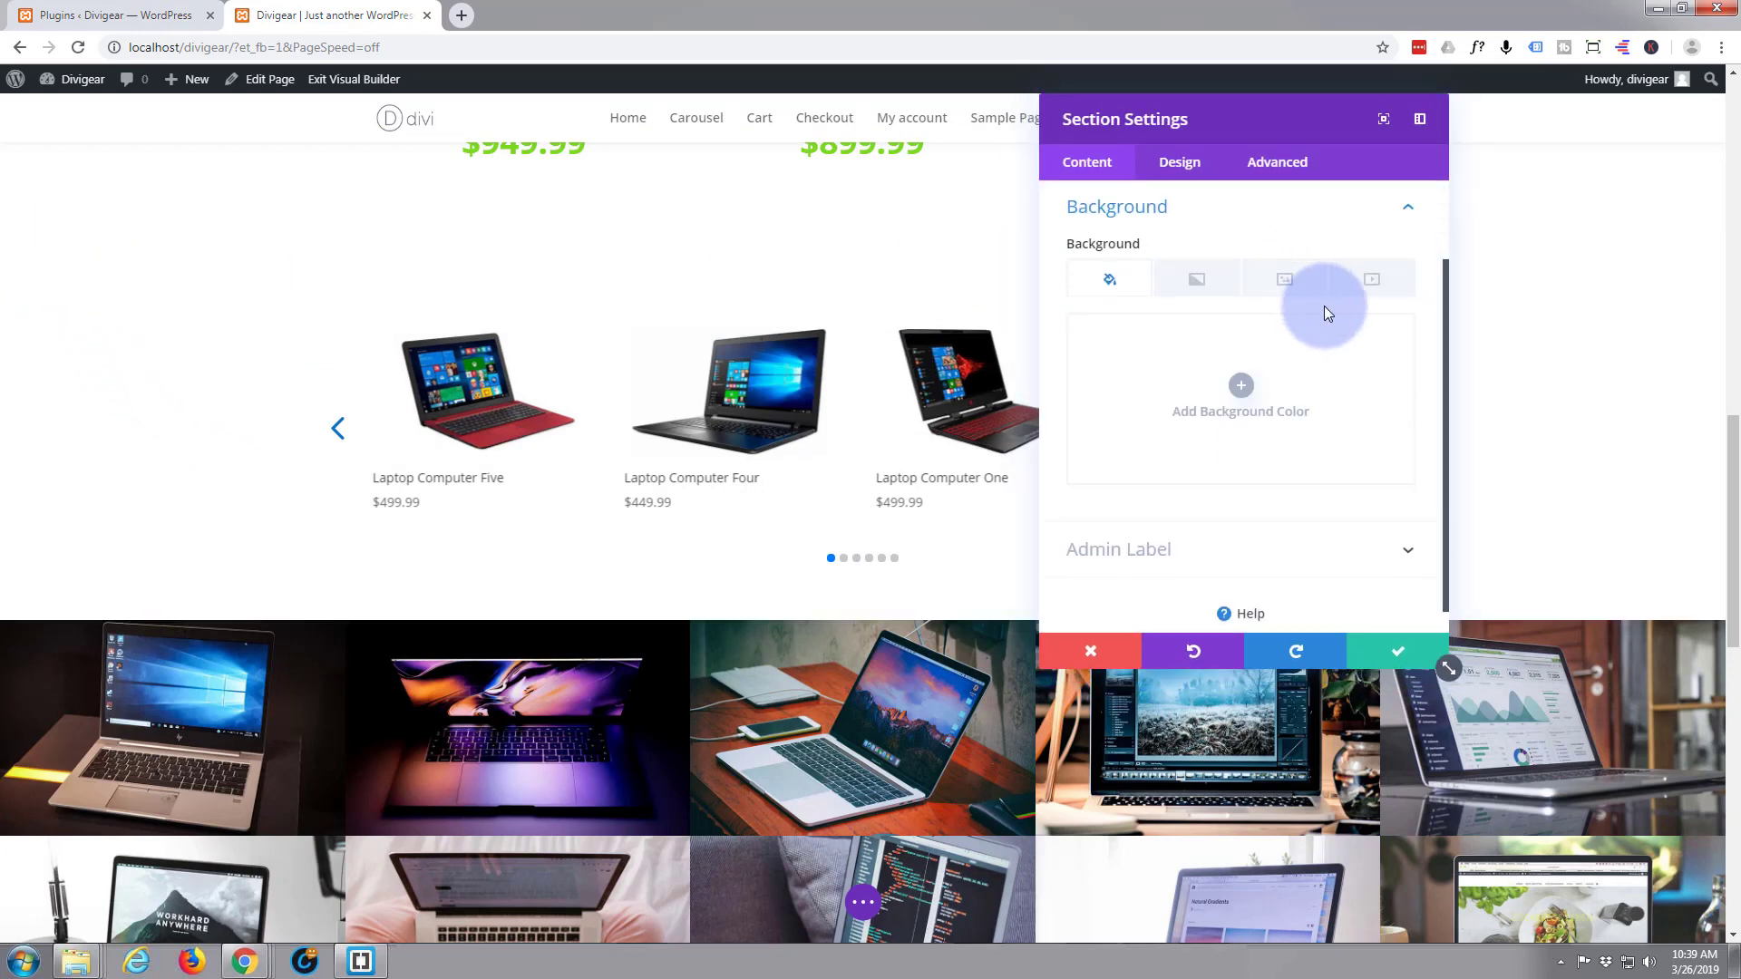
{"action": "left_click", "coordinate": [1241, 392]}
{"action": "left_click", "coordinate": [1331, 487]}
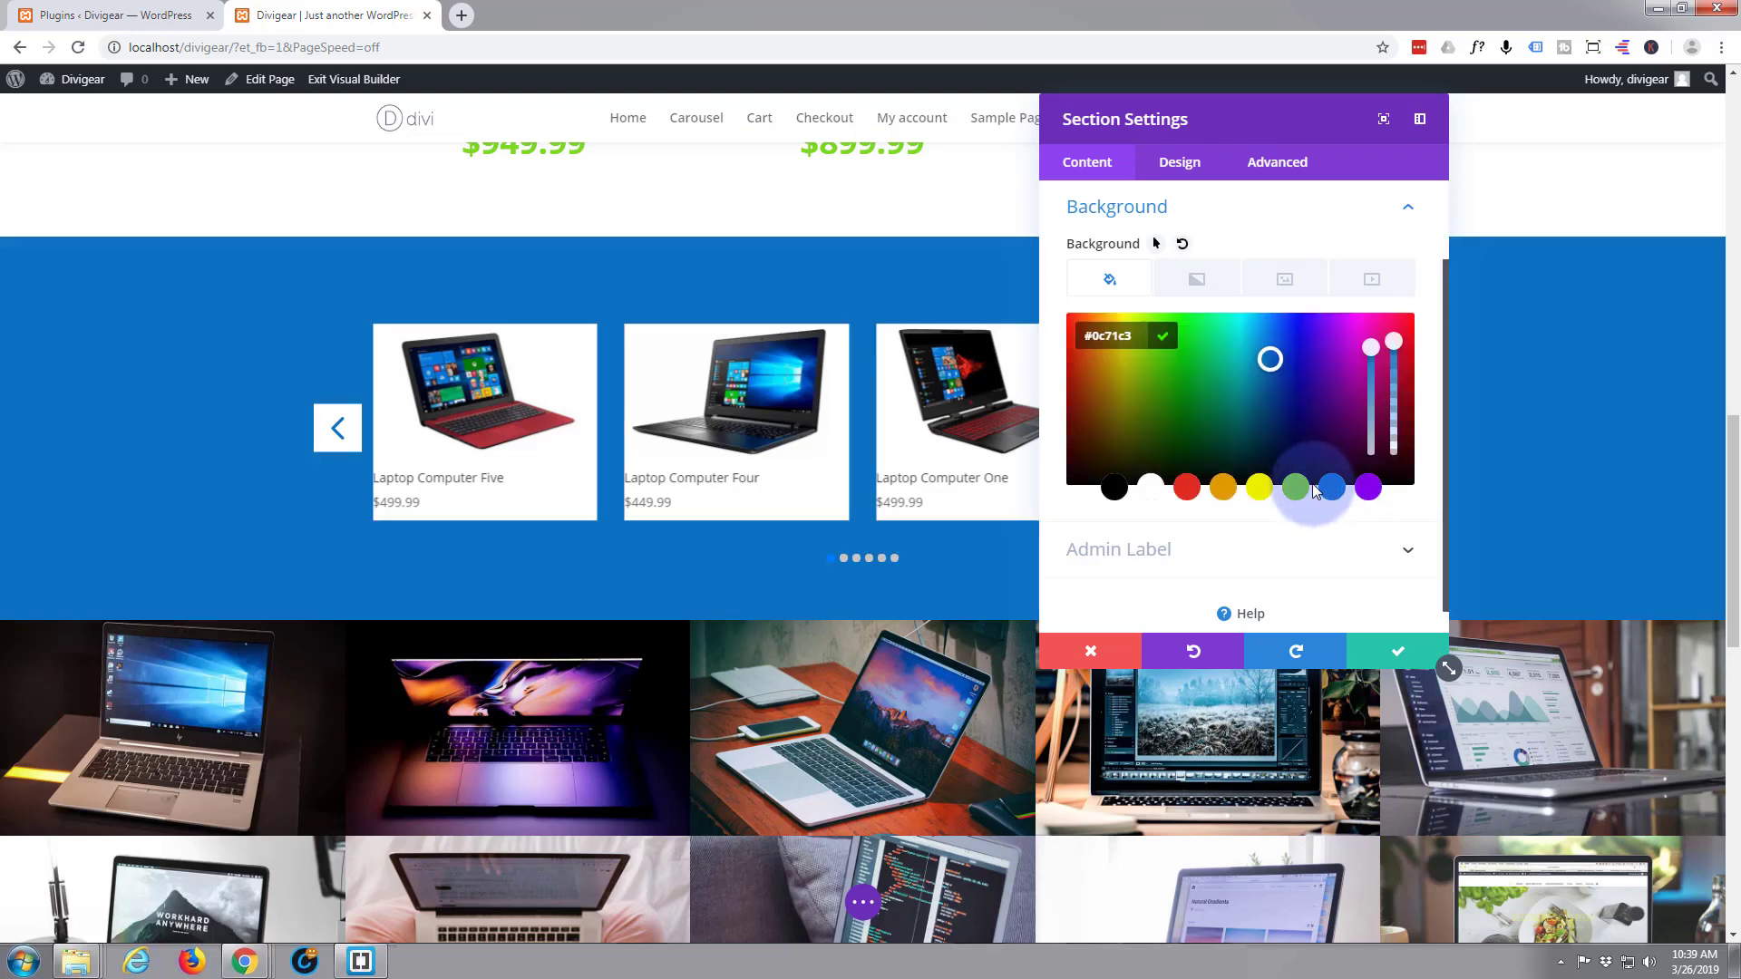
{"action": "left_click", "coordinate": [453, 505]}
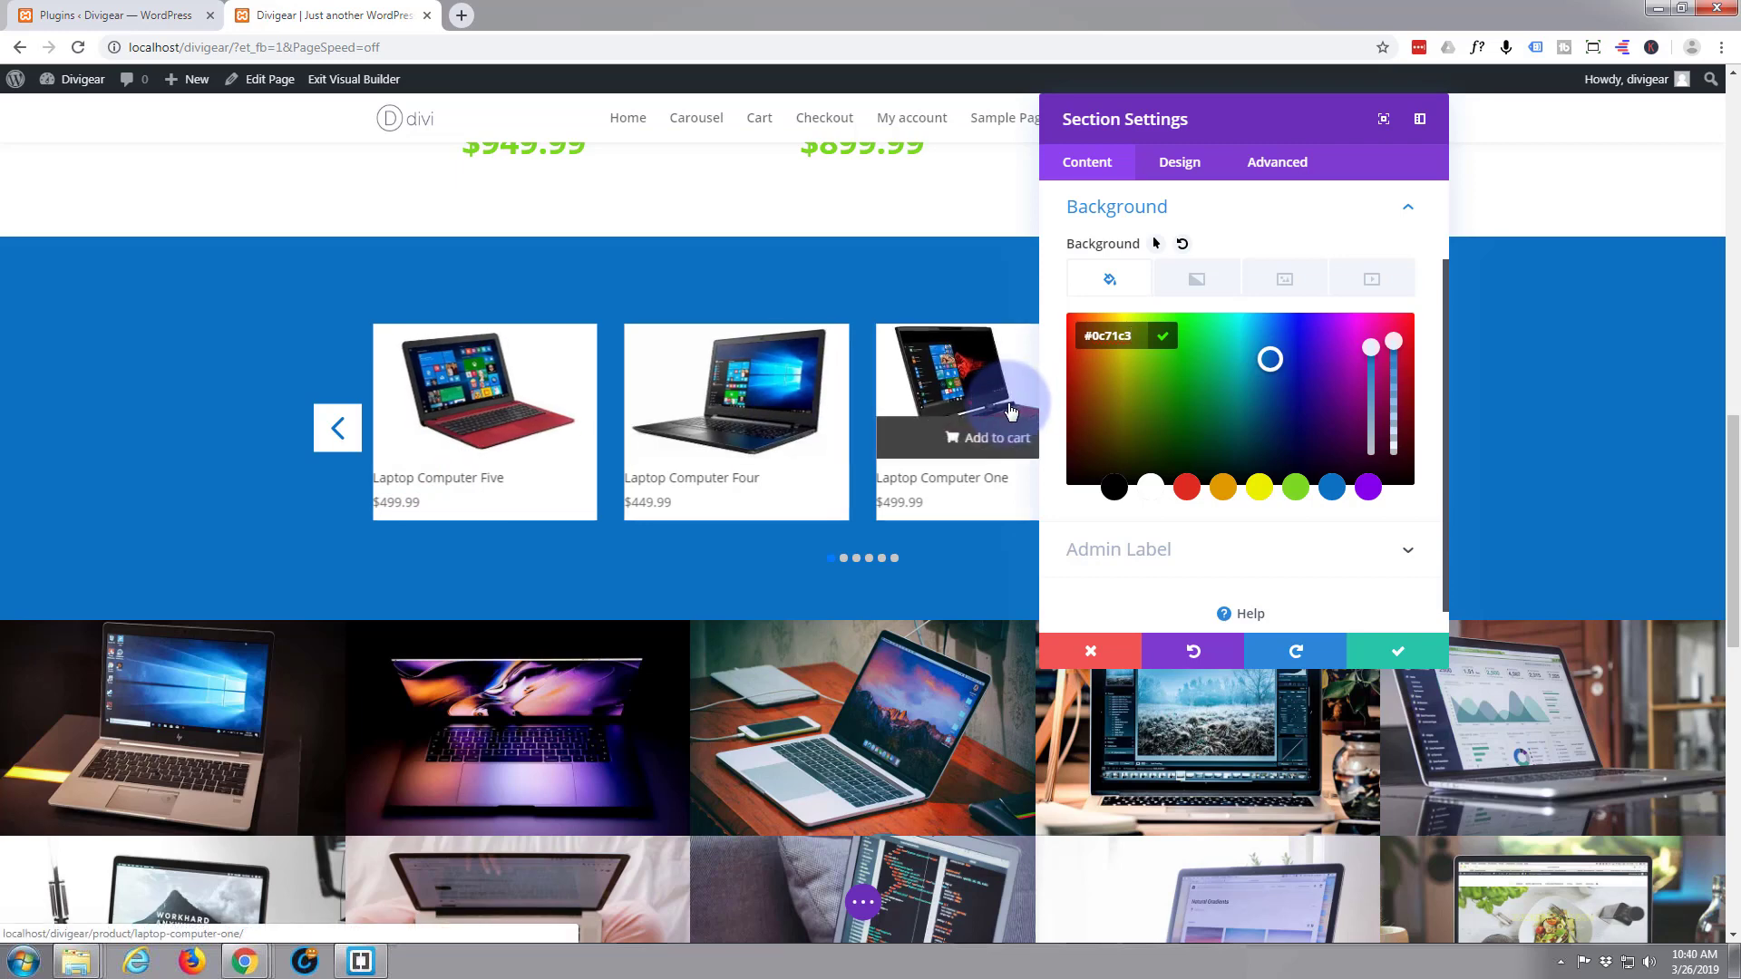
{"action": "left_click", "coordinate": [1397, 651]}
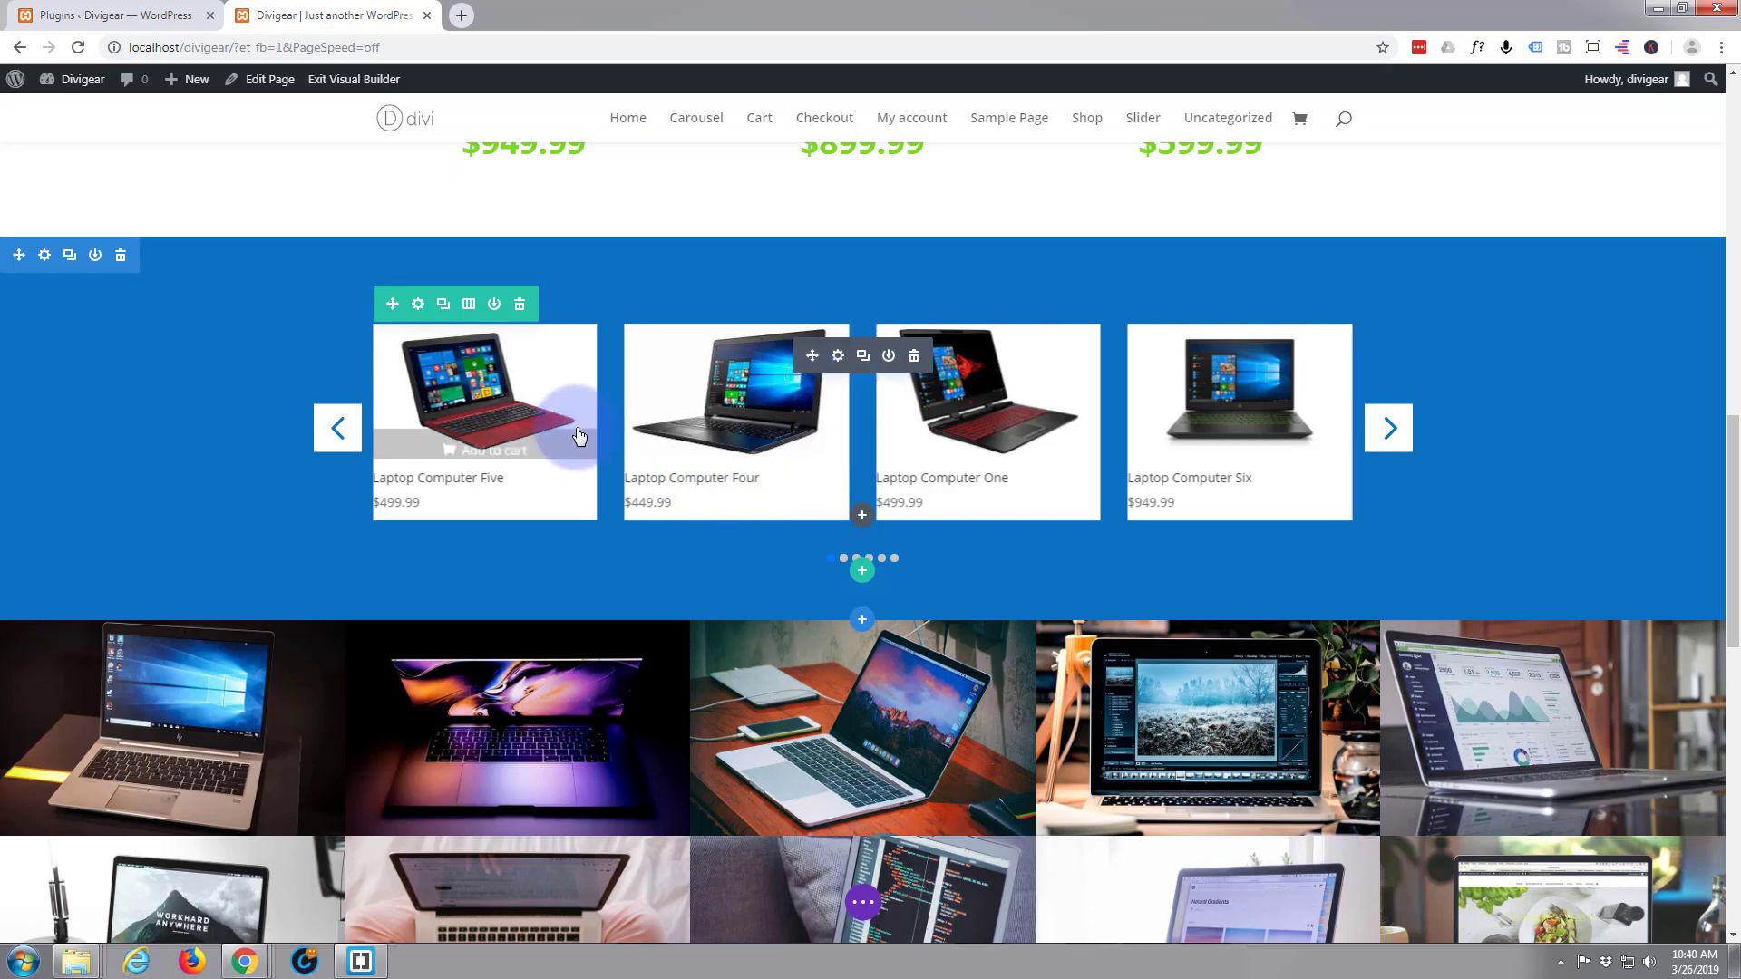
In the carousel's Design tab, turn on Title on top to place titles above images
{"action": "left_click", "coordinate": [840, 363]}
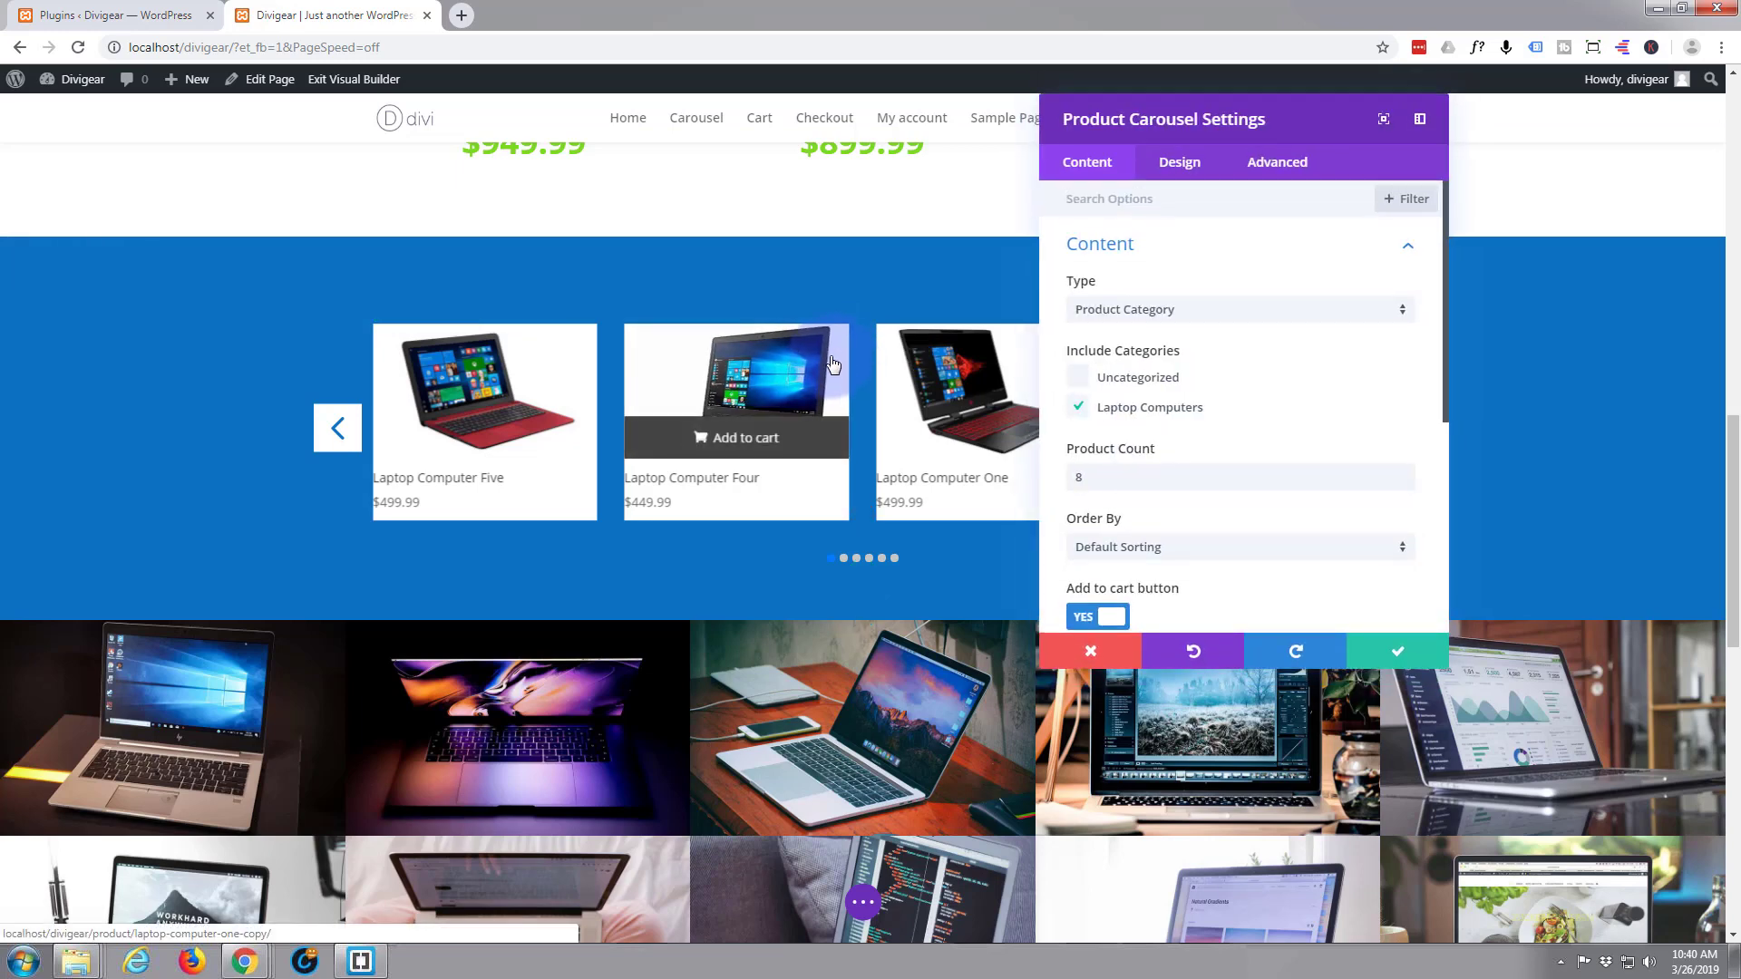
{"action": "scroll", "coordinate": [1278, 367], "scroll_direction": "down", "scroll_amount": 4}
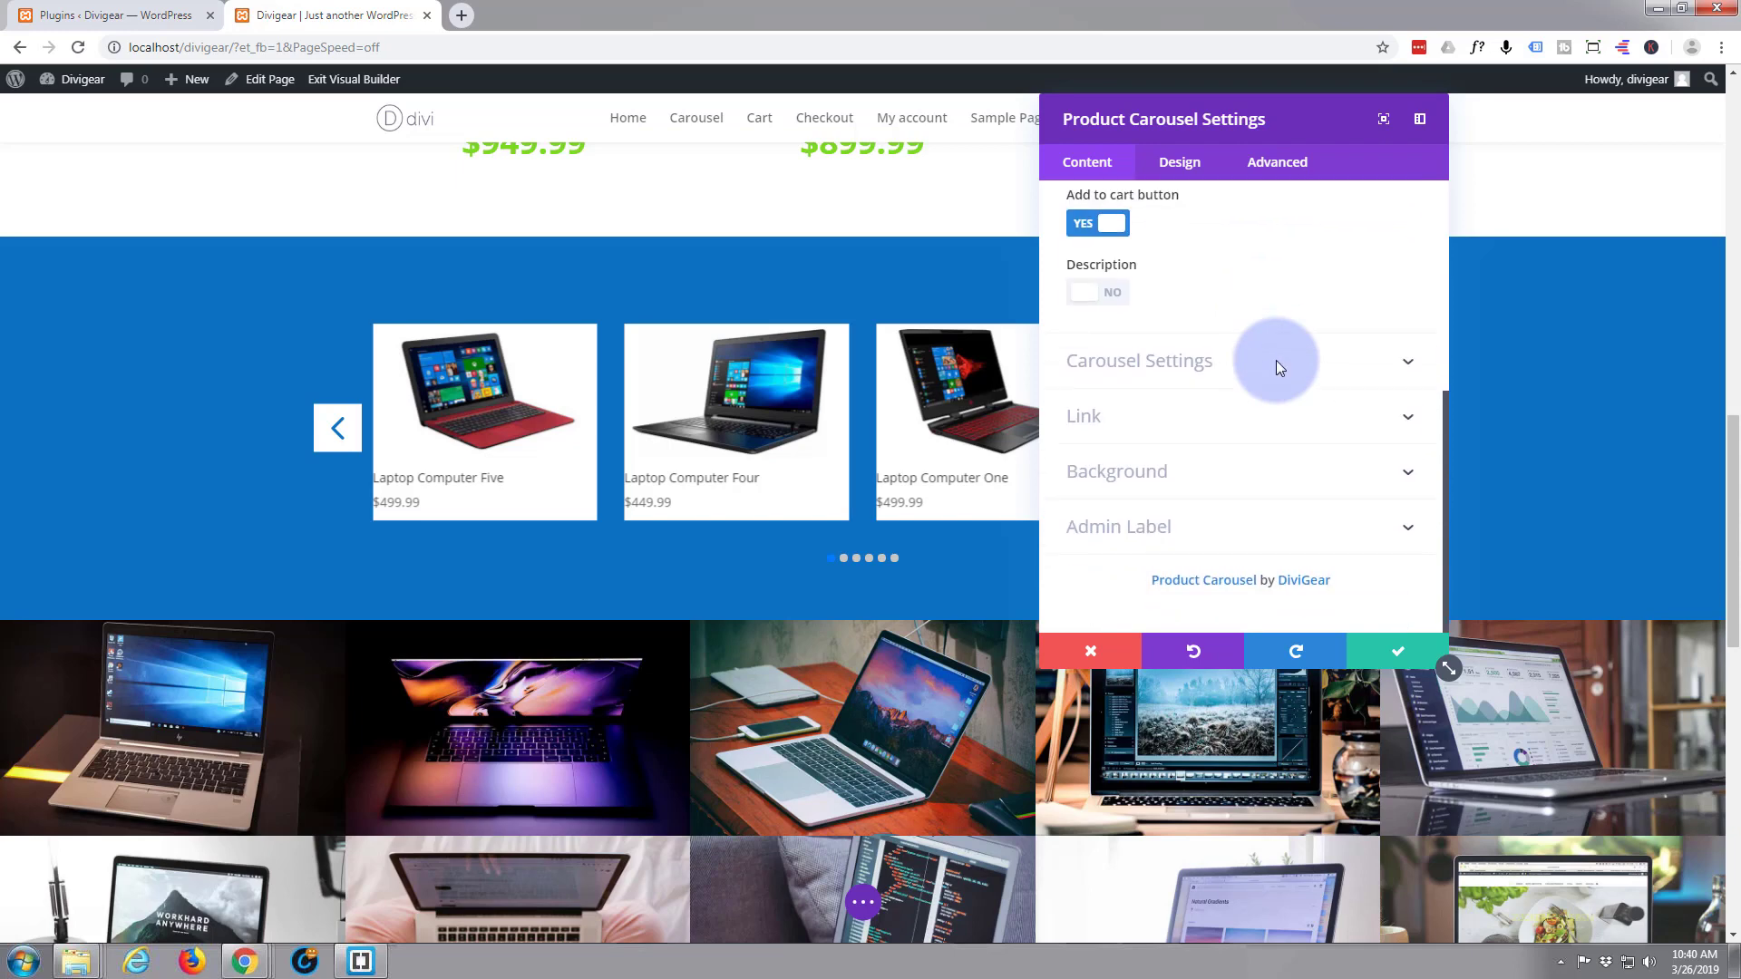
{"action": "scroll", "coordinate": [1278, 364], "scroll_direction": "up", "scroll_amount": 5}
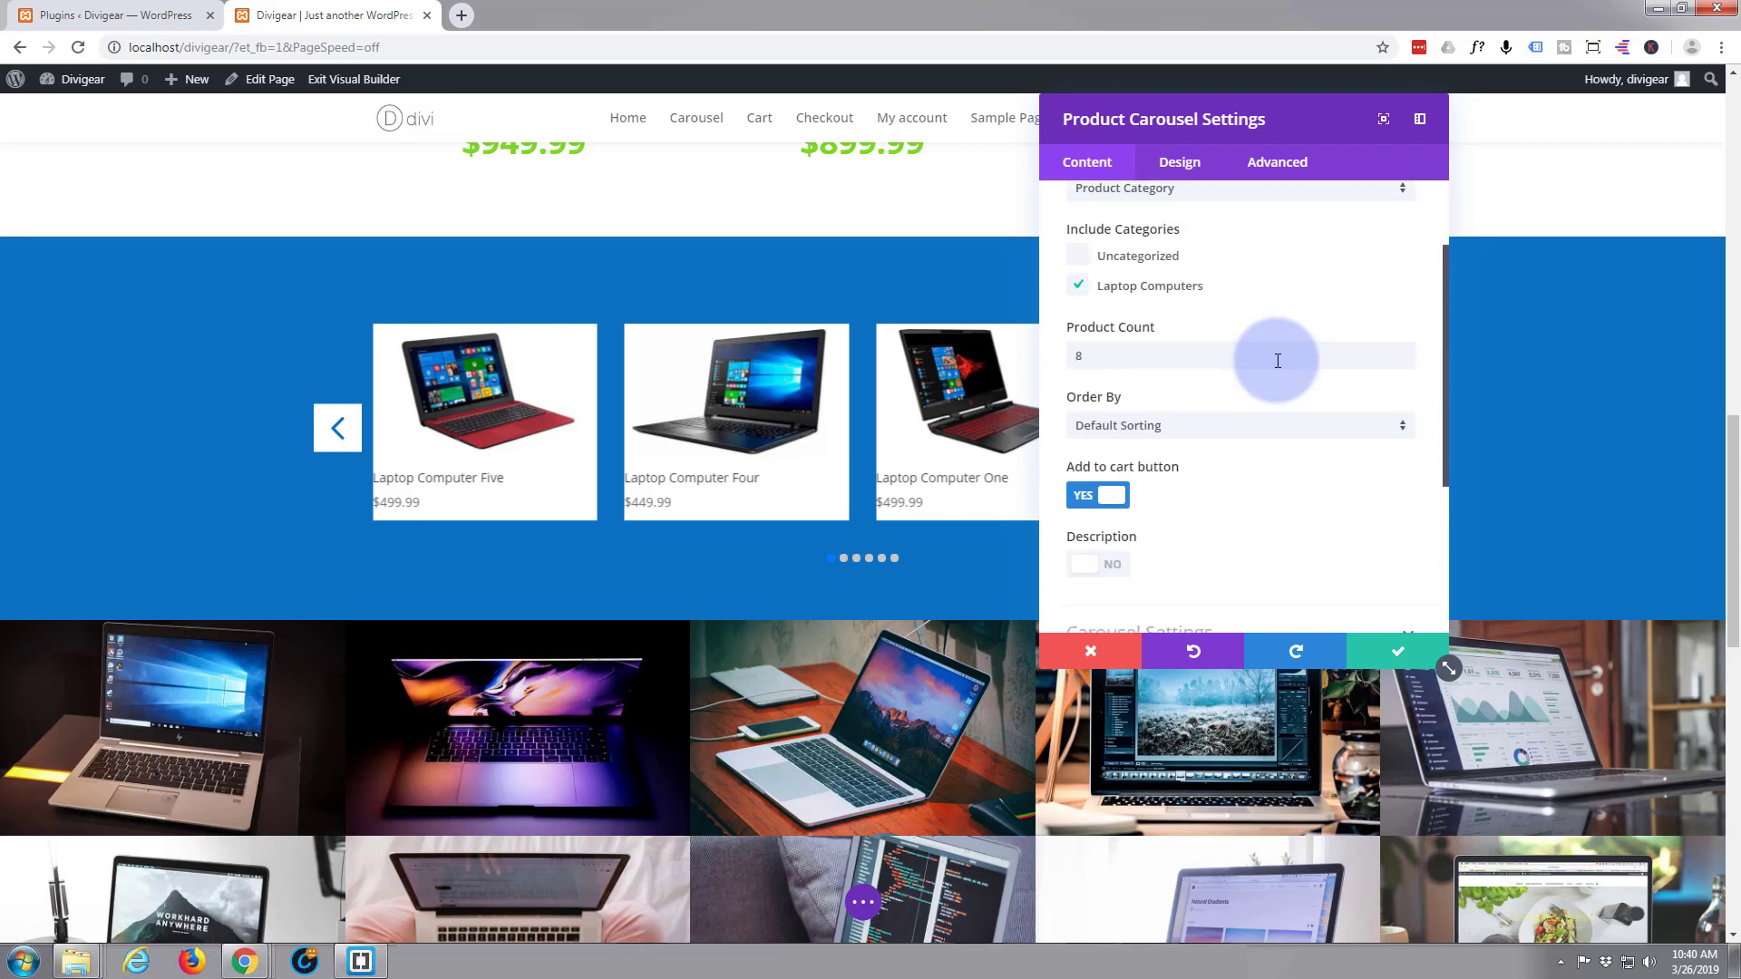
{"action": "left_click", "coordinate": [1182, 165]}
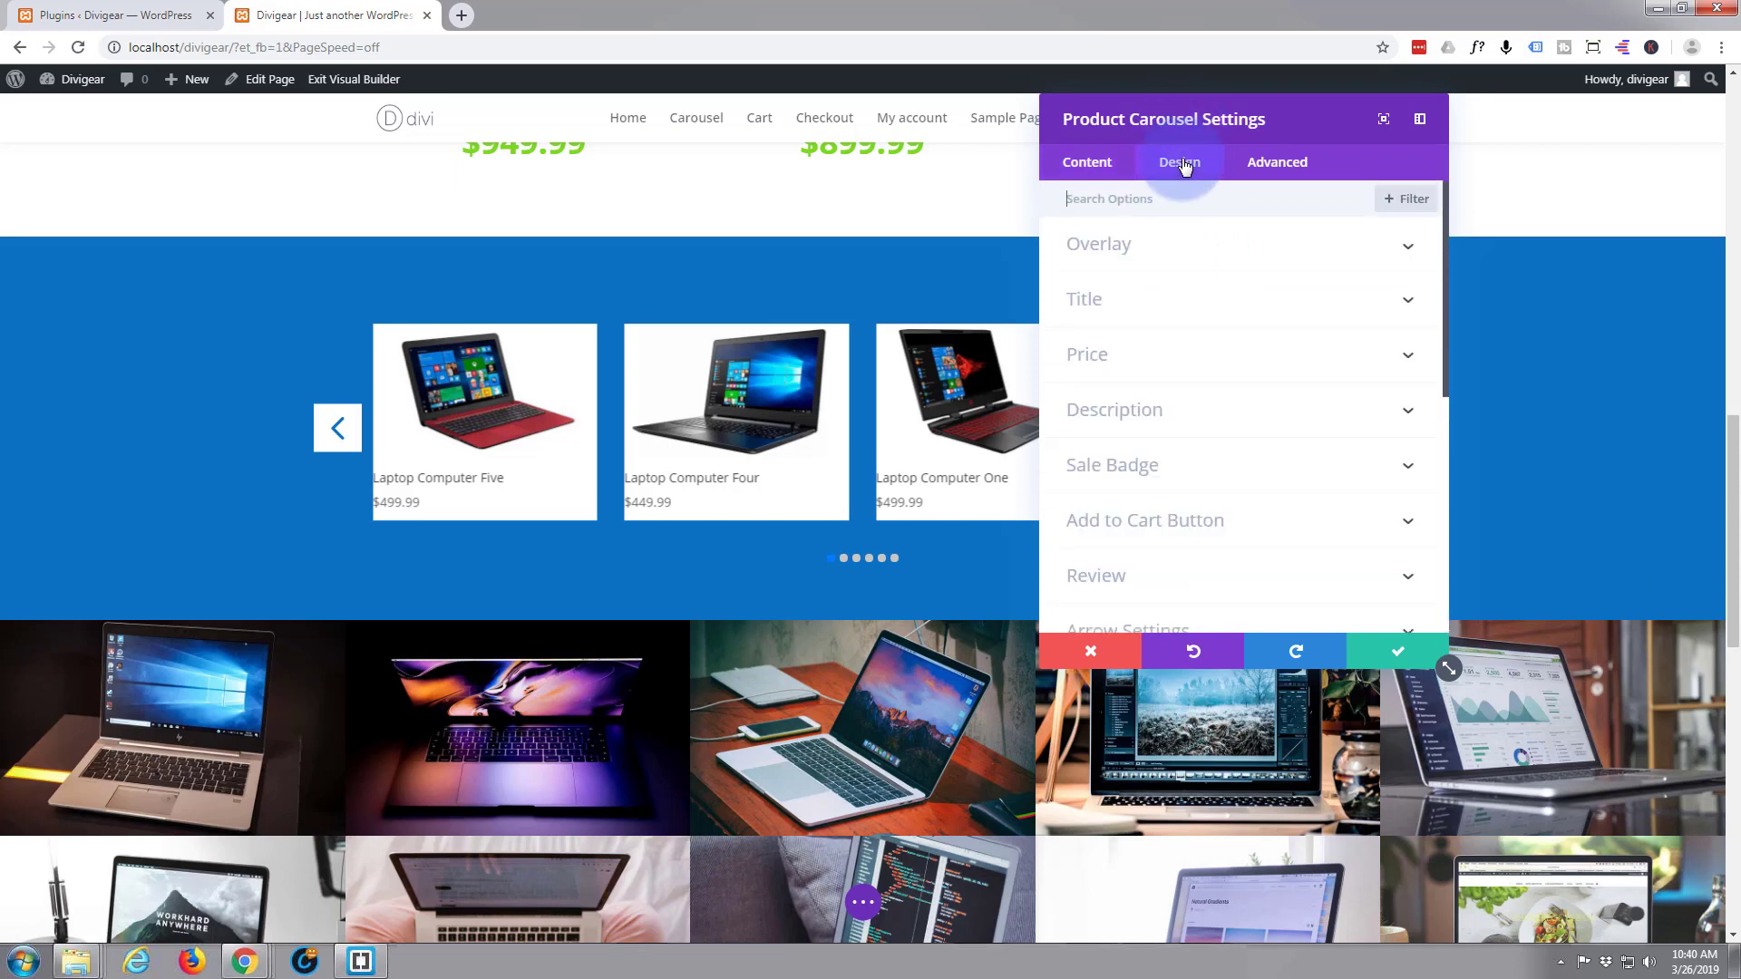
{"action": "left_click", "coordinate": [1191, 305]}
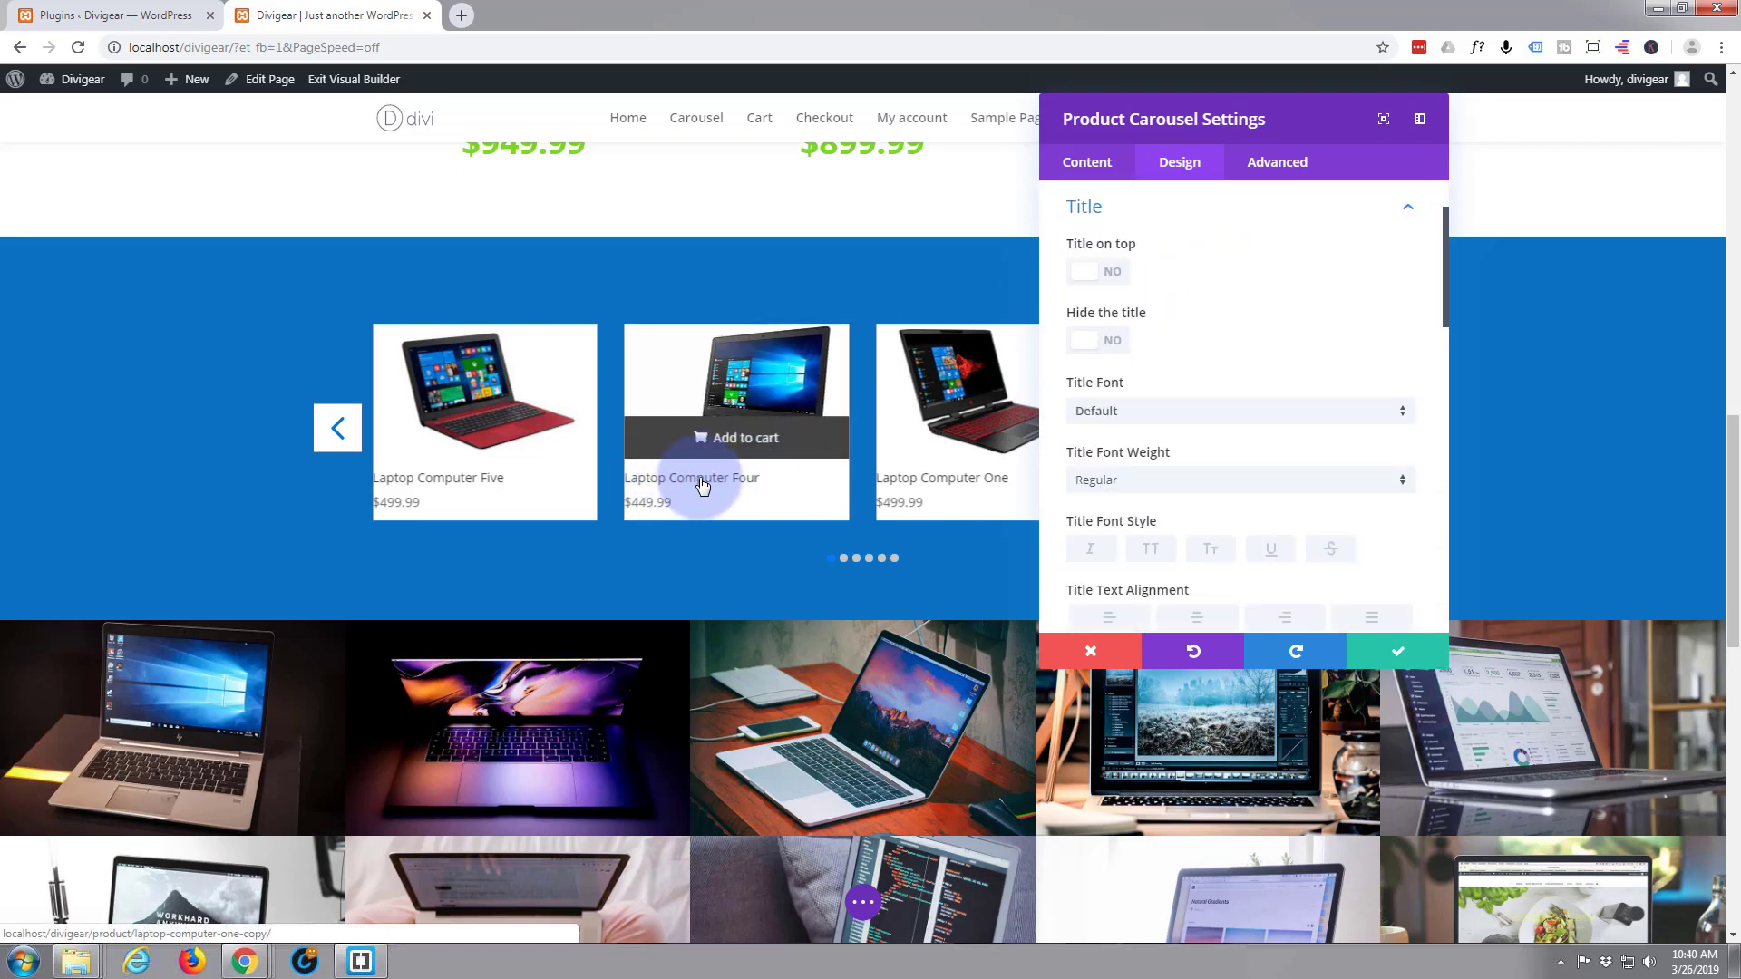
{"action": "left_click", "coordinate": [1120, 282]}
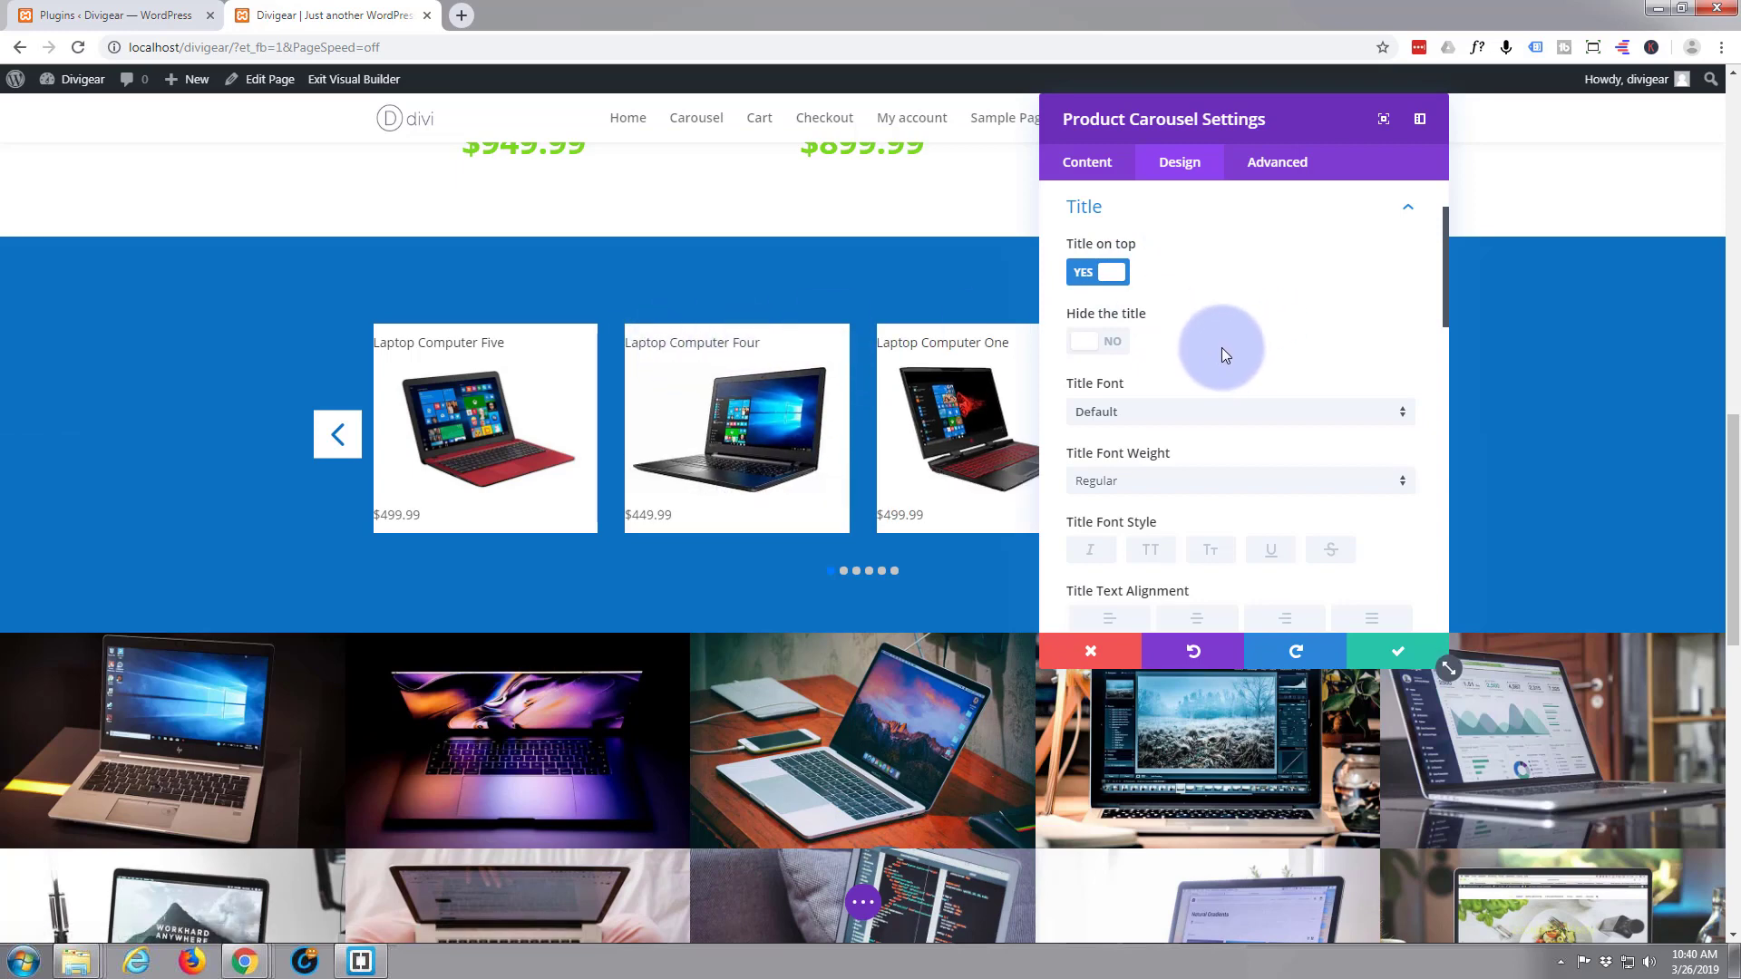
Make the product titles bold, uppercase, blue, centred and 17px
{"action": "scroll", "coordinate": [1206, 353], "scroll_direction": "down", "scroll_amount": 1}
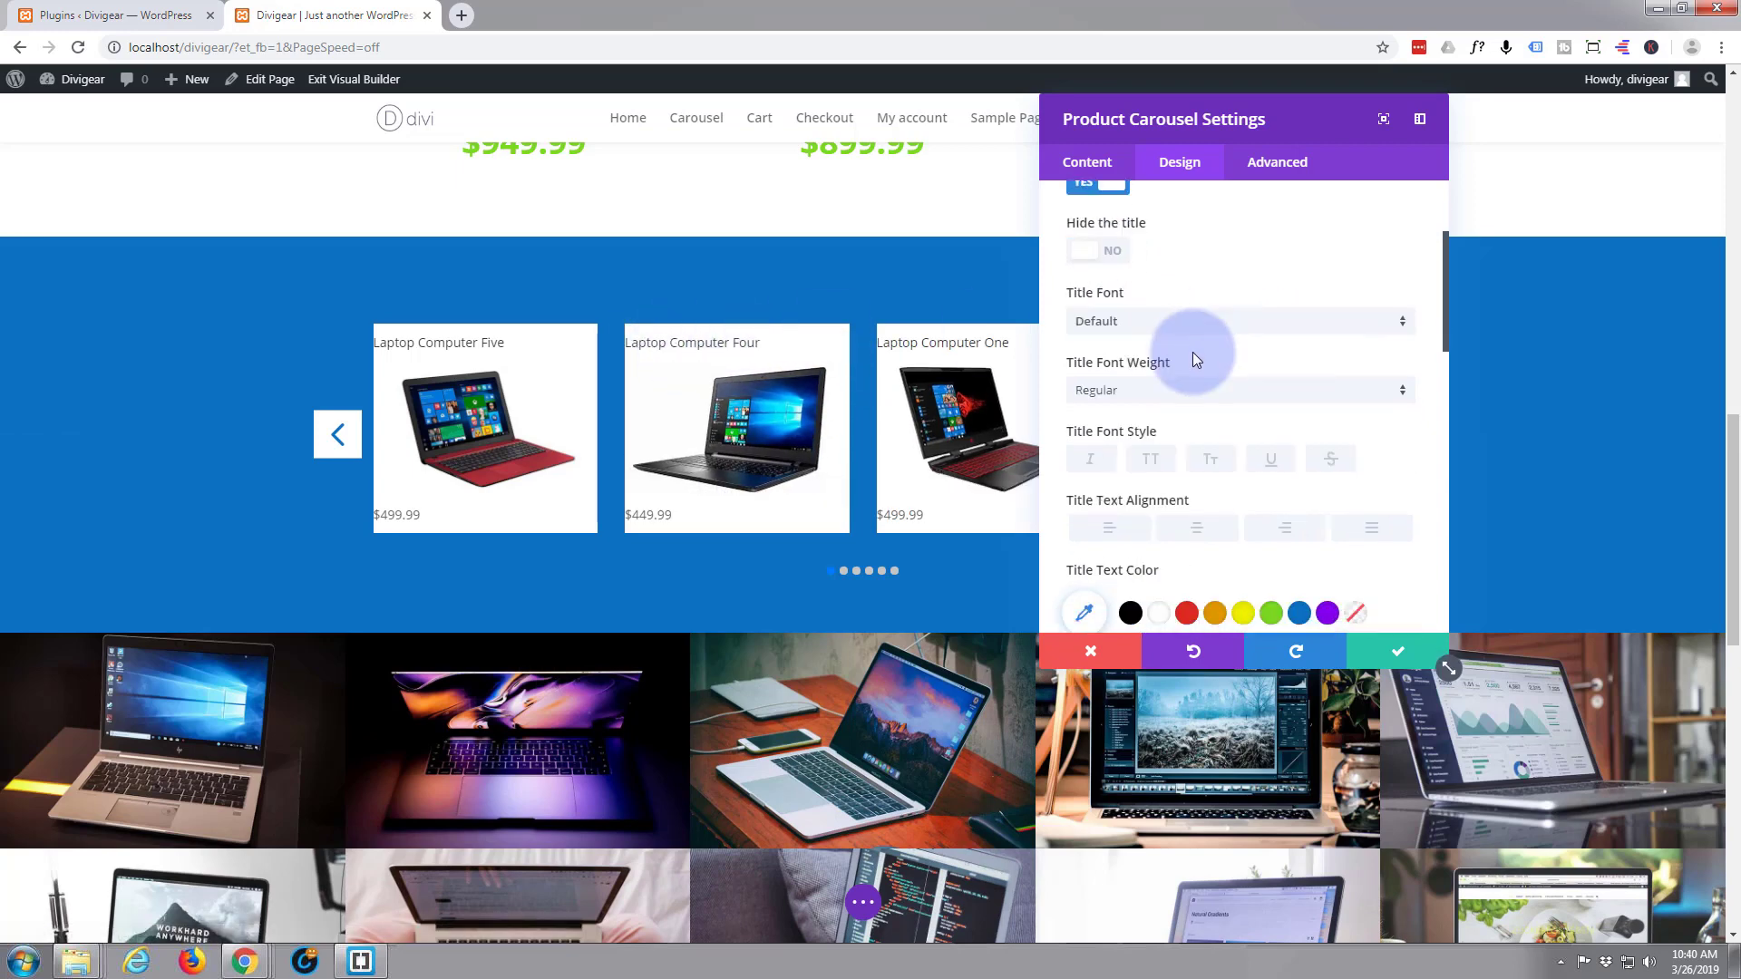
{"action": "left_click", "coordinate": [1403, 396]}
{"action": "left_click", "coordinate": [1184, 500]}
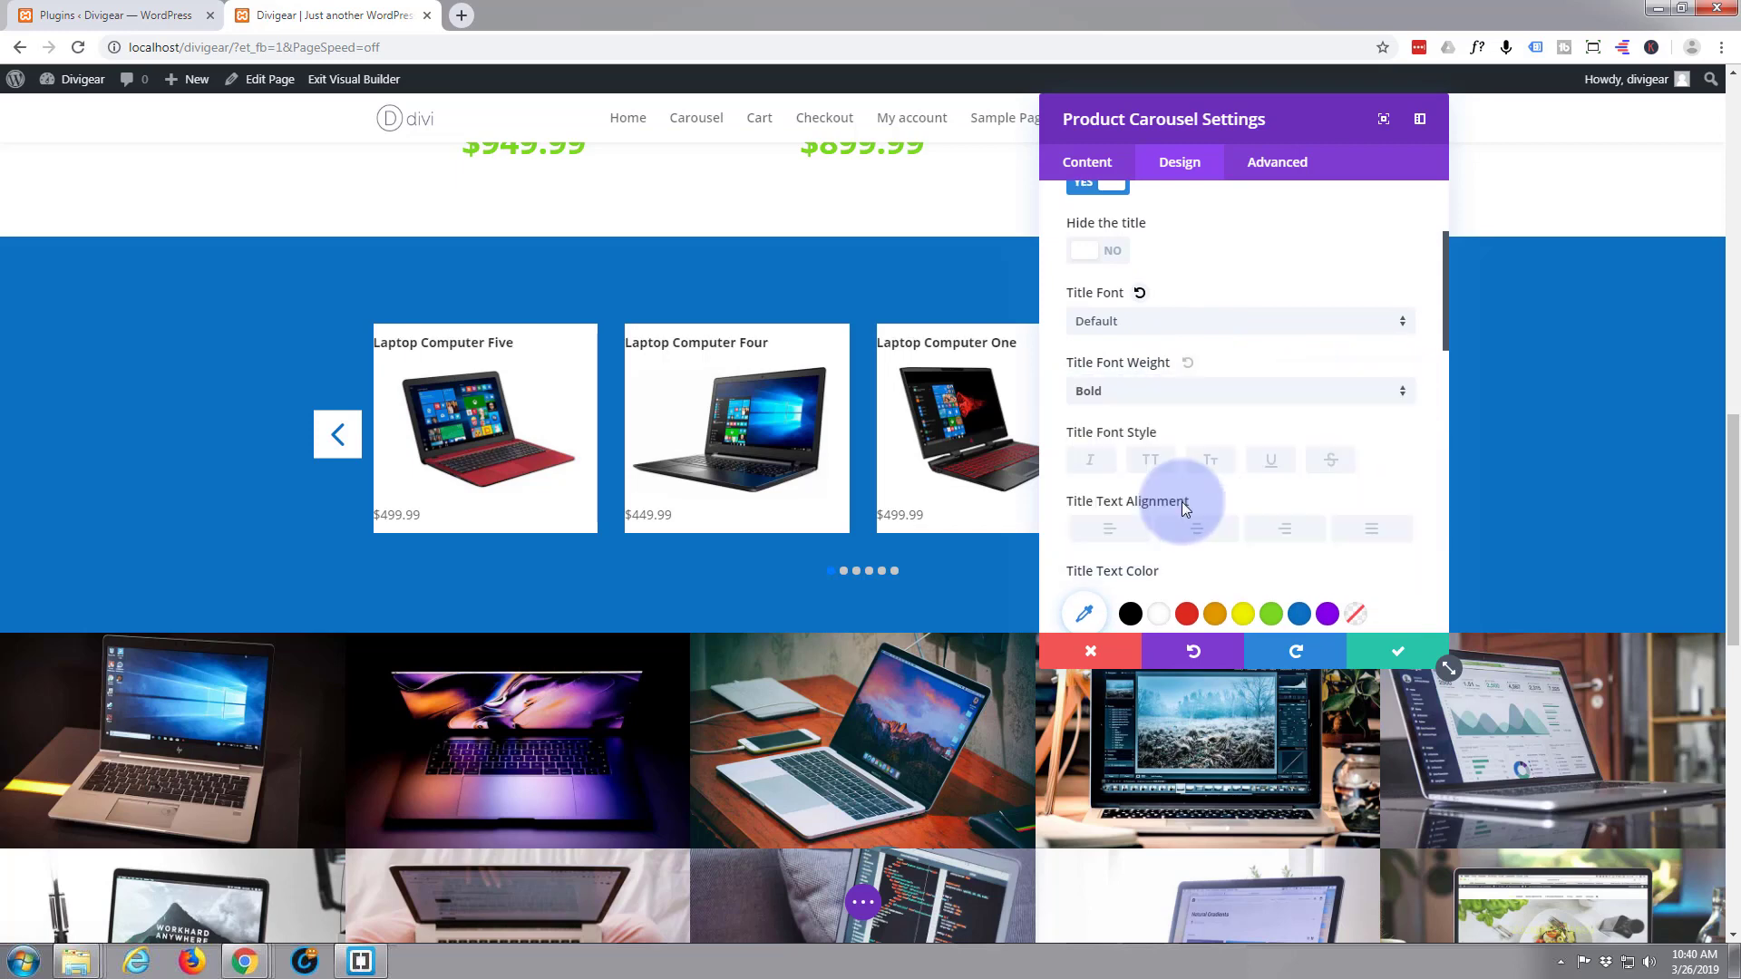
{"action": "scroll", "coordinate": [1206, 471], "scroll_direction": "down", "scroll_amount": 1}
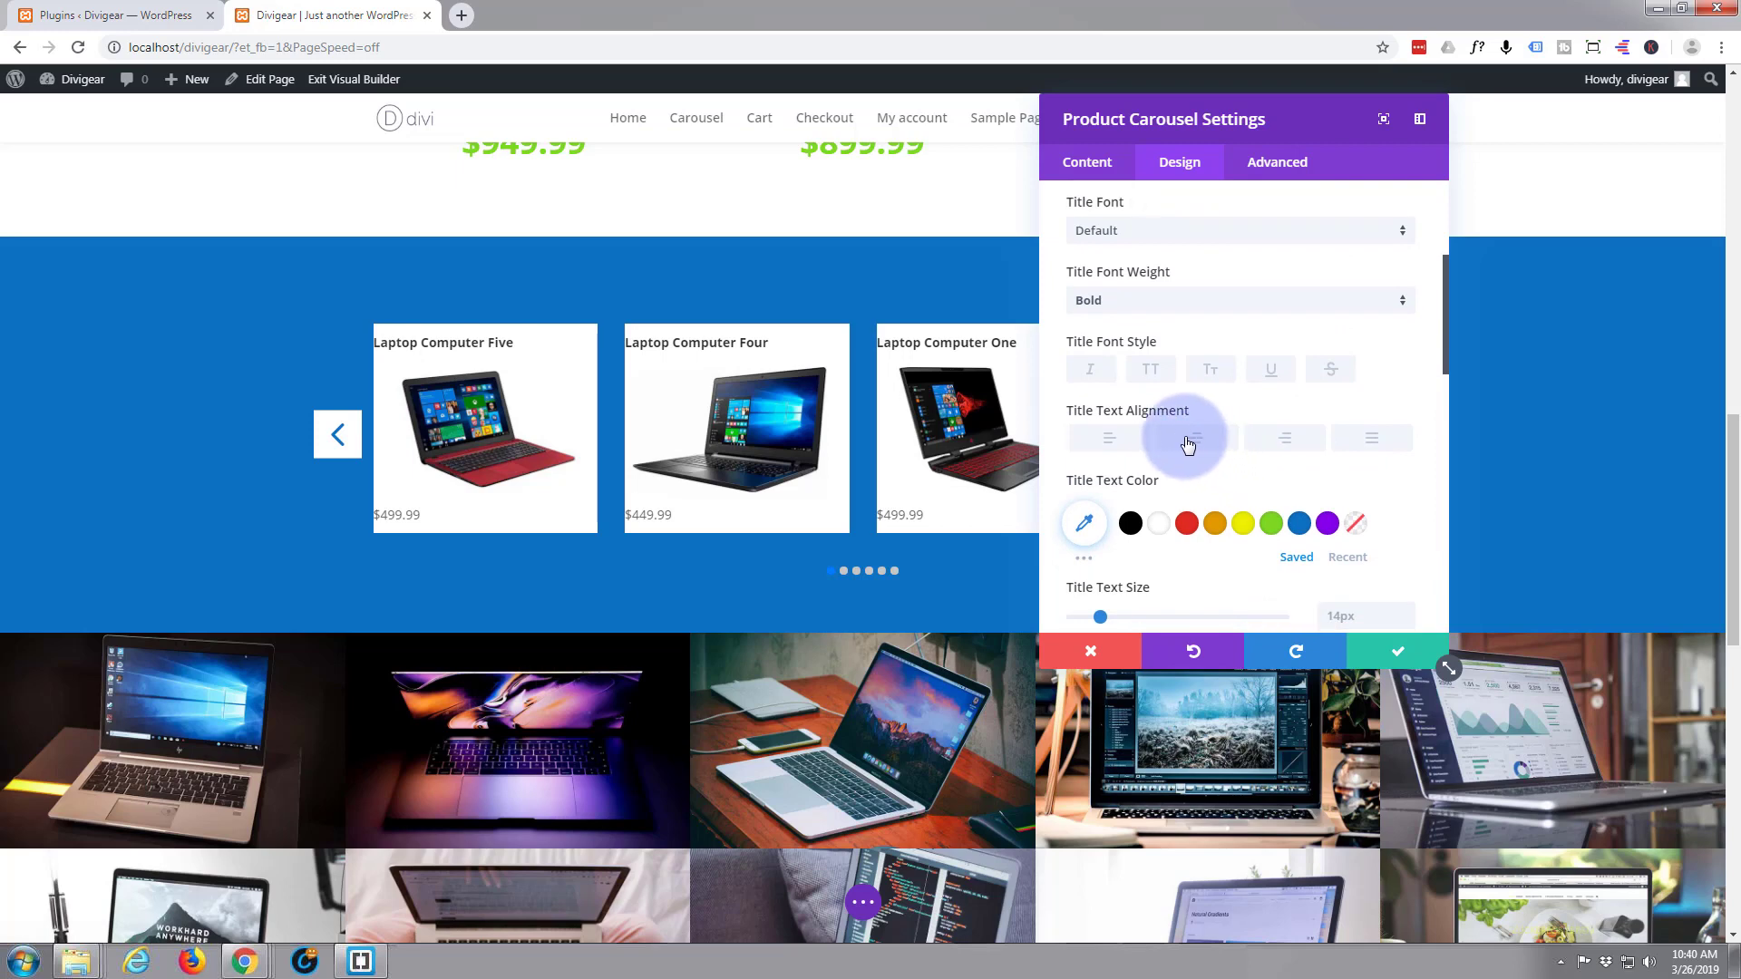
{"action": "left_click", "coordinate": [1149, 372]}
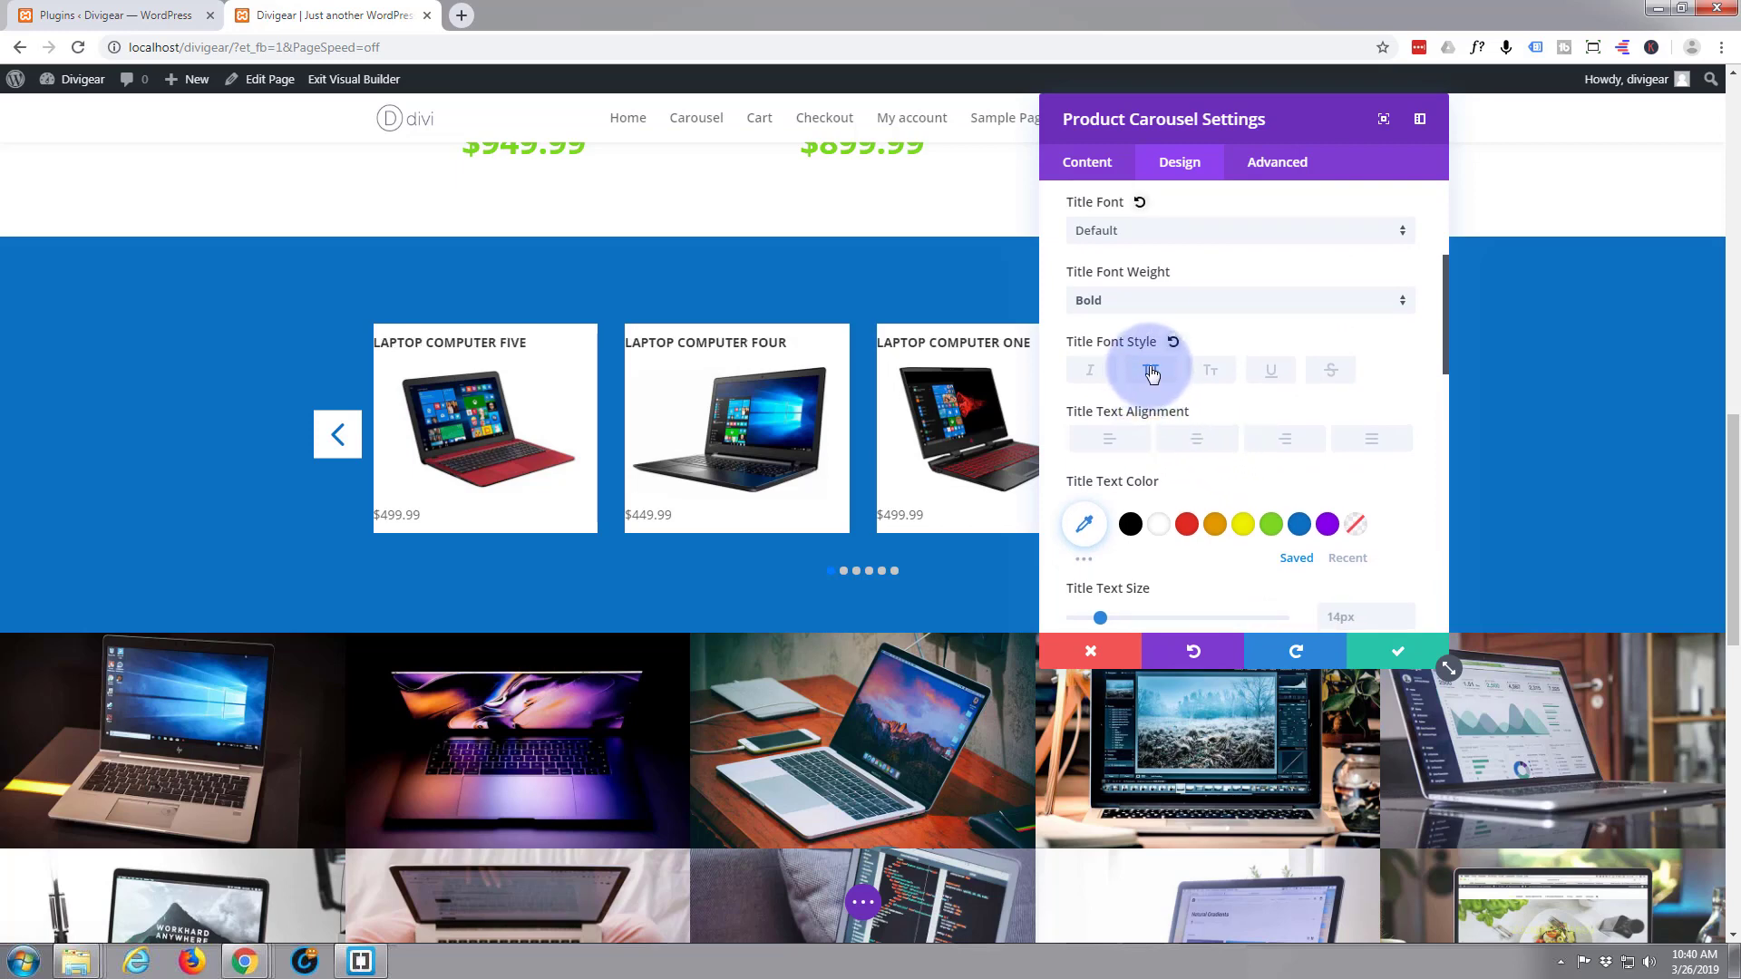
{"action": "left_click", "coordinate": [1302, 527]}
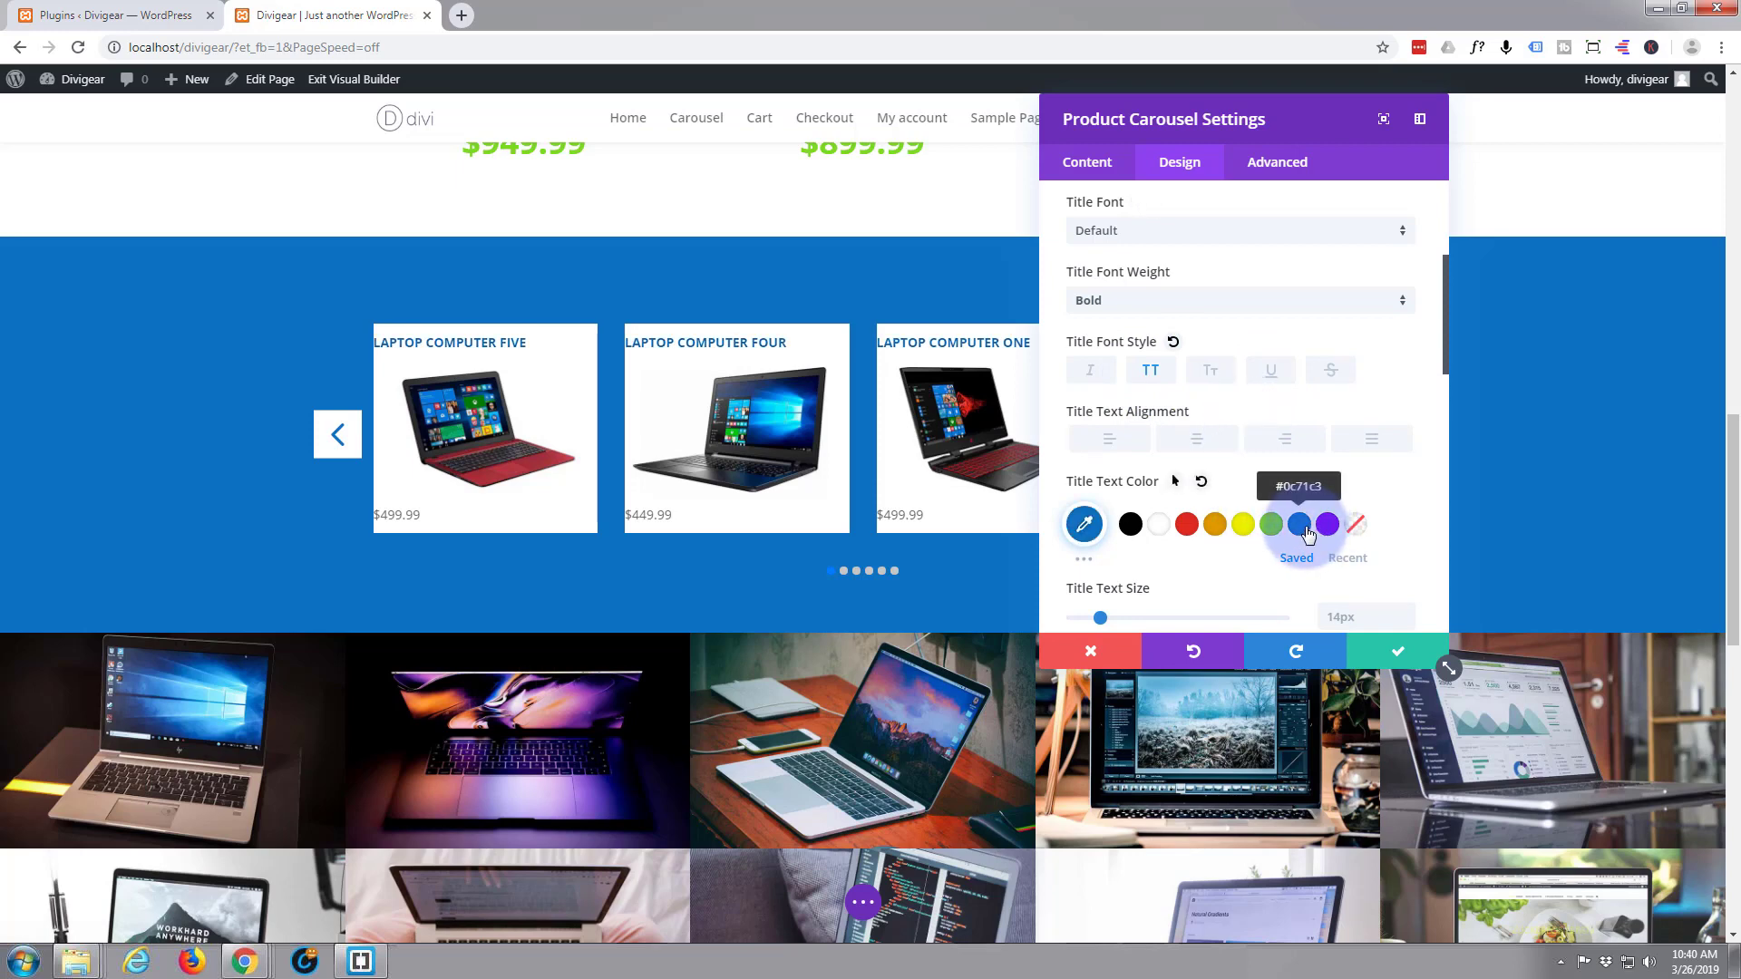
{"action": "left_click", "coordinate": [1197, 441]}
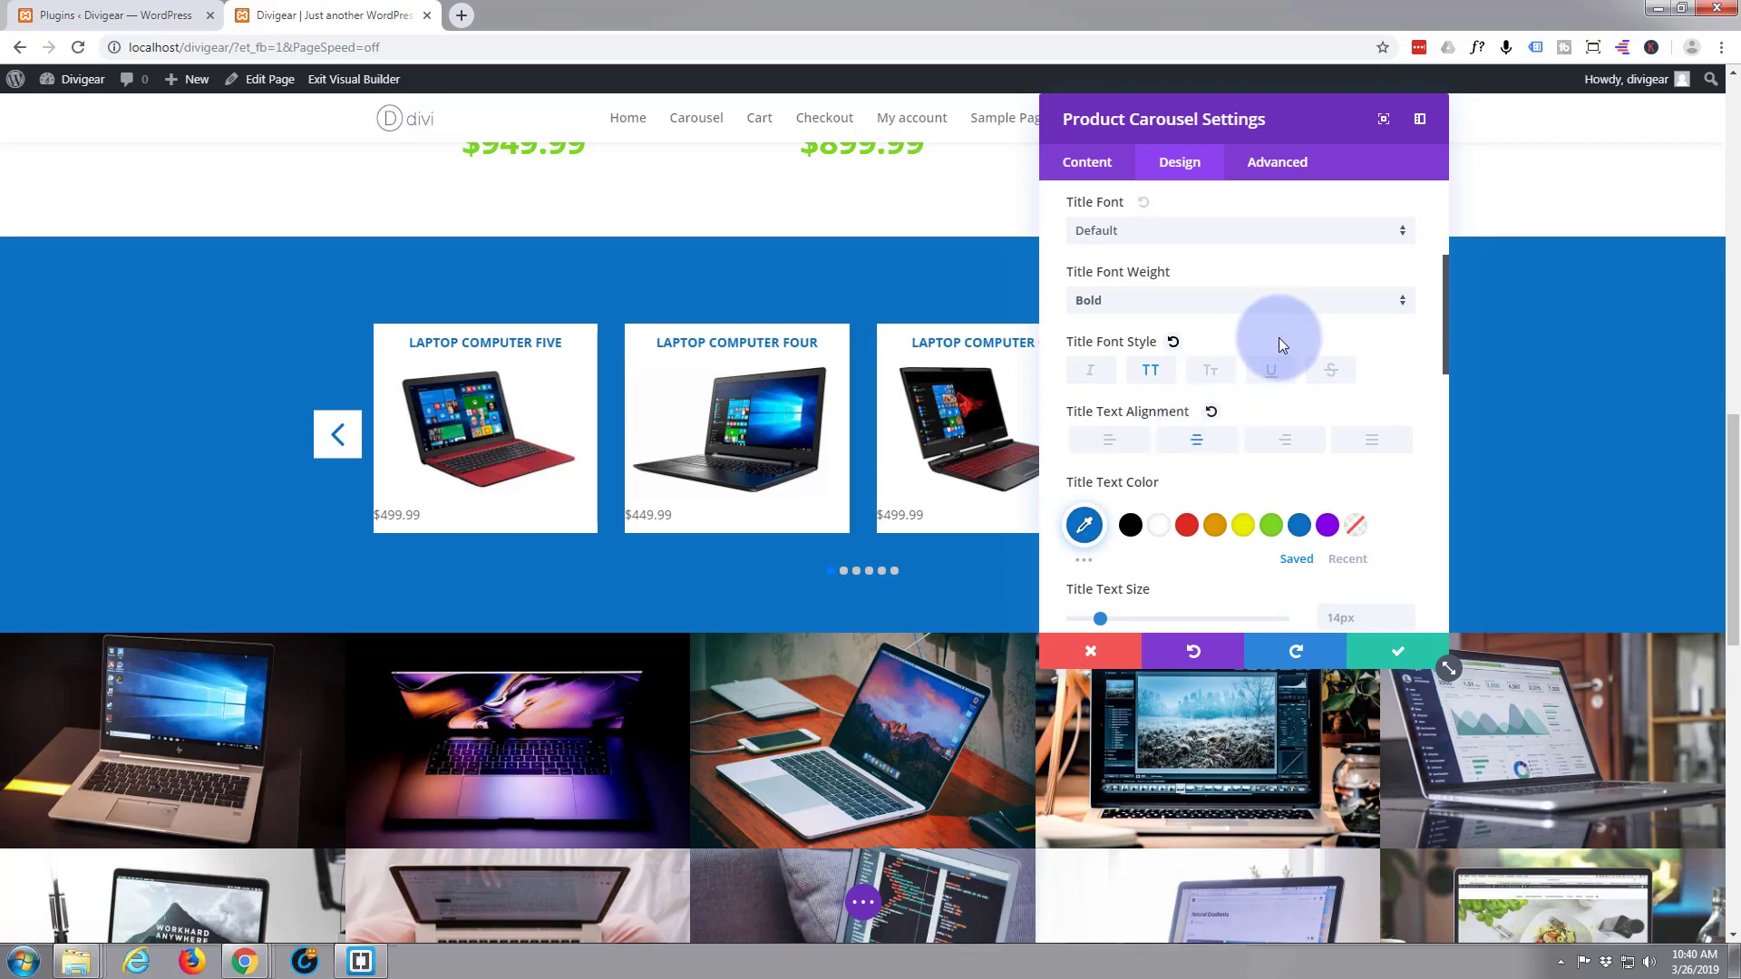
{"action": "scroll", "coordinate": [1273, 328], "scroll_direction": "down", "scroll_amount": 2}
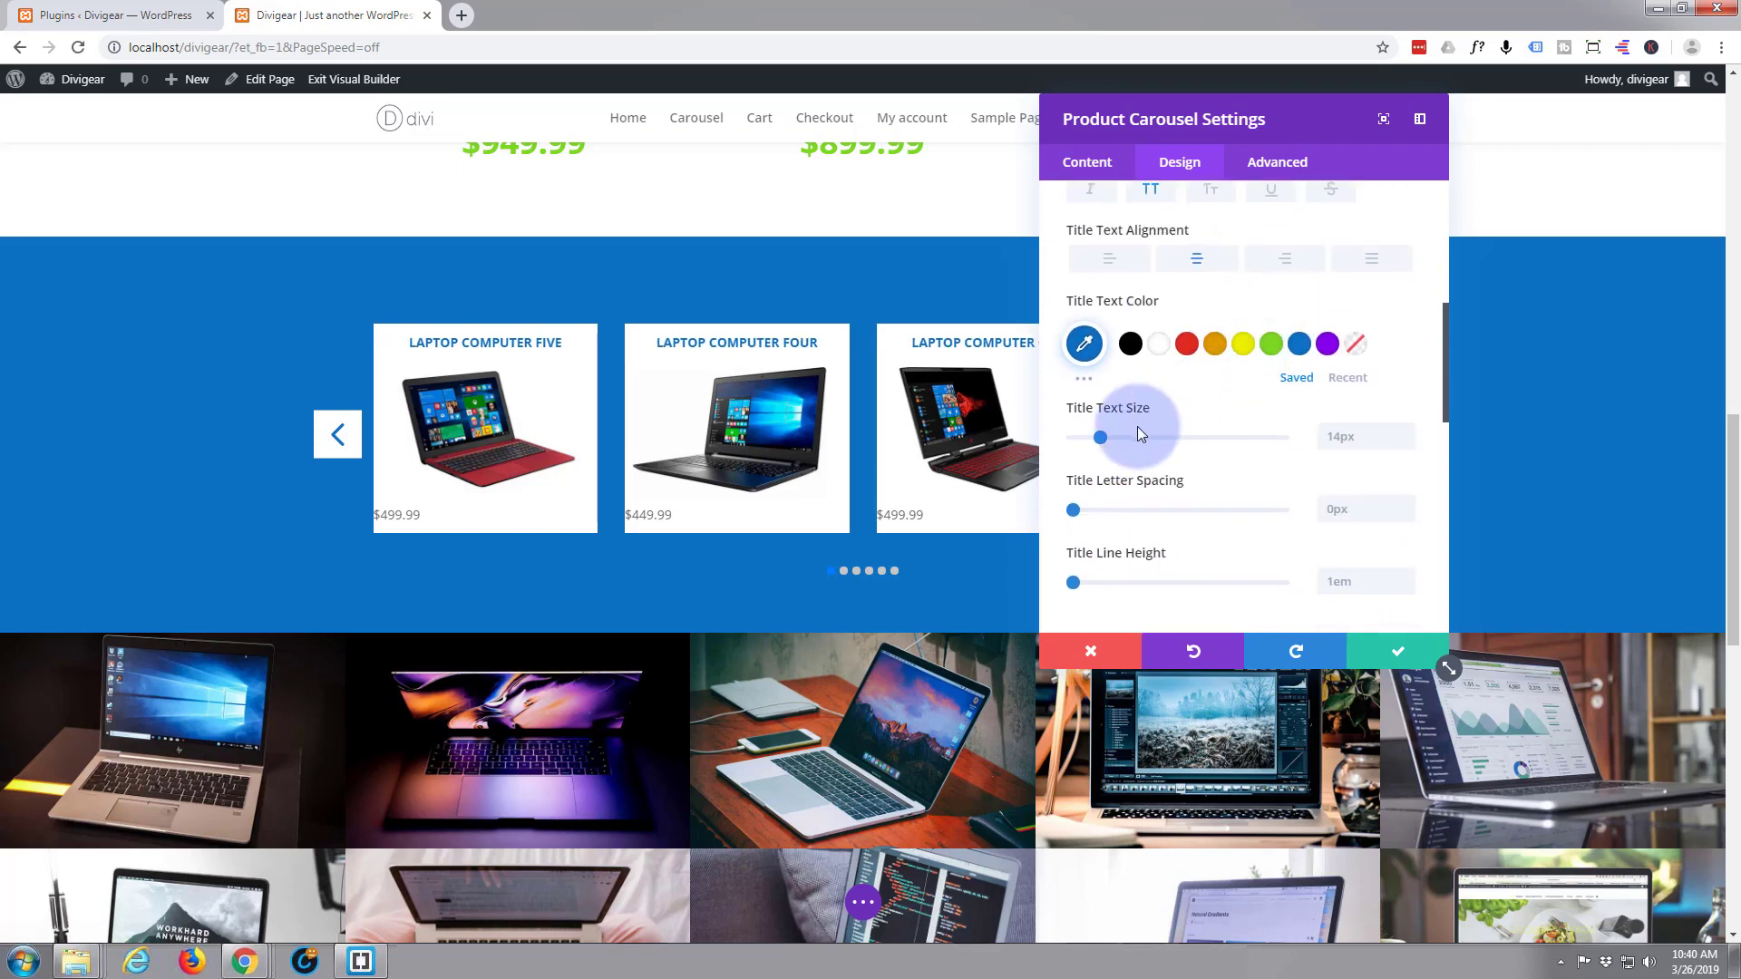
{"action": "left_click_drag", "start_coordinate": [1106, 438], "coordinate": [1111, 439]}
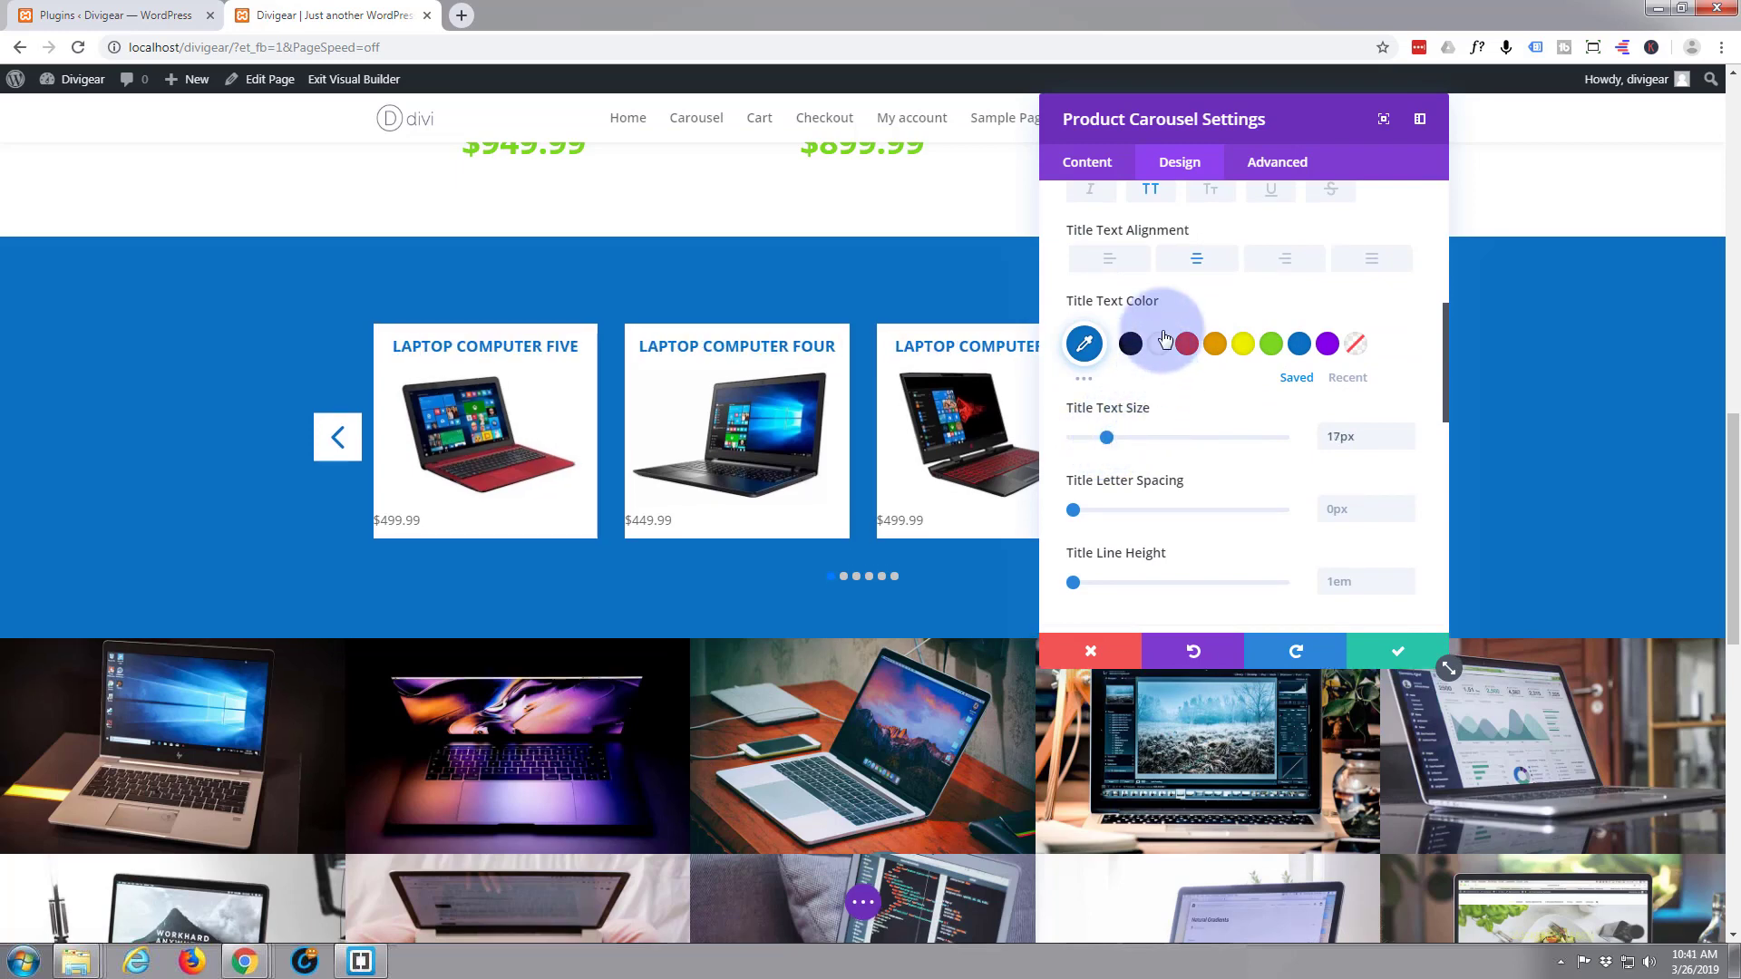
{"action": "scroll", "coordinate": [1167, 276], "scroll_direction": "down", "scroll_amount": 2}
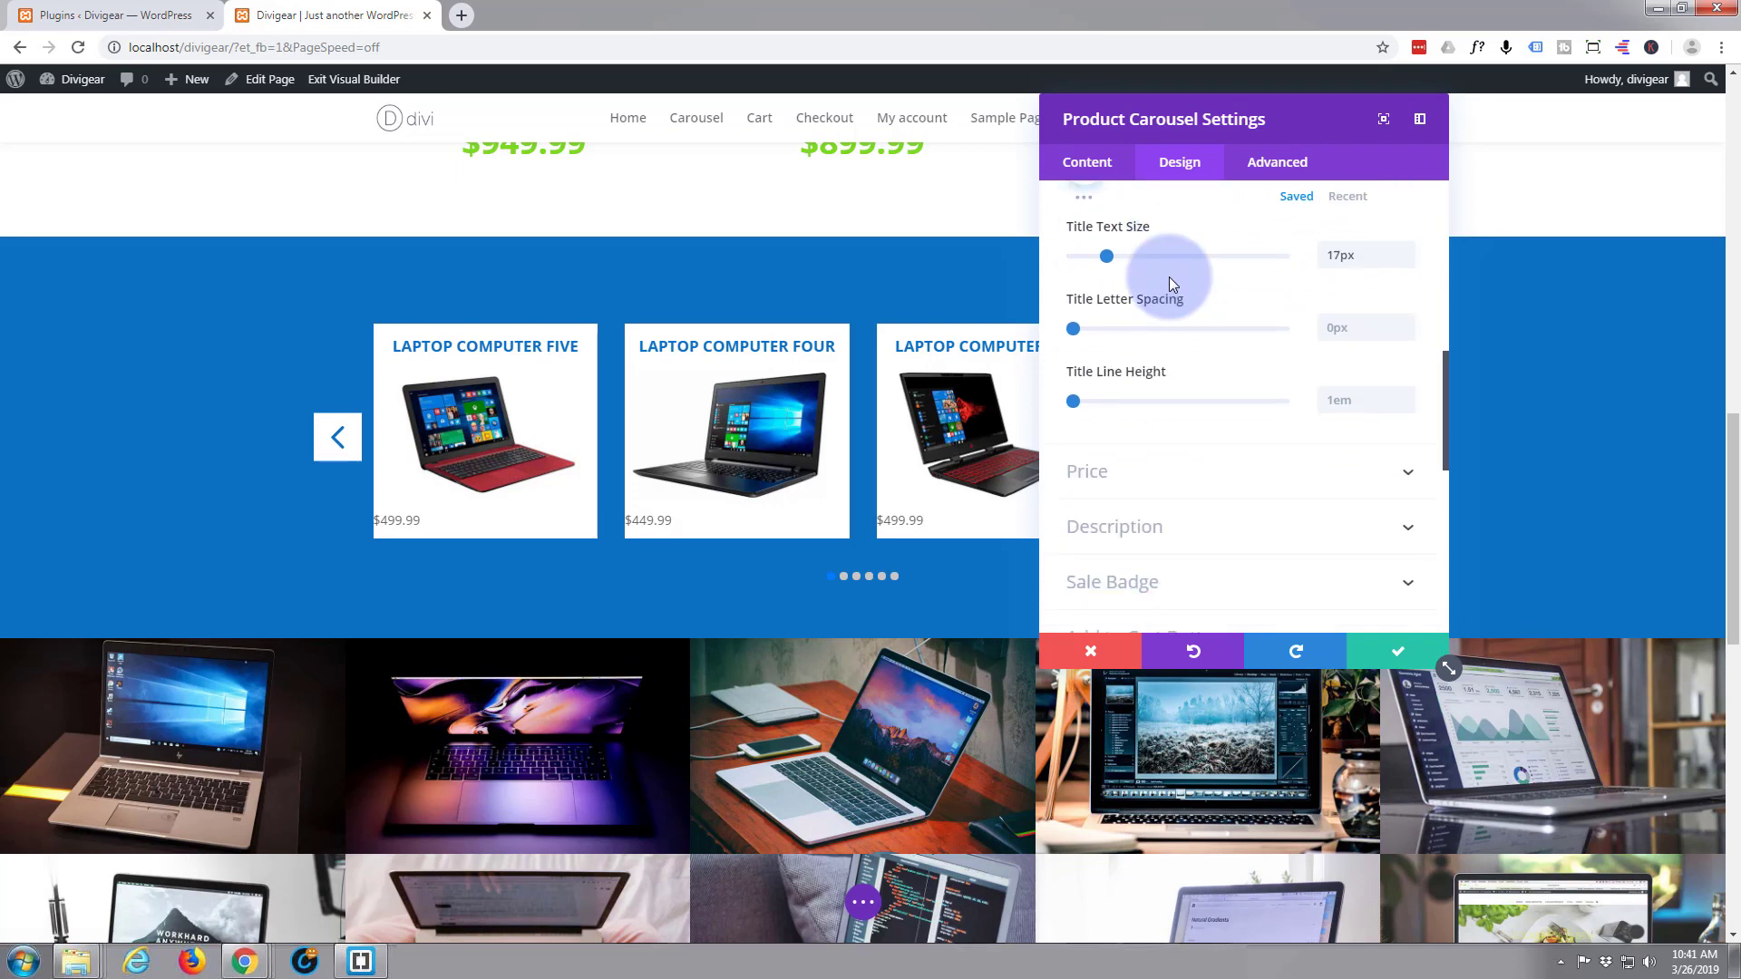
{"action": "scroll", "coordinate": [1169, 278], "scroll_direction": "down", "scroll_amount": 2}
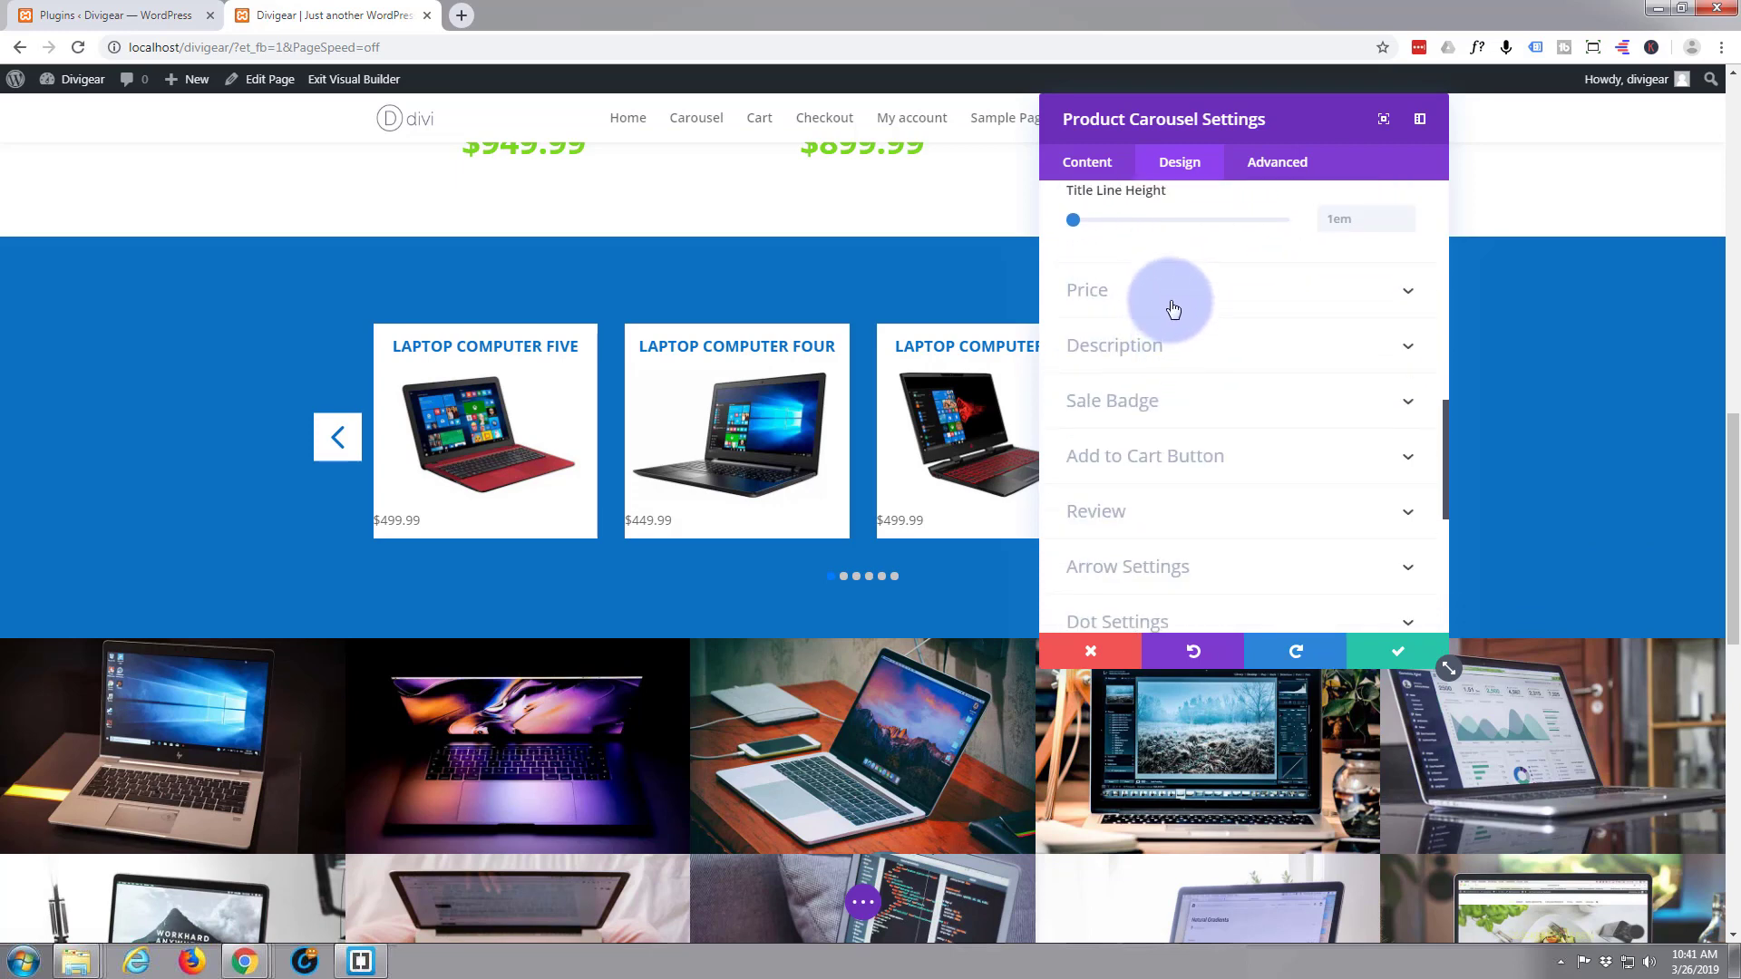
Set the prices to bold weight, green colour, centre alignment and 24px text size
{"action": "left_click", "coordinate": [1173, 309]}
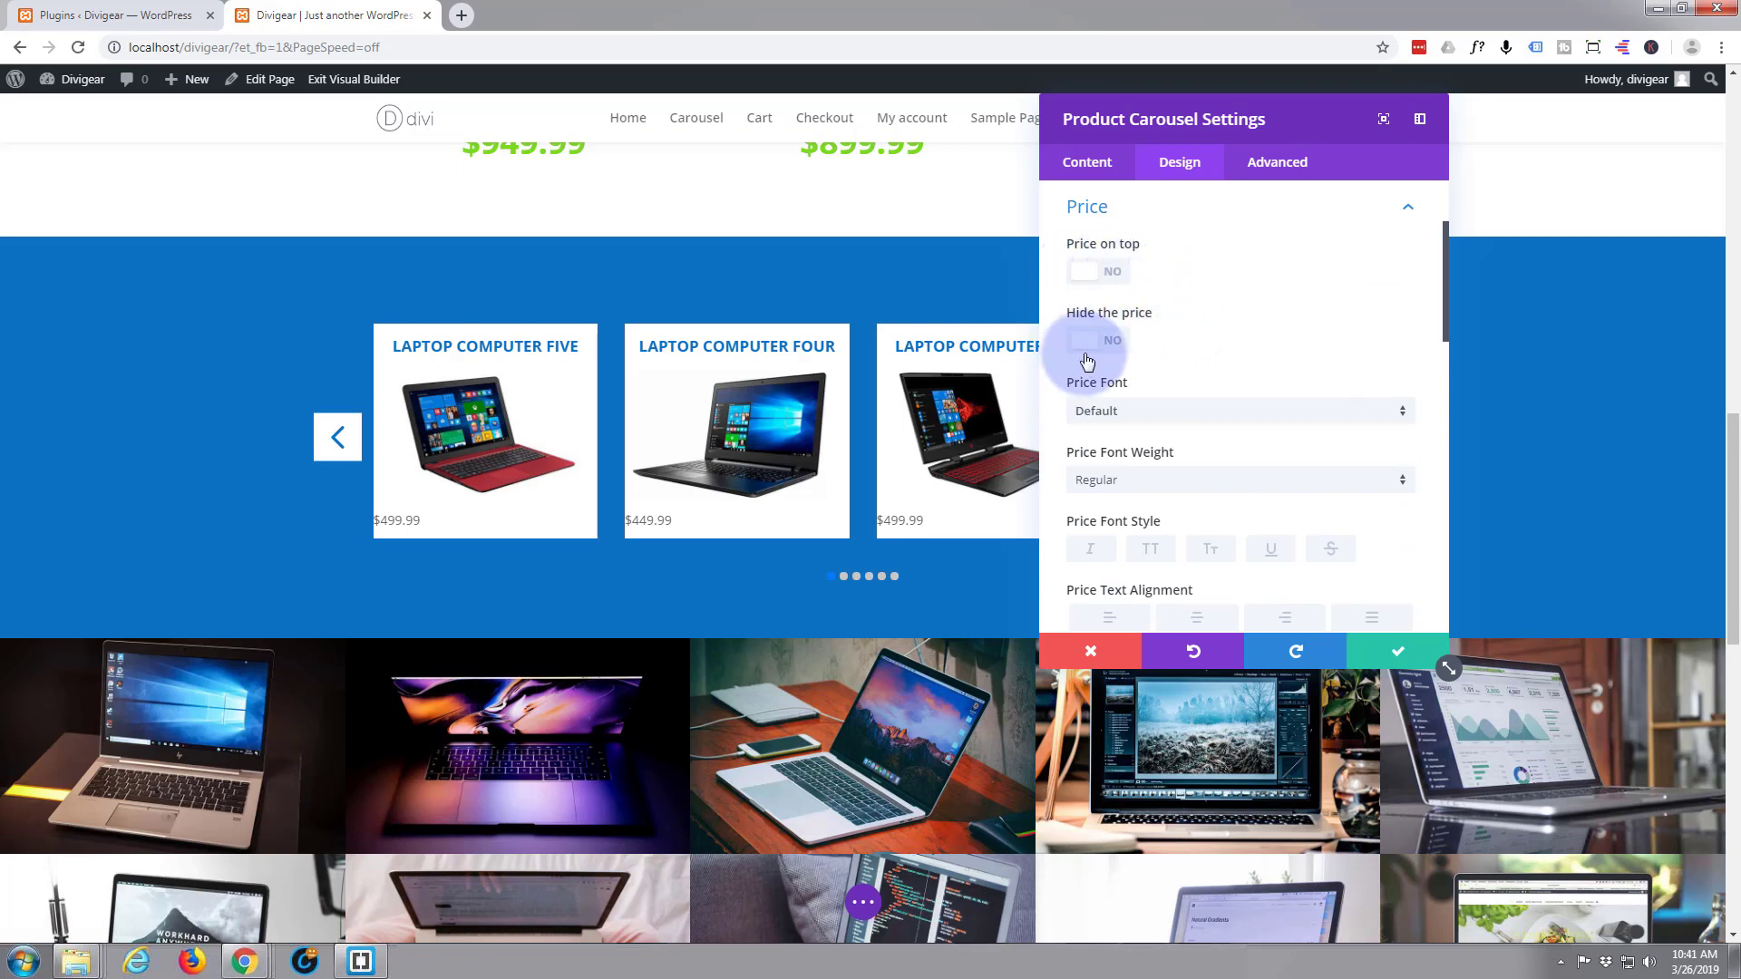
{"action": "scroll", "coordinate": [1262, 321], "scroll_direction": "down", "scroll_amount": 1}
{"action": "mouse_move", "coordinate": [1170, 330]}
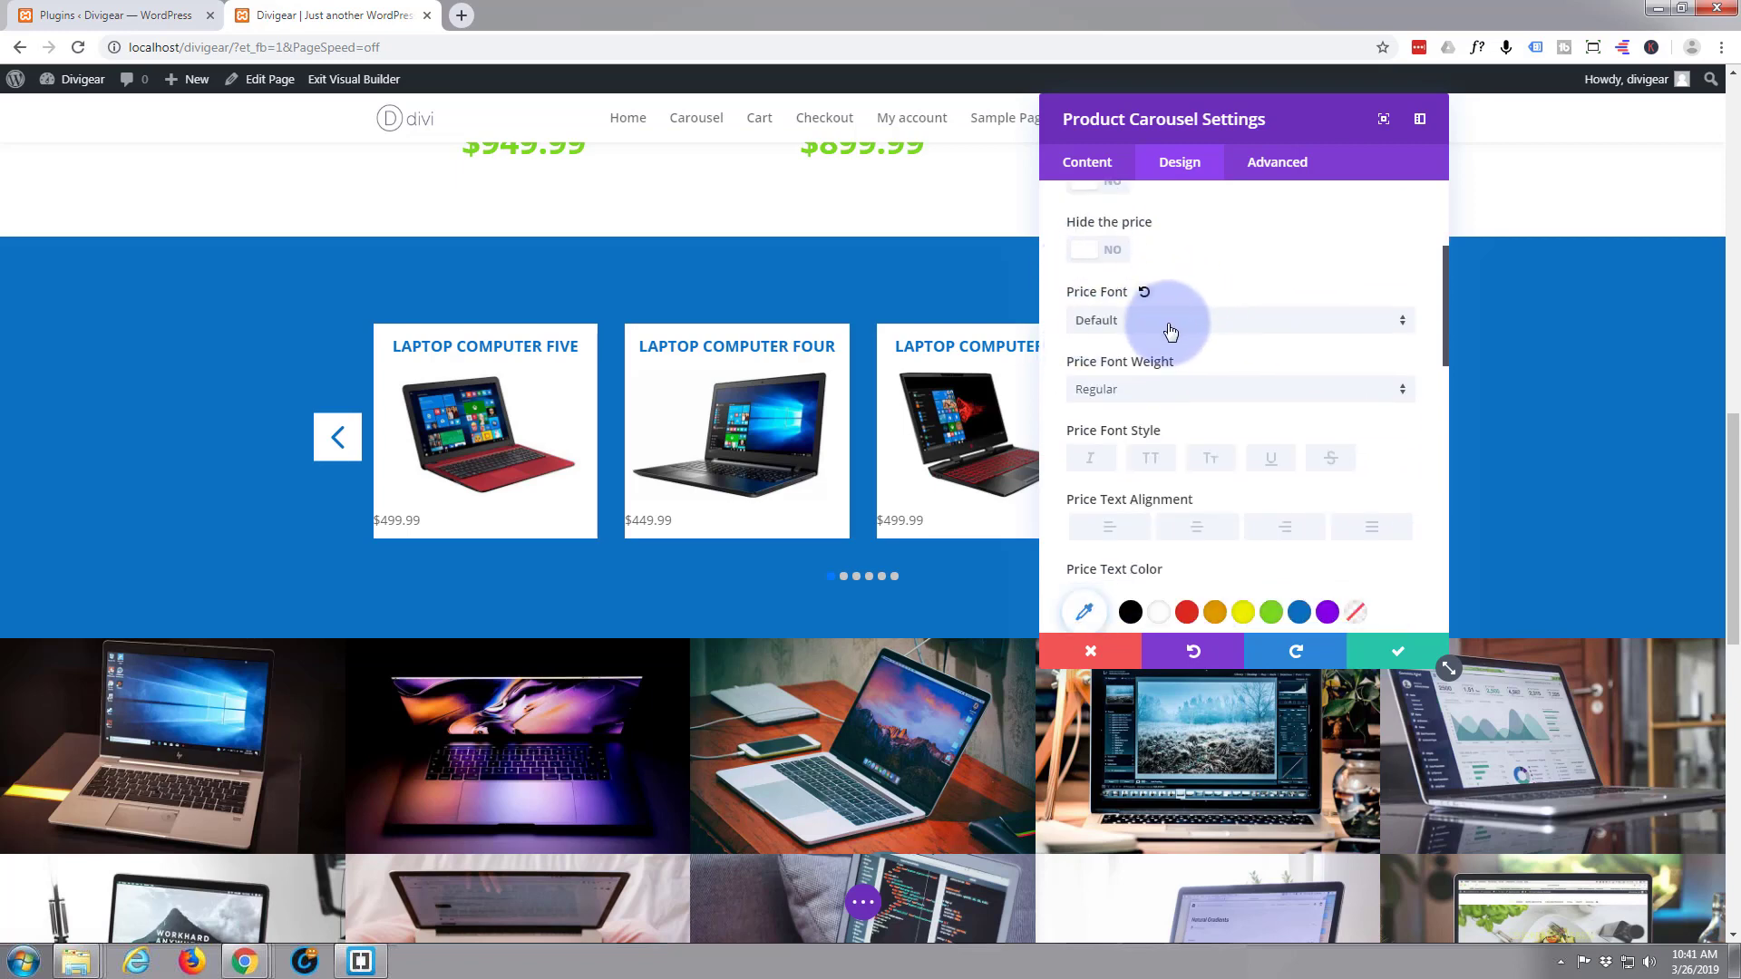
{"action": "left_click", "coordinate": [1293, 389]}
{"action": "left_click", "coordinate": [1141, 508]}
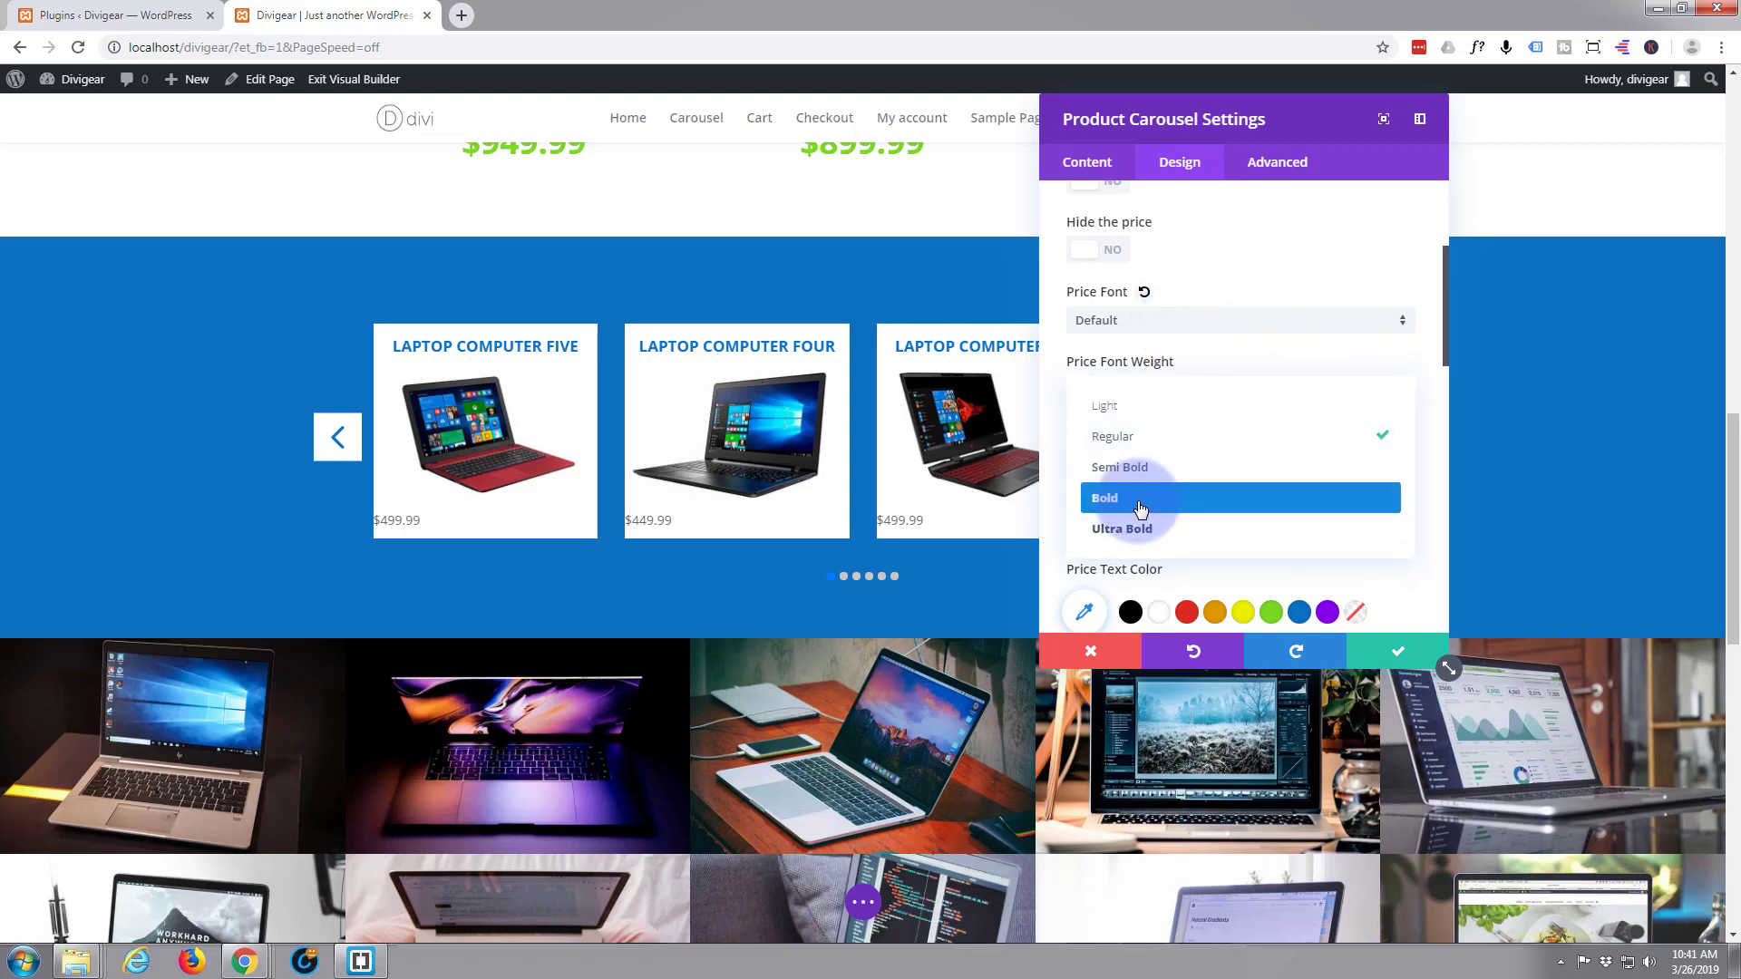
{"action": "scroll", "coordinate": [1183, 433], "scroll_direction": "down", "scroll_amount": 2}
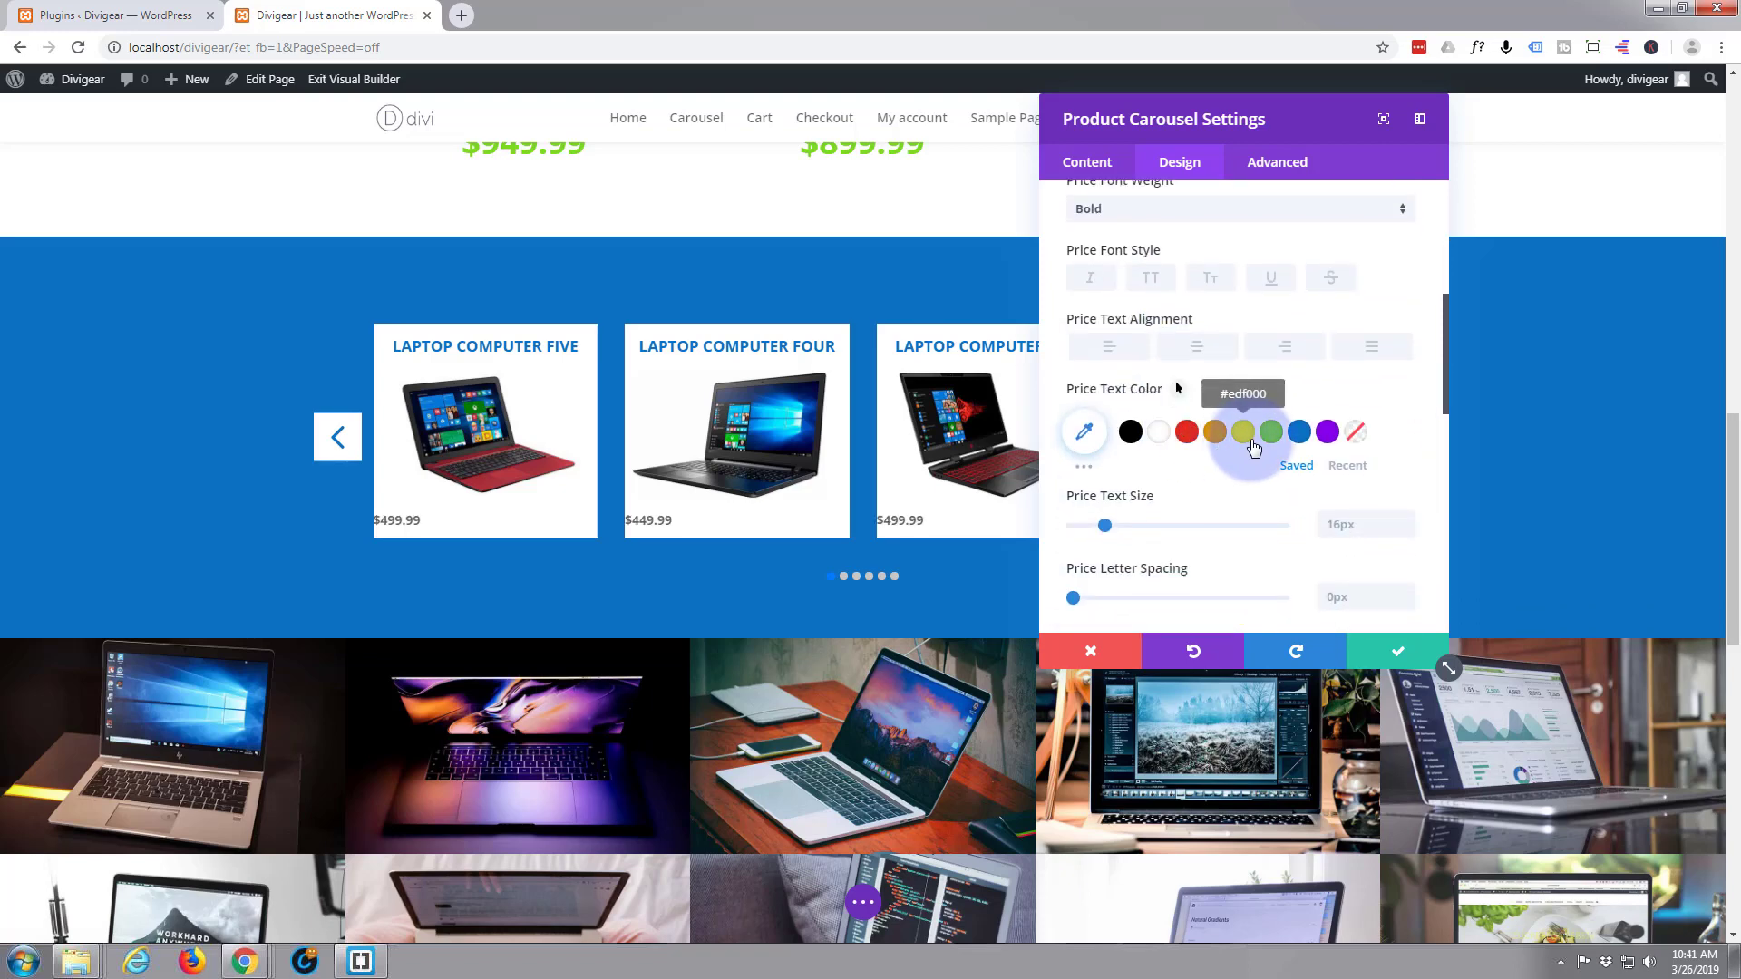
{"action": "left_click", "coordinate": [1271, 435]}
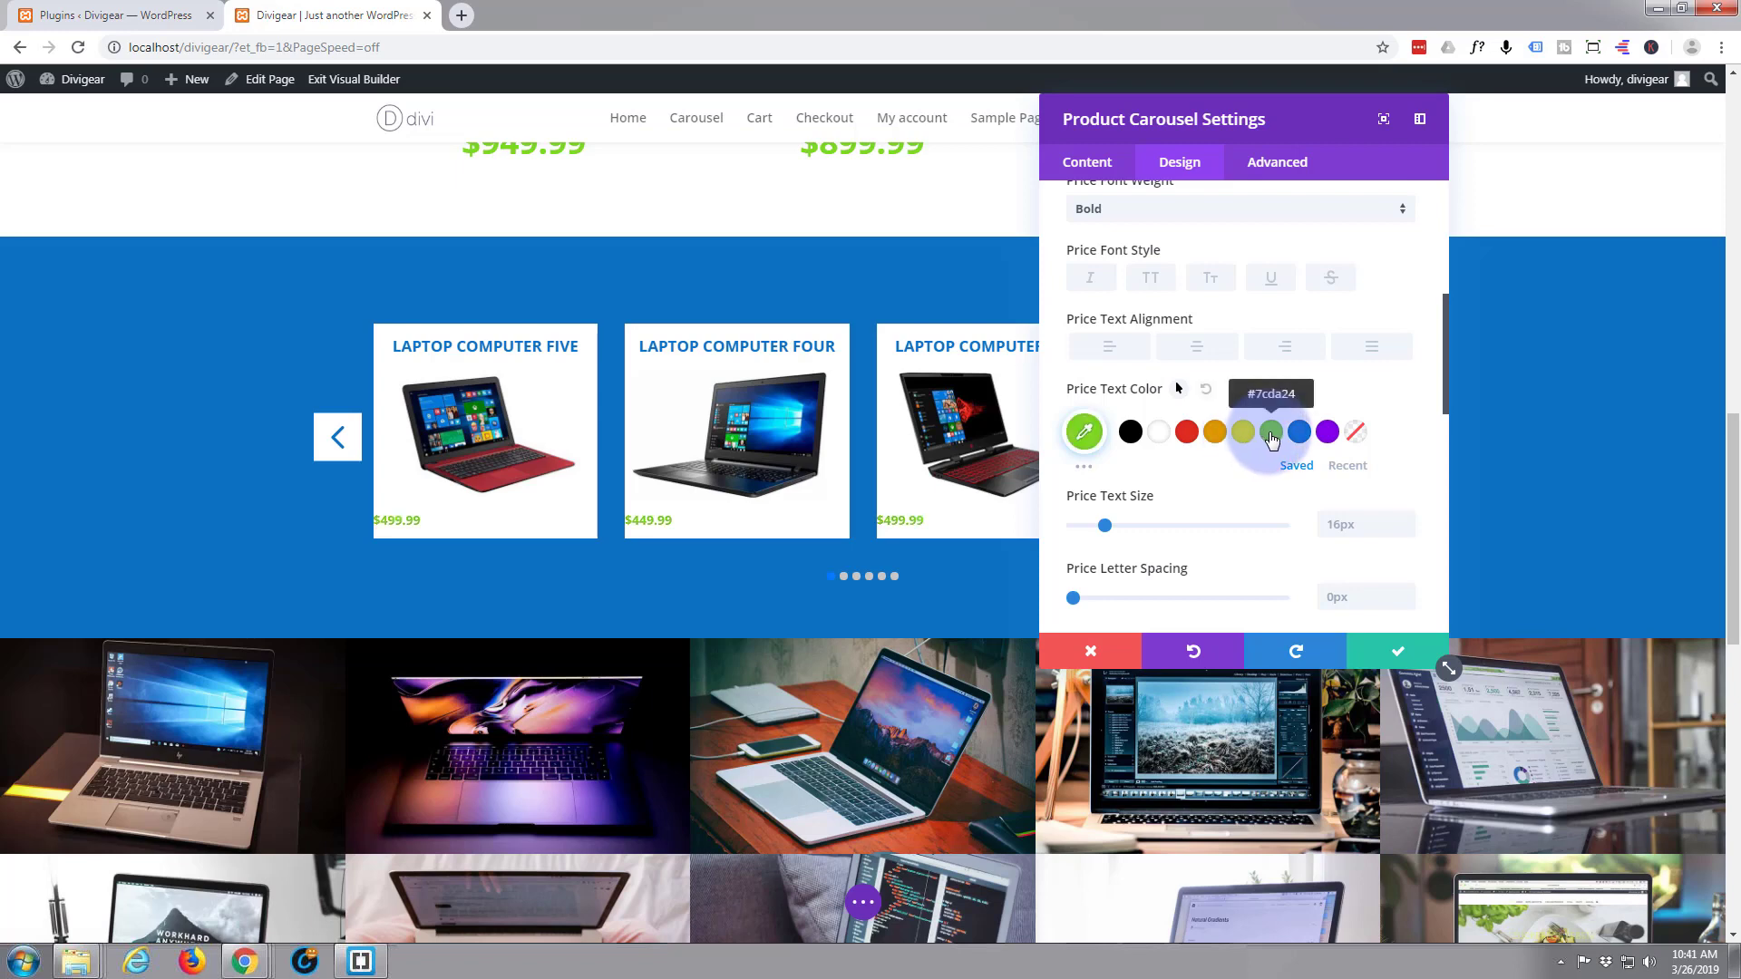
{"action": "left_click", "coordinate": [1198, 348]}
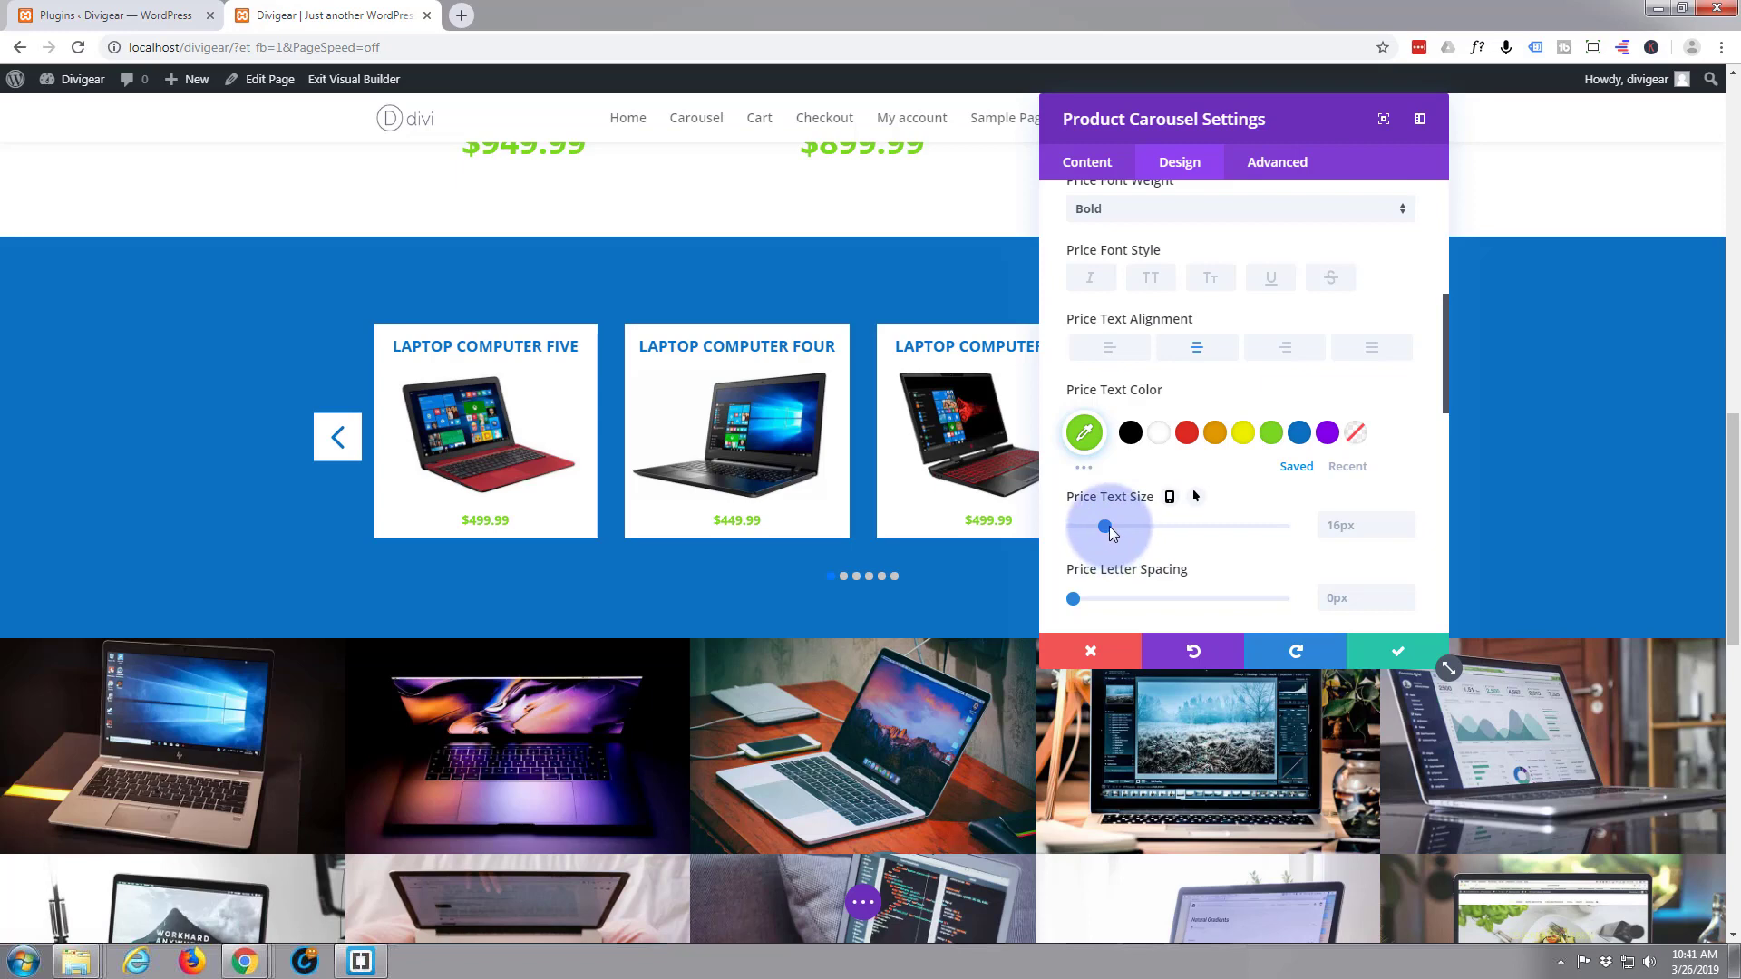
{"action": "left_click_drag", "start_coordinate": [1104, 527], "coordinate": [1125, 528]}
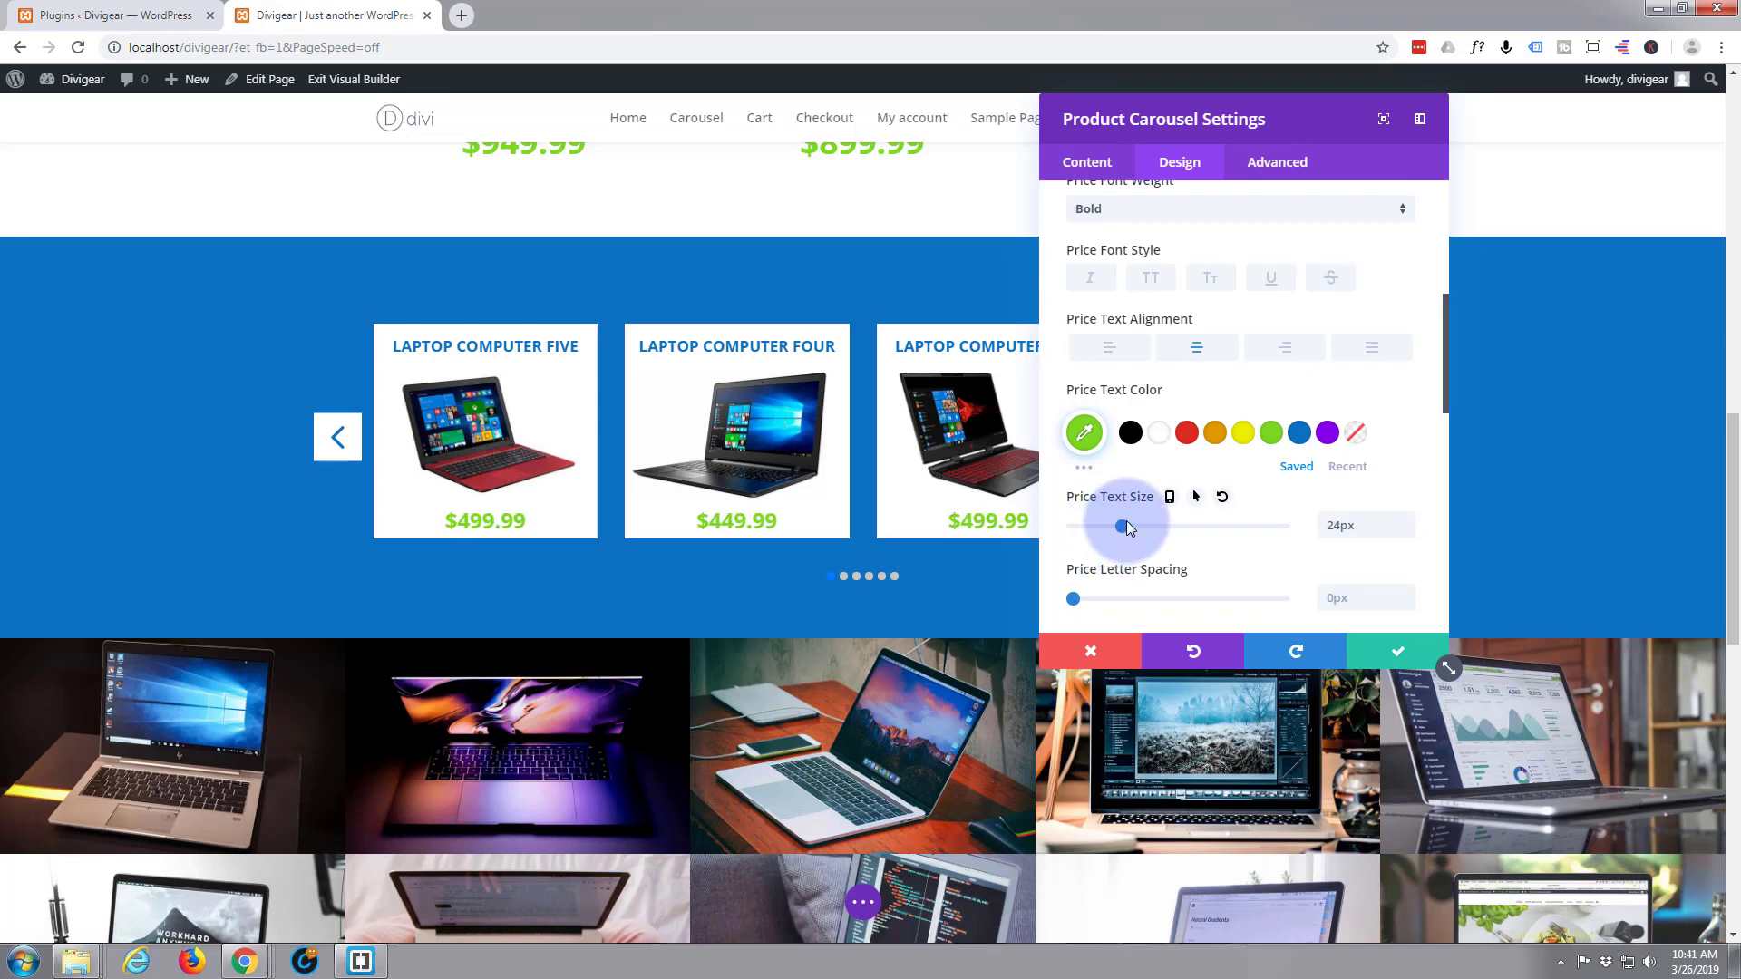
{"action": "scroll", "coordinate": [1126, 524], "scroll_direction": "down", "scroll_amount": 2}
{"action": "scroll", "coordinate": [1127, 520], "scroll_direction": "down", "scroll_amount": 1}
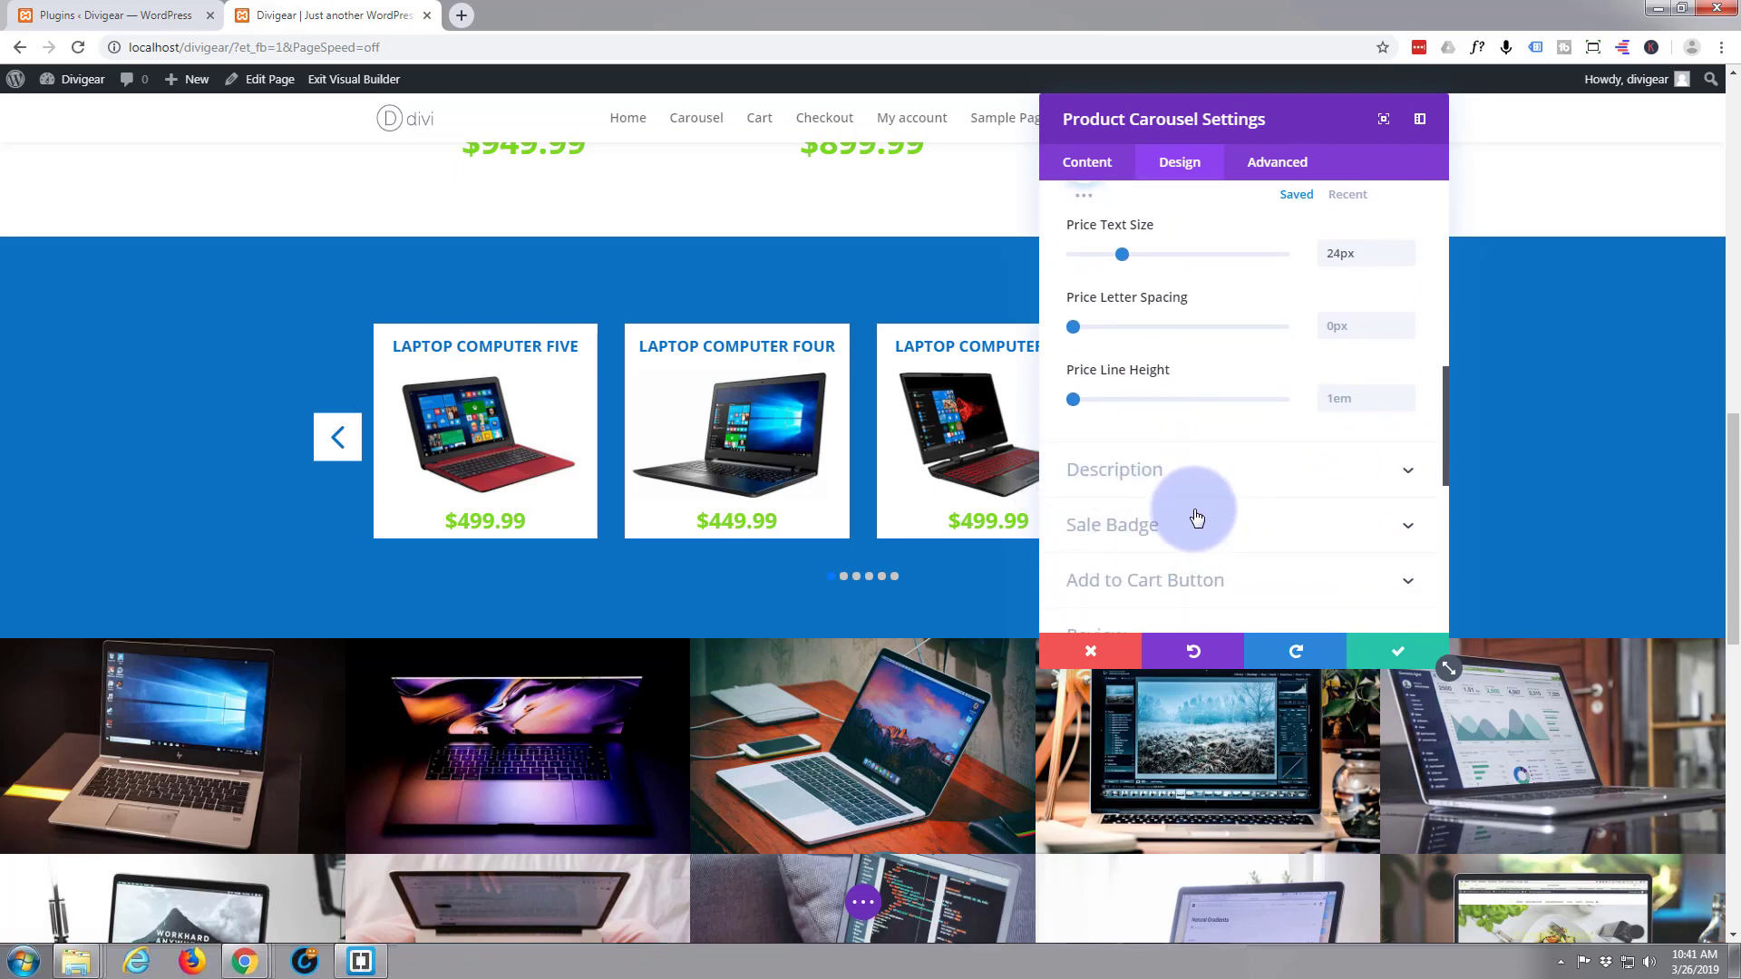
{"action": "scroll", "coordinate": [1193, 530], "scroll_direction": "down", "scroll_amount": 1}
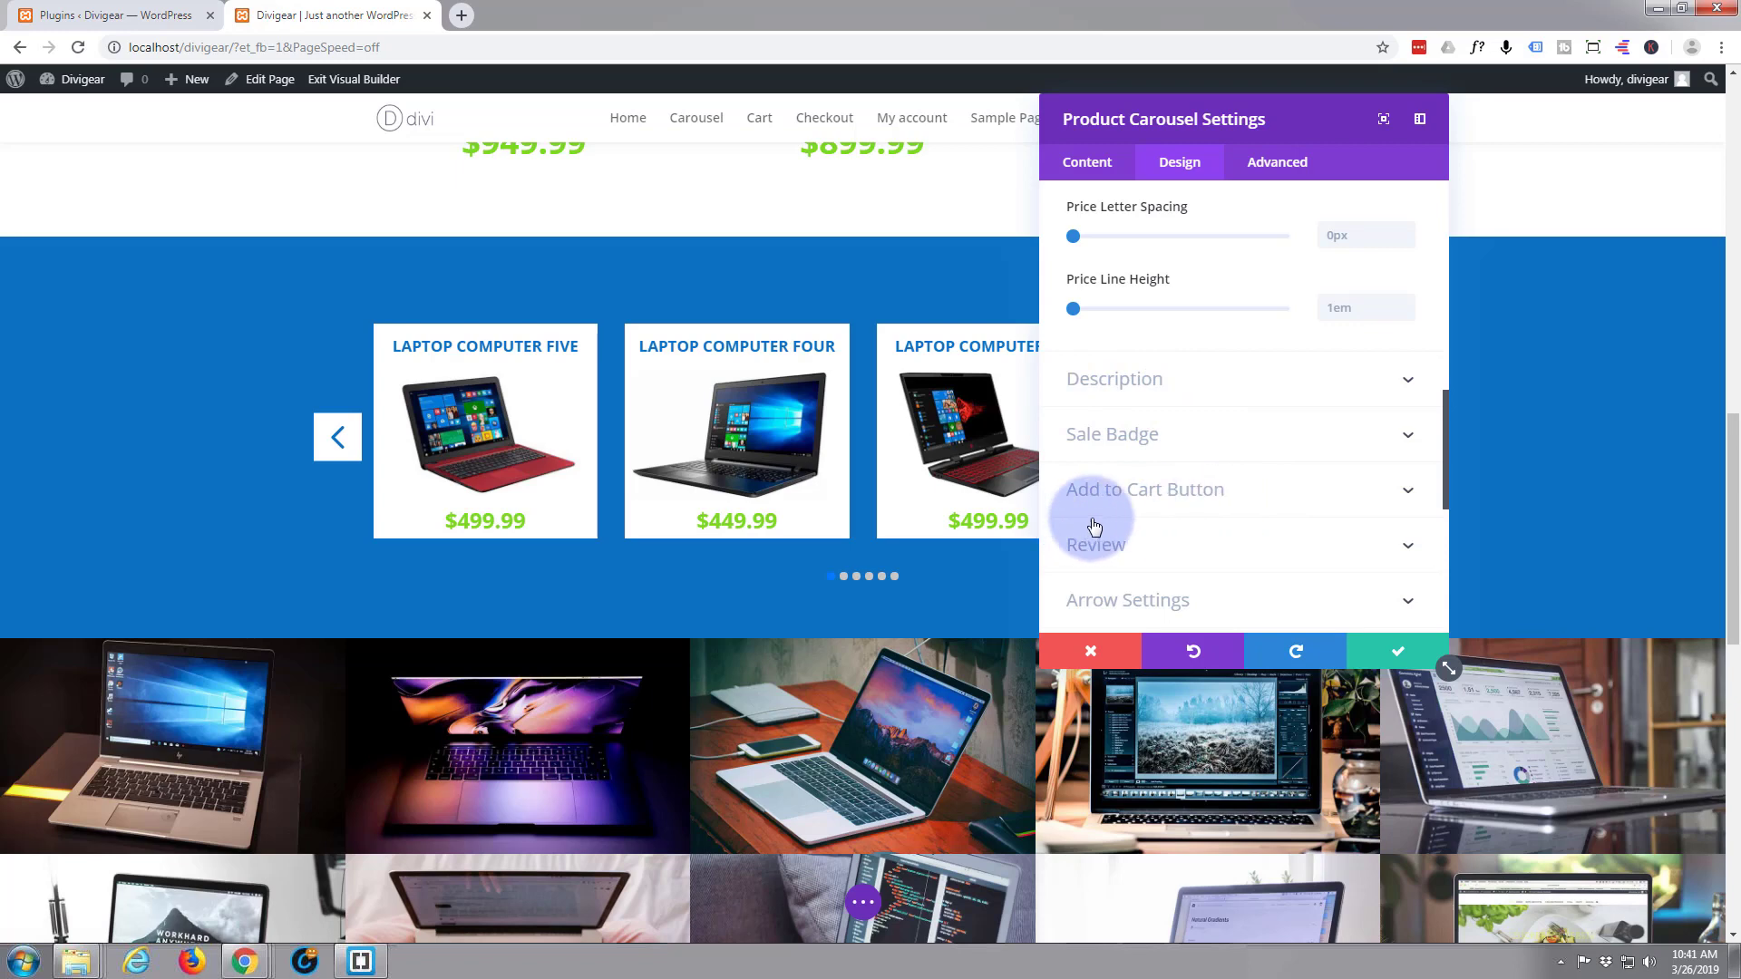
{"action": "mouse_move", "coordinate": [786, 485]}
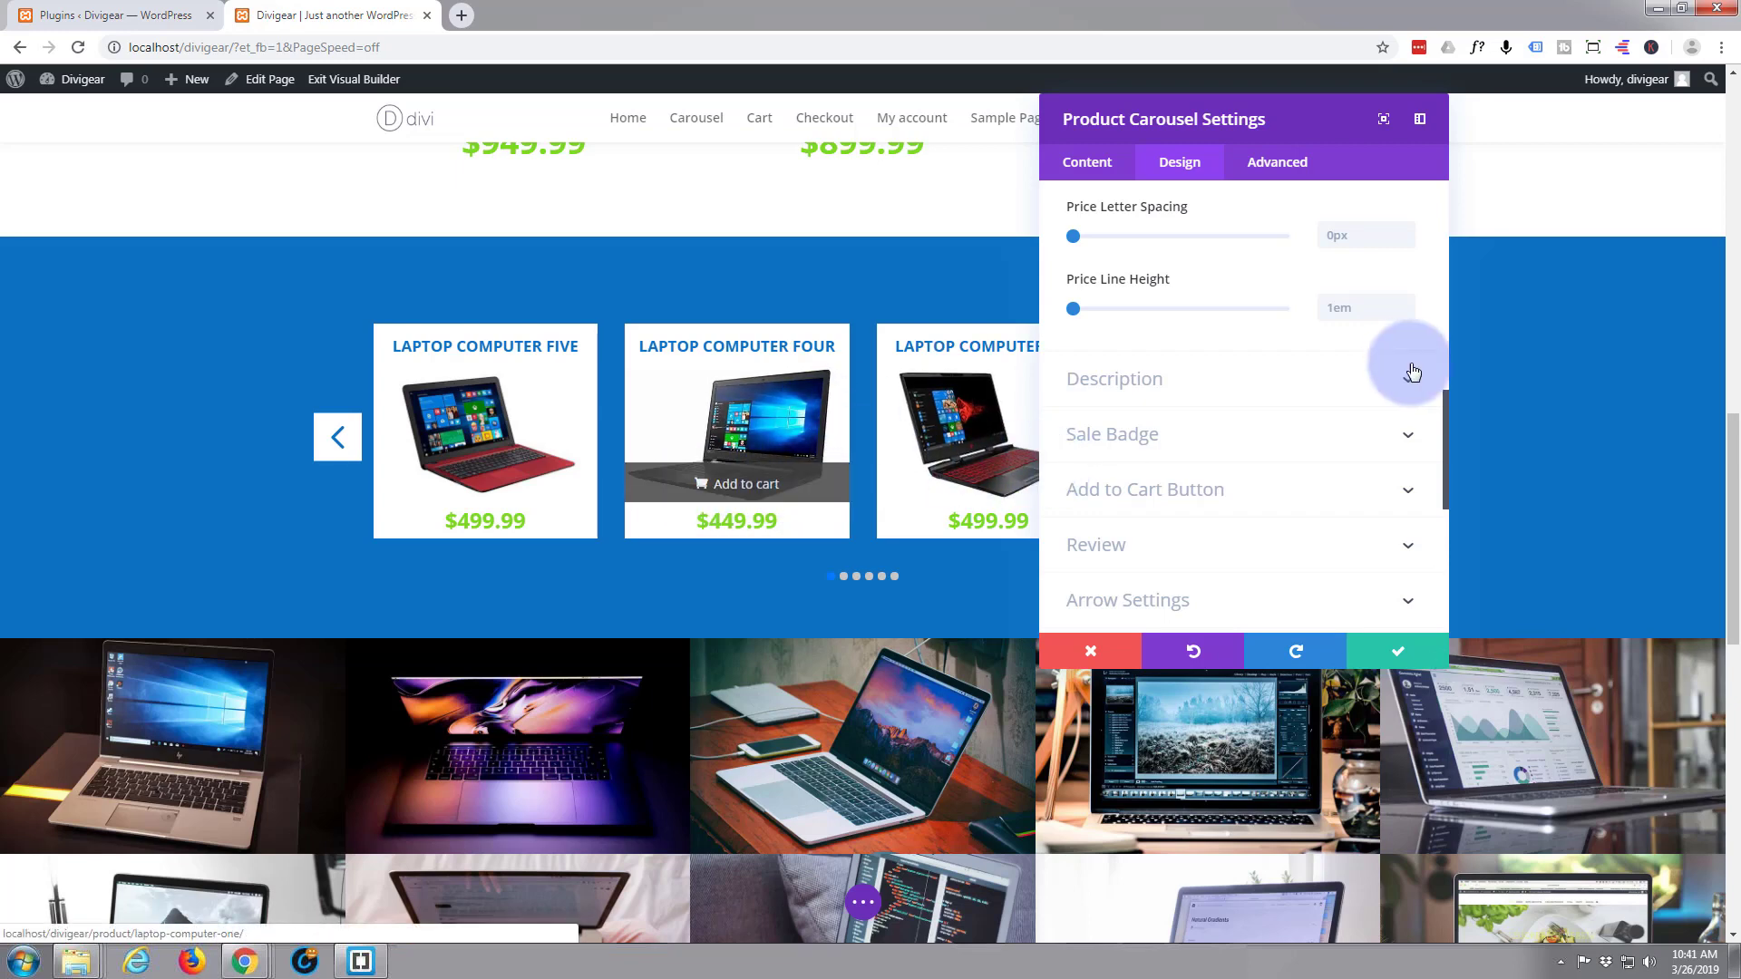
Set the cart button background to #0c71c3 blue with lowered opacity
{"action": "left_click", "coordinate": [1227, 494]}
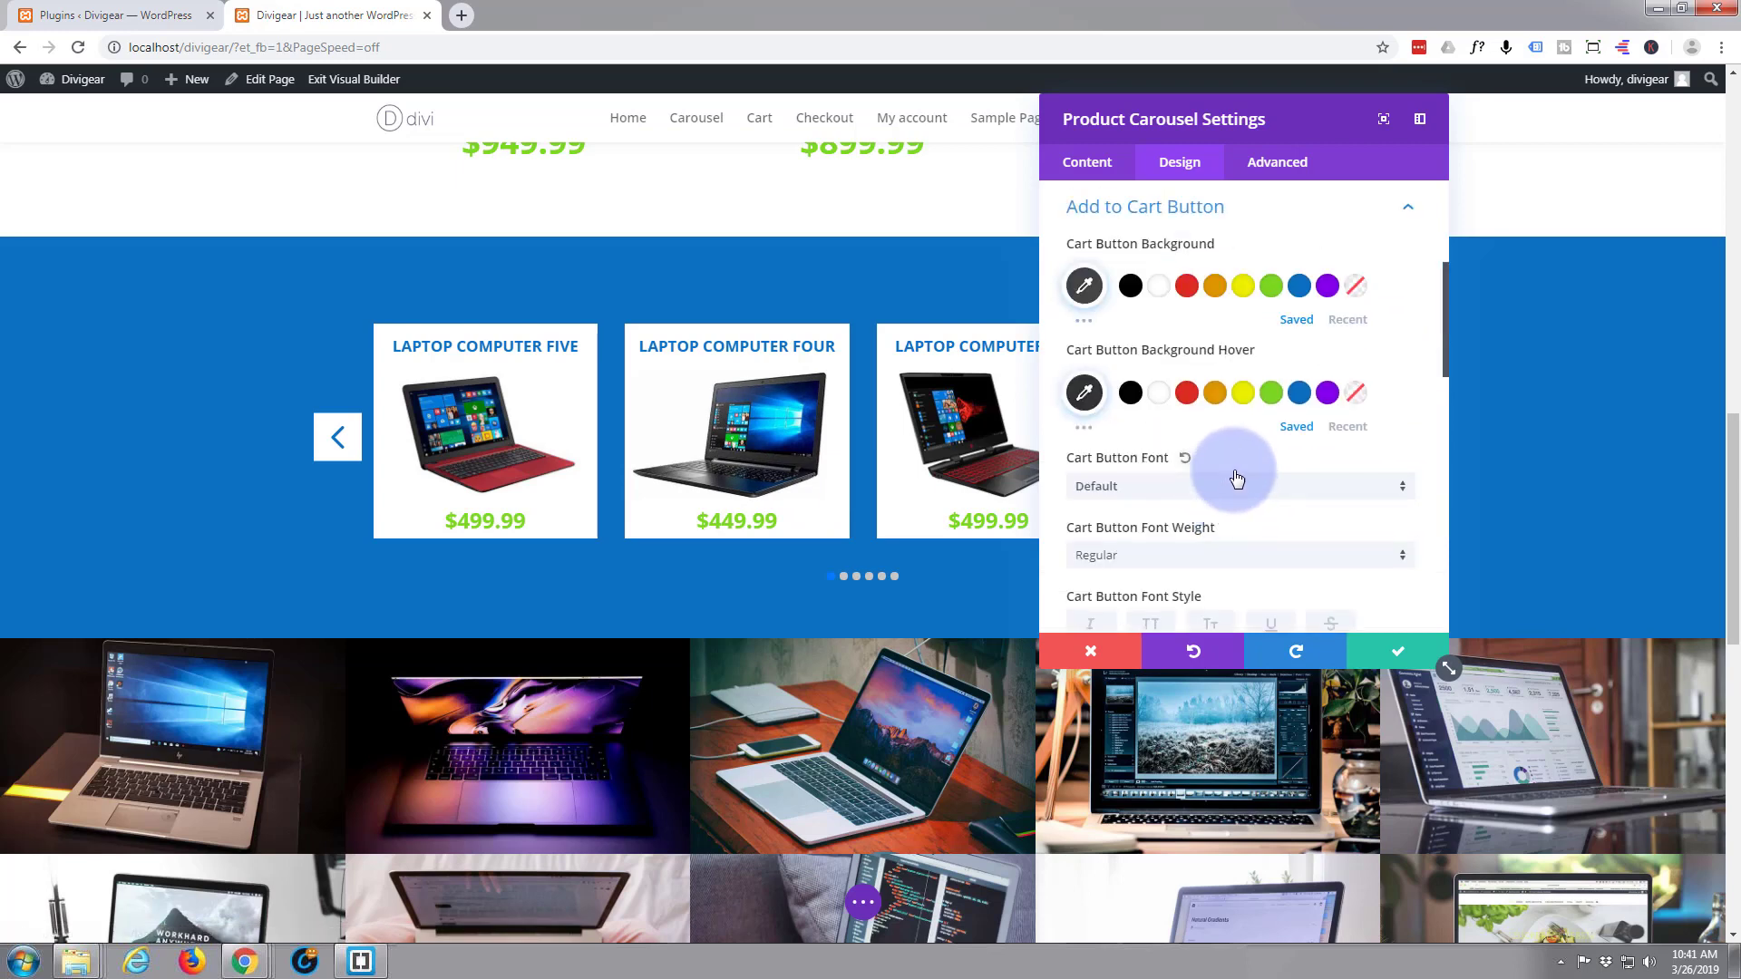
{"action": "left_click", "coordinate": [1130, 283]}
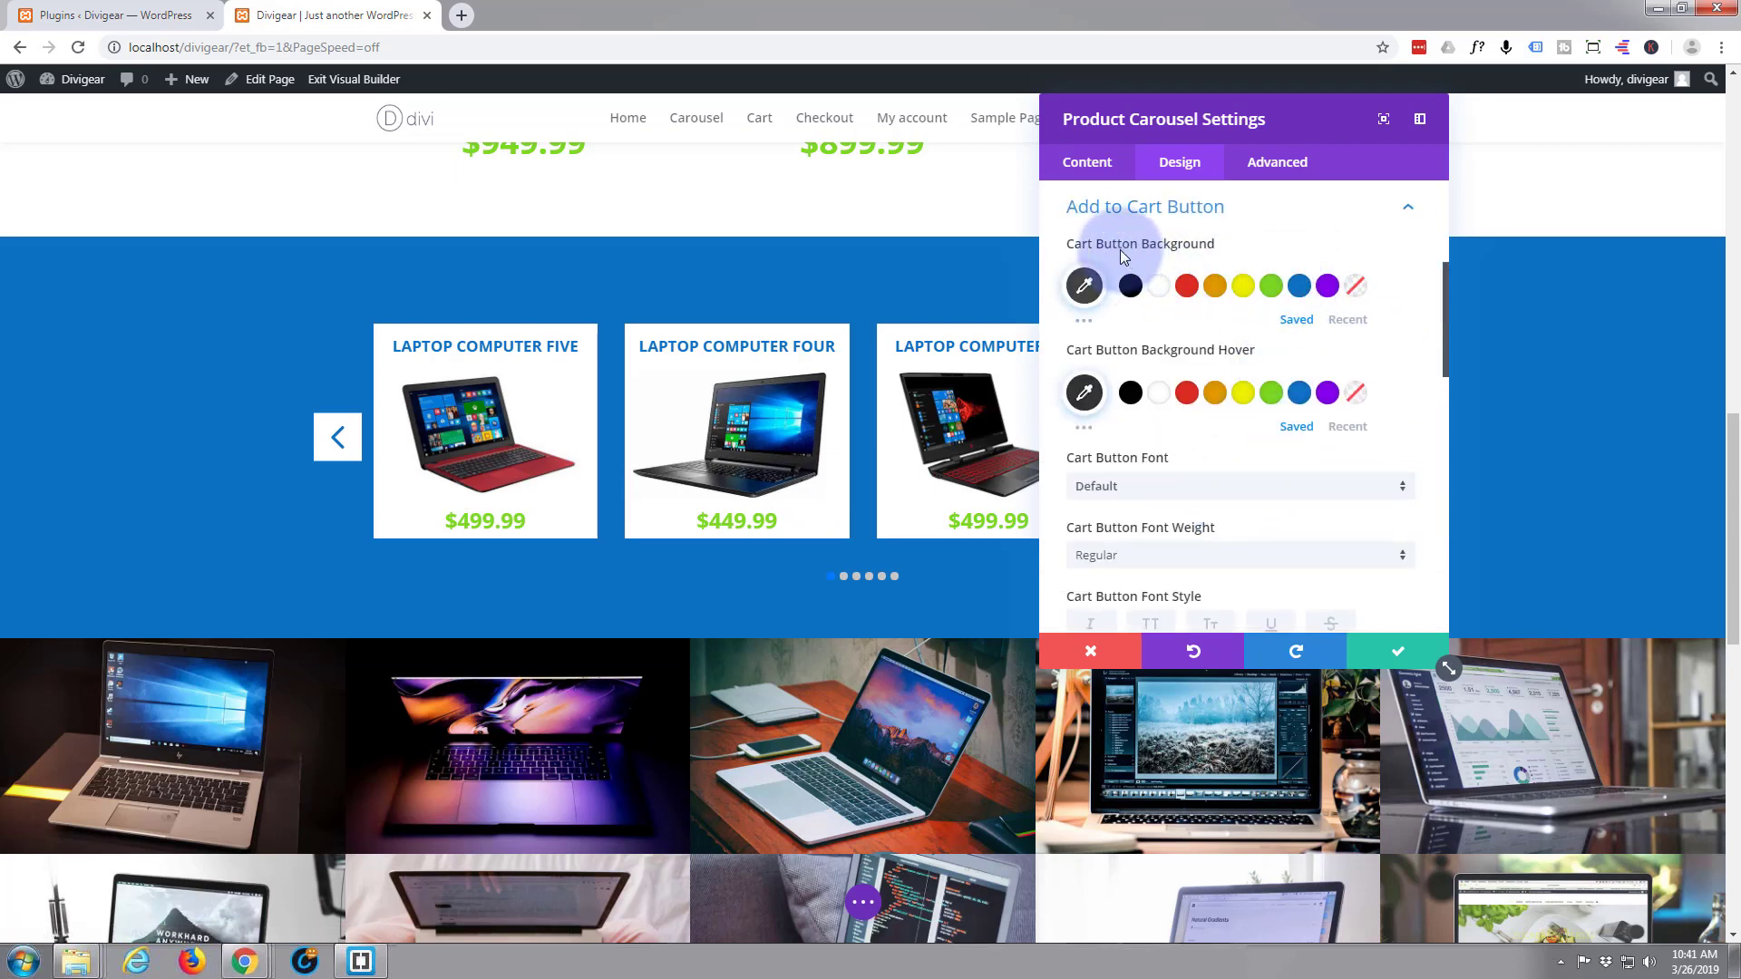
{"action": "left_click", "coordinate": [1301, 287]}
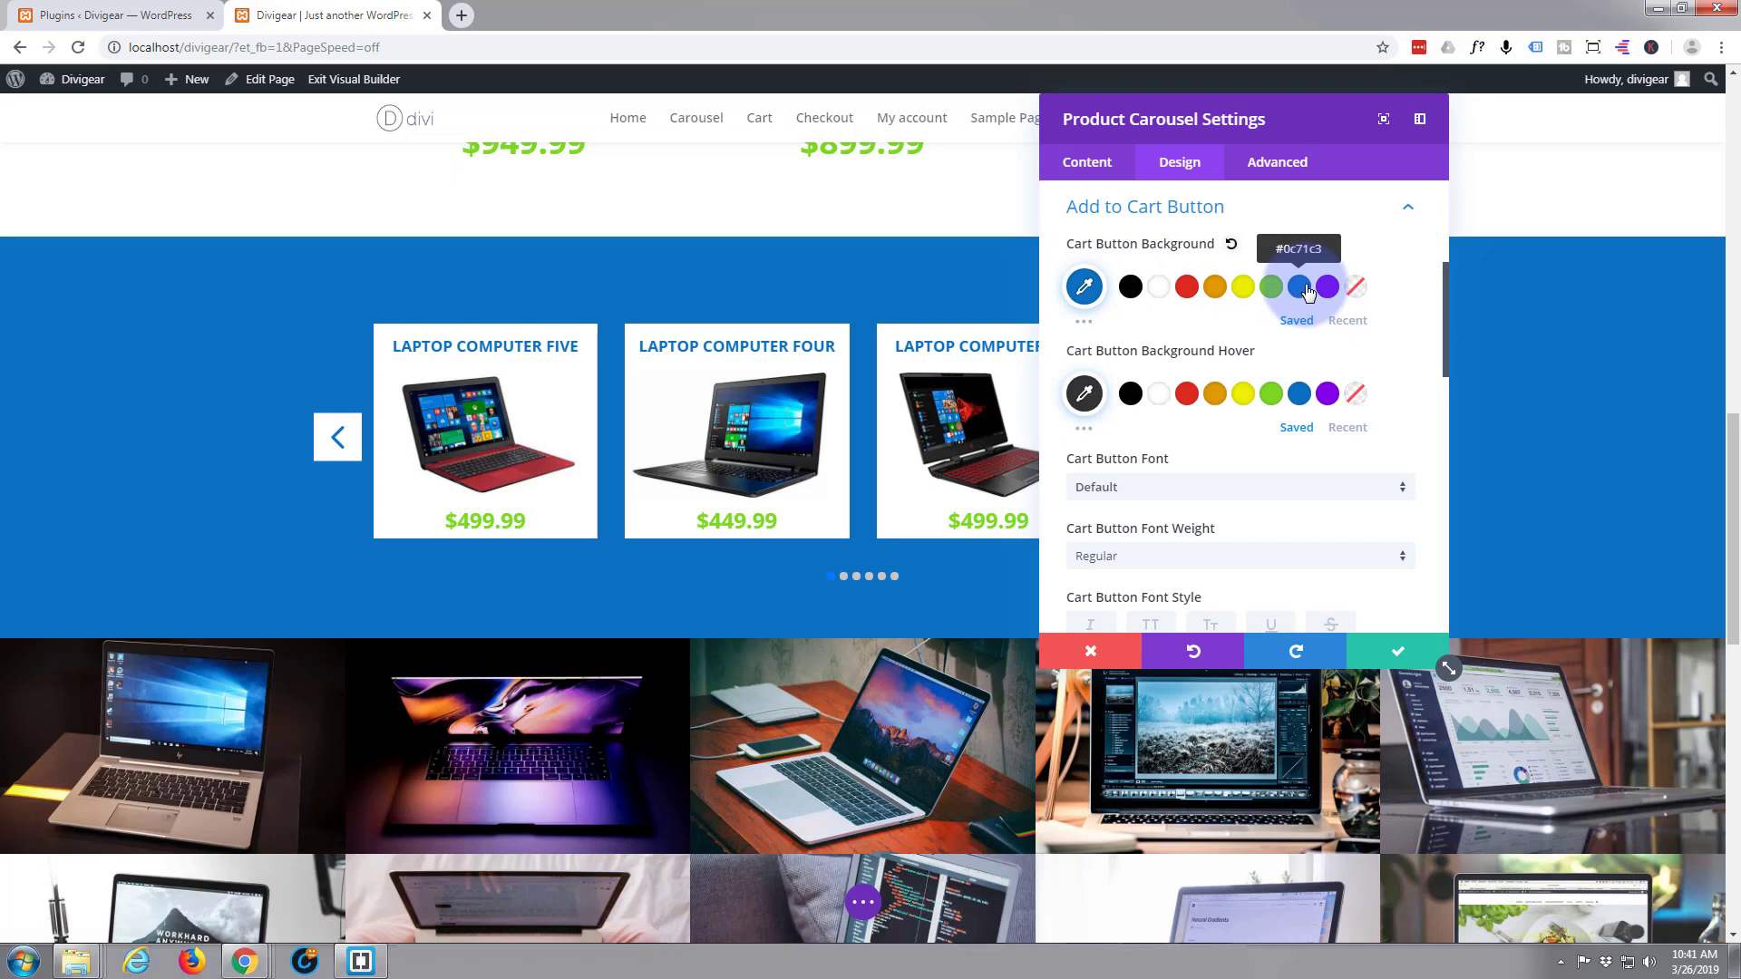
{"action": "mouse_move", "coordinate": [824, 439]}
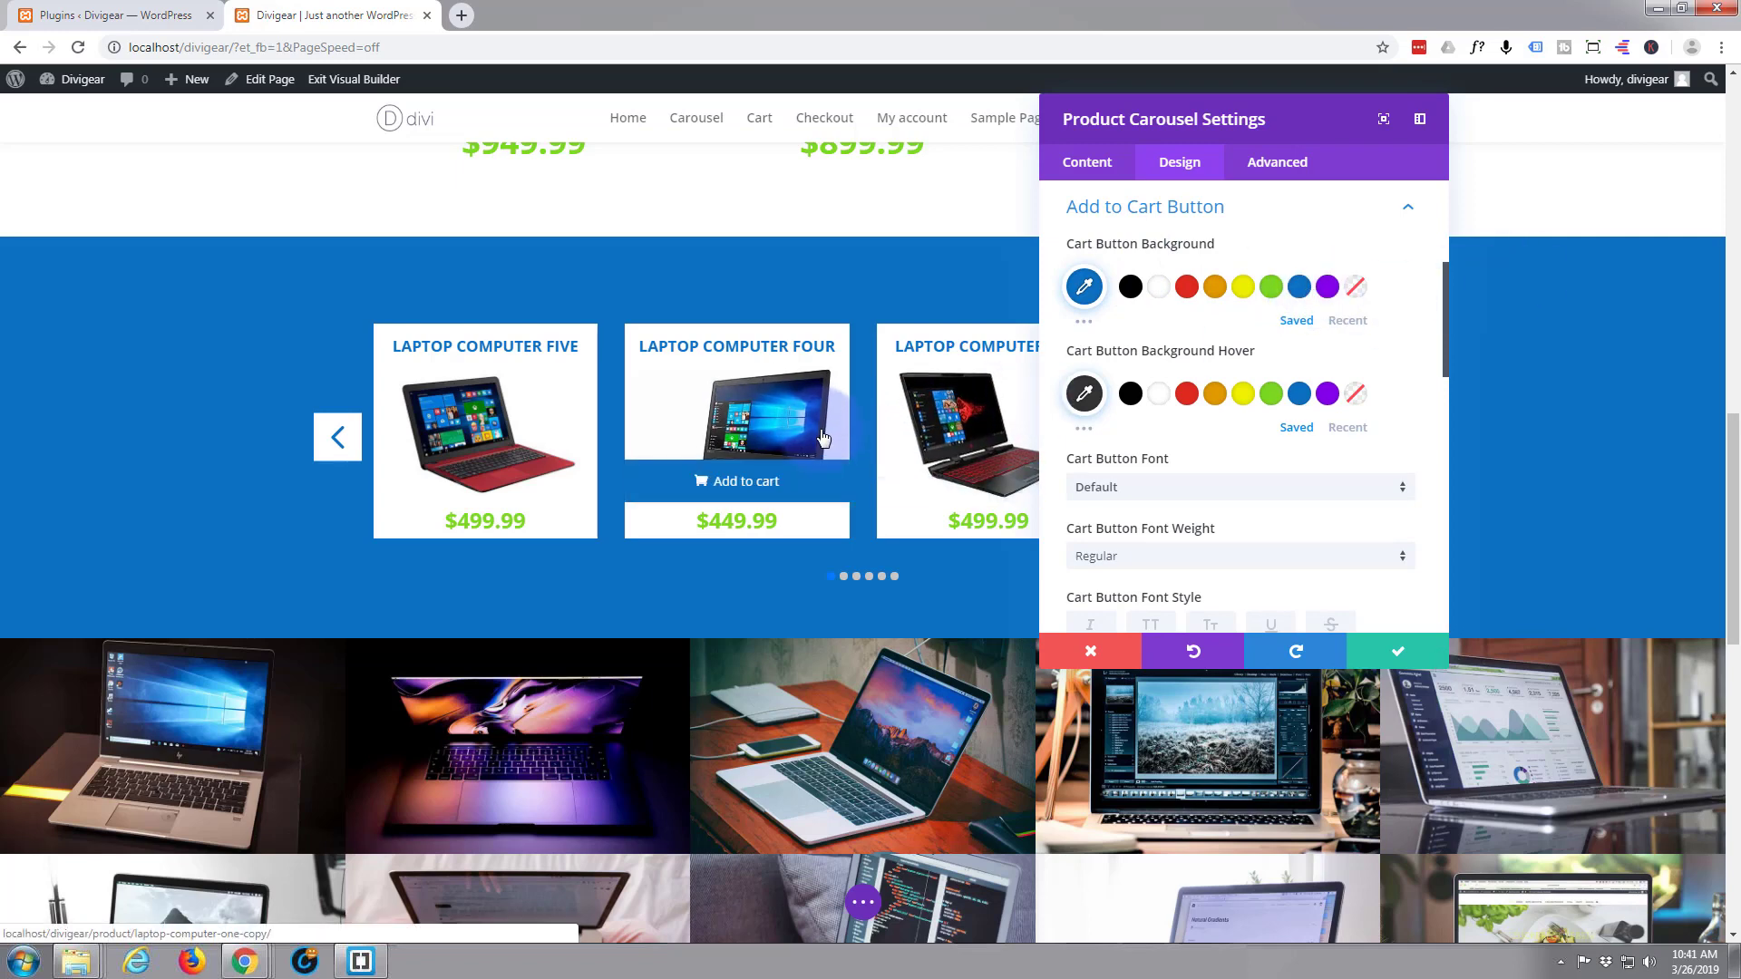
{"action": "left_click", "coordinate": [1085, 287]}
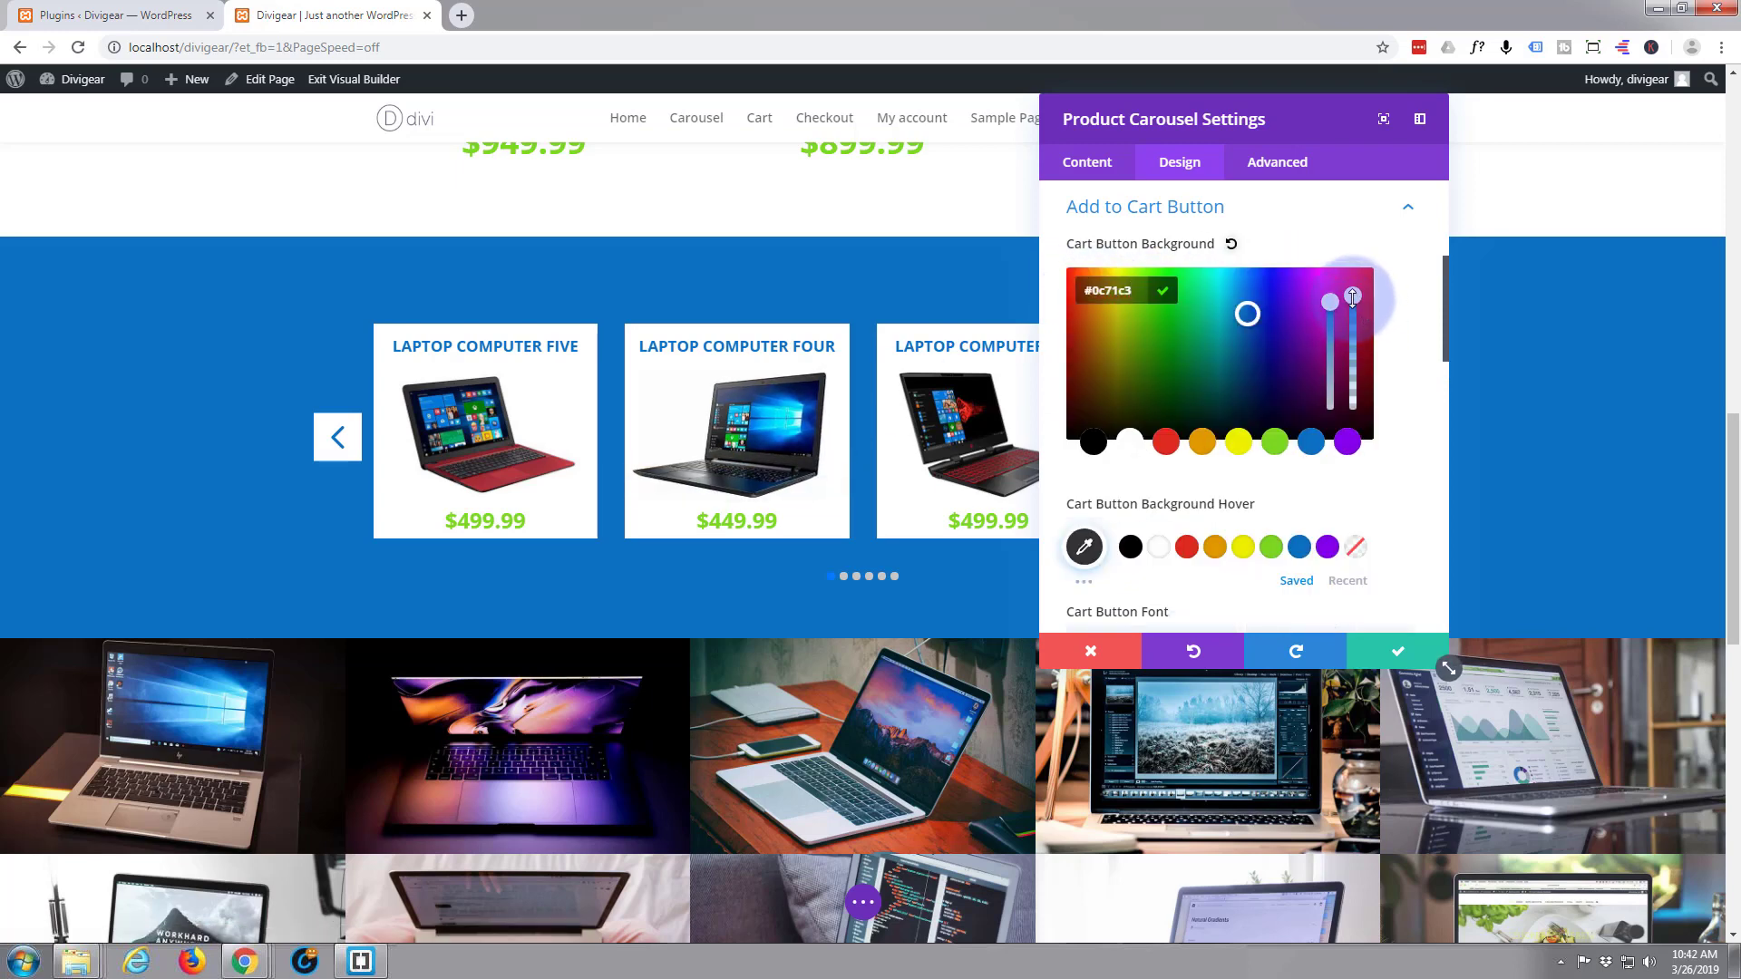
{"action": "left_click_drag", "start_coordinate": [1352, 296], "coordinate": [1352, 338]}
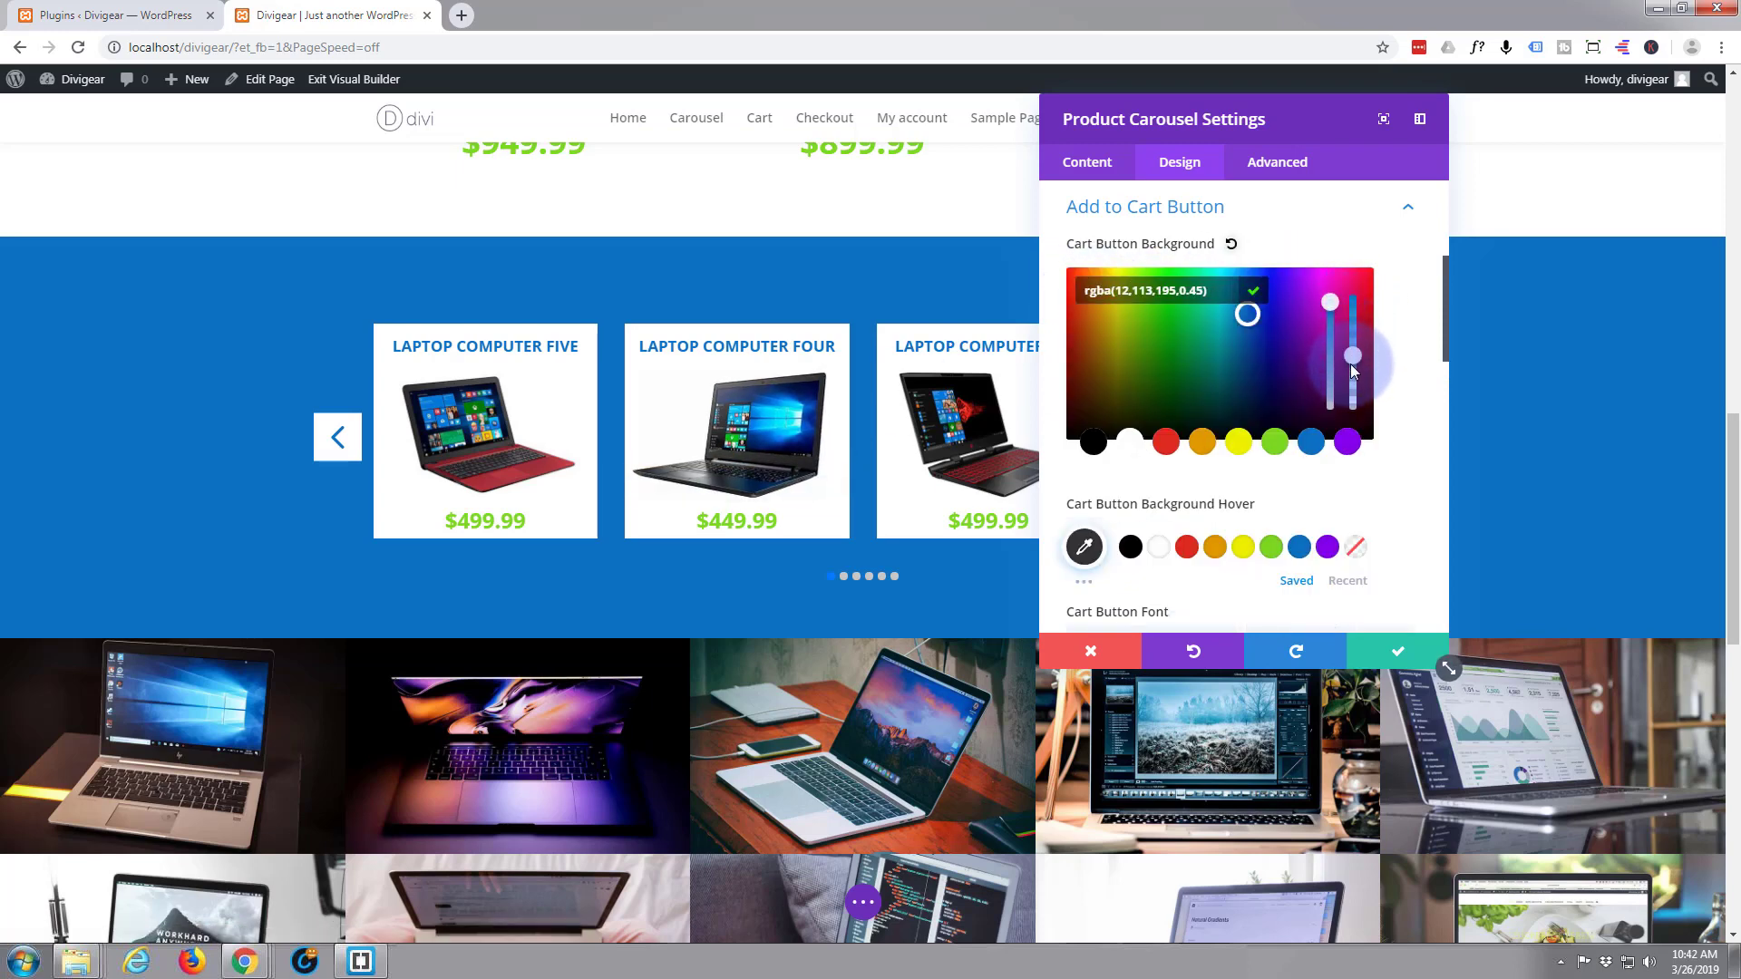
{"action": "mouse_move", "coordinate": [771, 379]}
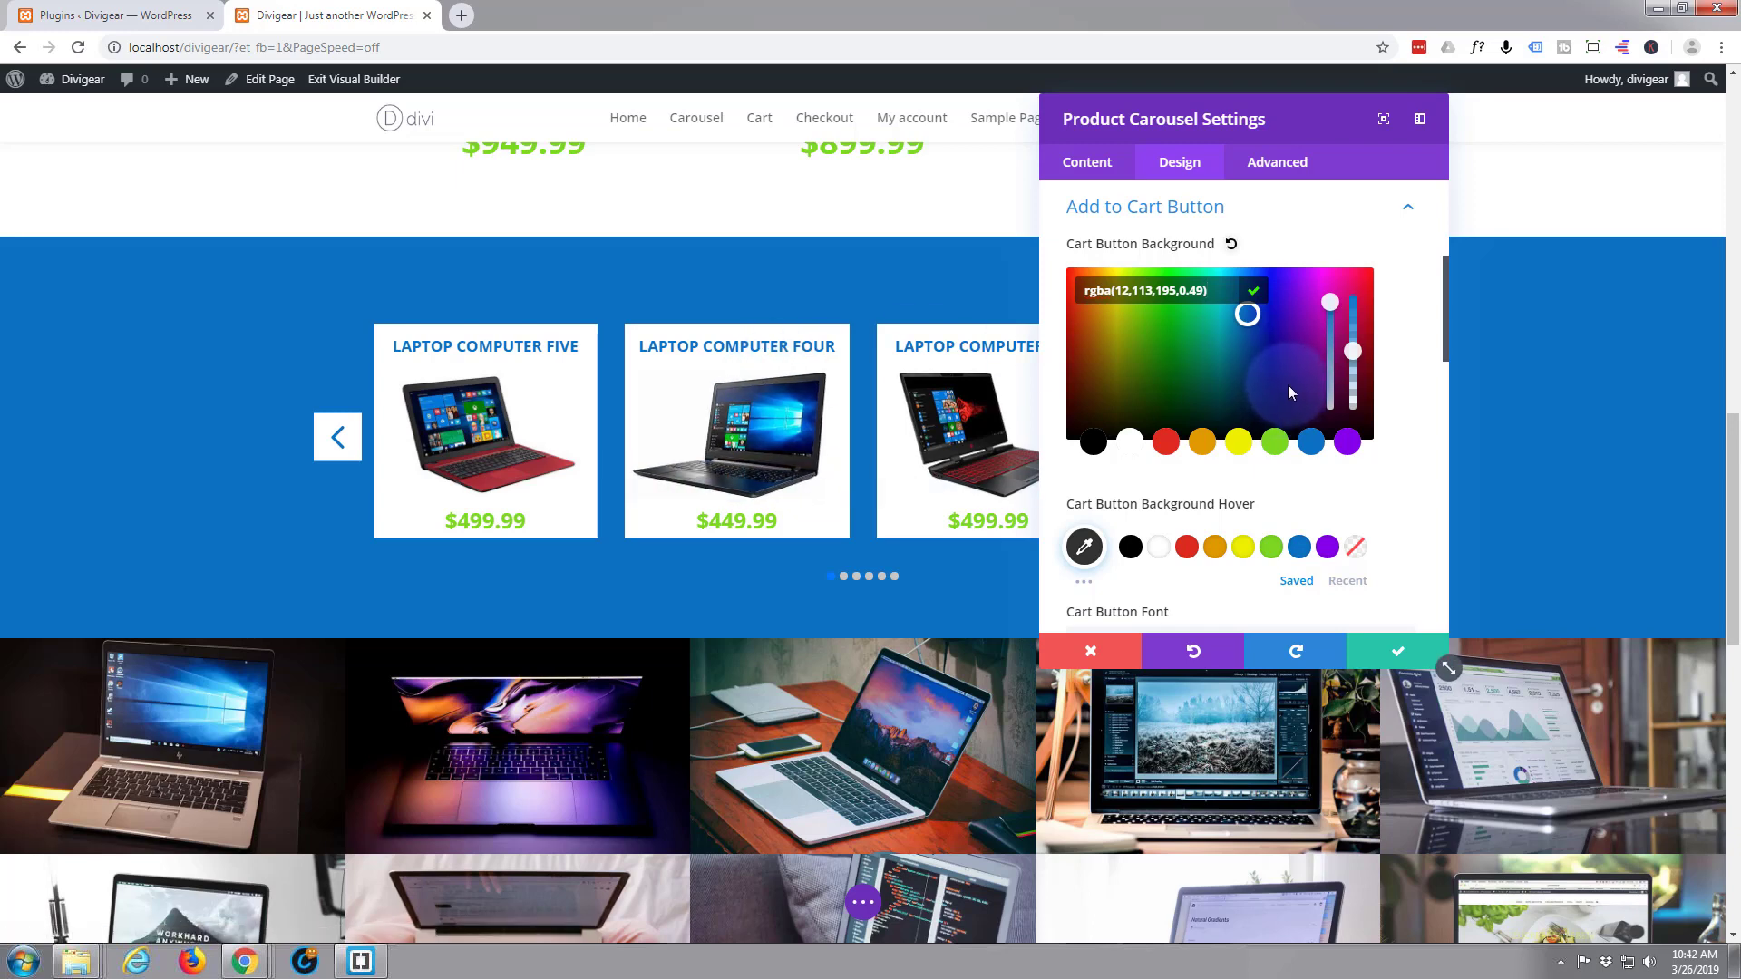
{"action": "mouse_move", "coordinate": [671, 457]}
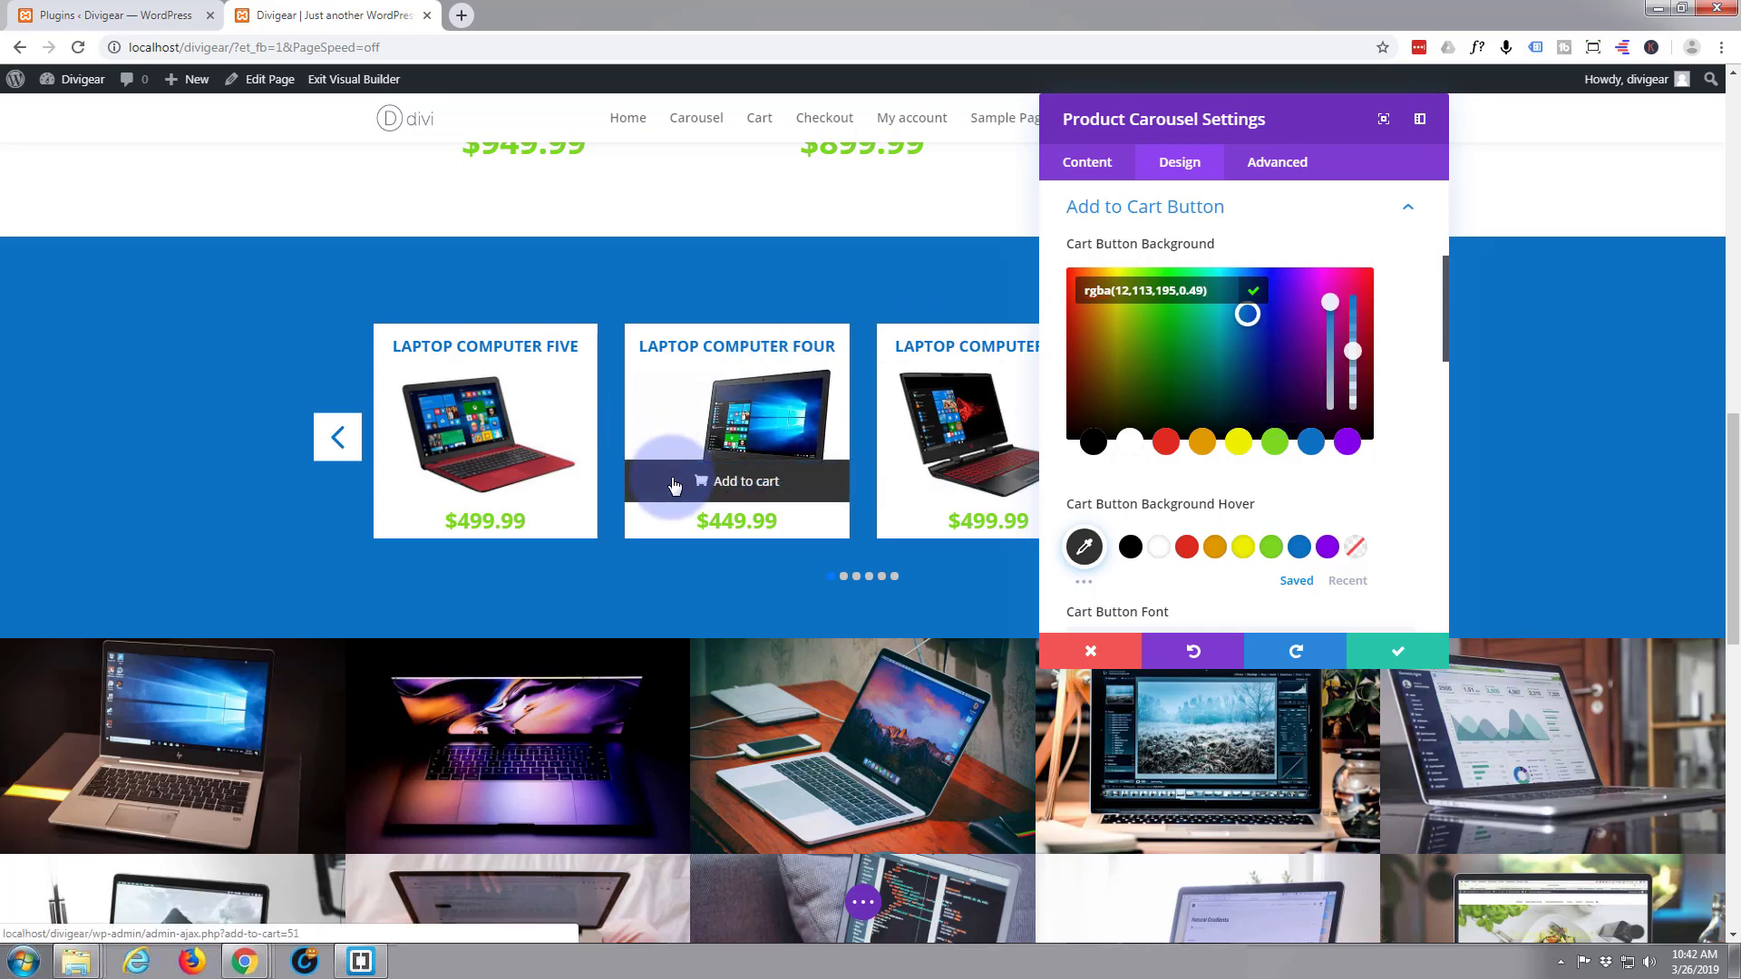
Set the cart button hover background to the same blue at about 0.83 alpha
{"action": "scroll", "coordinate": [1313, 362], "scroll_direction": "down", "scroll_amount": 2}
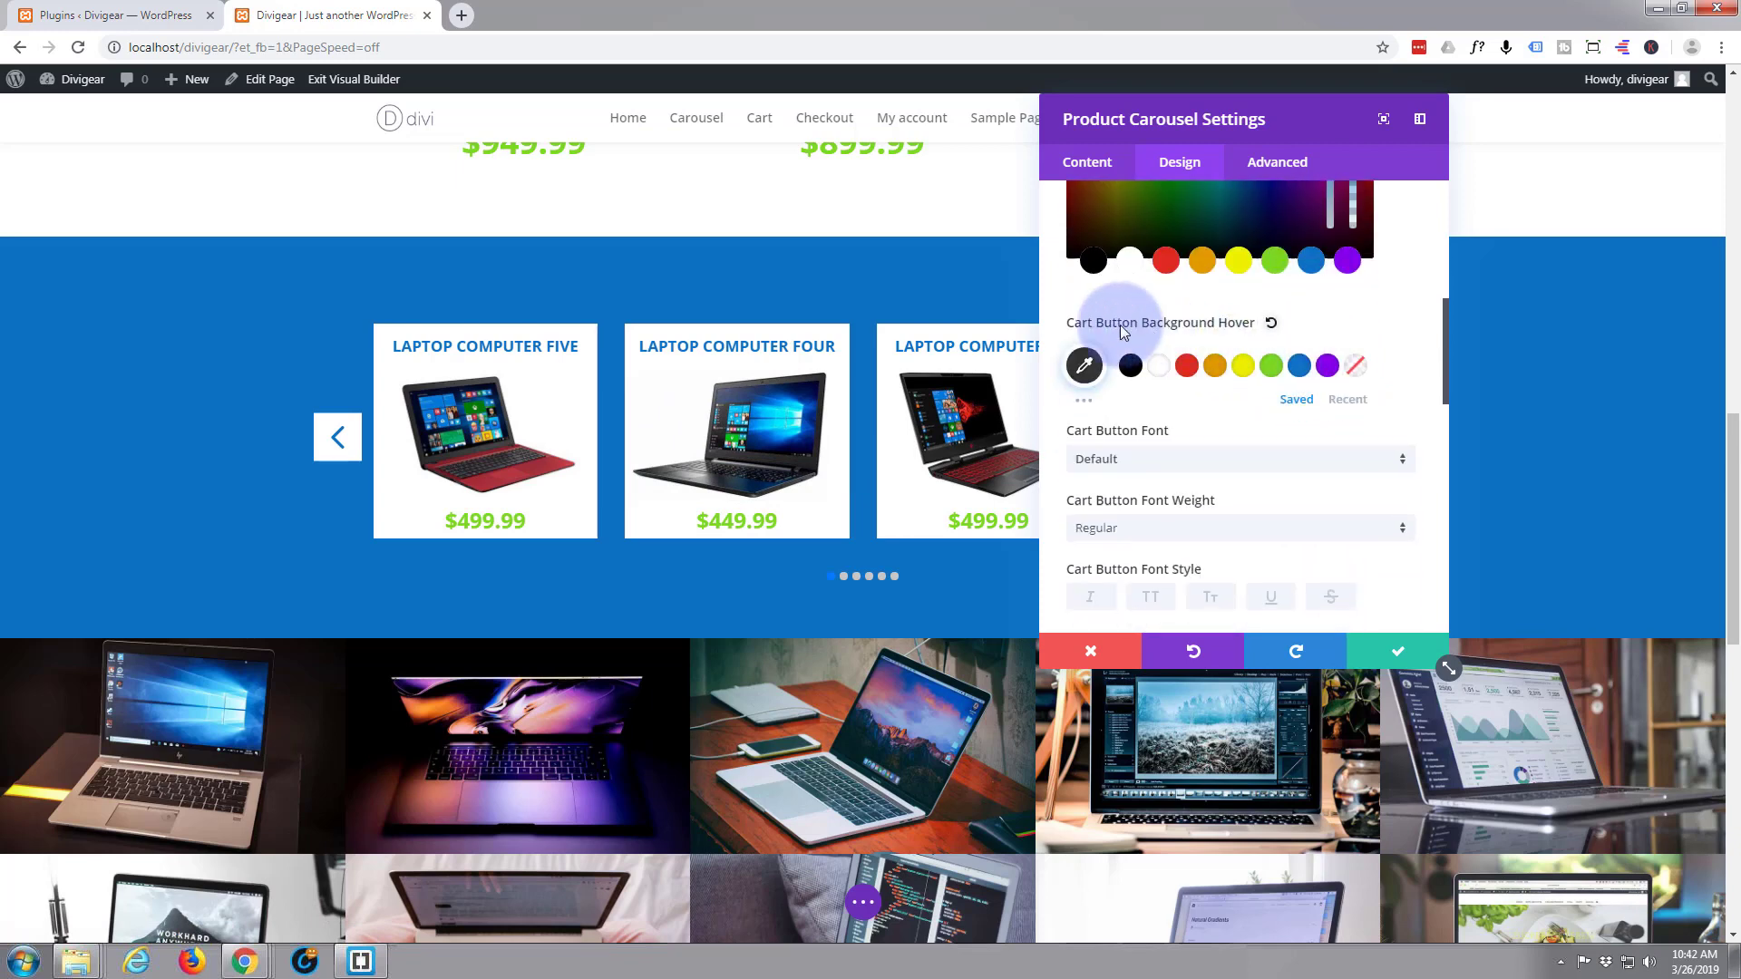
{"action": "left_click", "coordinate": [1298, 365]}
{"action": "scroll", "coordinate": [1297, 366], "scroll_direction": "down", "scroll_amount": 2}
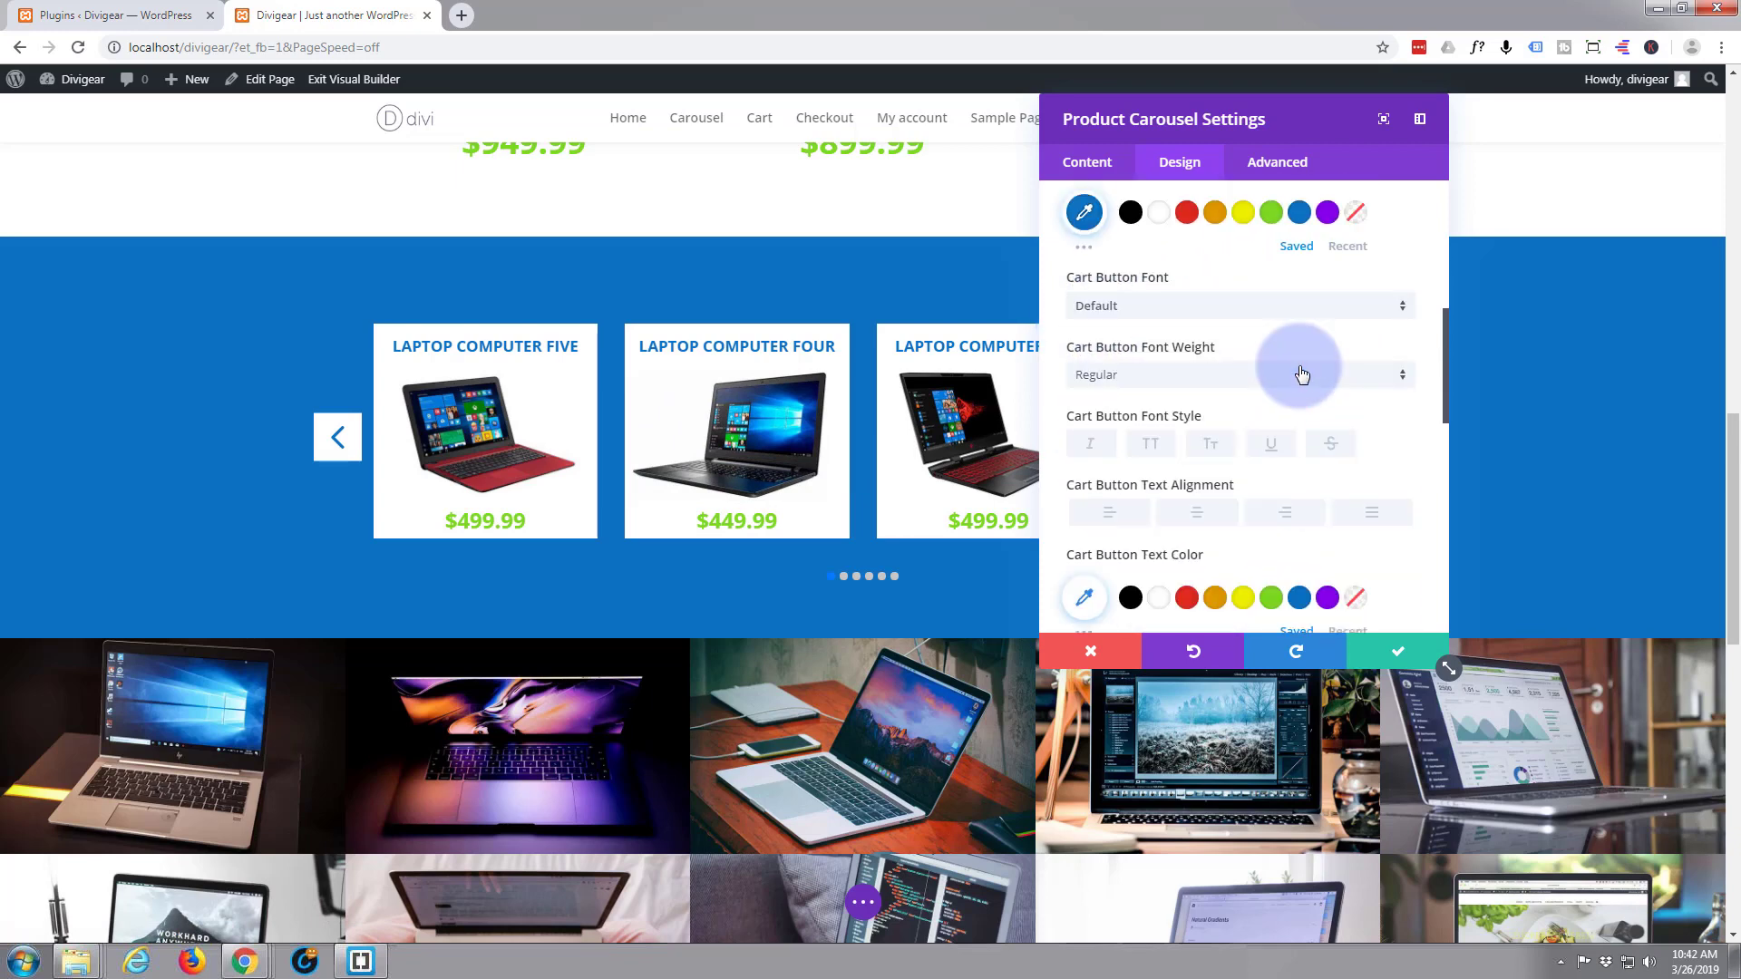
{"action": "left_click", "coordinate": [1083, 212]}
{"action": "left_click_drag", "start_coordinate": [1355, 222], "coordinate": [1355, 302]}
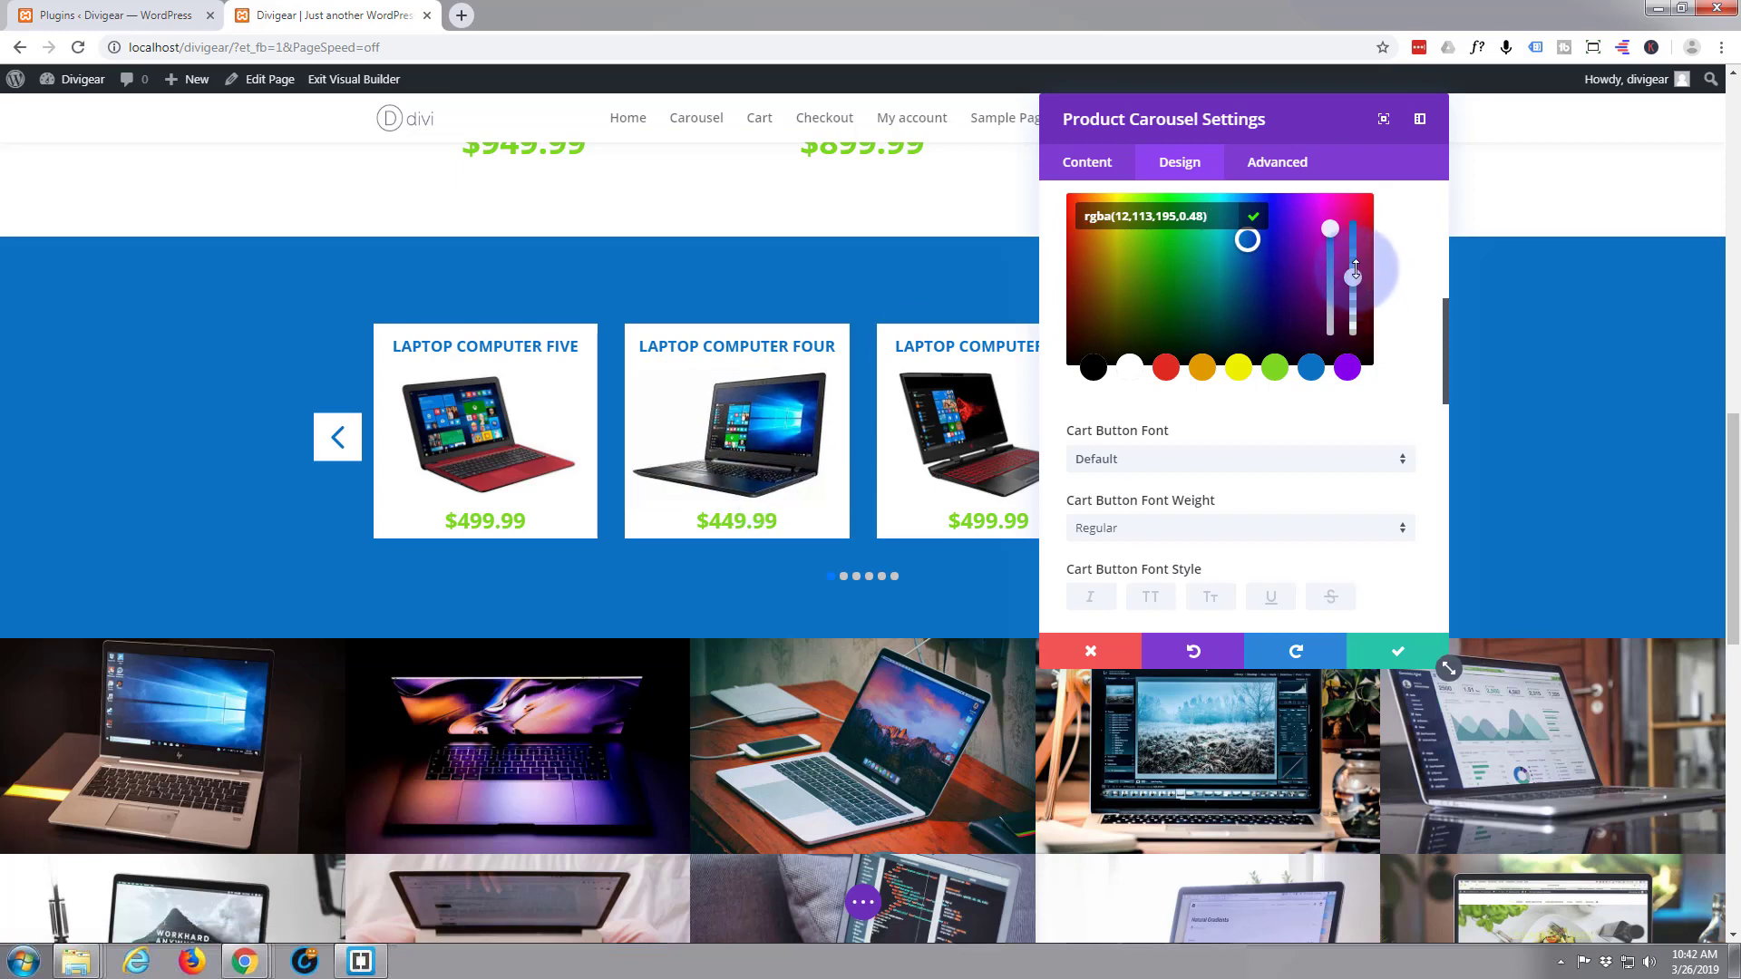
{"action": "left_click_drag", "start_coordinate": [1355, 268], "coordinate": [1357, 255]}
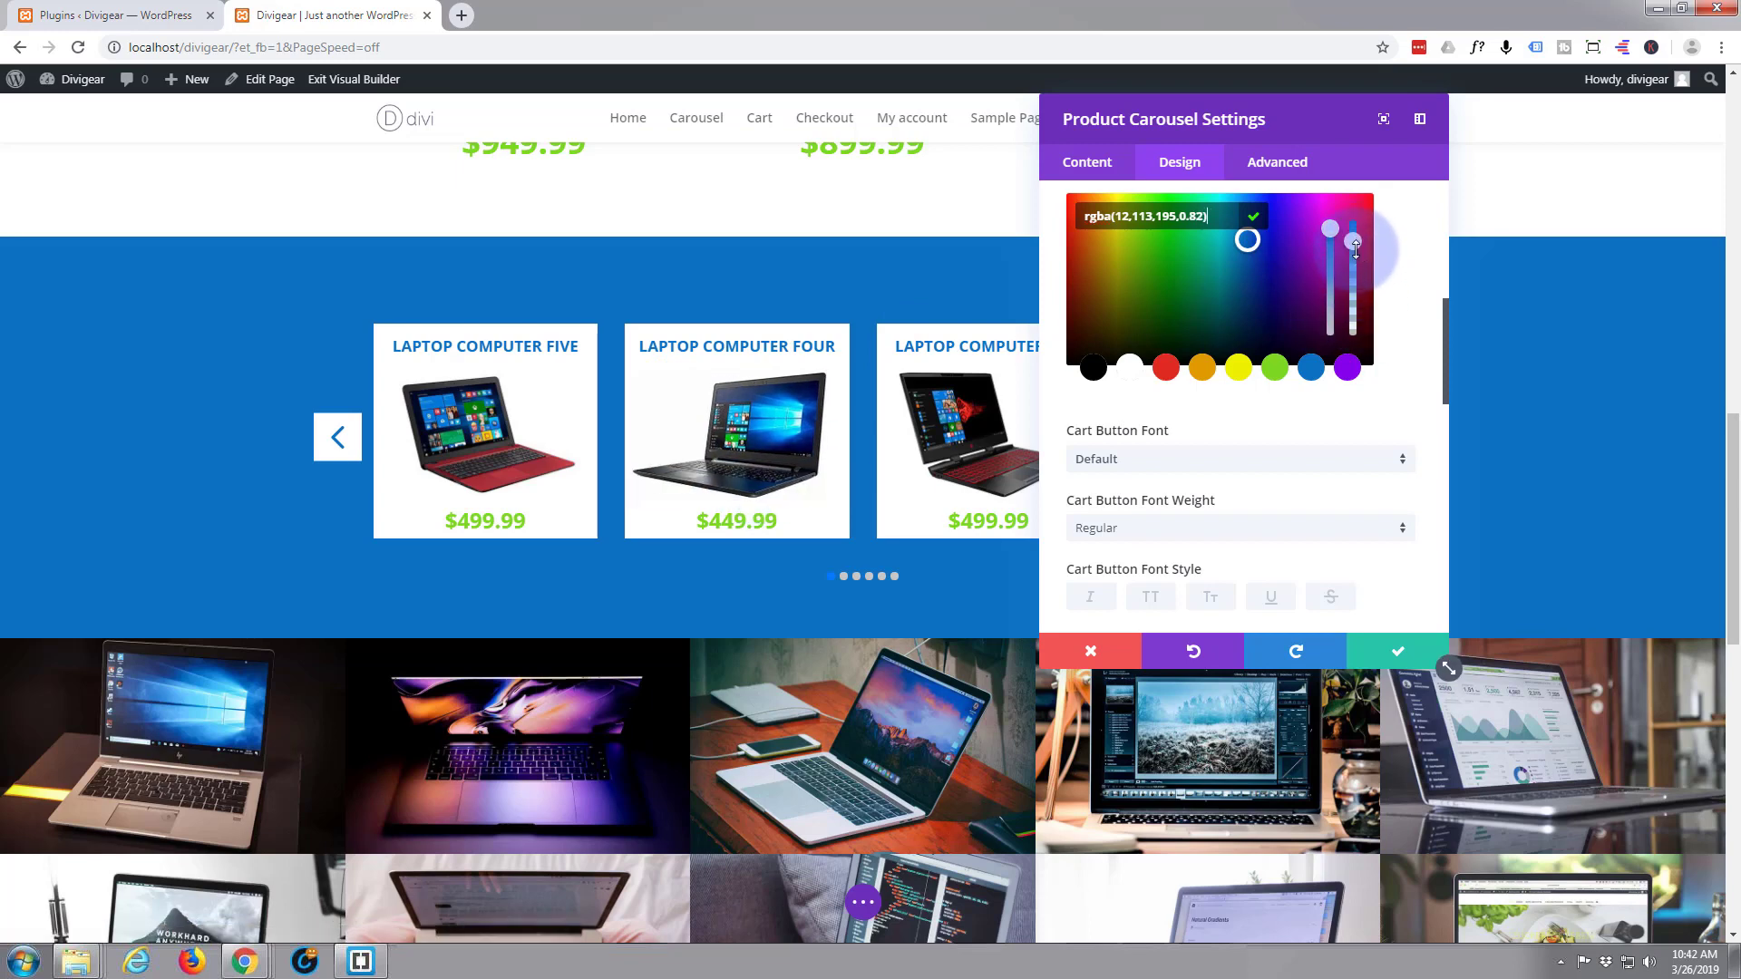
{"action": "mouse_move", "coordinate": [785, 478]}
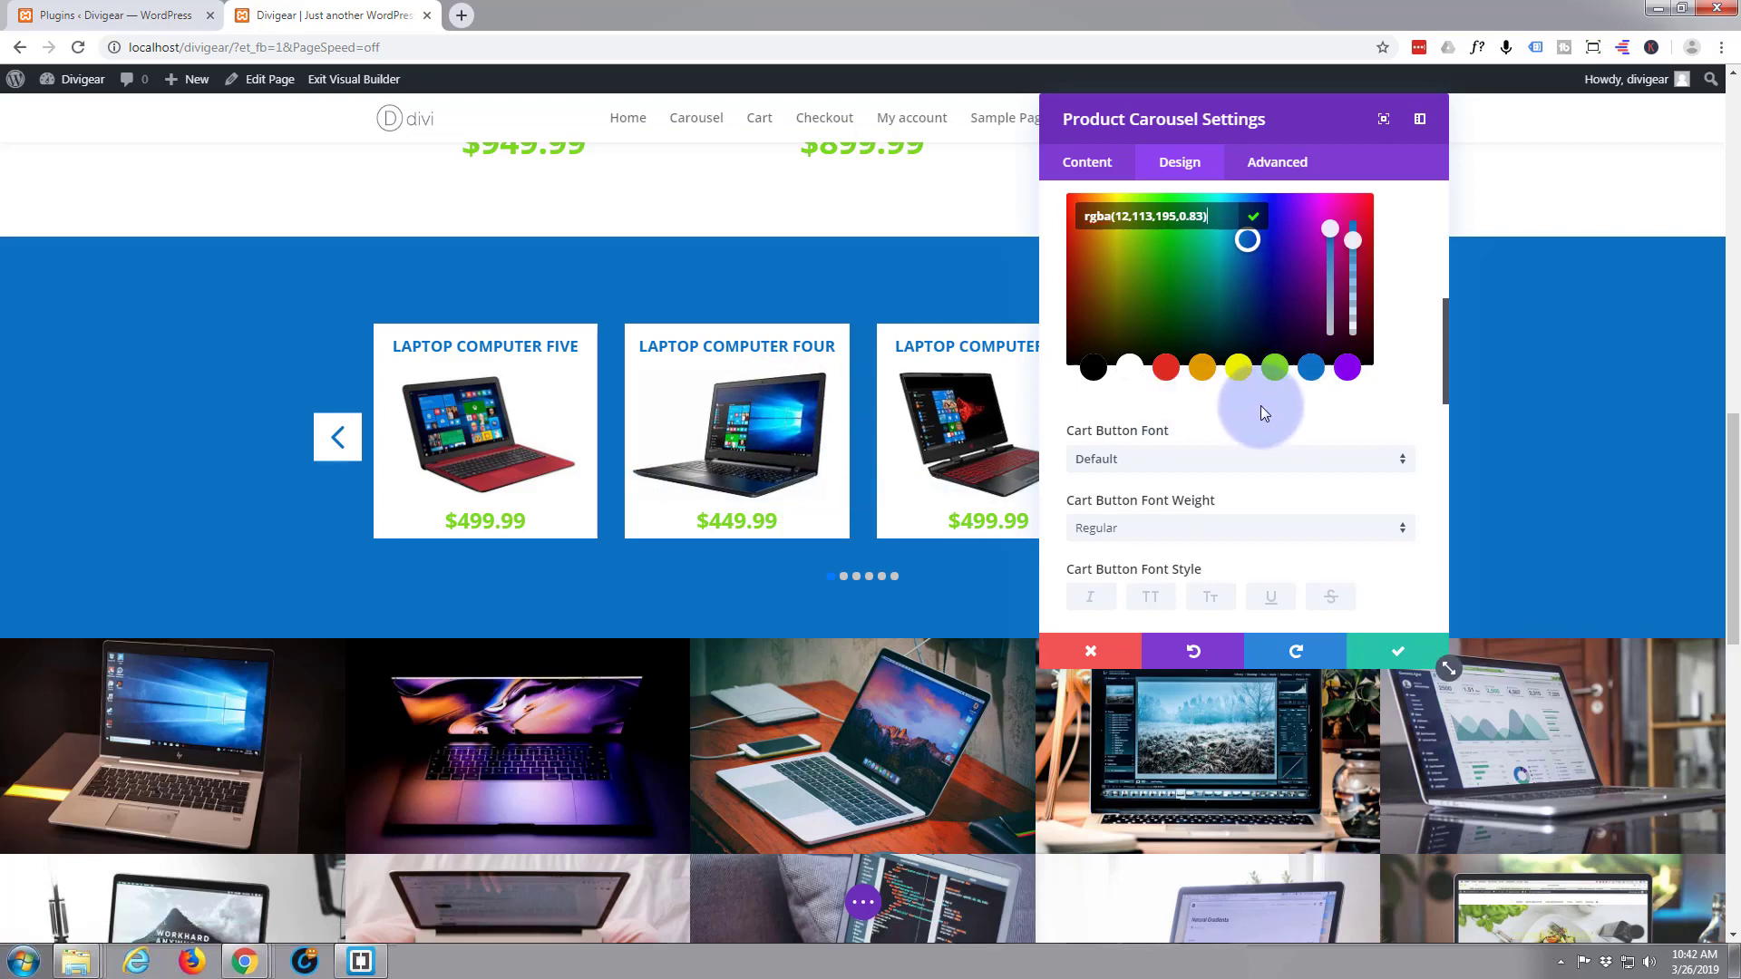
{"action": "scroll", "coordinate": [1256, 390], "scroll_direction": "down", "scroll_amount": 5}
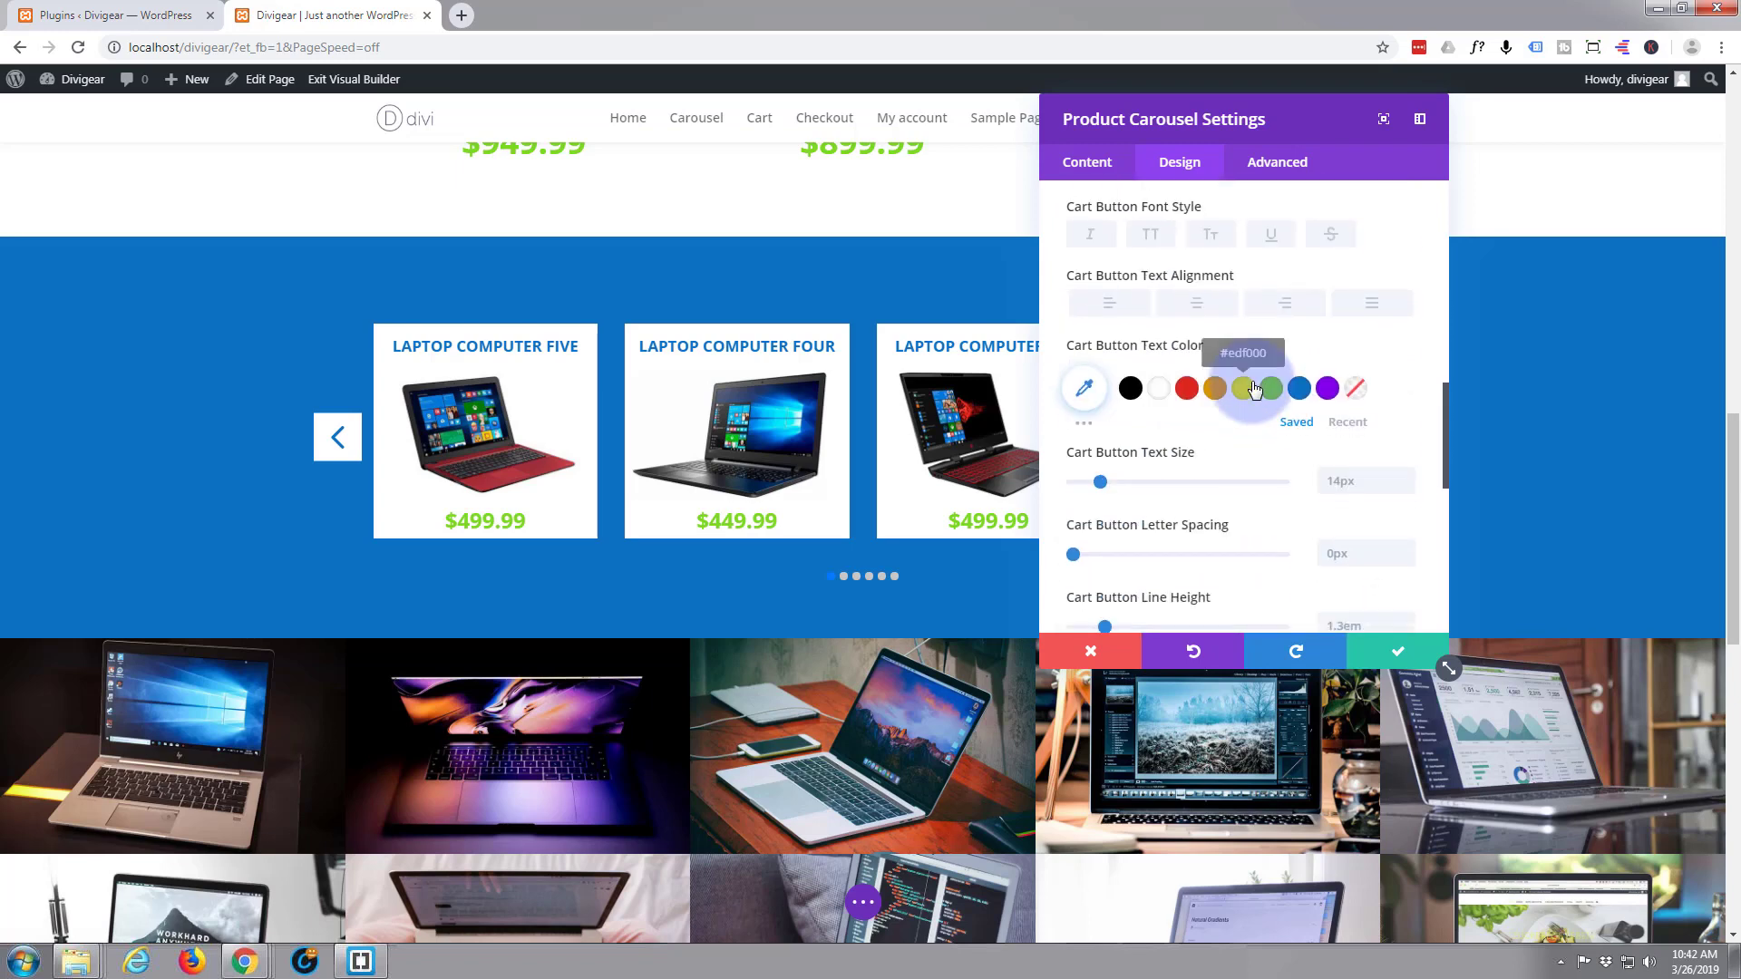
Apply the third Box Shadow preset (6px horizontal, 6px vertical offset) to the carousel's product cards
{"action": "scroll", "coordinate": [1254, 388], "scroll_direction": "down", "scroll_amount": 3}
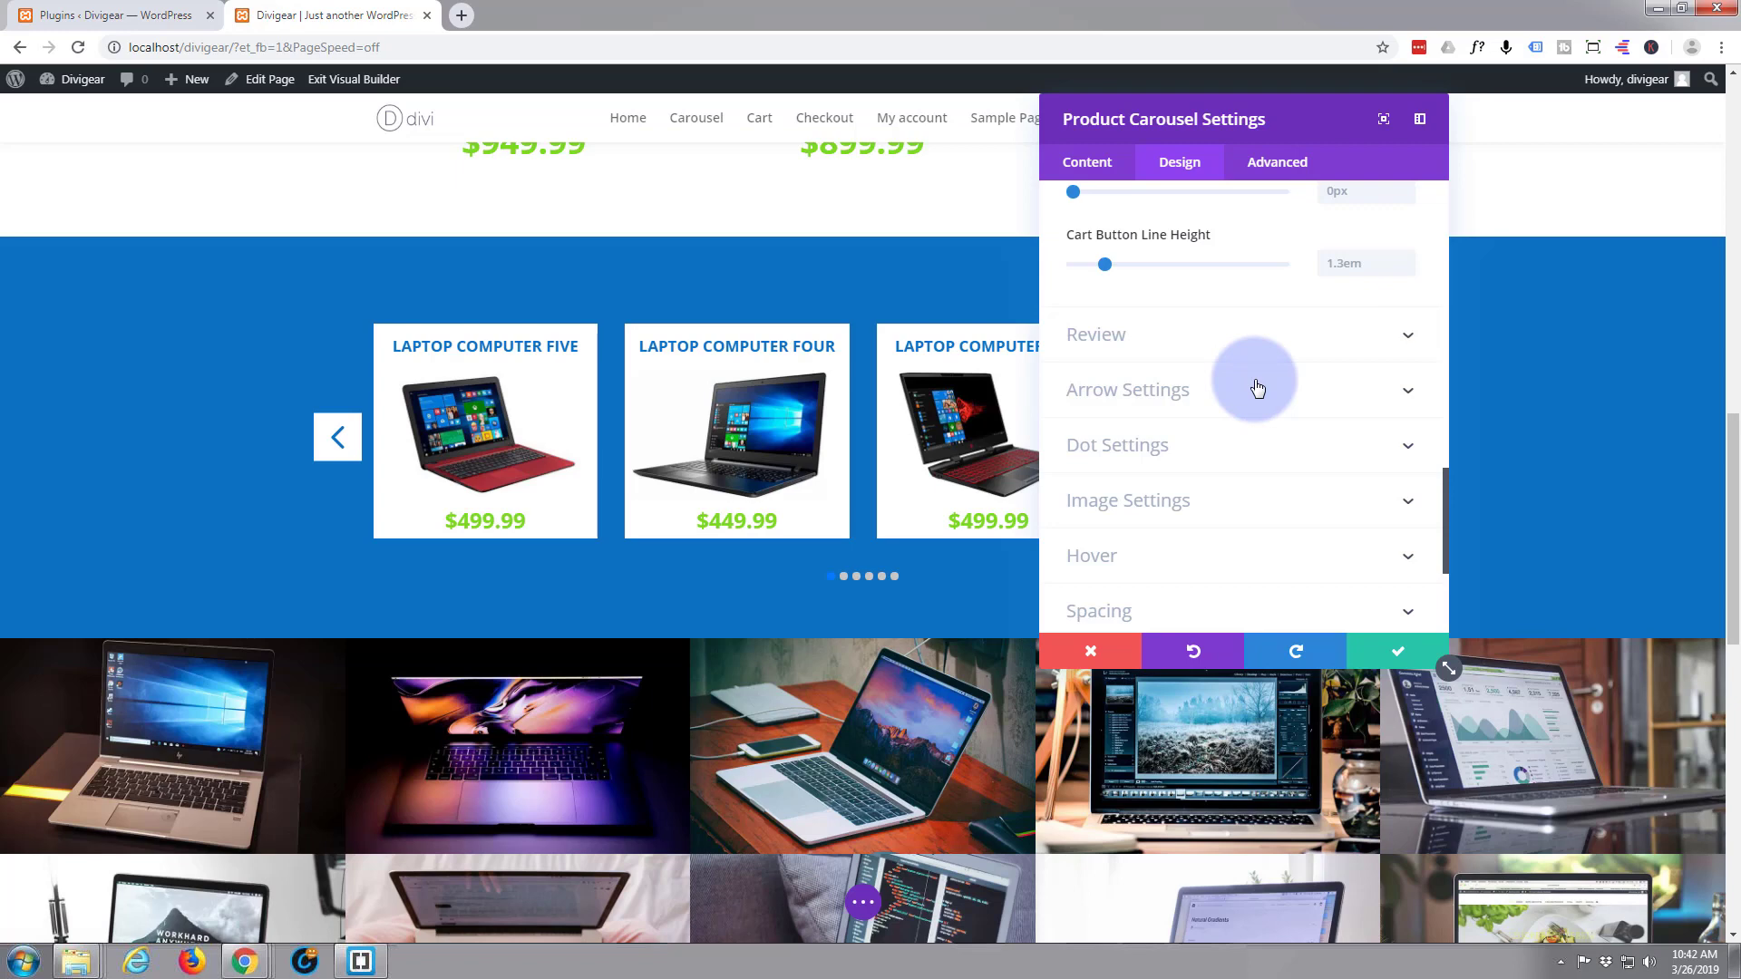
{"action": "scroll", "coordinate": [1258, 388], "scroll_direction": "down", "scroll_amount": 2}
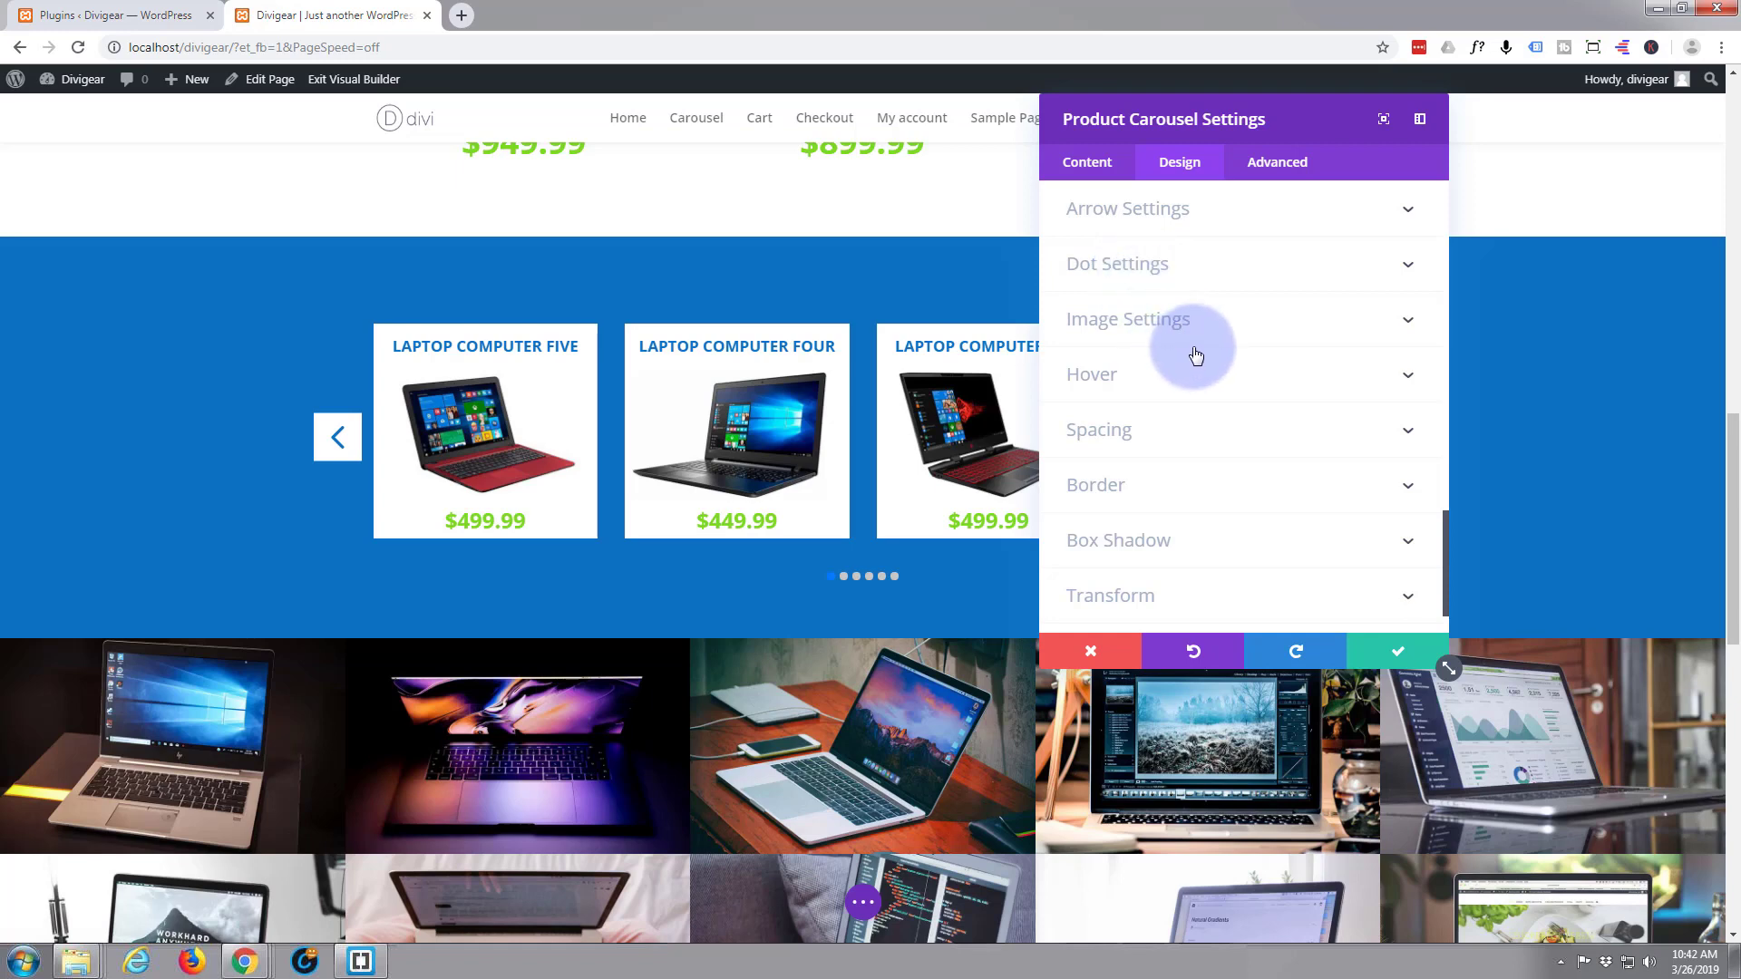
{"action": "scroll", "coordinate": [1199, 355], "scroll_direction": "down", "scroll_amount": 1}
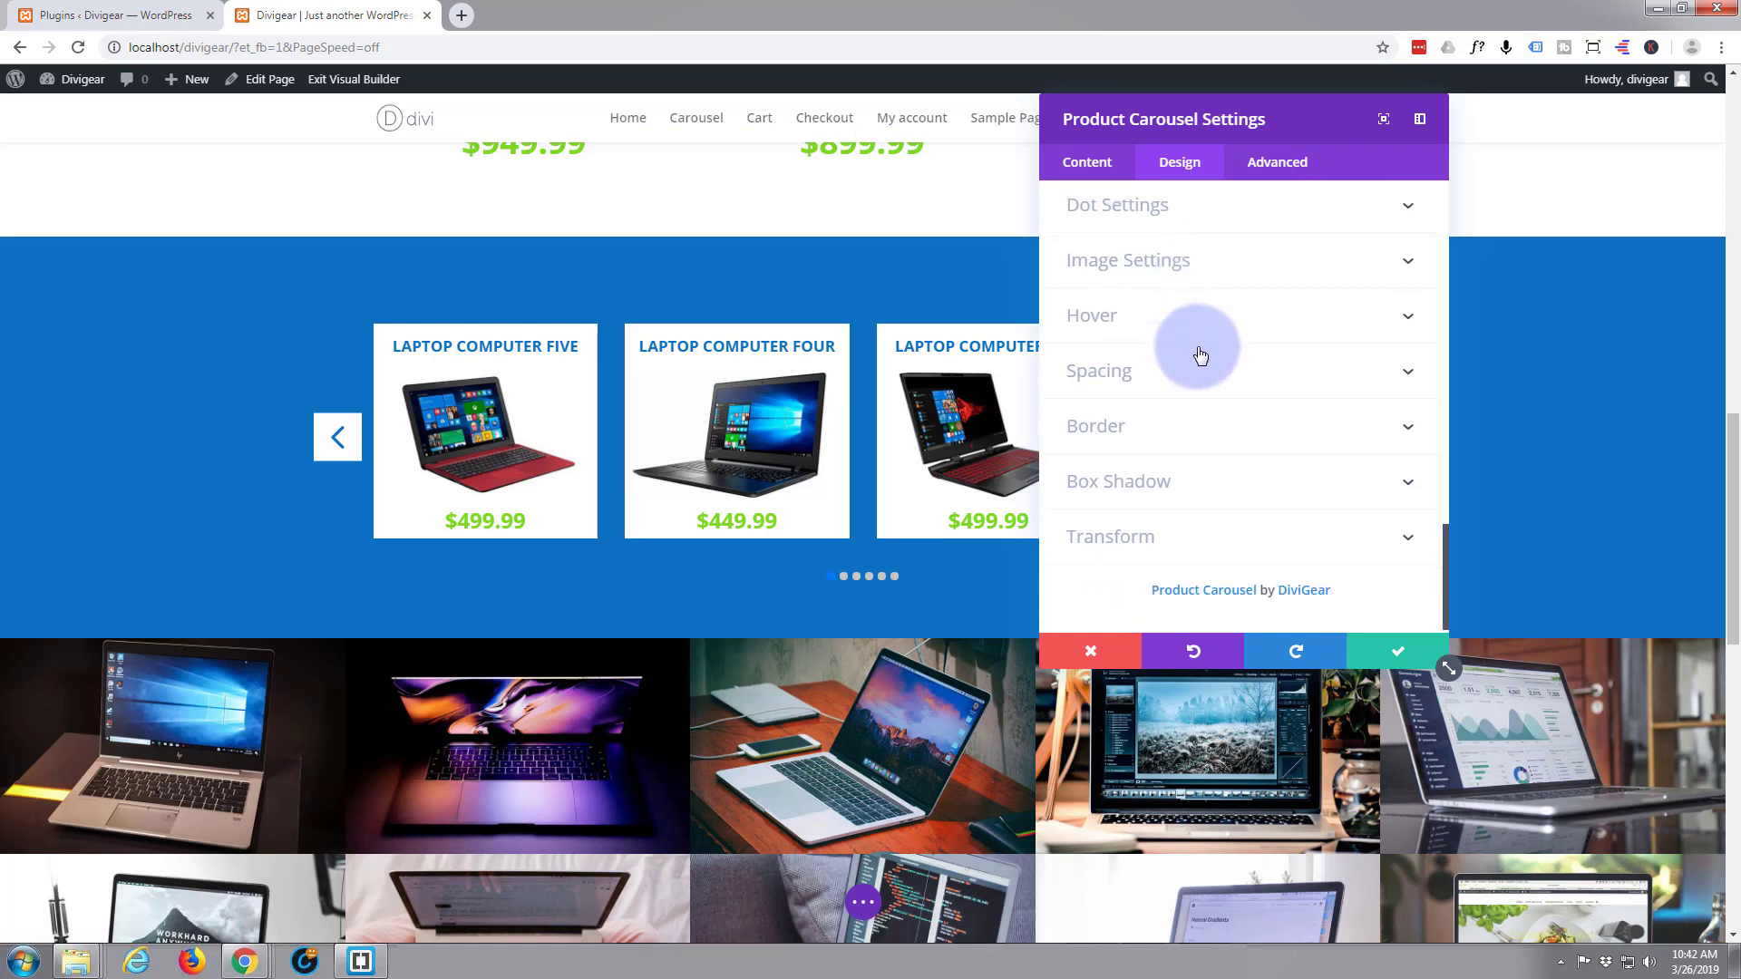
{"action": "left_click", "coordinate": [1206, 471]}
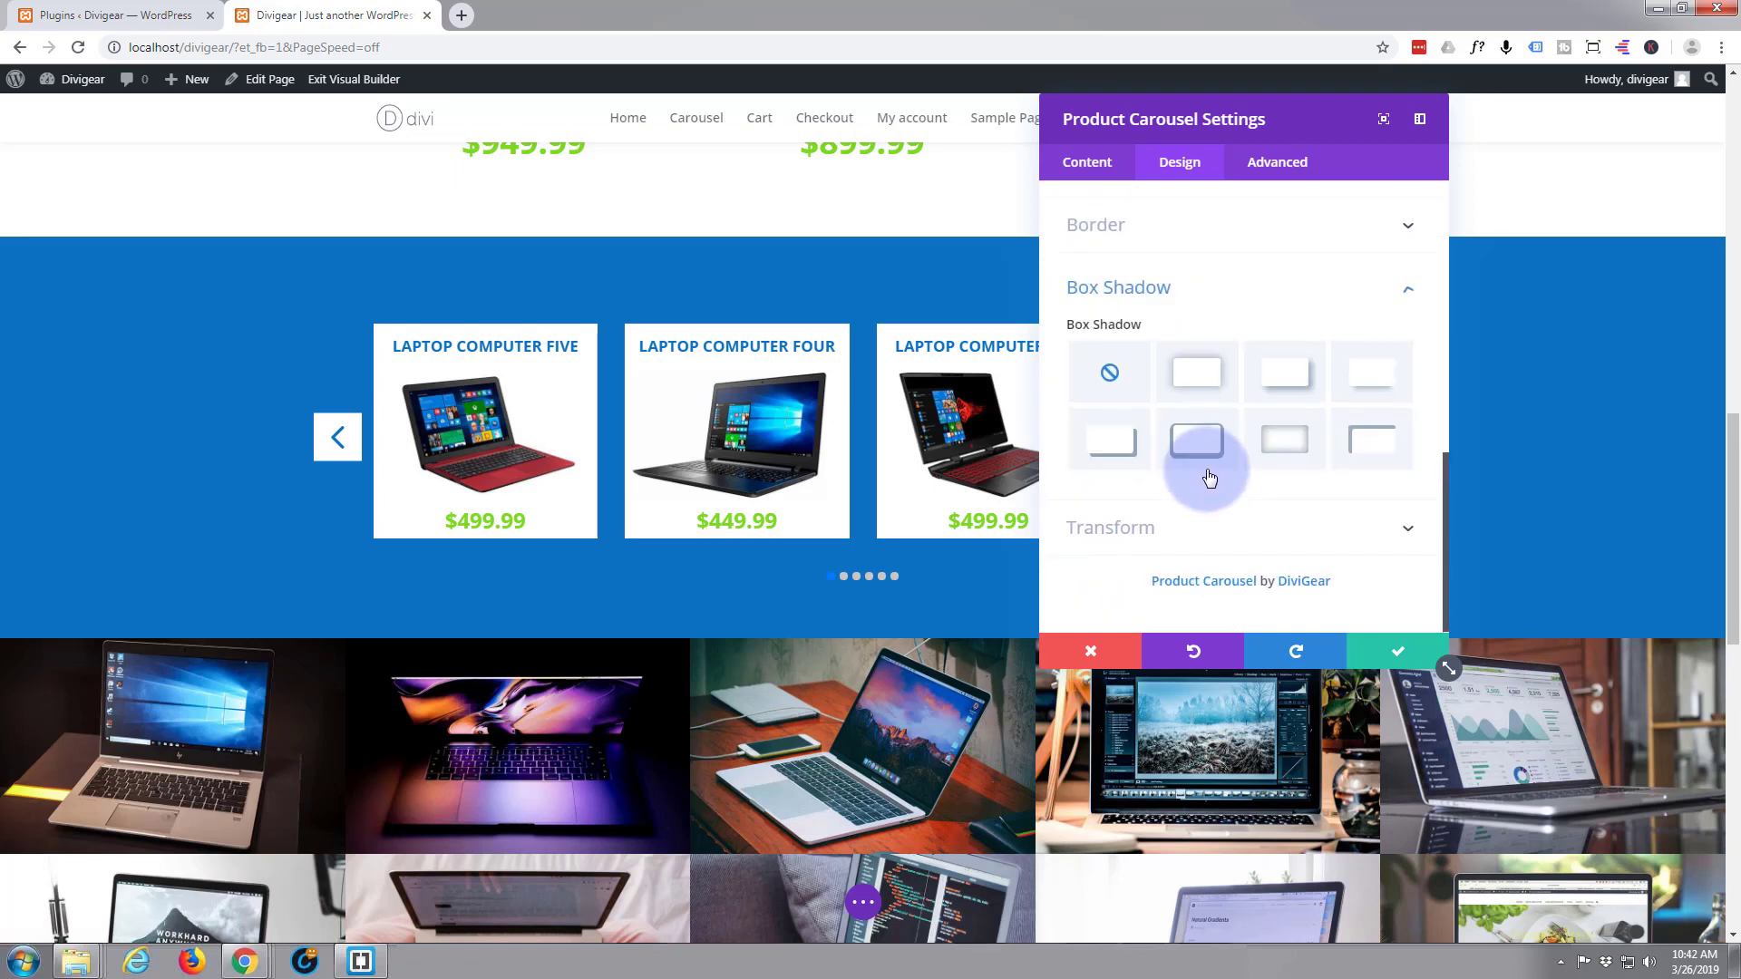
{"action": "left_click", "coordinate": [1287, 383]}
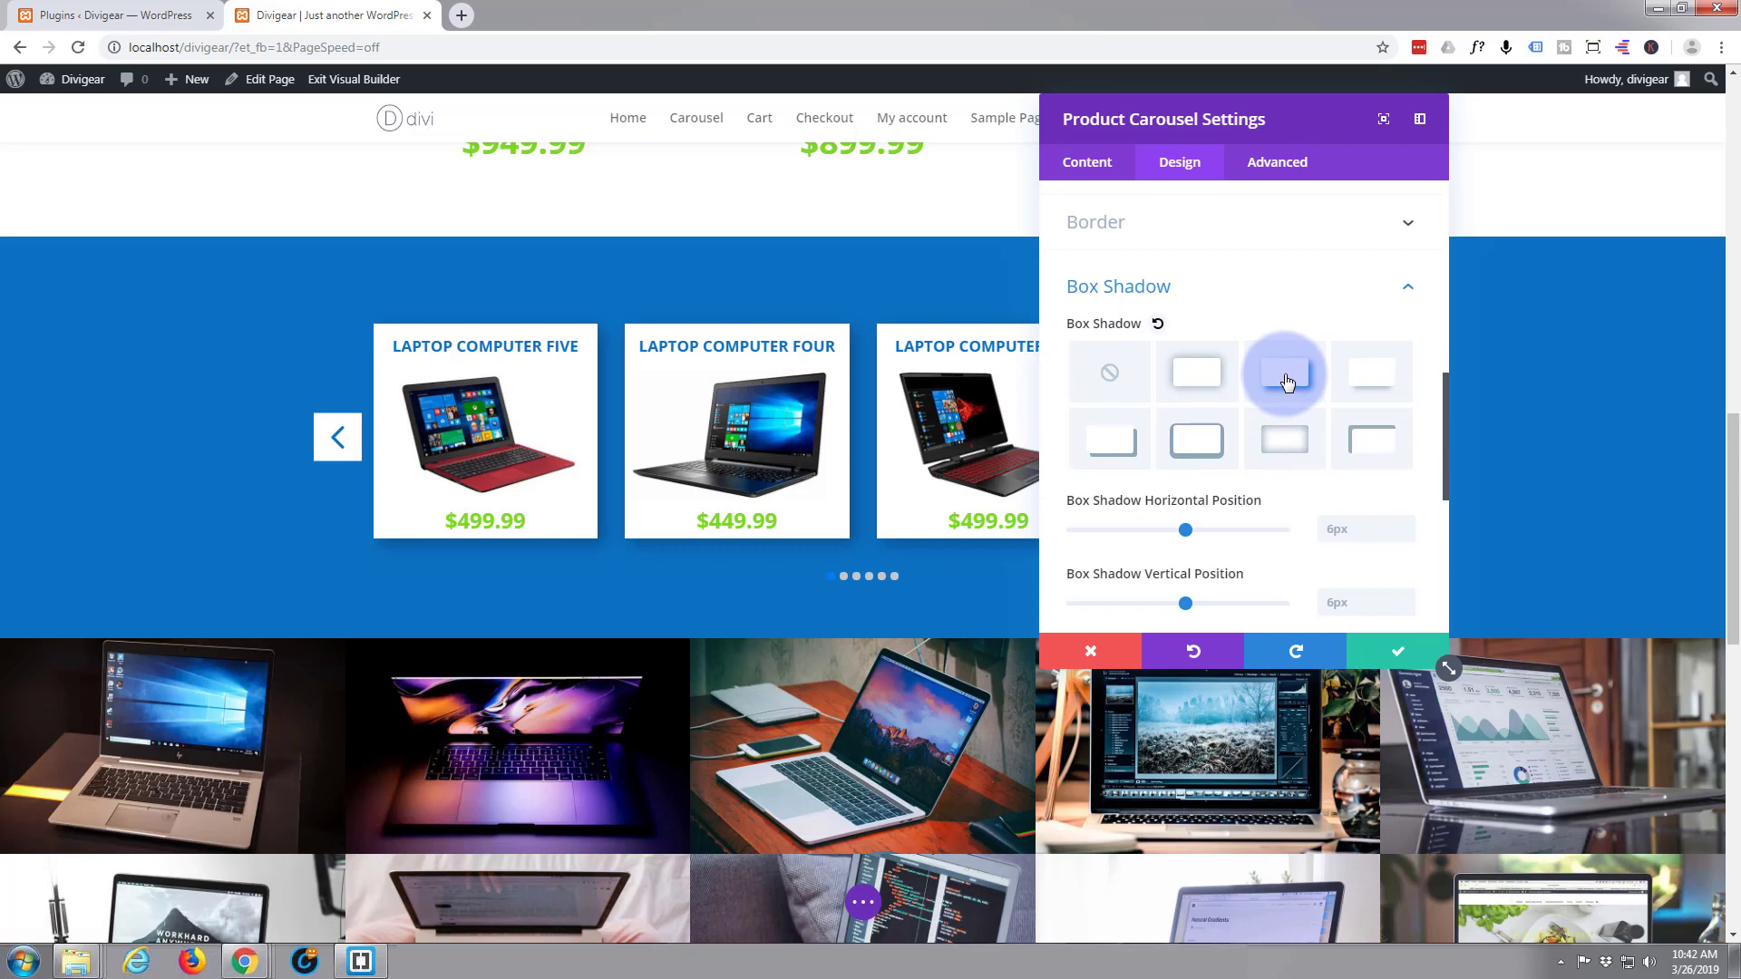
Confirm the carousel module settings, save the page, and exit the Visual Builder to the live homepage
{"action": "left_click", "coordinate": [1399, 653]}
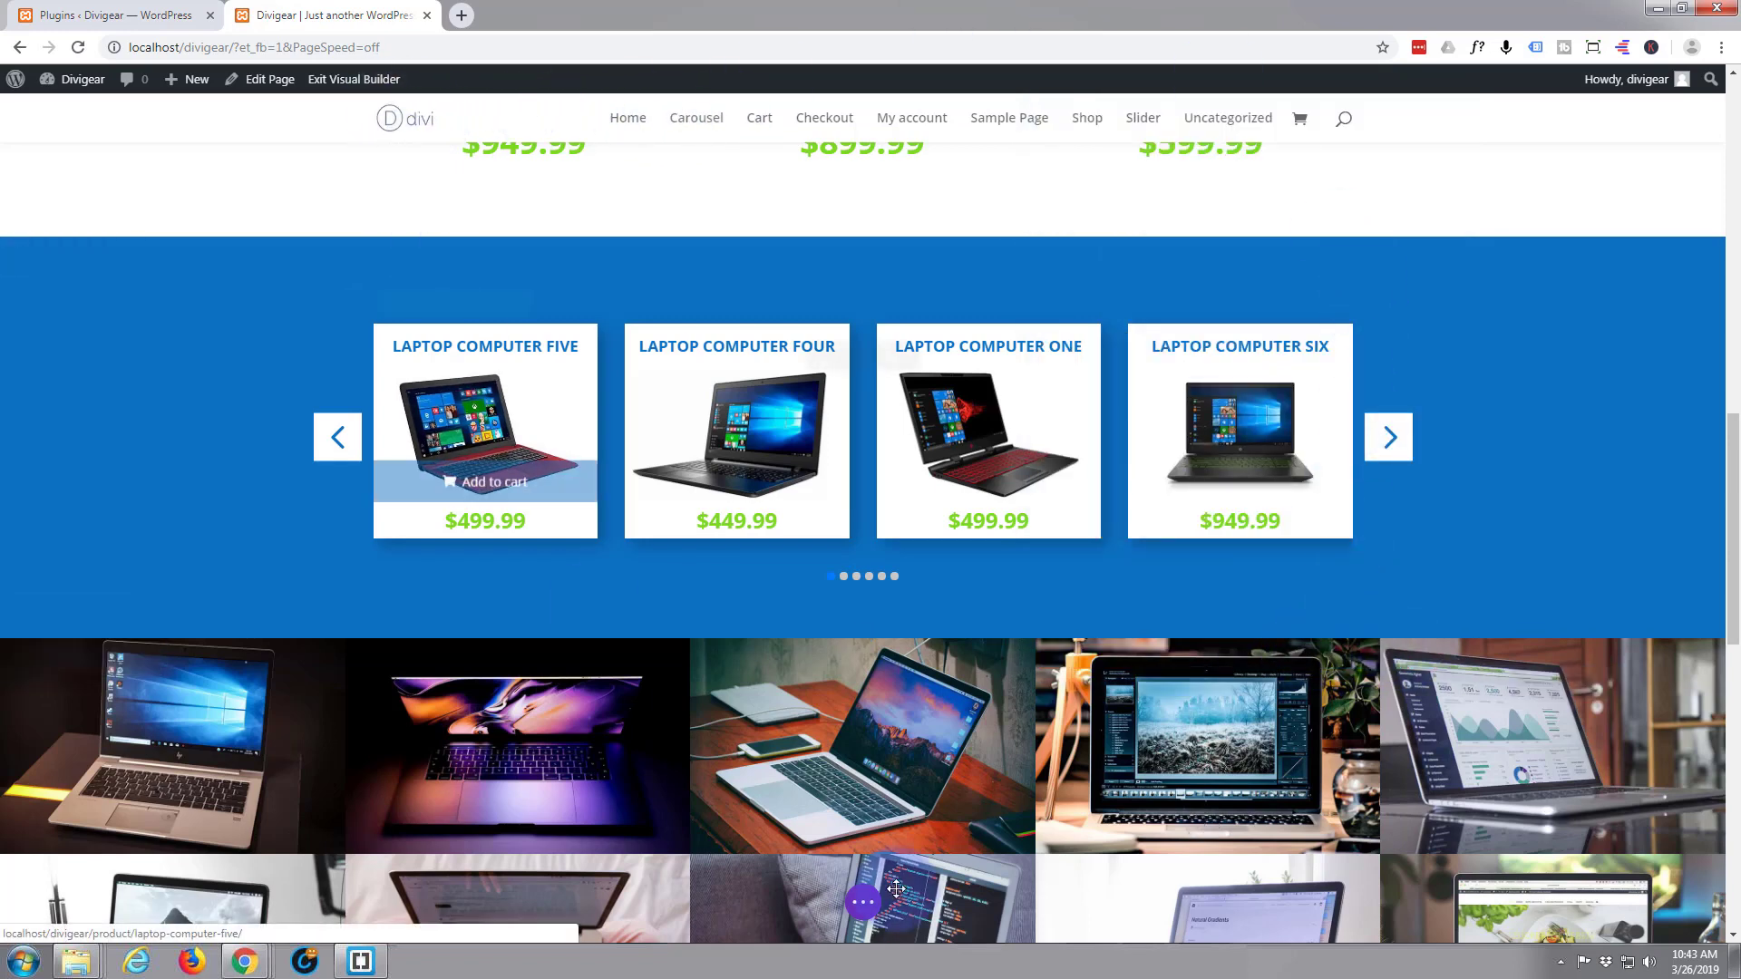
{"action": "left_click", "coordinate": [863, 902]}
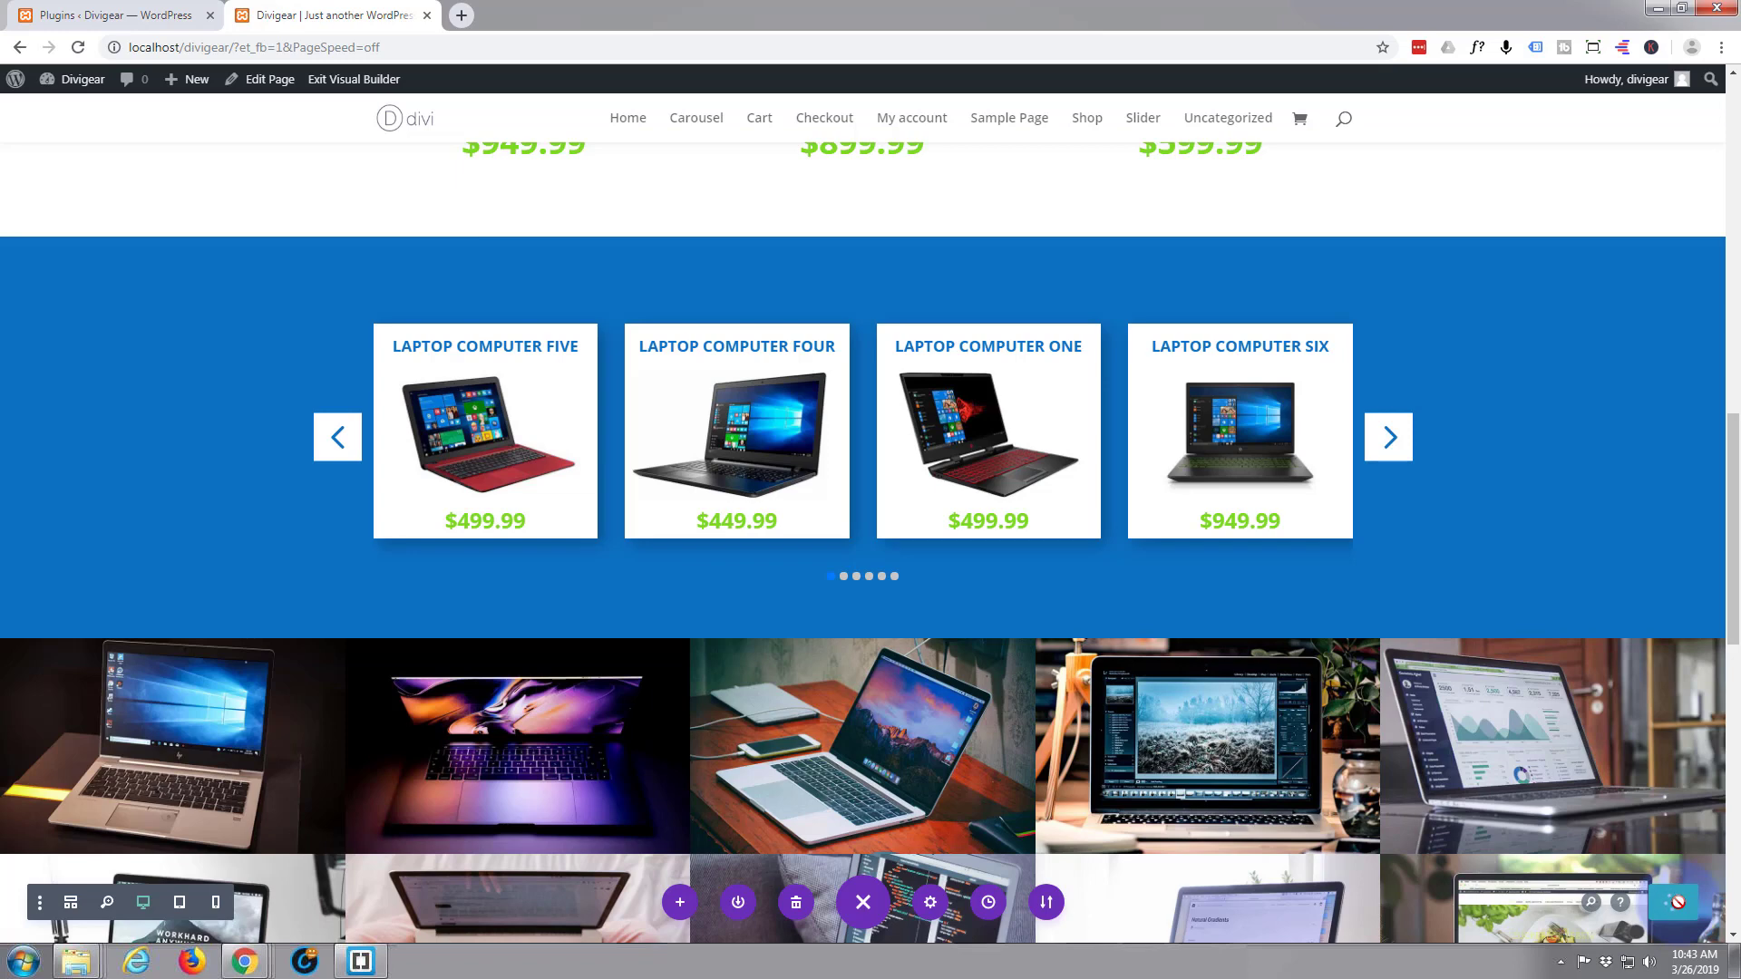
{"action": "left_click", "coordinate": [1128, 80]}
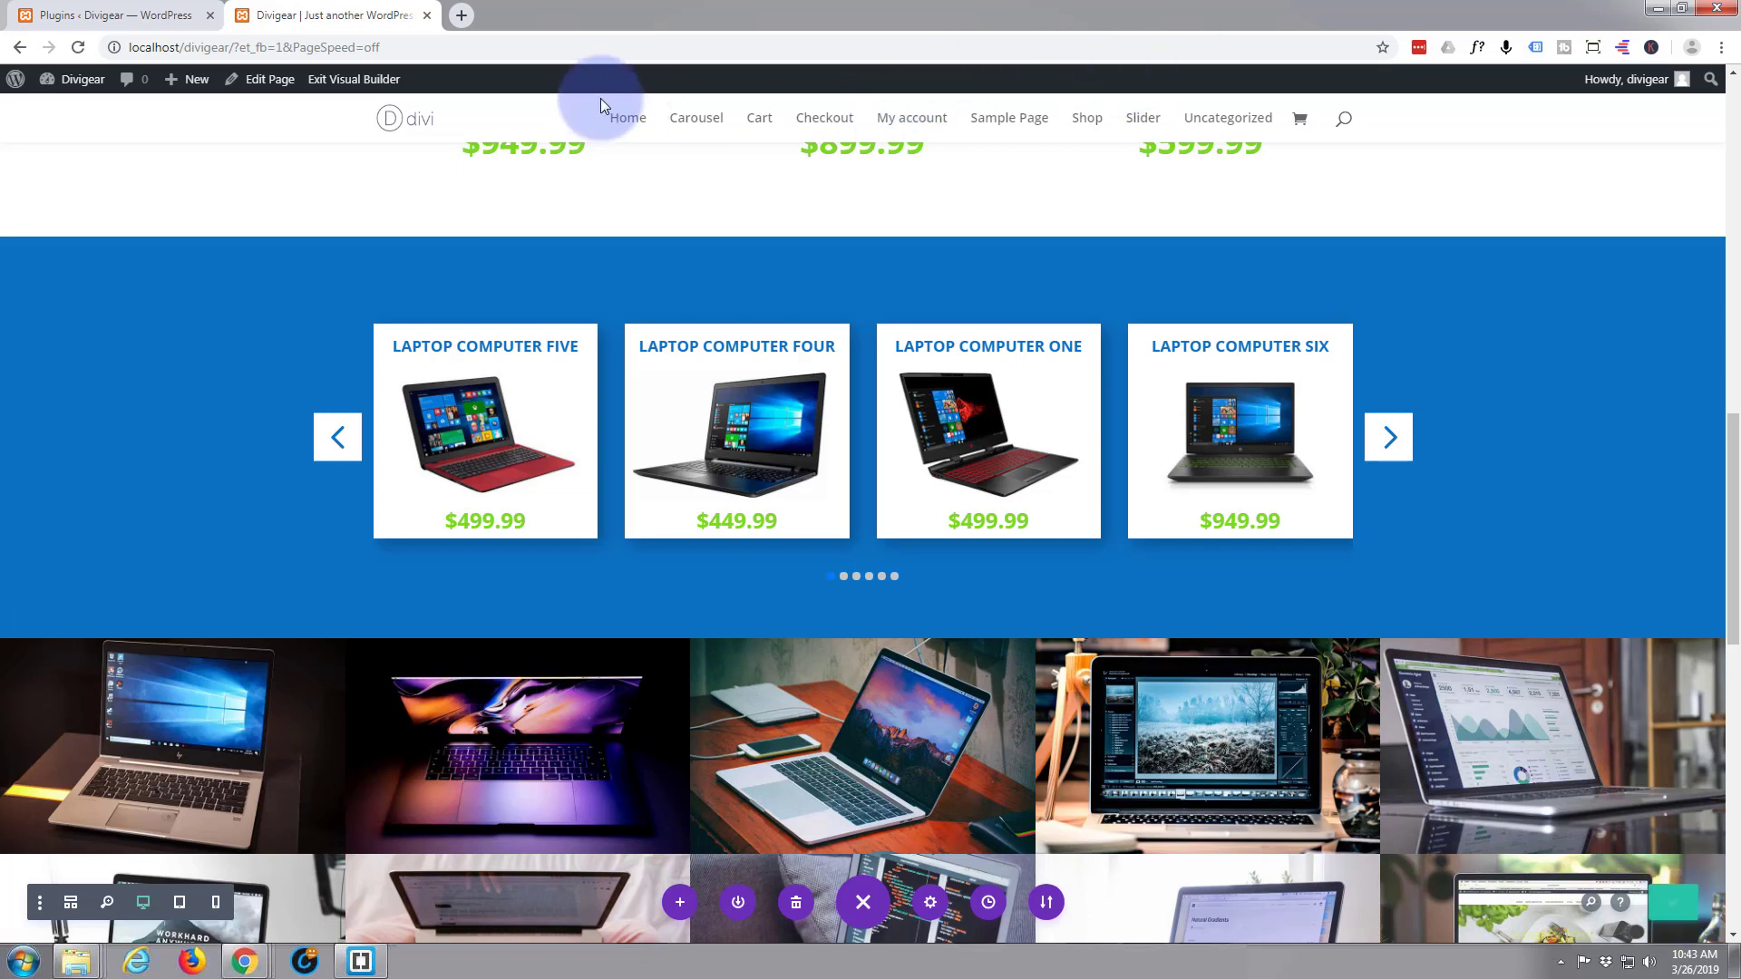
{"action": "left_click", "coordinate": [363, 82]}
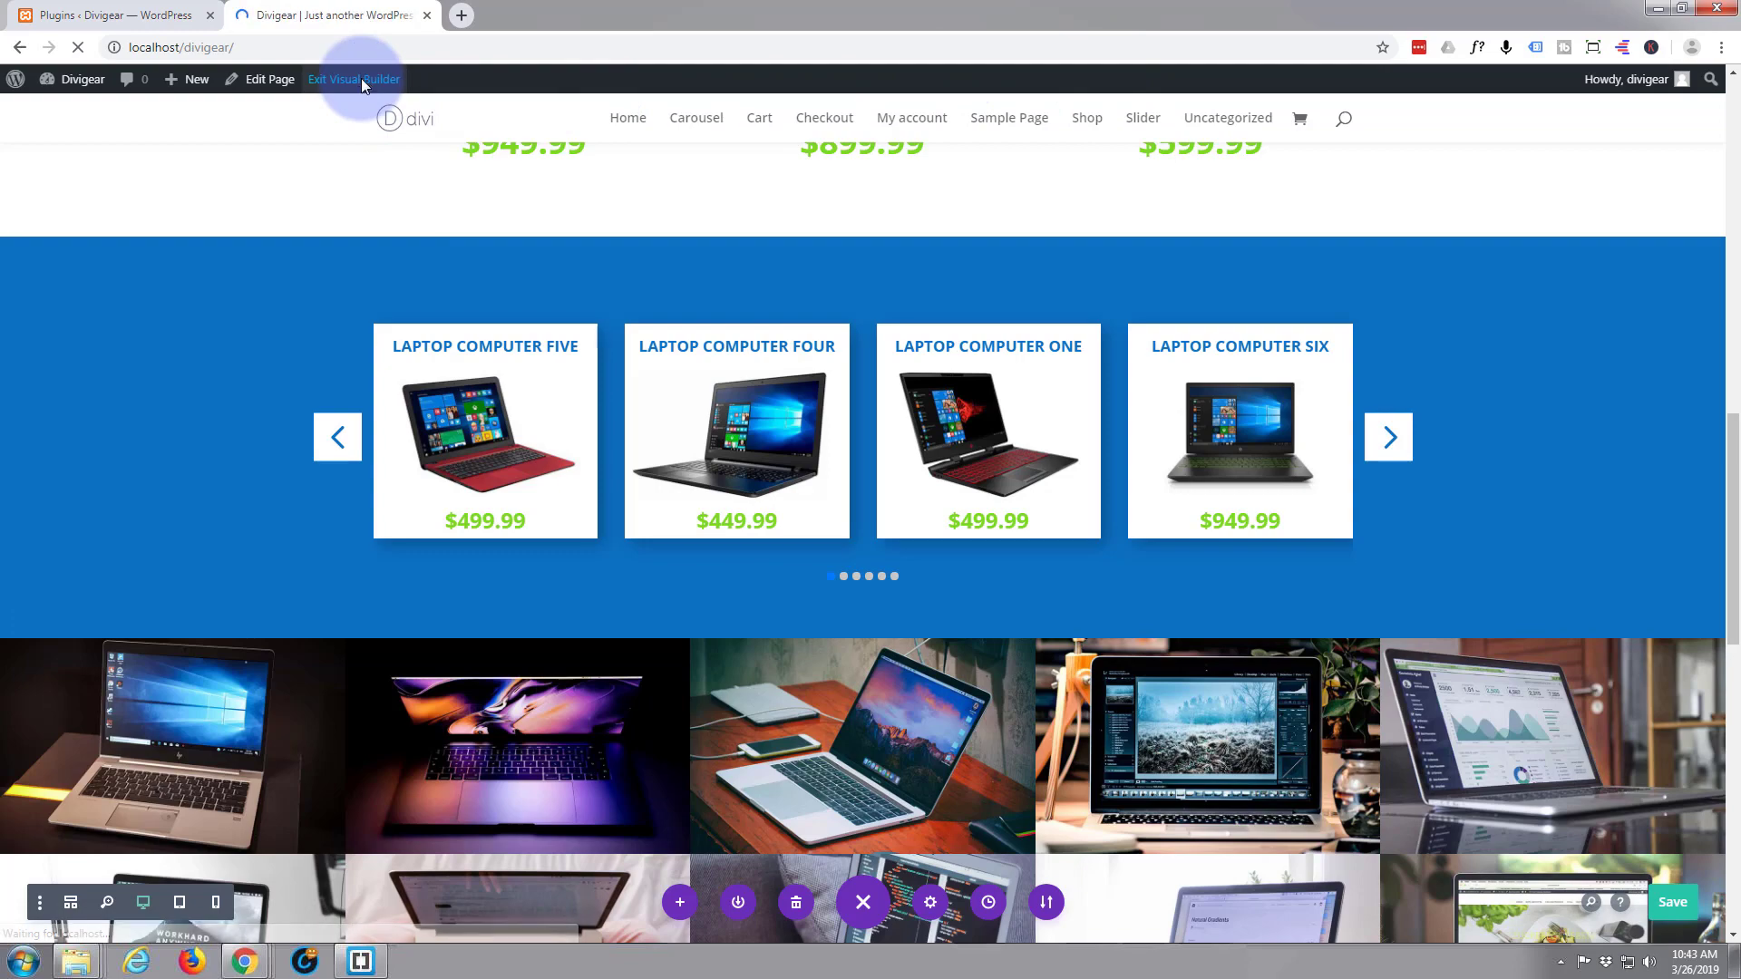
{"action": "scroll", "coordinate": [310, 199], "scroll_direction": "down", "scroll_amount": 10}
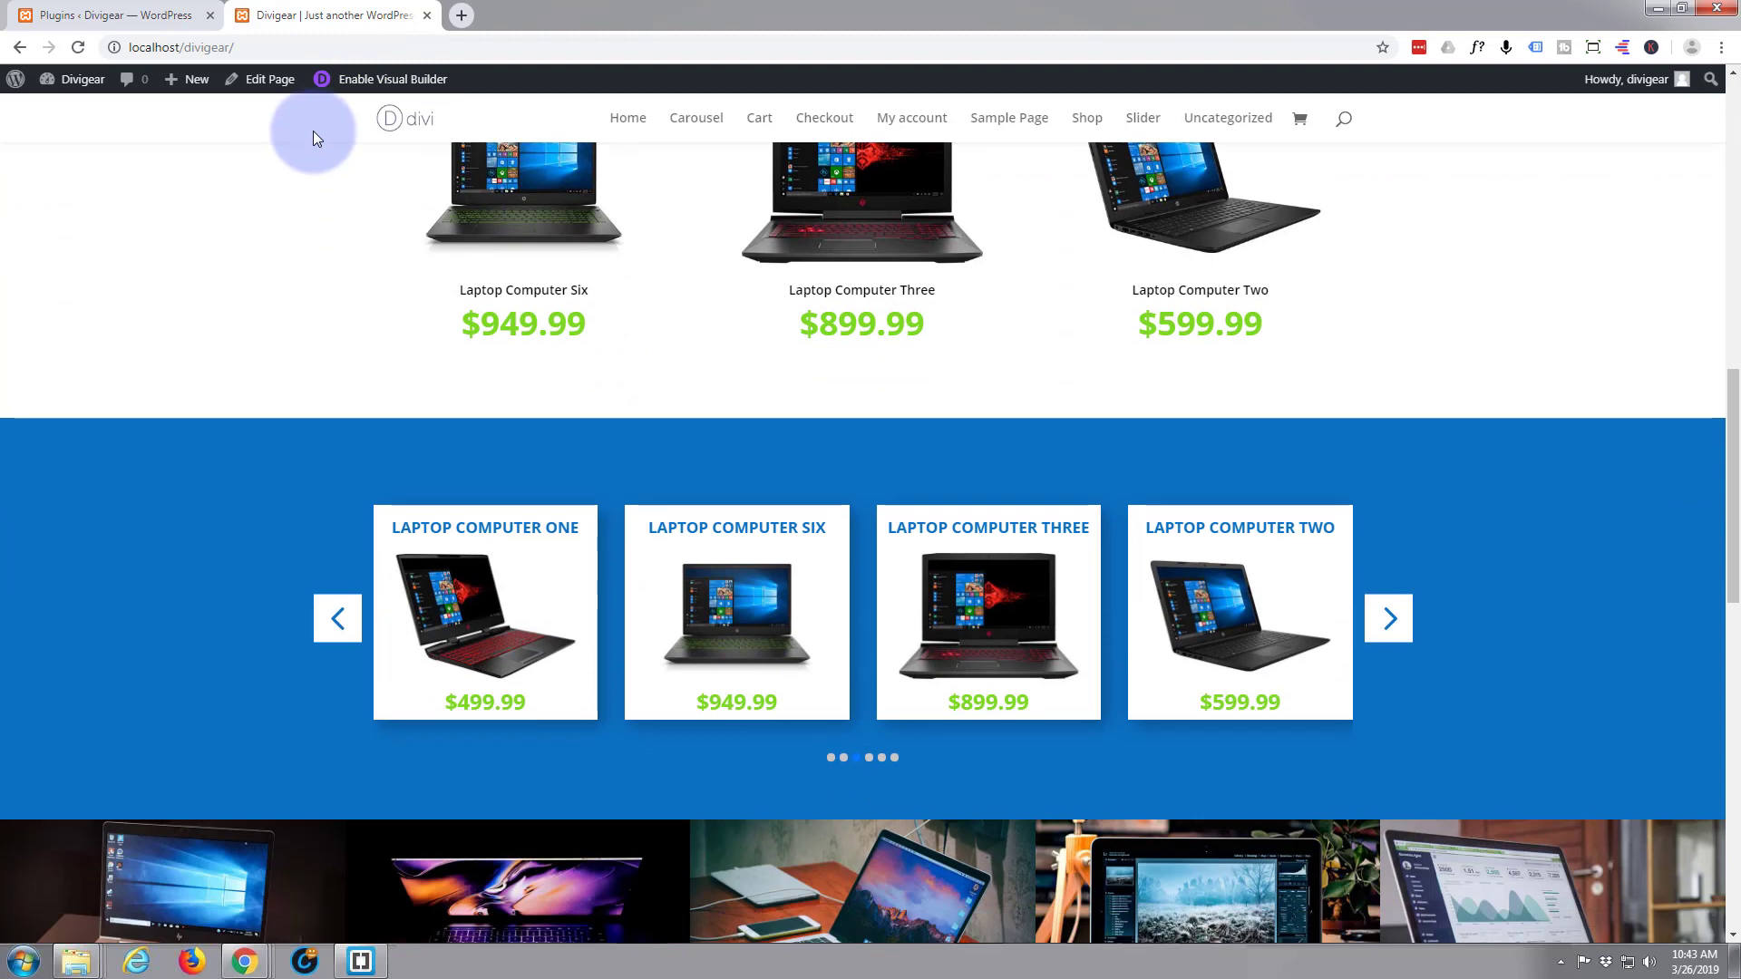
{"action": "scroll", "coordinate": [313, 130], "scroll_direction": "down", "scroll_amount": 1}
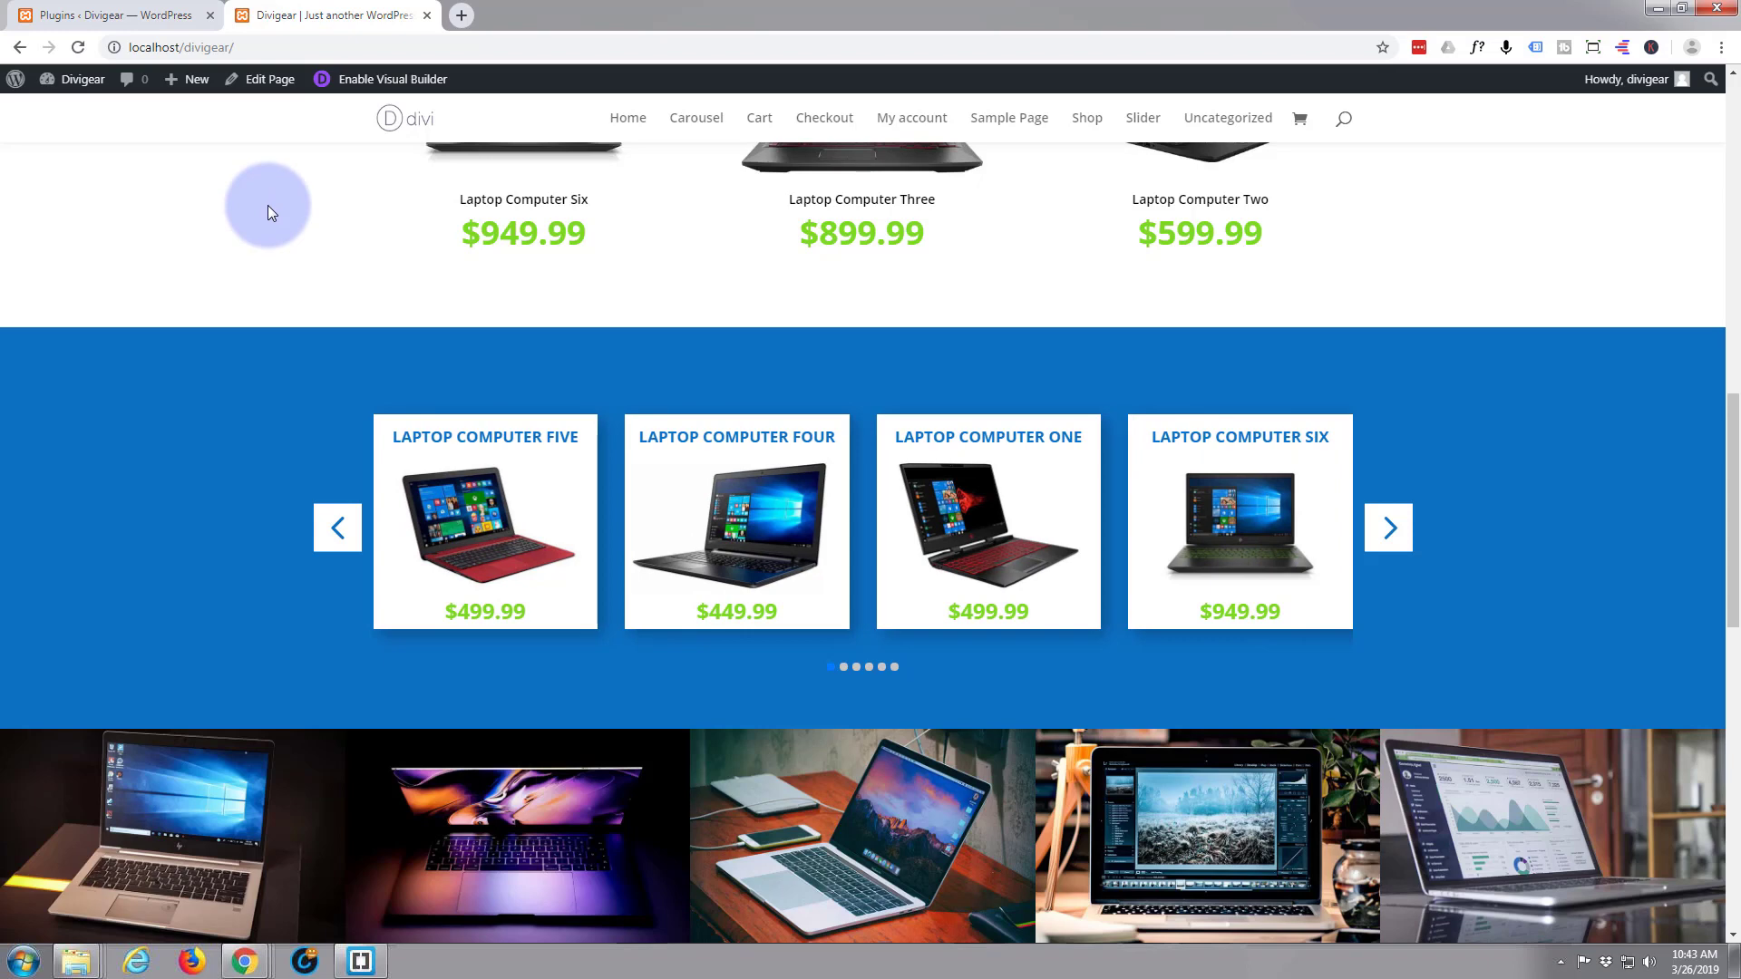
{"action": "mouse_move", "coordinate": [749, 583]}
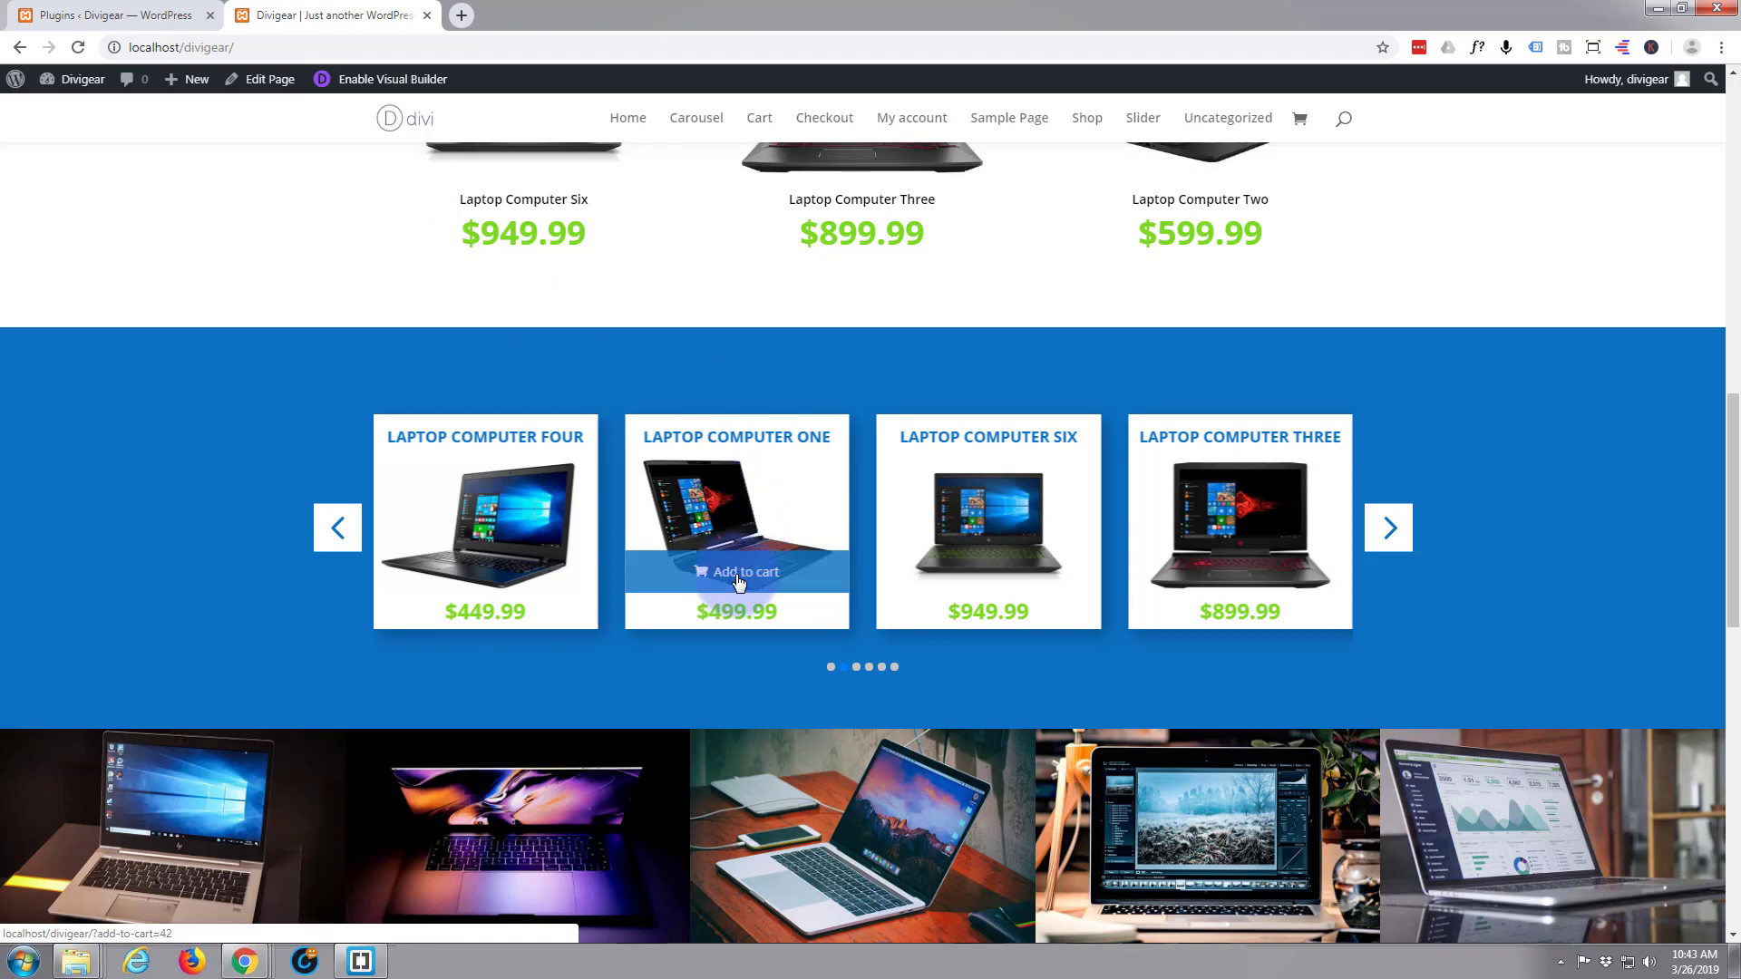
{"action": "left_click", "coordinate": [767, 508]}
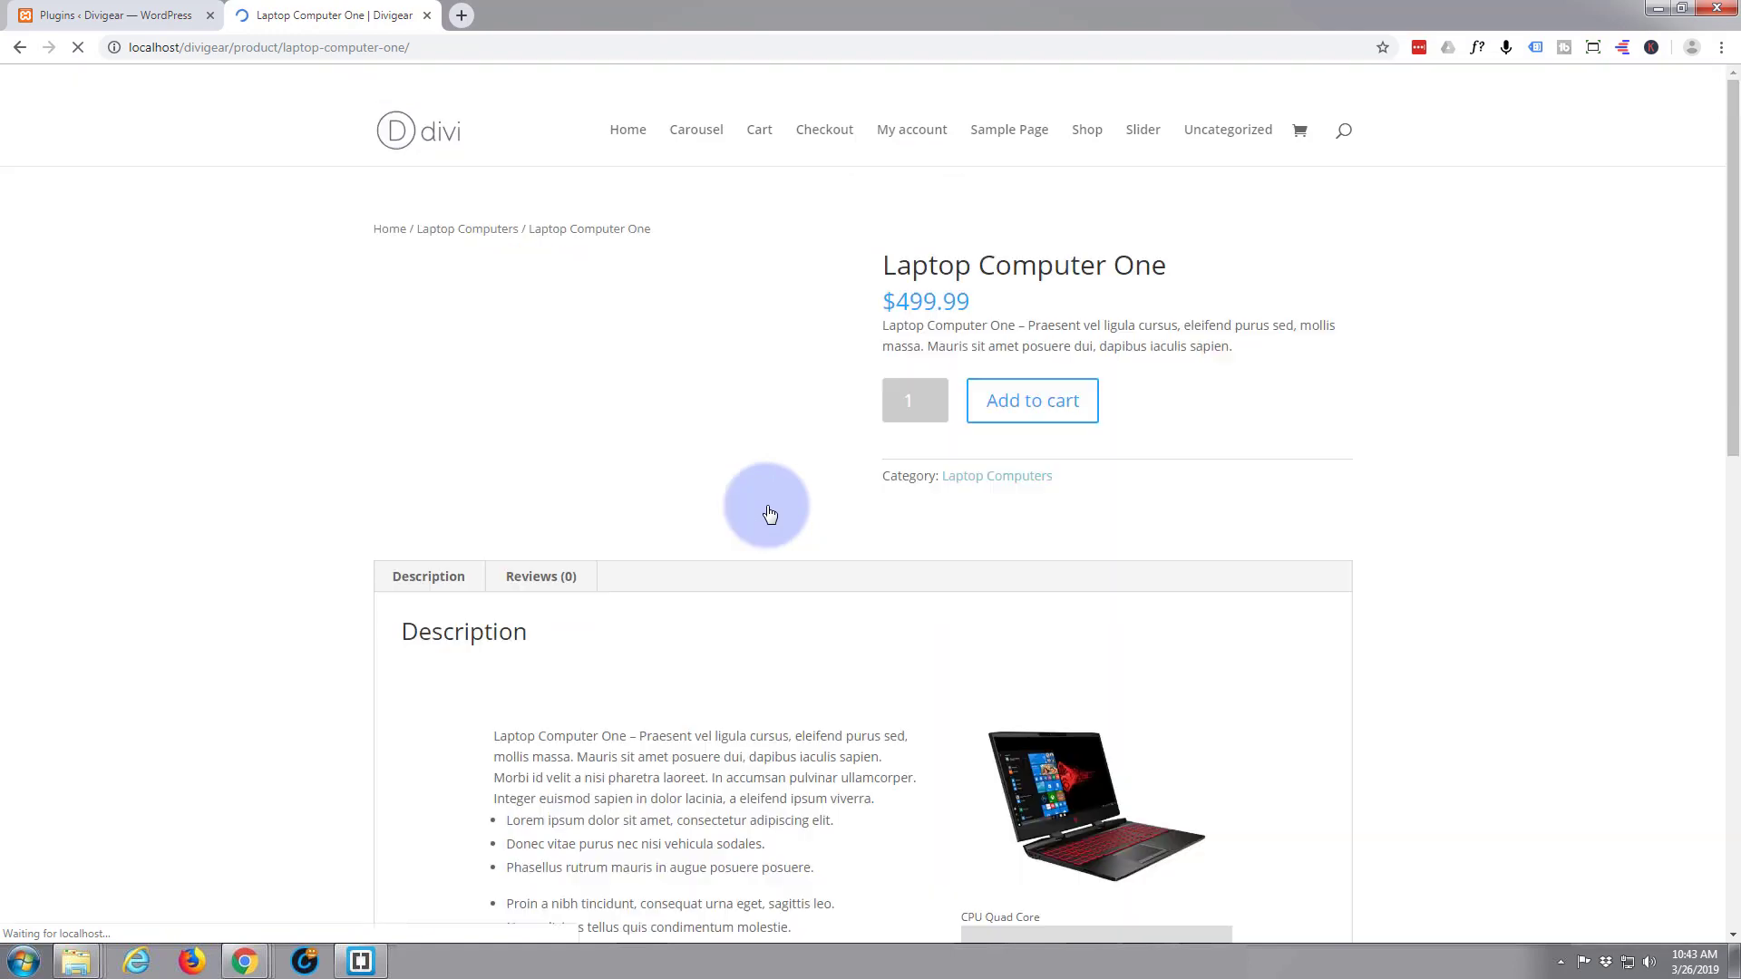
{"action": "scroll", "coordinate": [241, 410], "scroll_direction": "down", "scroll_amount": 5}
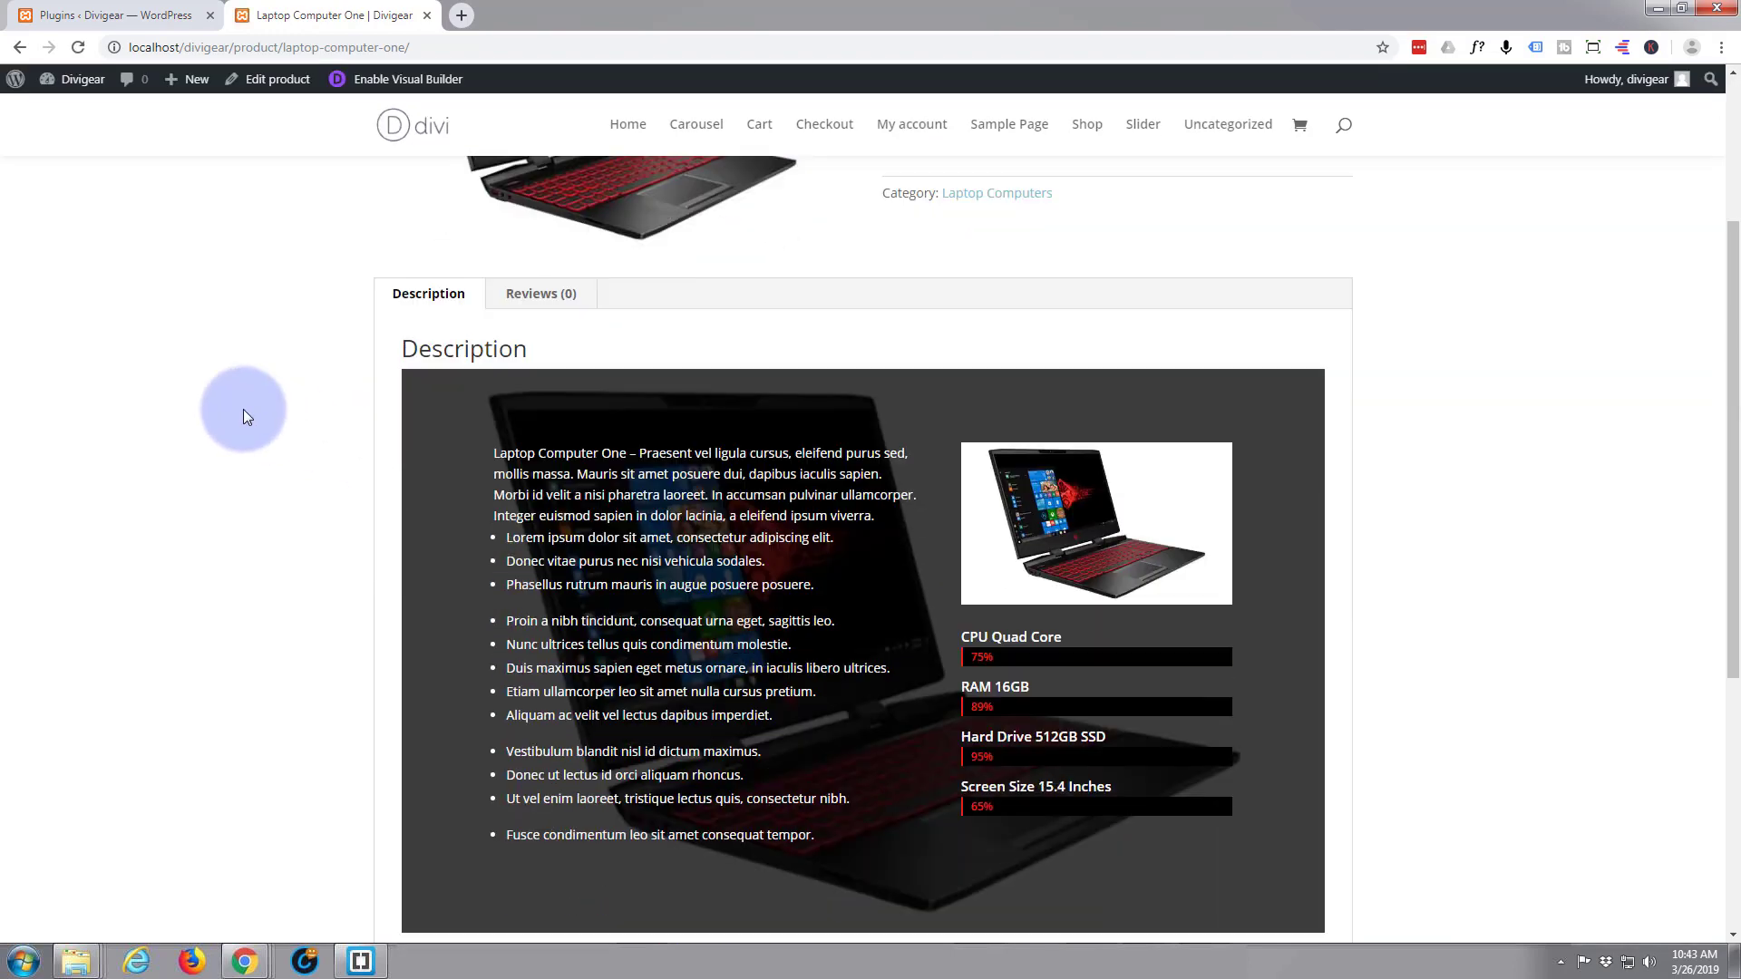
{"action": "scroll", "coordinate": [242, 410], "scroll_direction": "up", "scroll_amount": 5}
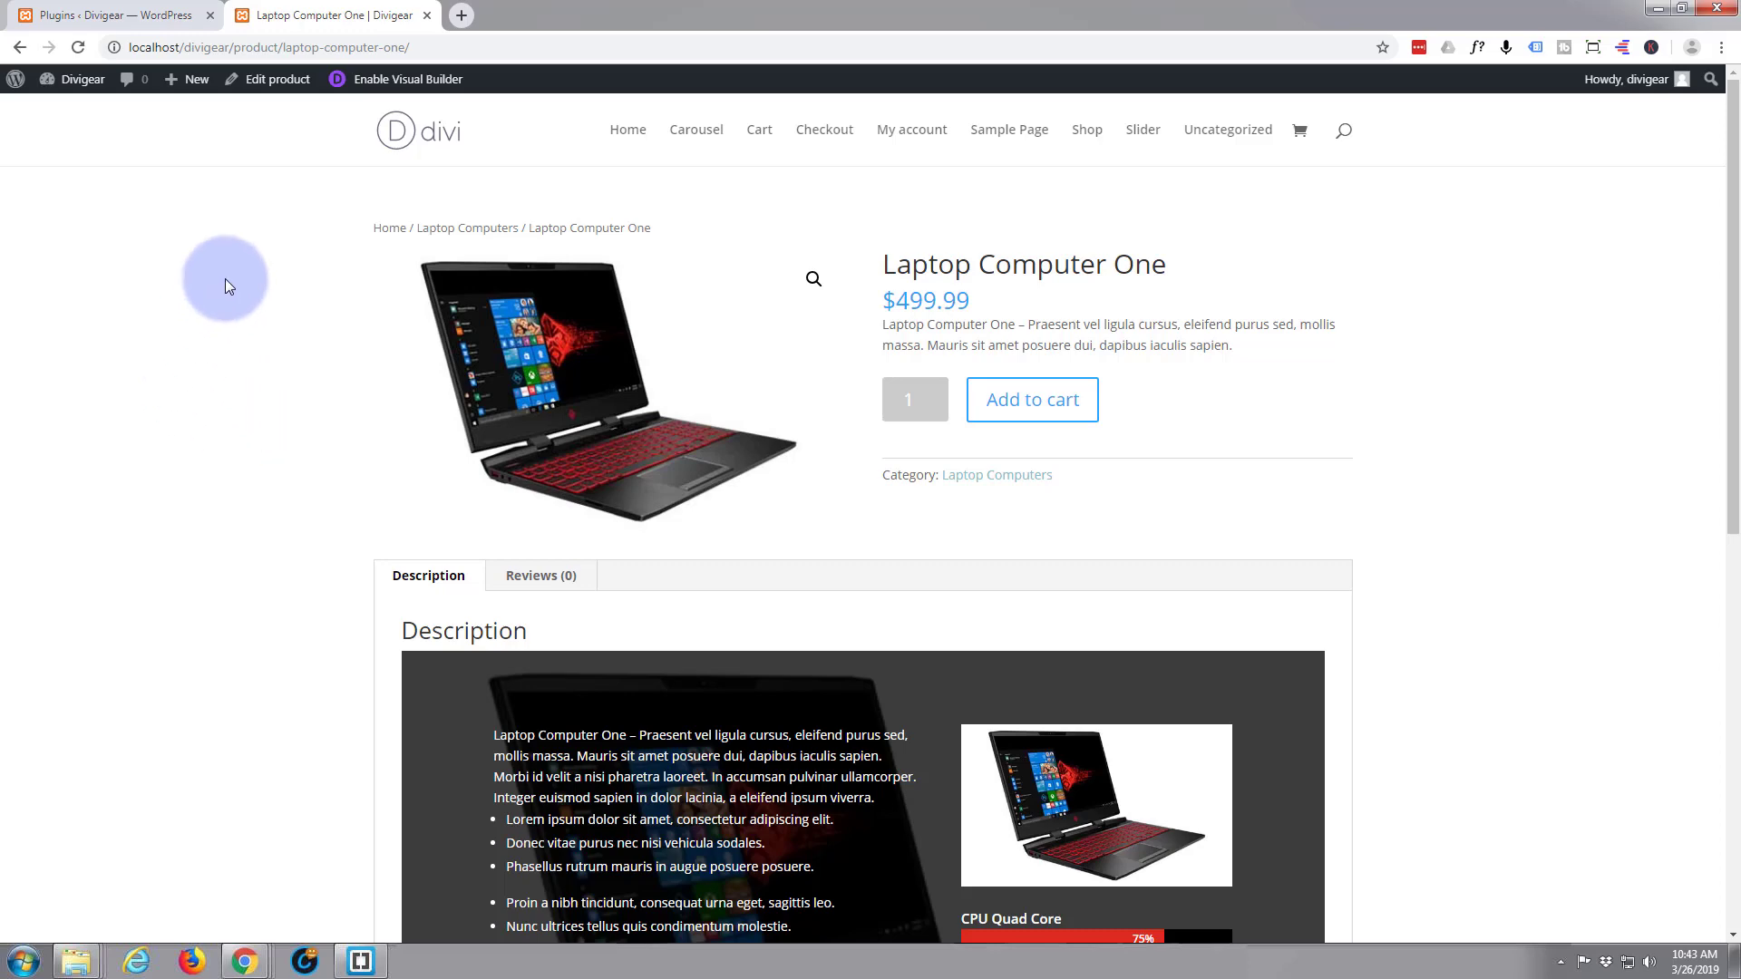
{"action": "left_click", "coordinate": [19, 47]}
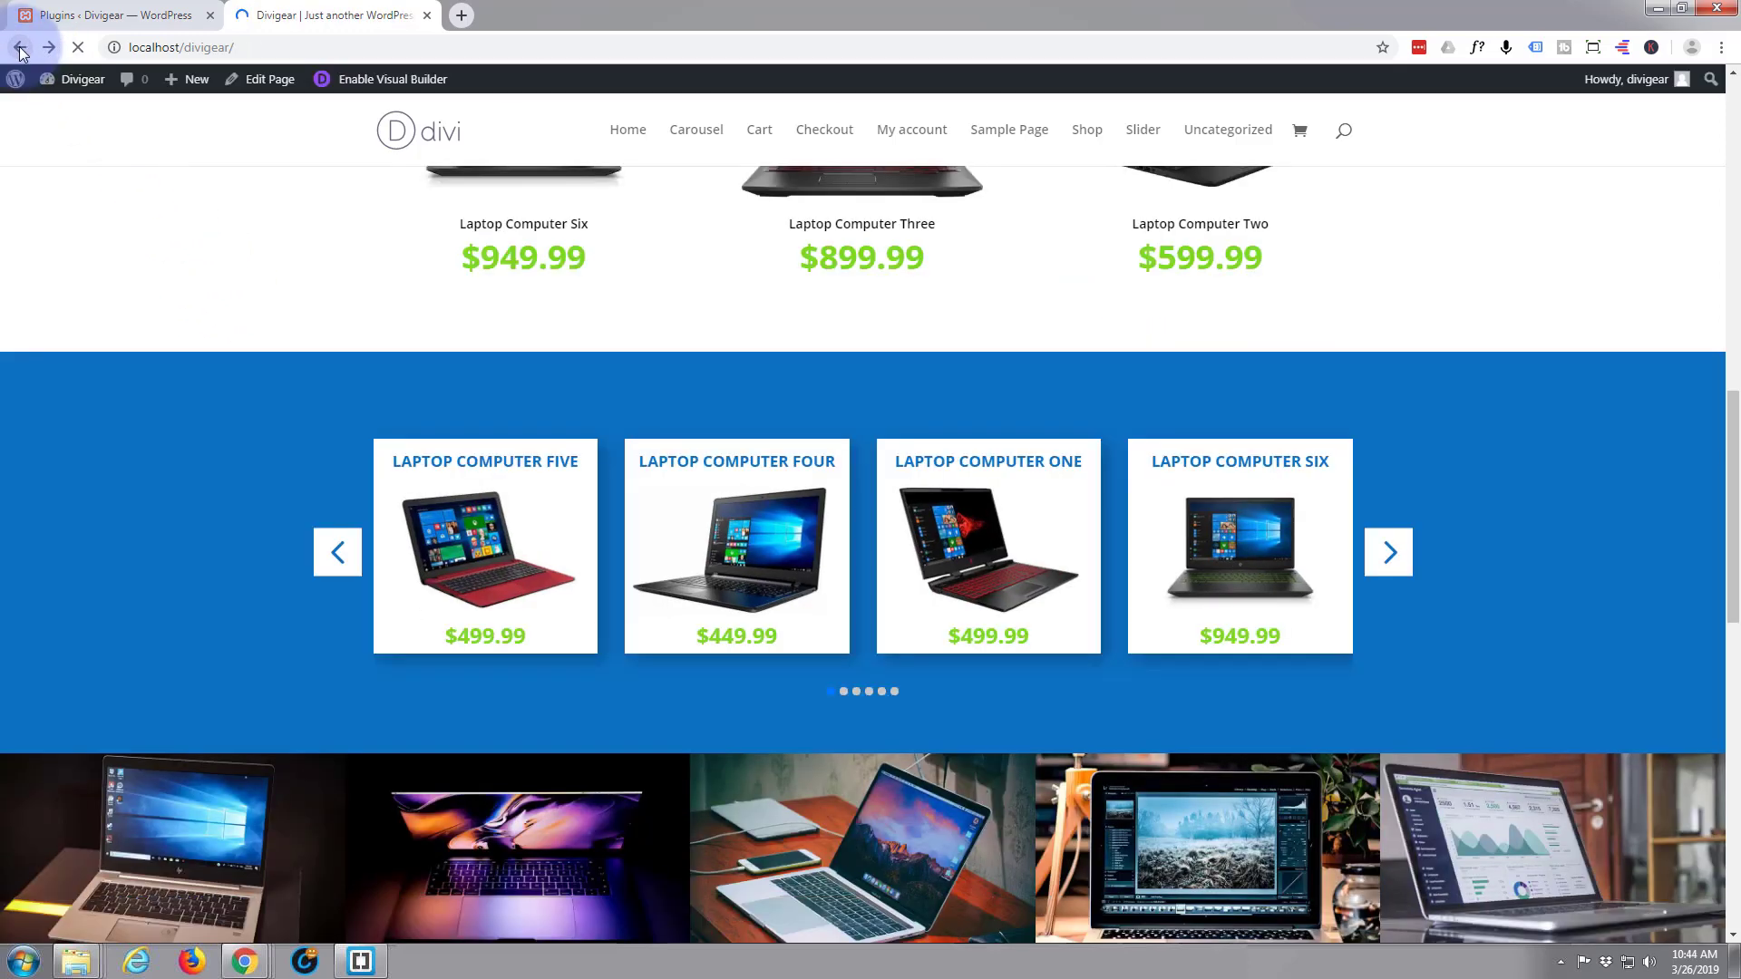